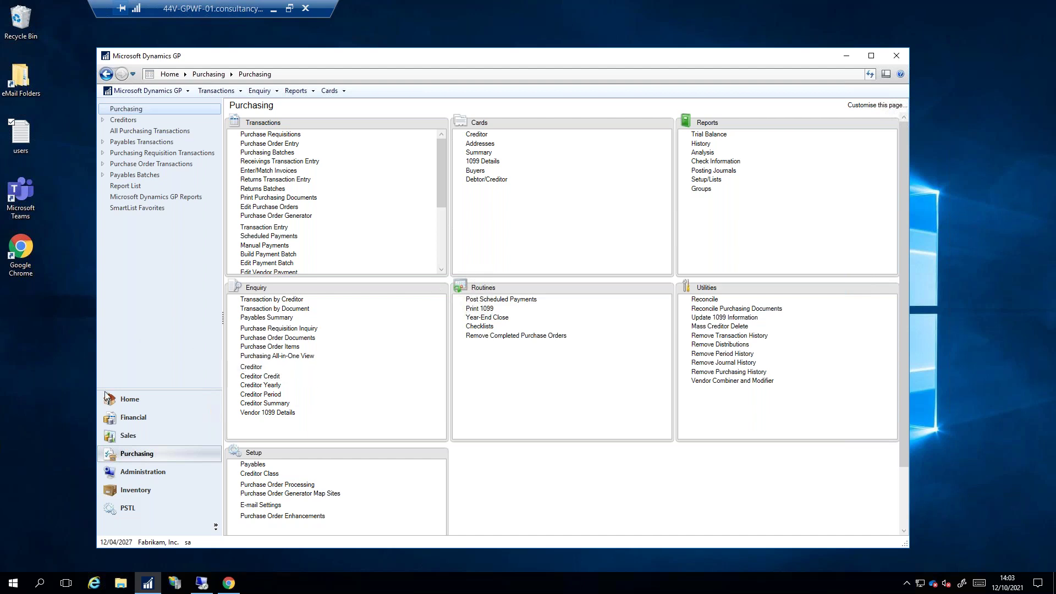
On the Home page, start a new external shortcut in the navigation pane and name it "Exel Spreadsheet"
left_click(130, 399)
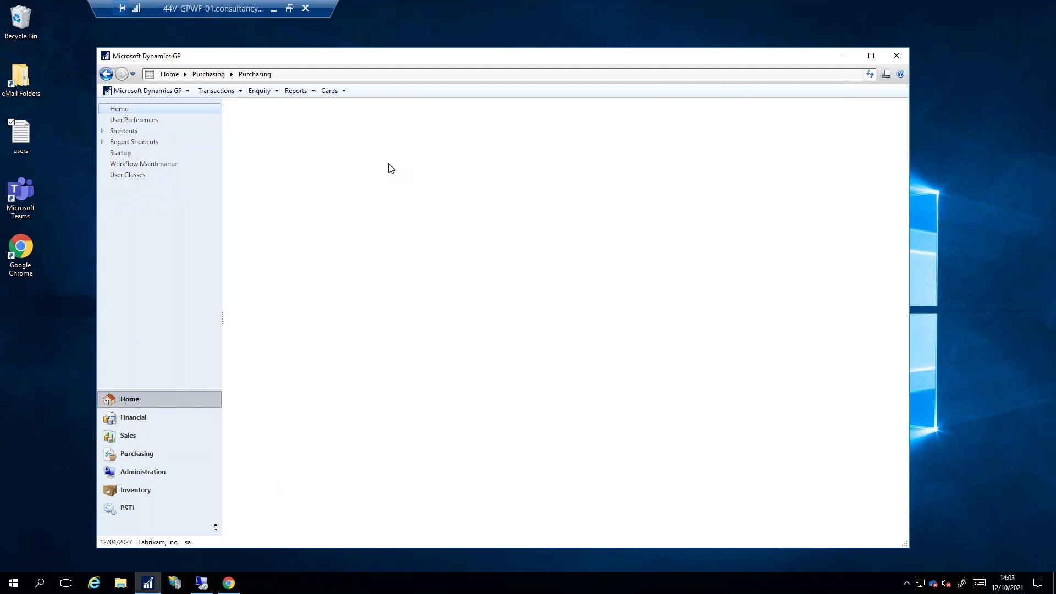
mouse_move(313, 247)
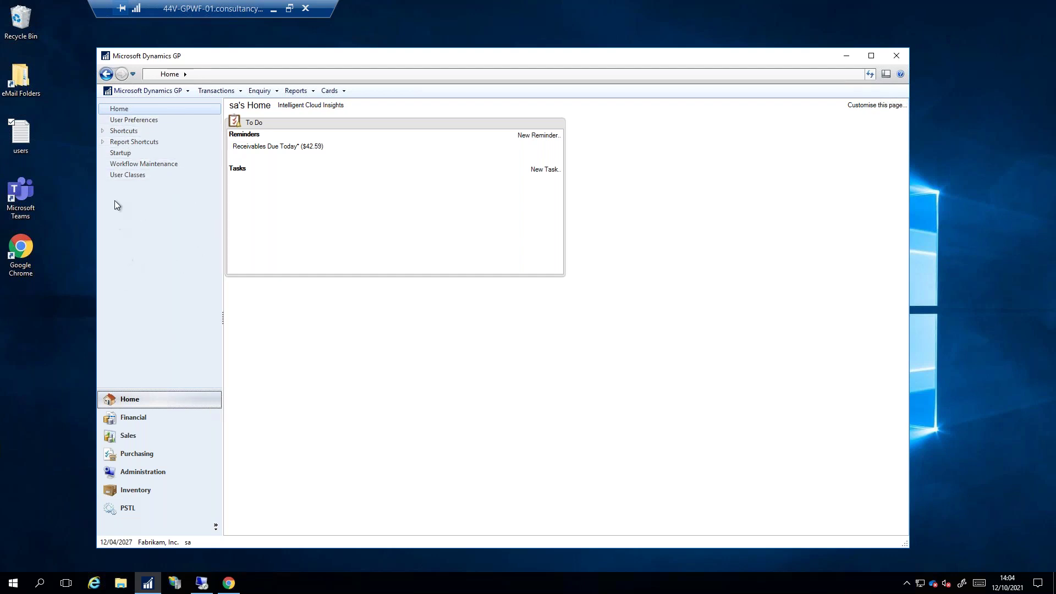
right_click(140, 231)
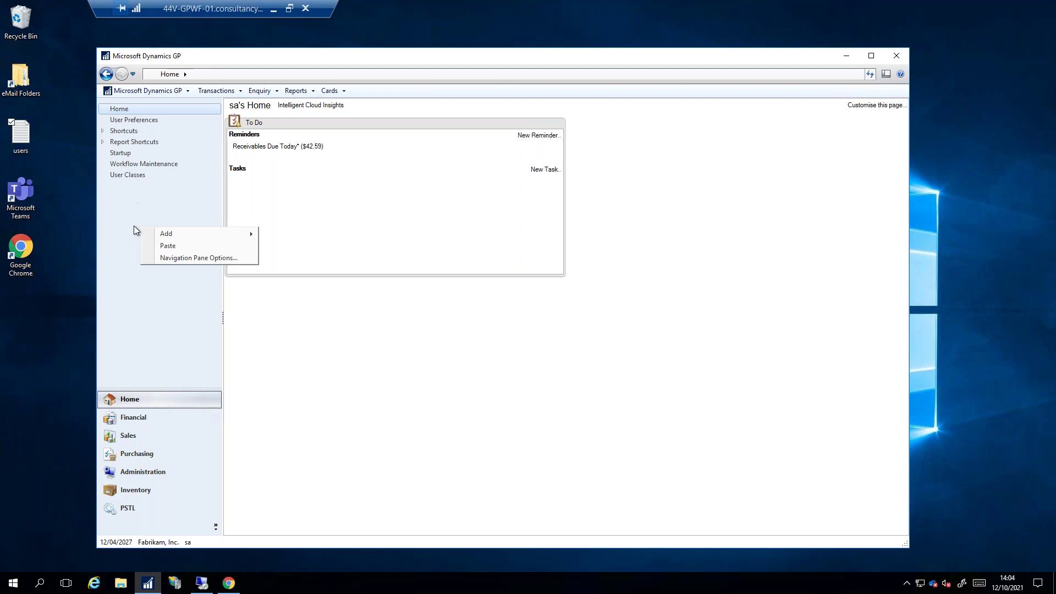
left_click(134, 226)
right_click(138, 248)
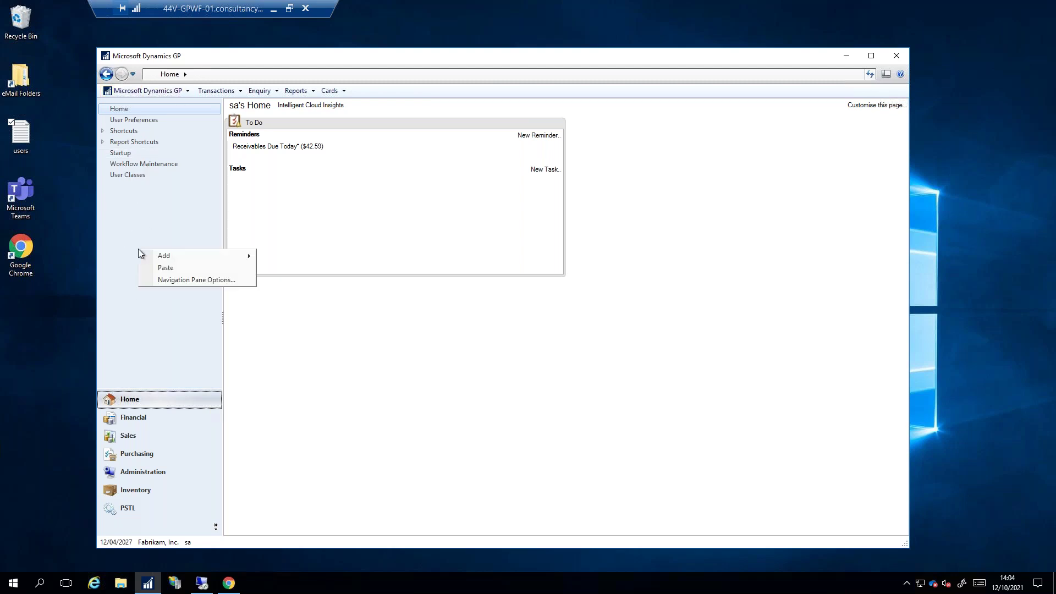
mouse_move(187, 258)
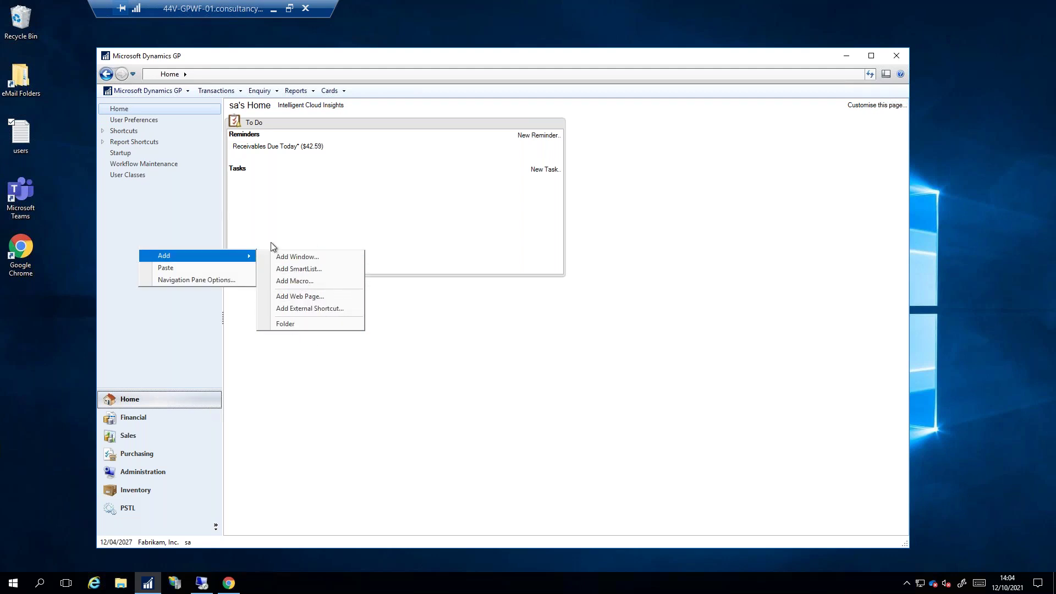
left_click(337, 313)
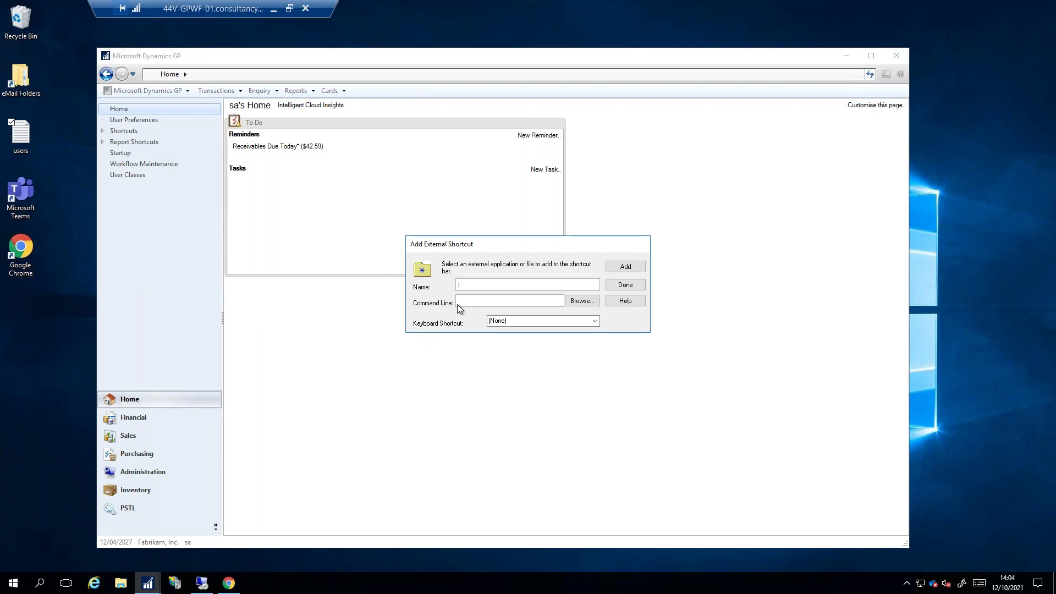
type("Exel Sh")
key("BackSpace")
Link the shortcut to the Travellers workbook in the TechSumit_TipsTricks folder, add it and finish
left_click(581, 301)
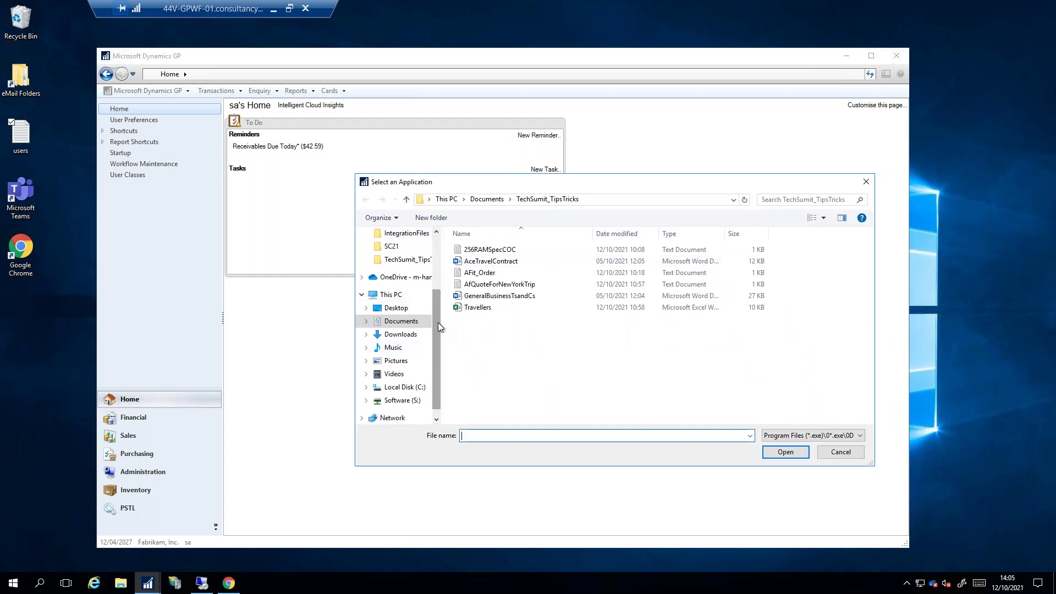
left_click(476, 307)
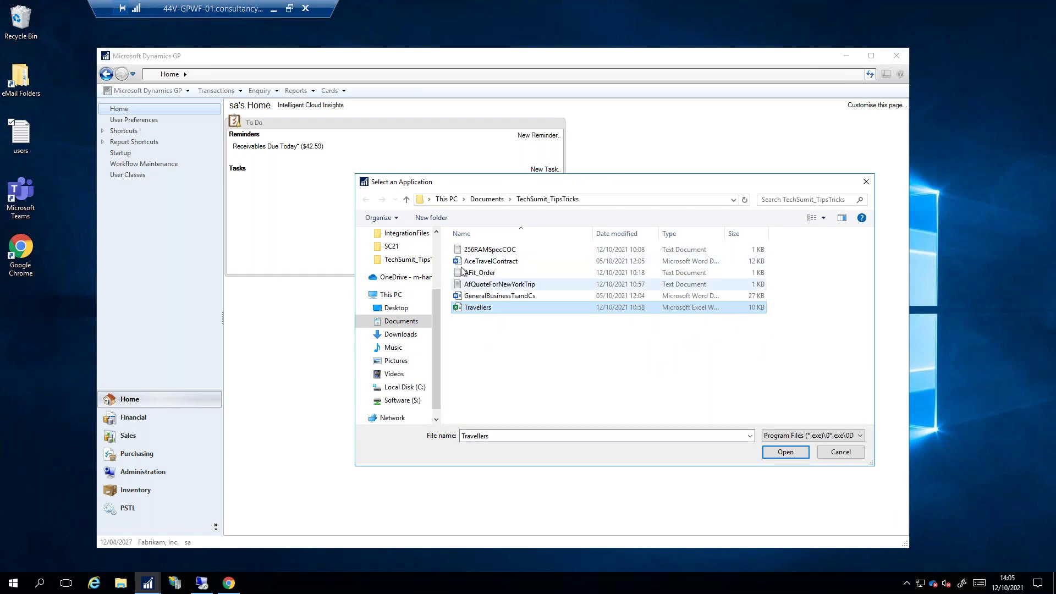
left_click(785, 452)
left_click(617, 272)
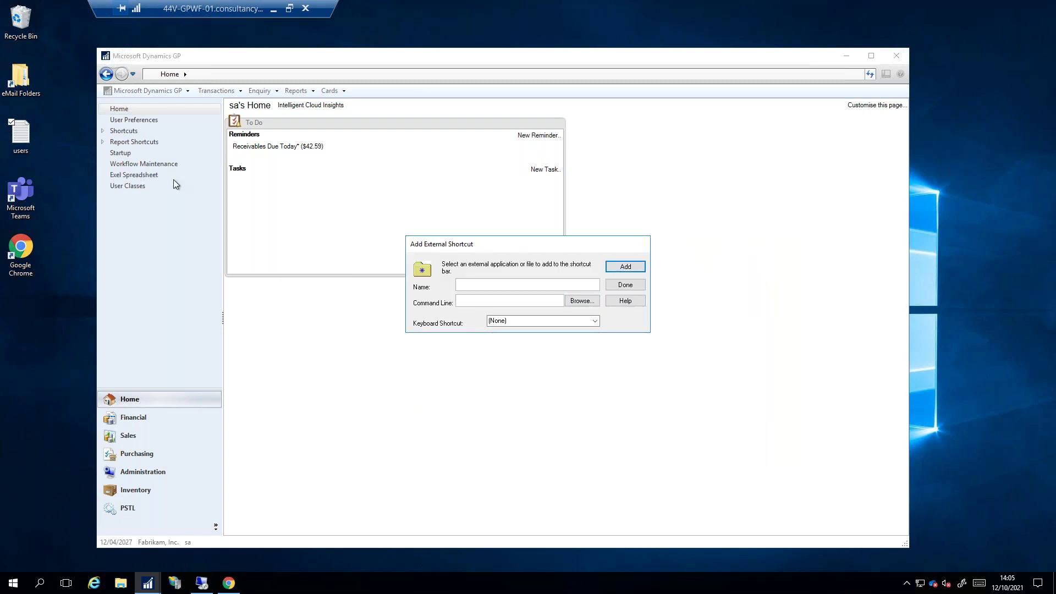
left_click(633, 286)
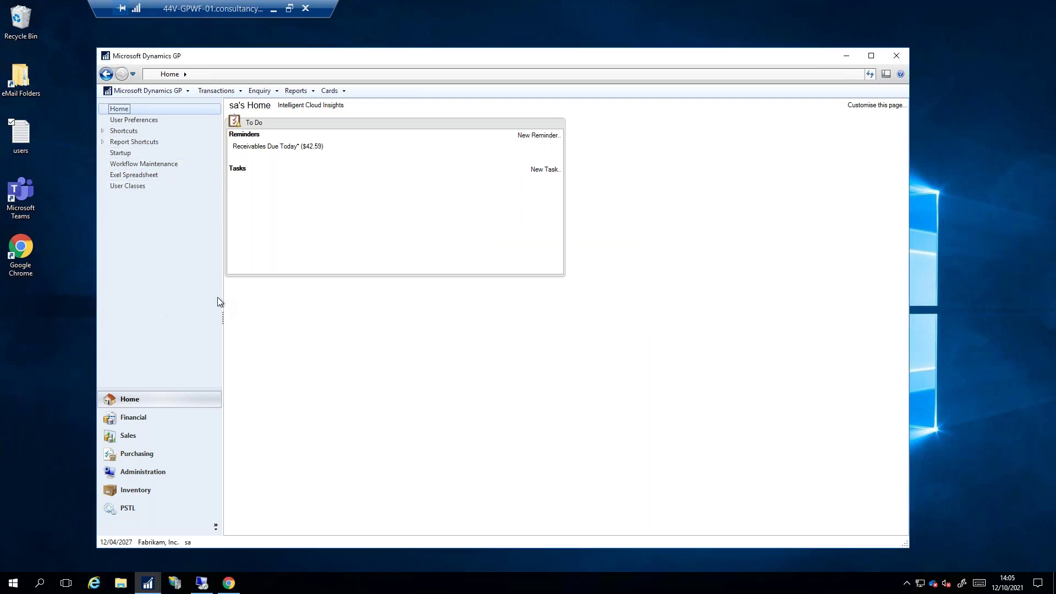
Test the Exel Spreadsheet shortcut by opening the linked workbook, and close the workbook
left_click(126, 176)
mouse_move(536, 123)
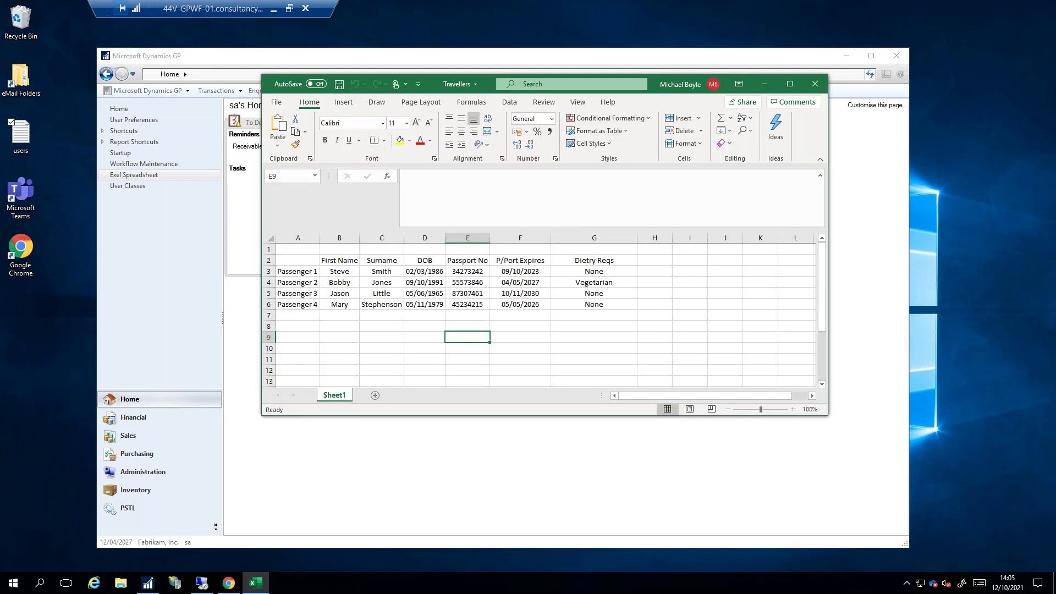
left_click(815, 84)
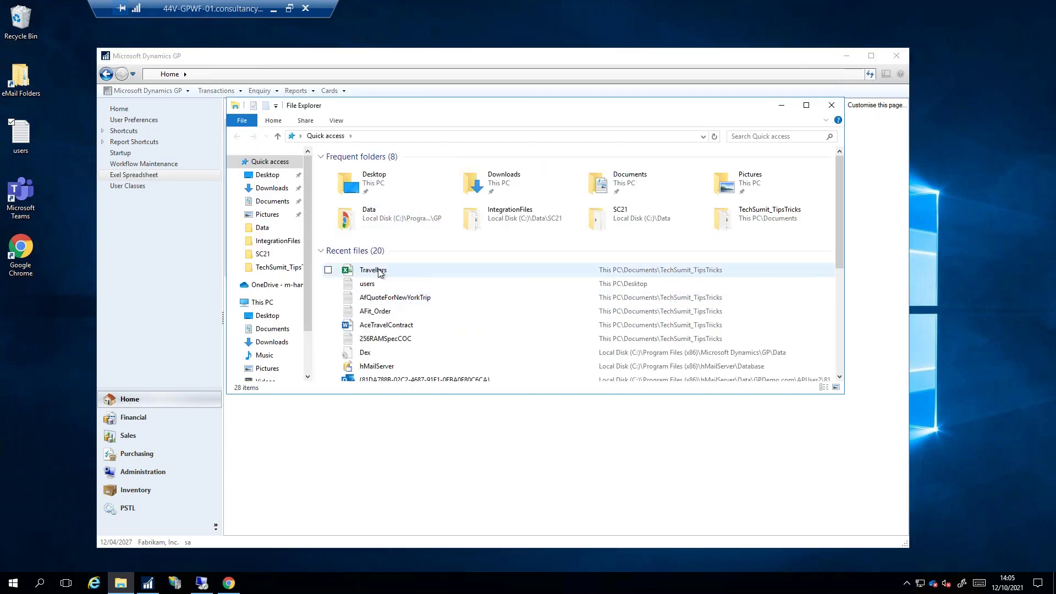
In File Explorer, open the Travellers workbook from Documents > TechSumit_TipsTricks, and close both the workbook and the folder window
left_click(267, 204)
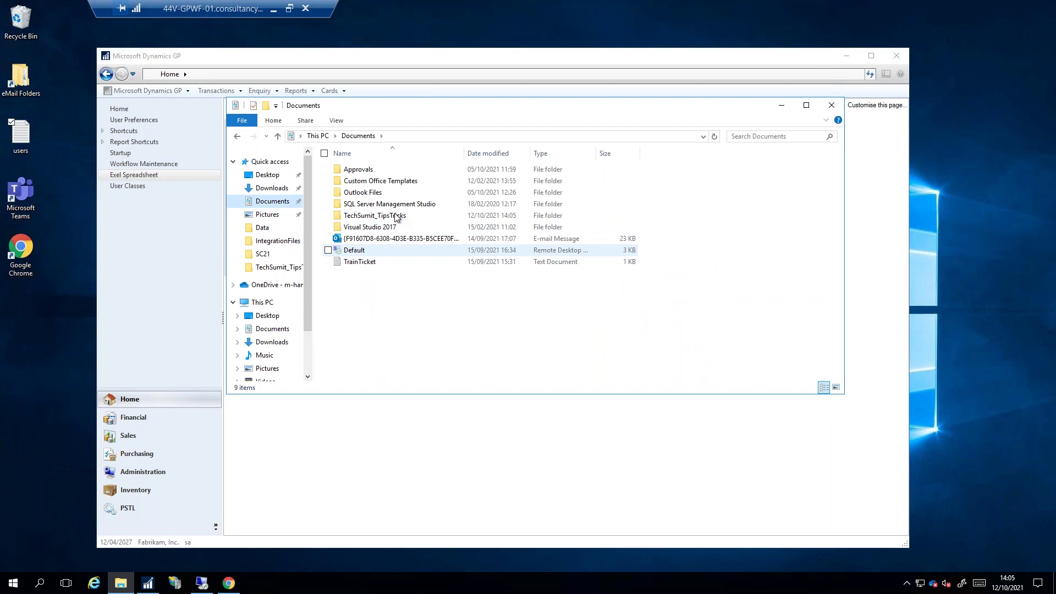
double_click(368, 218)
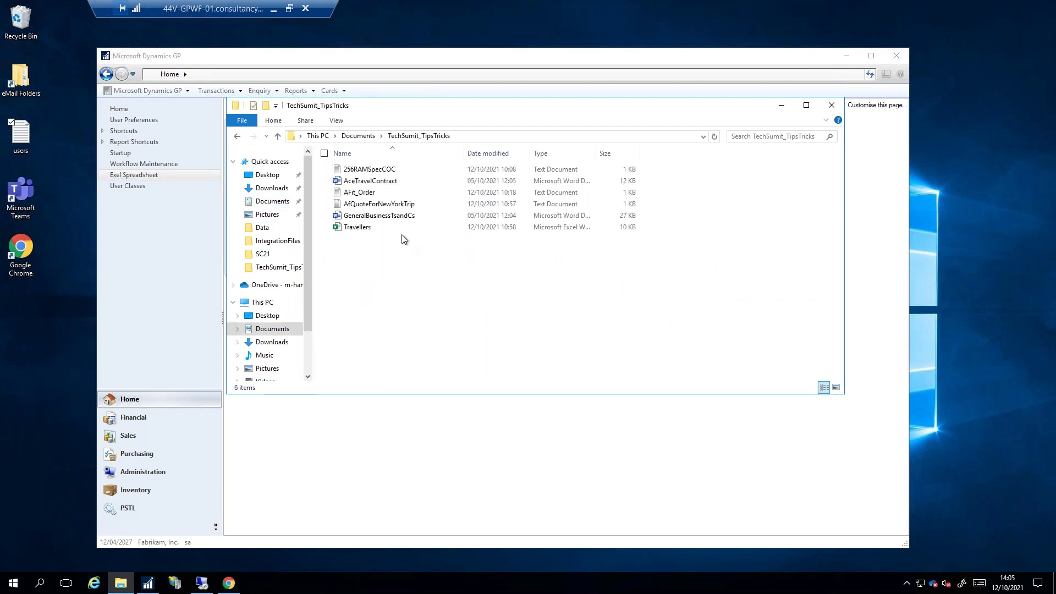
left_click(401, 228)
key("Return")
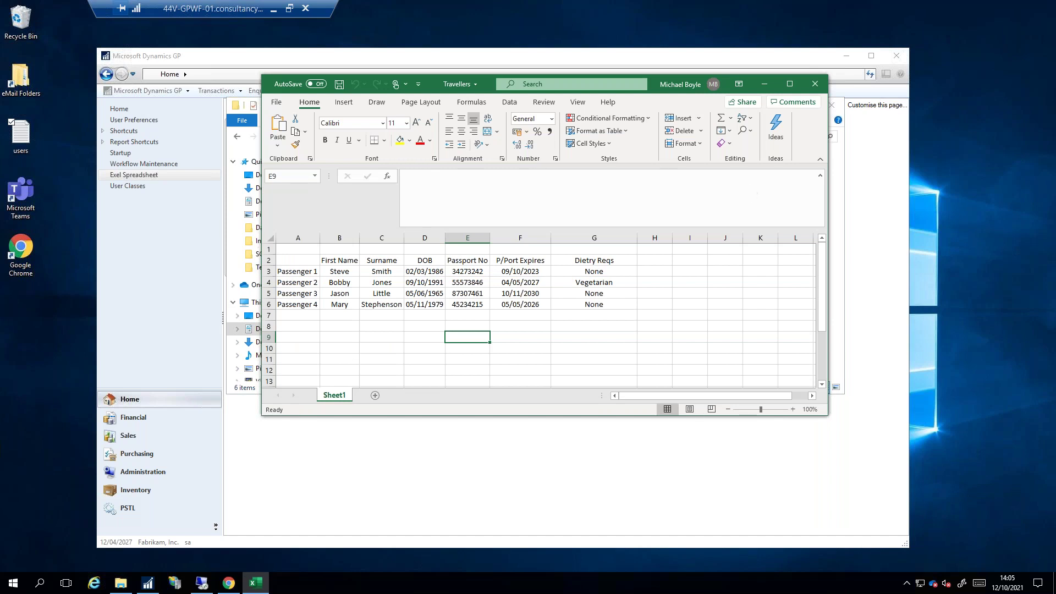
left_click(815, 84)
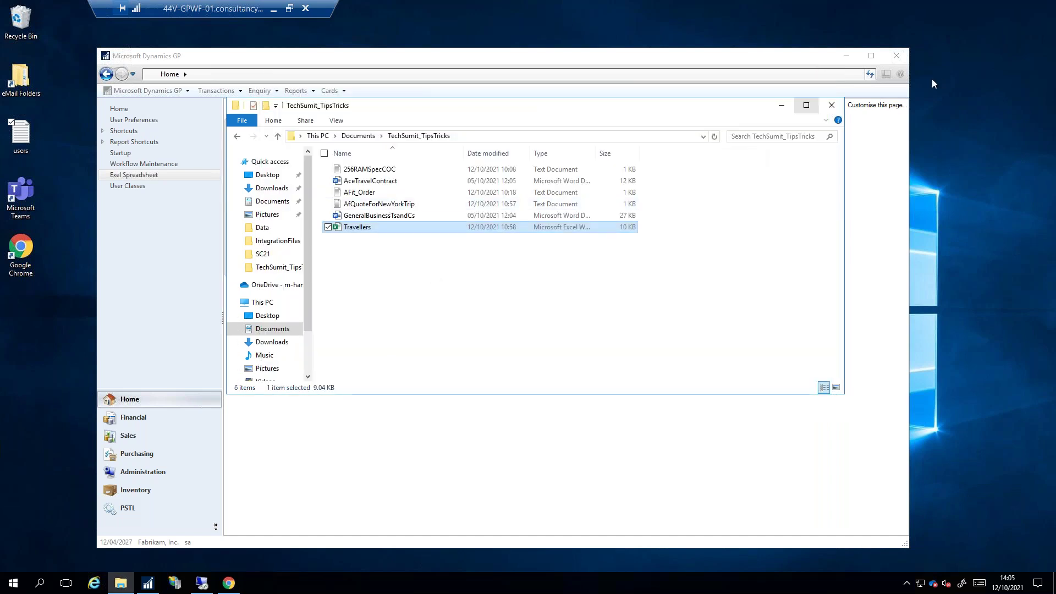
left_click(831, 105)
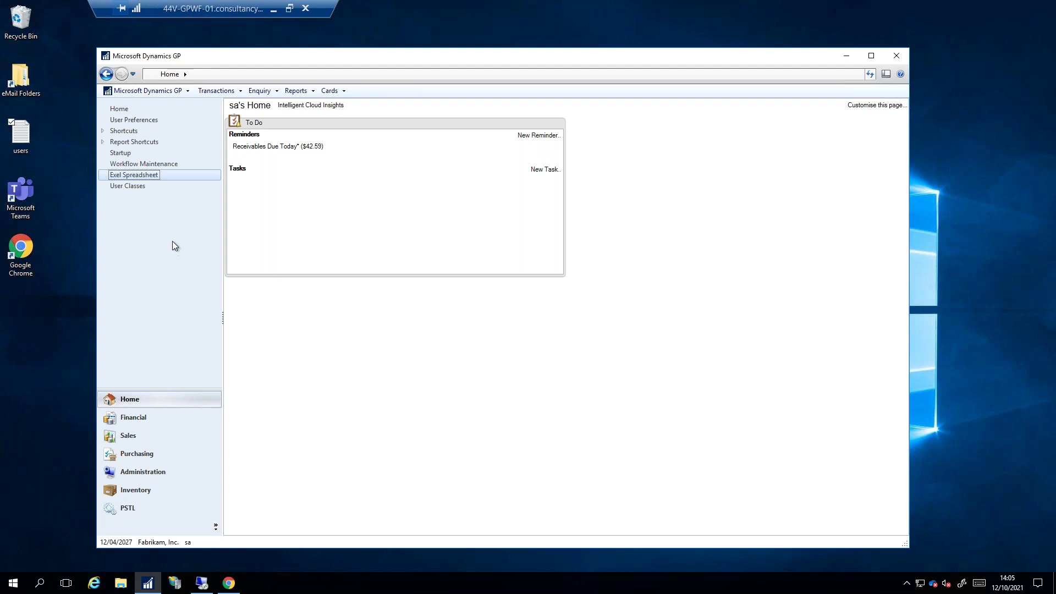
Add a window shortcut to the Home navigation pane for Payables Batch Entry from the Microsoft Dynamics GP Purchasing windows
right_click(155, 241)
mouse_move(185, 252)
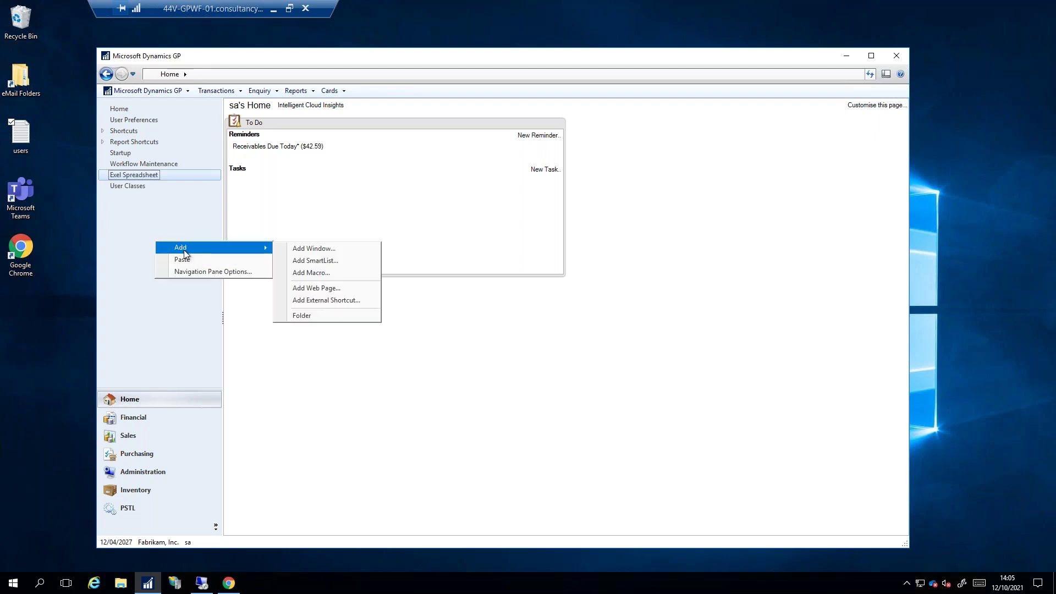
left_click(318, 248)
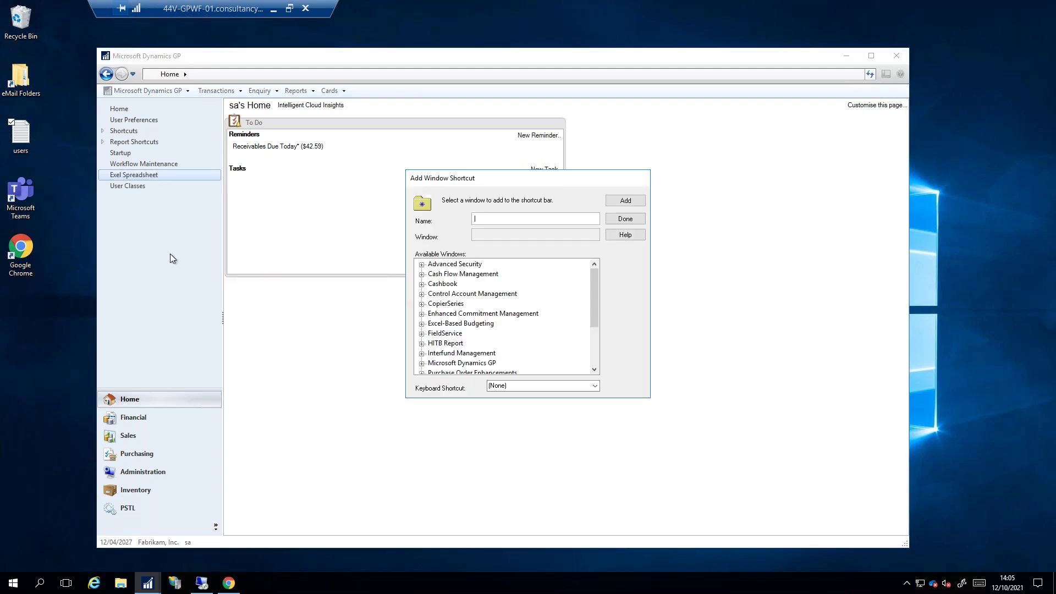
left_click_drag(592, 294, 590, 347)
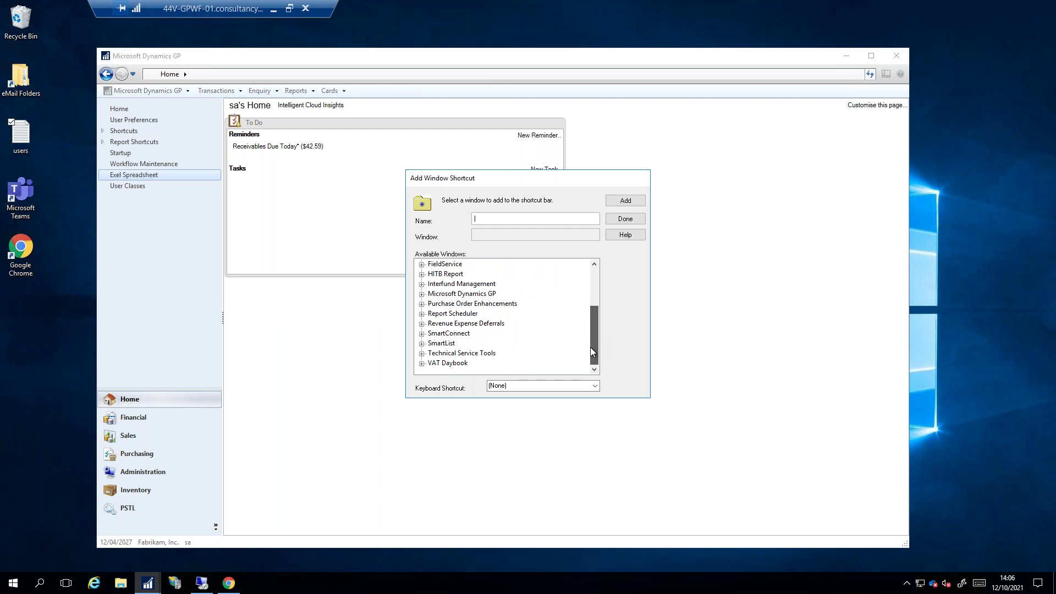
left_click(422, 294)
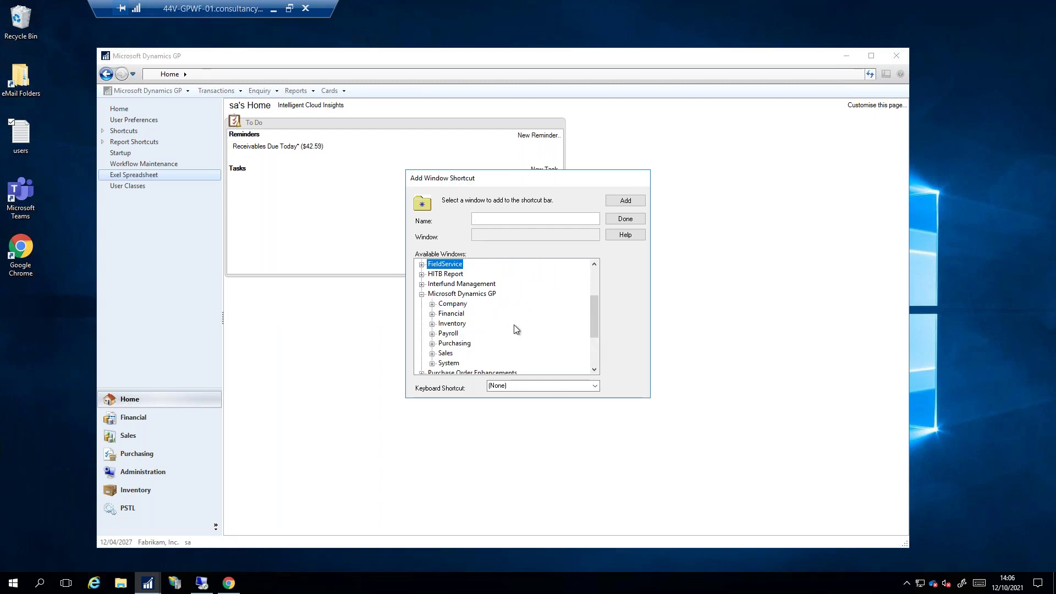
left_click(432, 303)
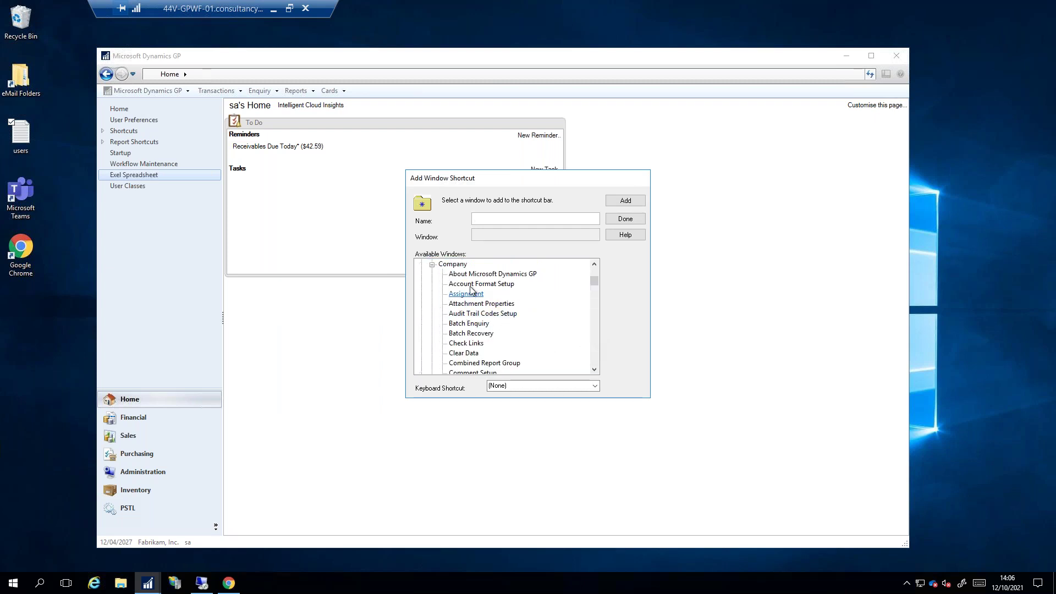
left_click(432, 266)
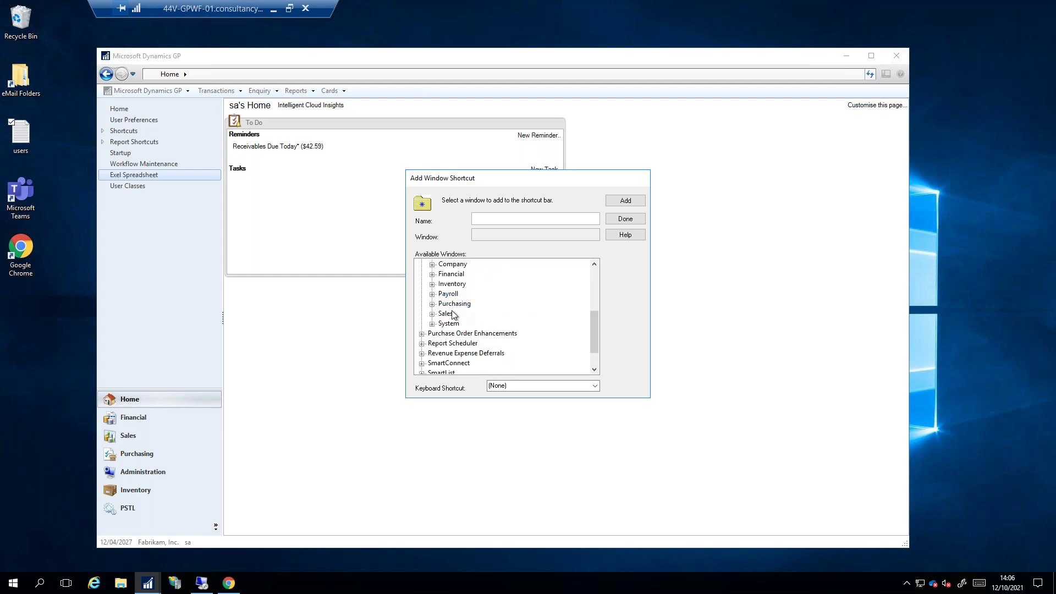
left_click(432, 303)
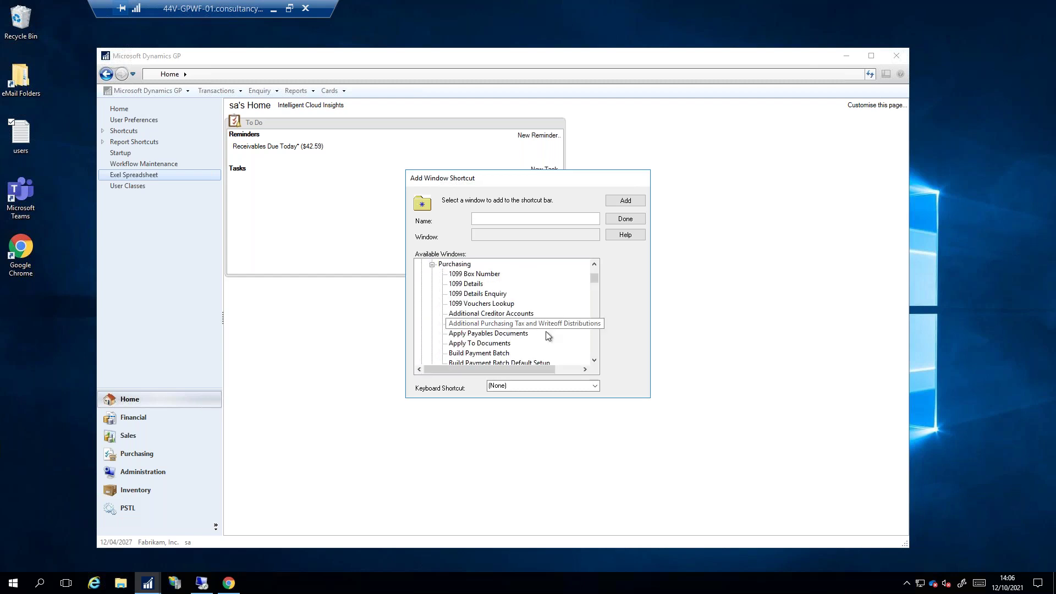
left_click_drag(592, 275, 594, 295)
left_click(479, 333)
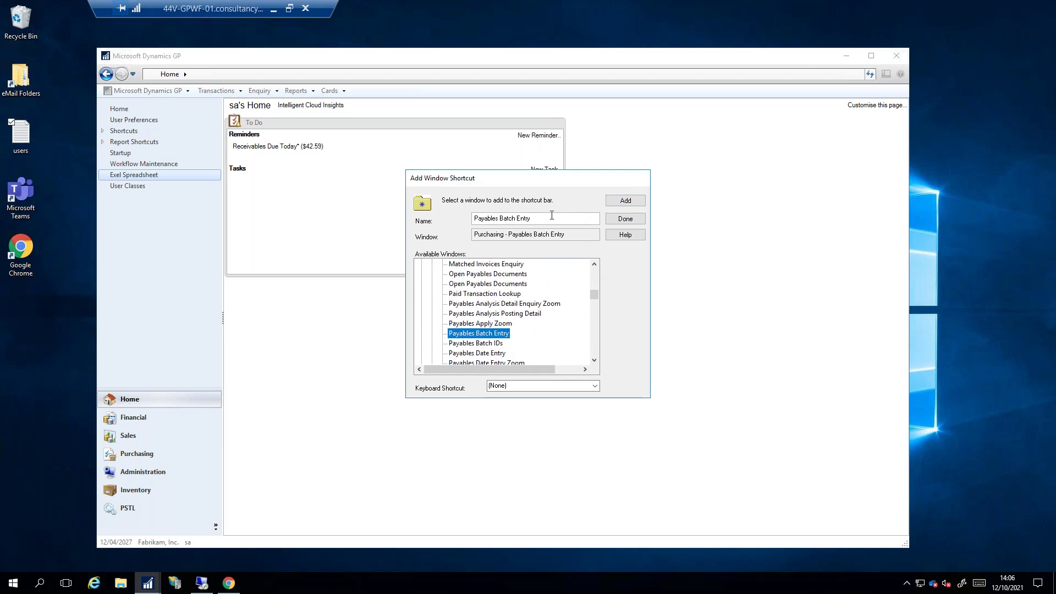
key("Return")
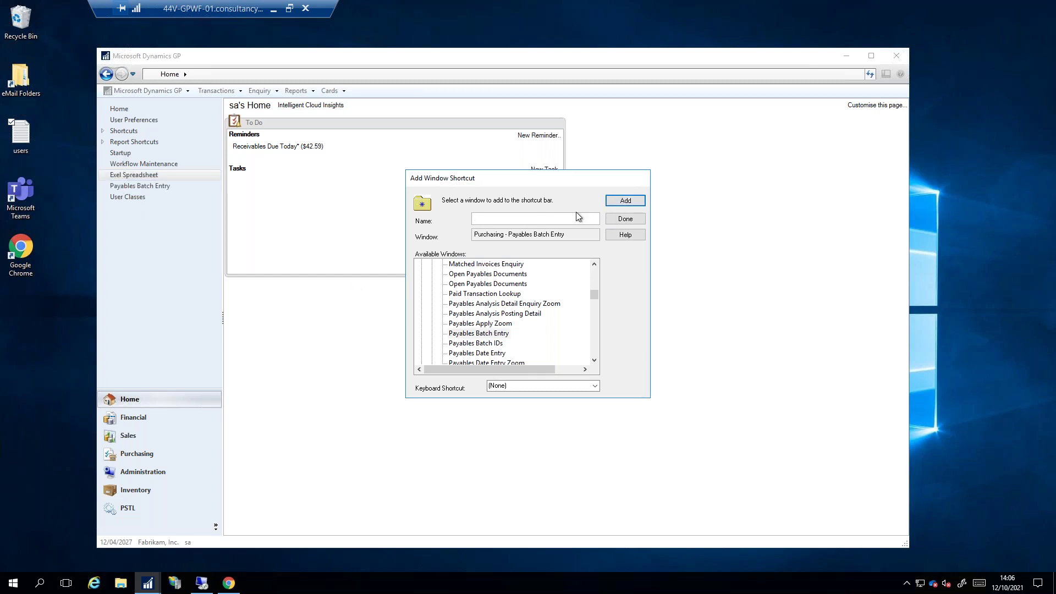
left_click(633, 219)
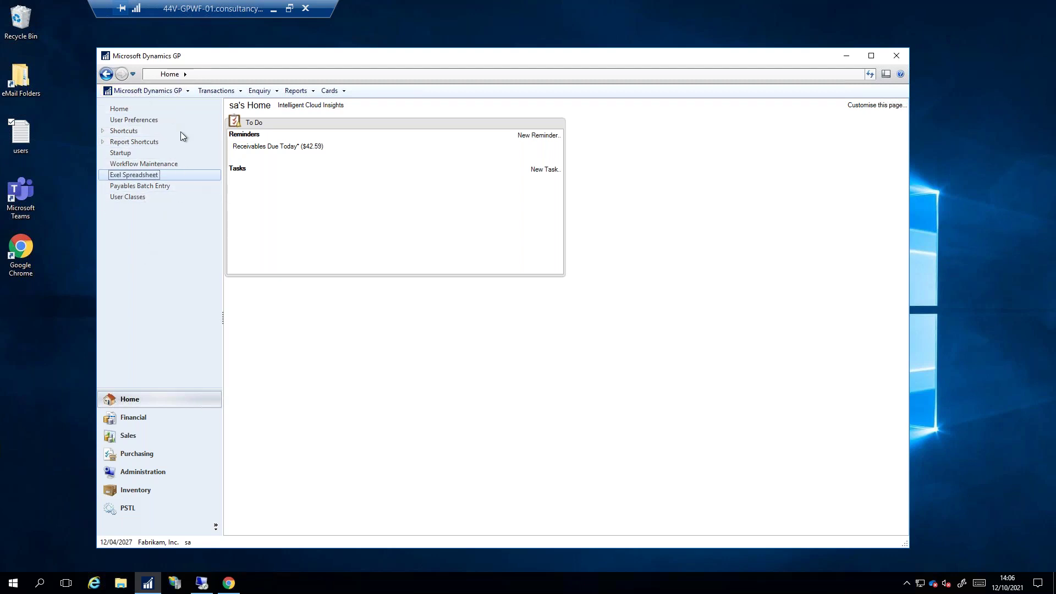
View the Purchasing page, return to Home, and open and close Workflow Maintenance through its shortcut
left_click(137, 453)
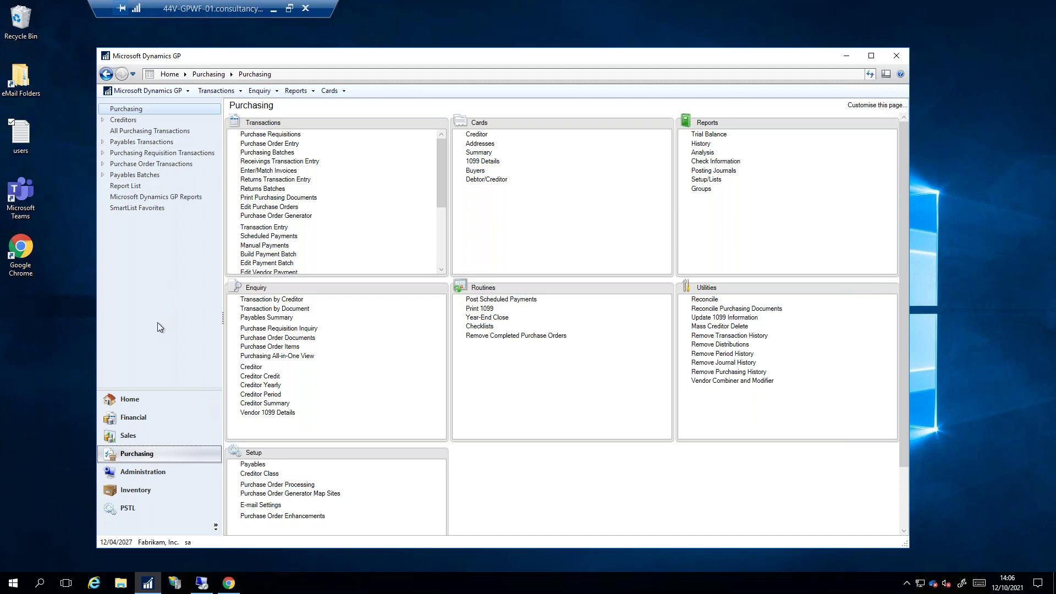
left_click(131, 399)
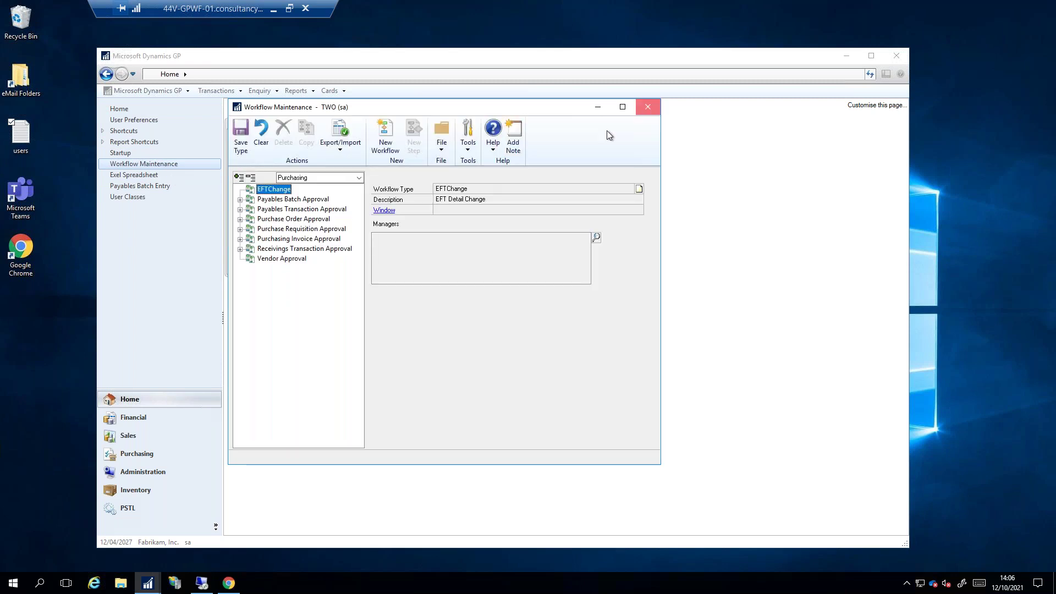
left_click(636, 104)
Open the Purchase Order Entry window from the Purchasing page's transactions and close it
left_click(137, 453)
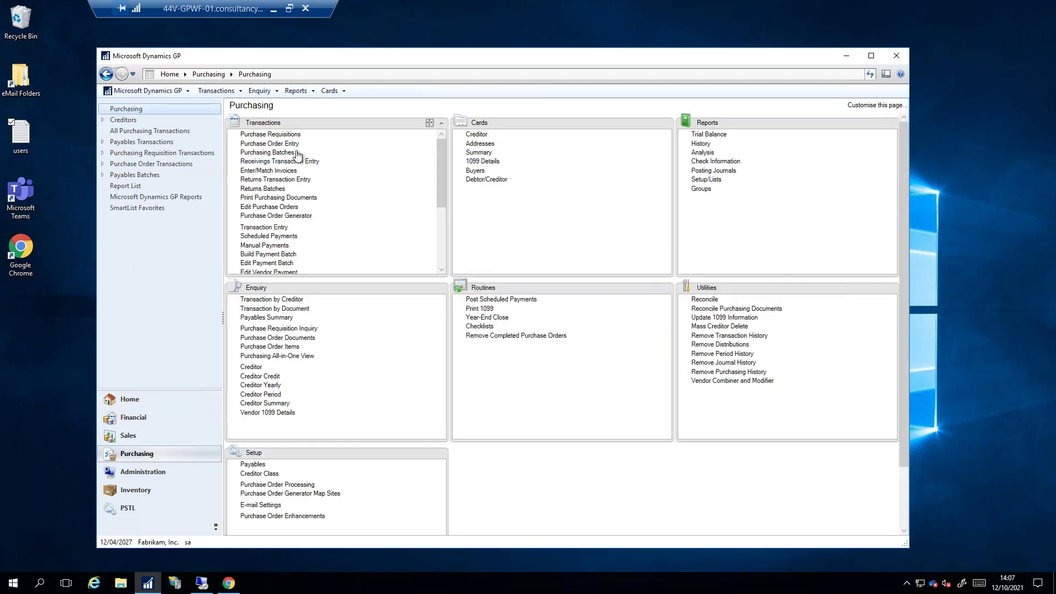
left_click(269, 143)
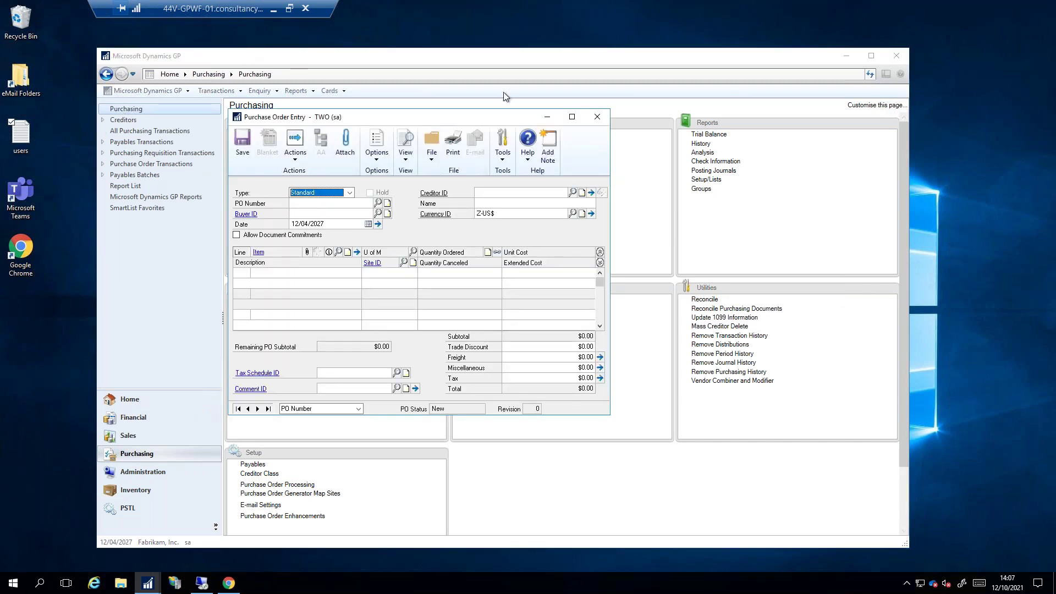
left_click_drag(477, 115, 633, 116)
left_click(124, 406)
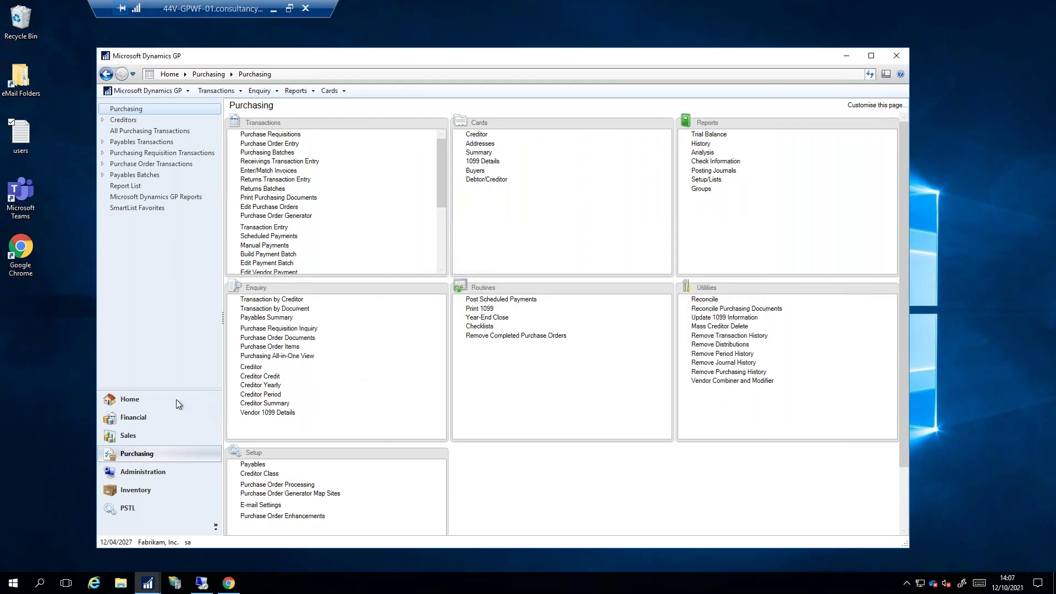
Go back to the Home page, open the Workflow Maintenance shortcut again and close its window
left_click(130, 400)
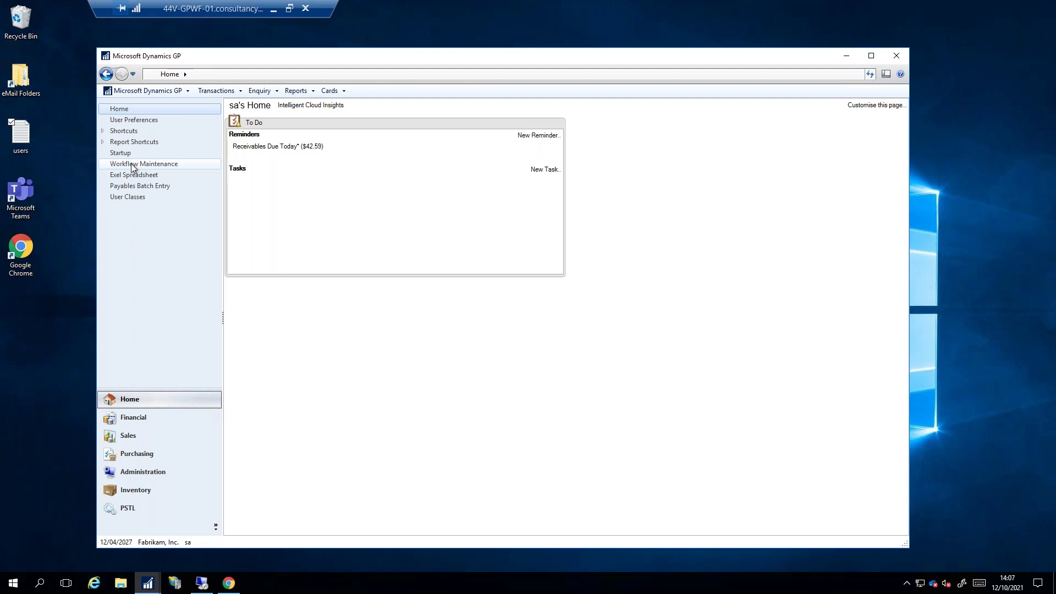
left_click(132, 164)
left_click(649, 108)
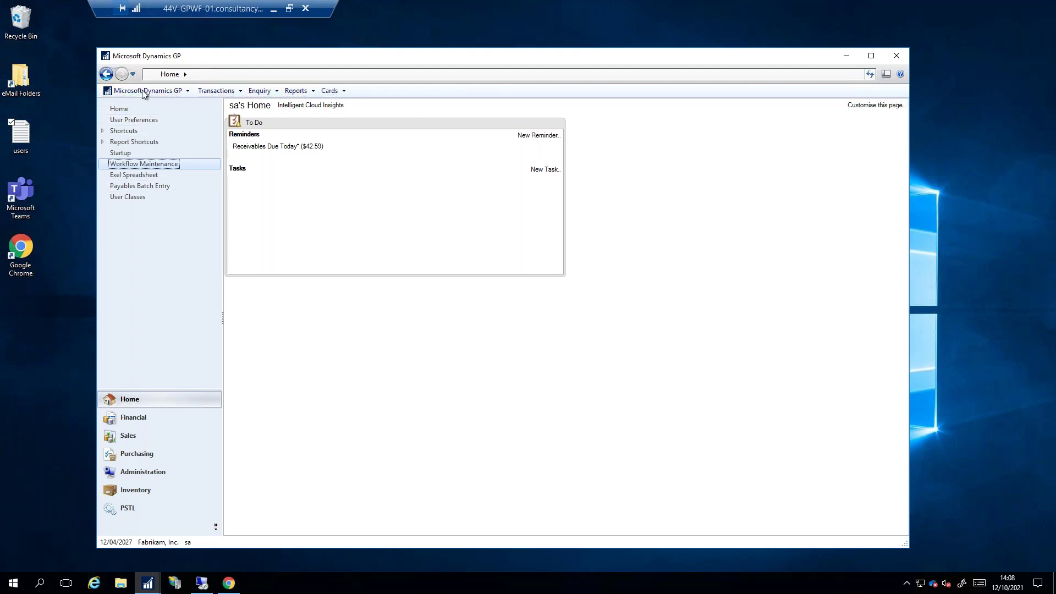
Show the Purchasing toolbar, open Payables Transaction Entry from it and close that window
right_click(387, 90)
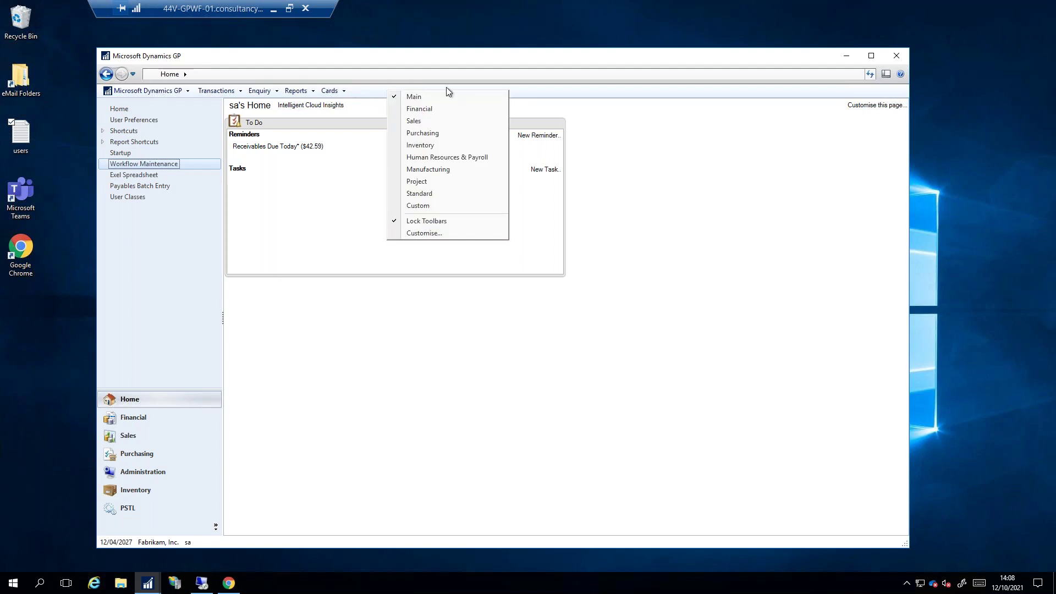
left_click(422, 133)
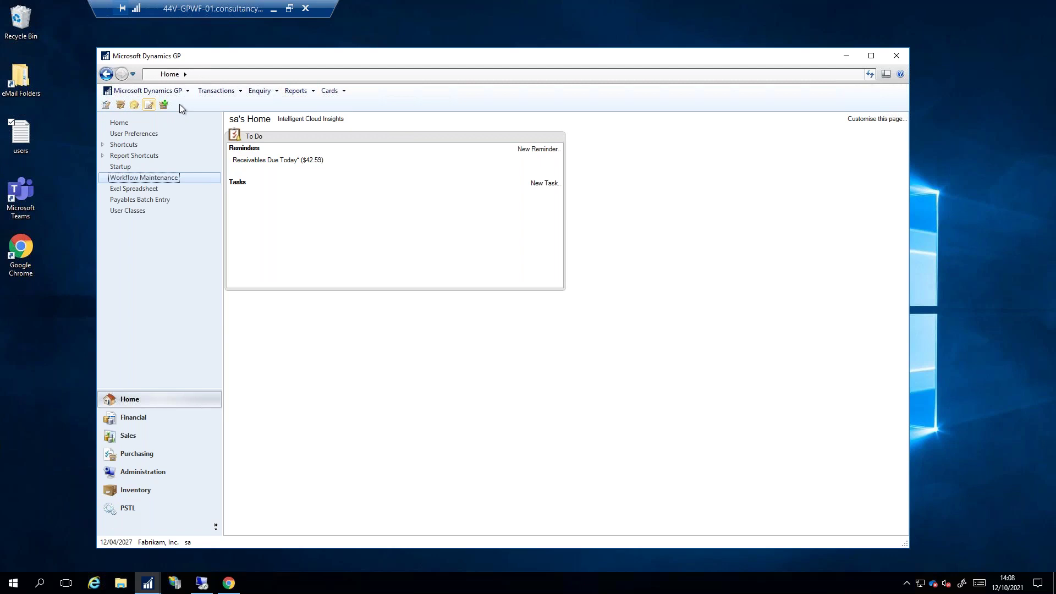
left_click(148, 105)
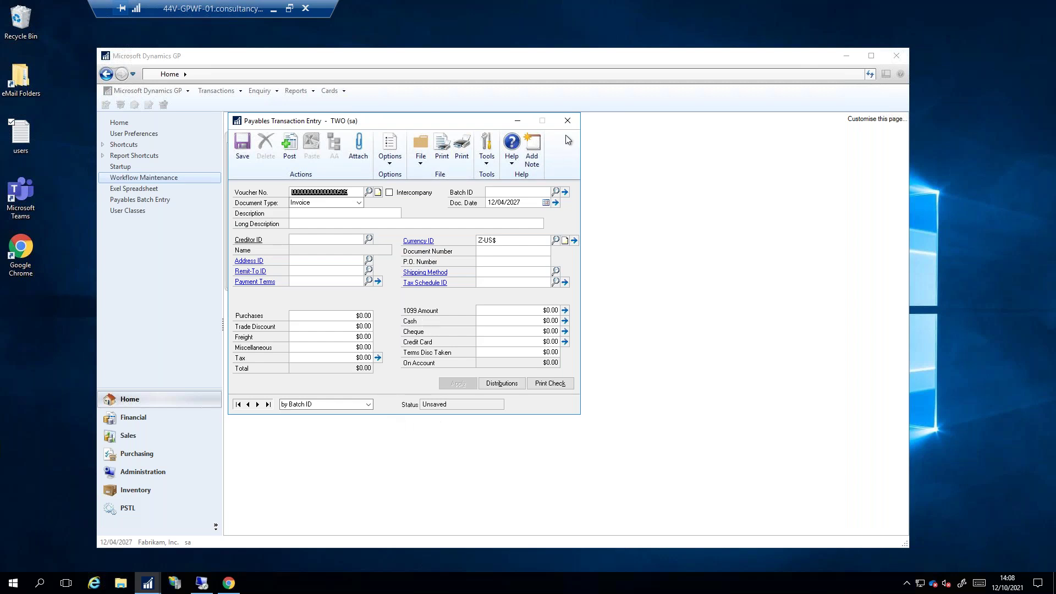
left_click(567, 121)
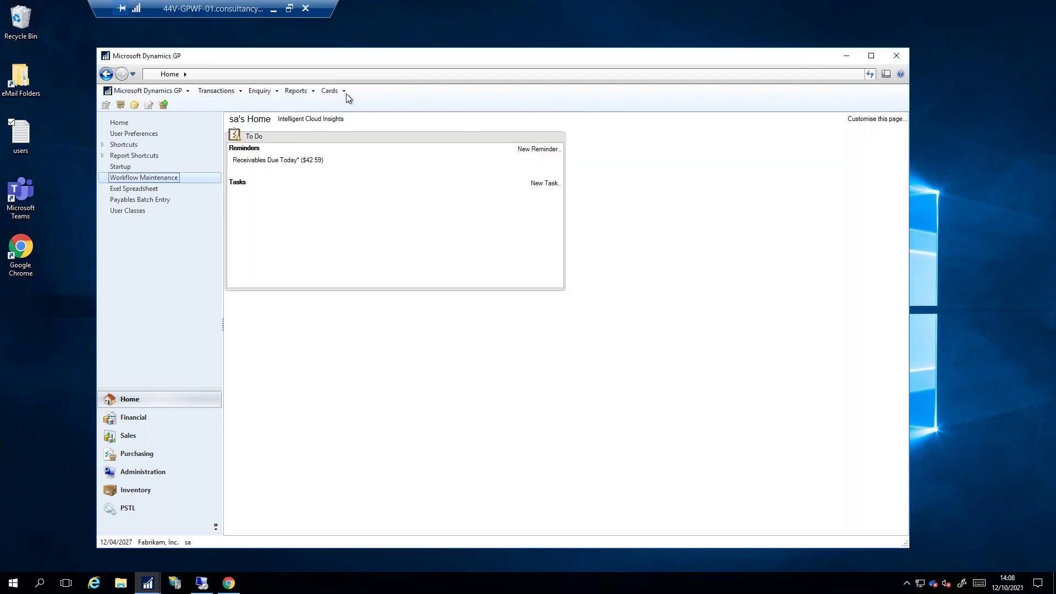
Remove the Receivings Transaction Entry command from the Purchasing toolbar and save the toolbar customisation
right_click(200, 108)
left_click(247, 251)
left_click(345, 196)
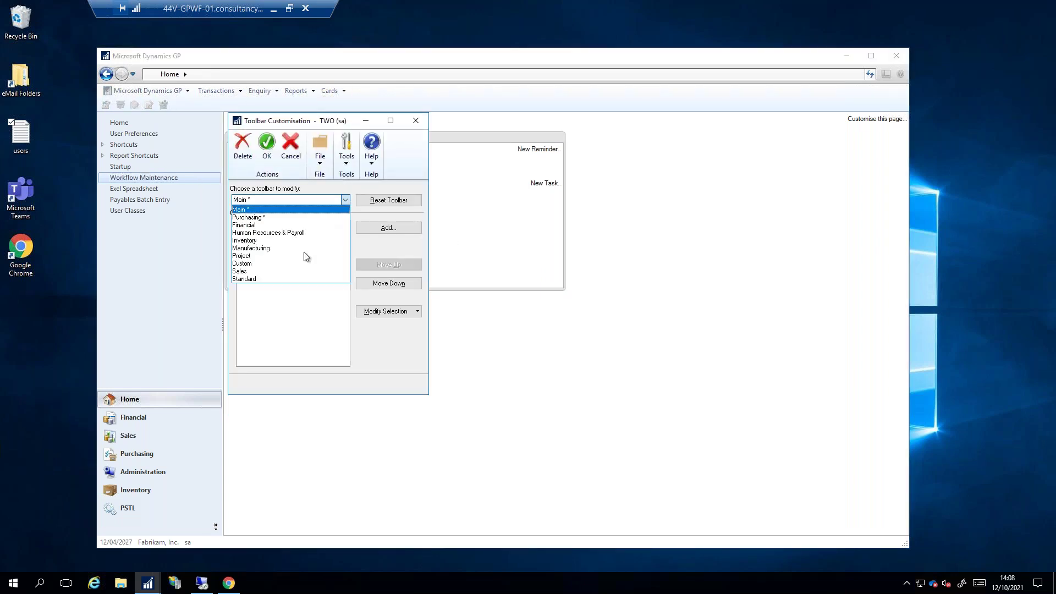
left_click(255, 217)
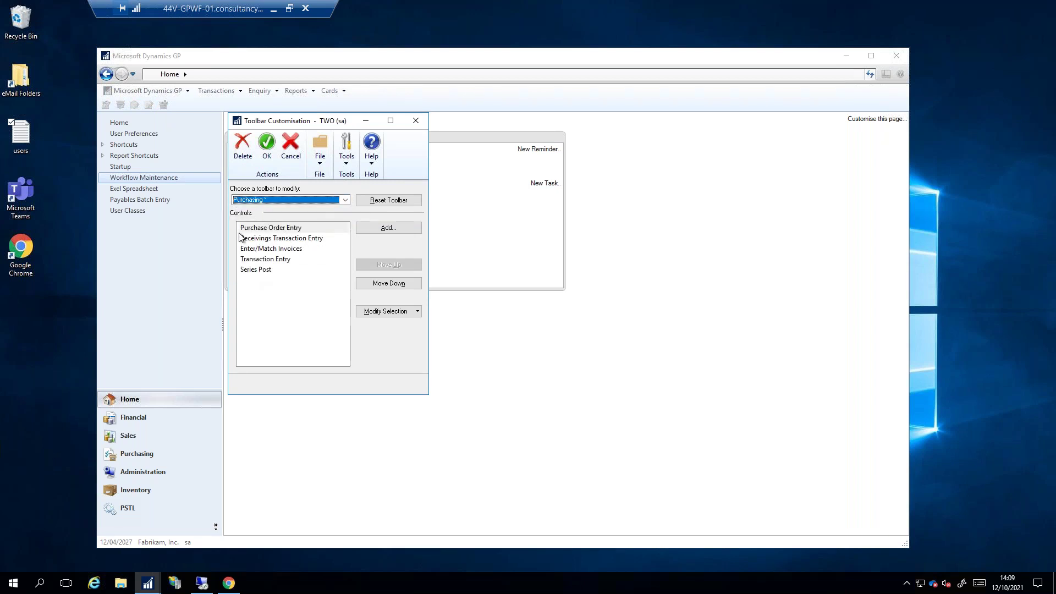
left_click(266, 228)
left_click(276, 240)
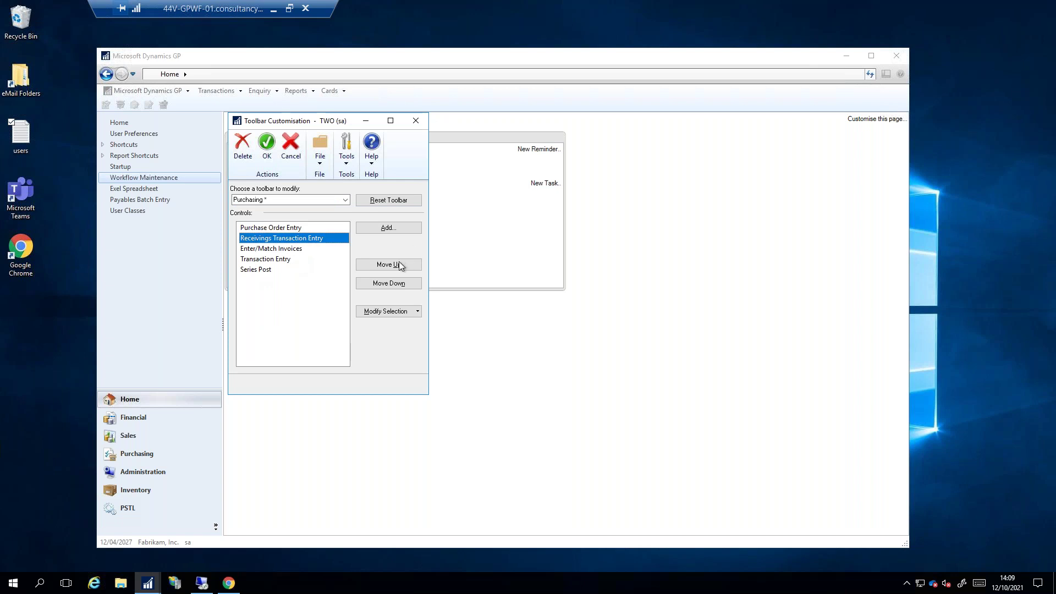
left_click(248, 152)
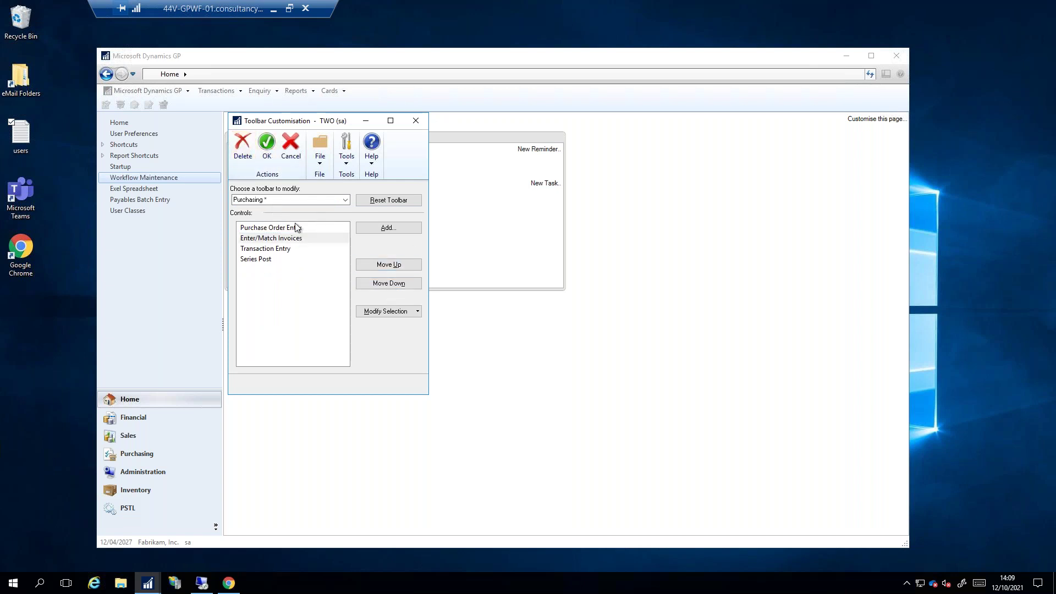
left_click(267, 151)
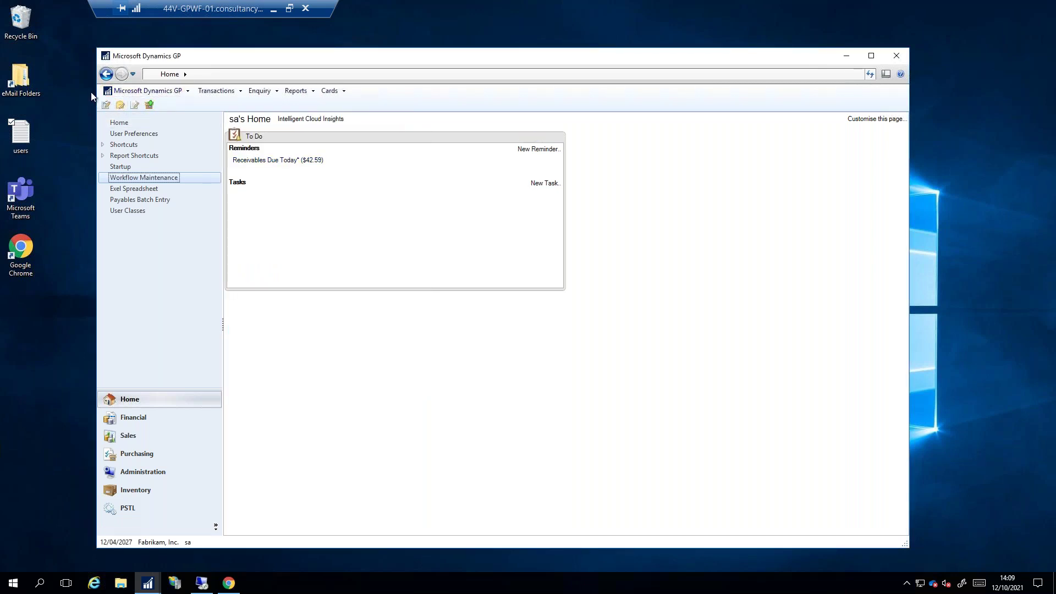
right_click(164, 107)
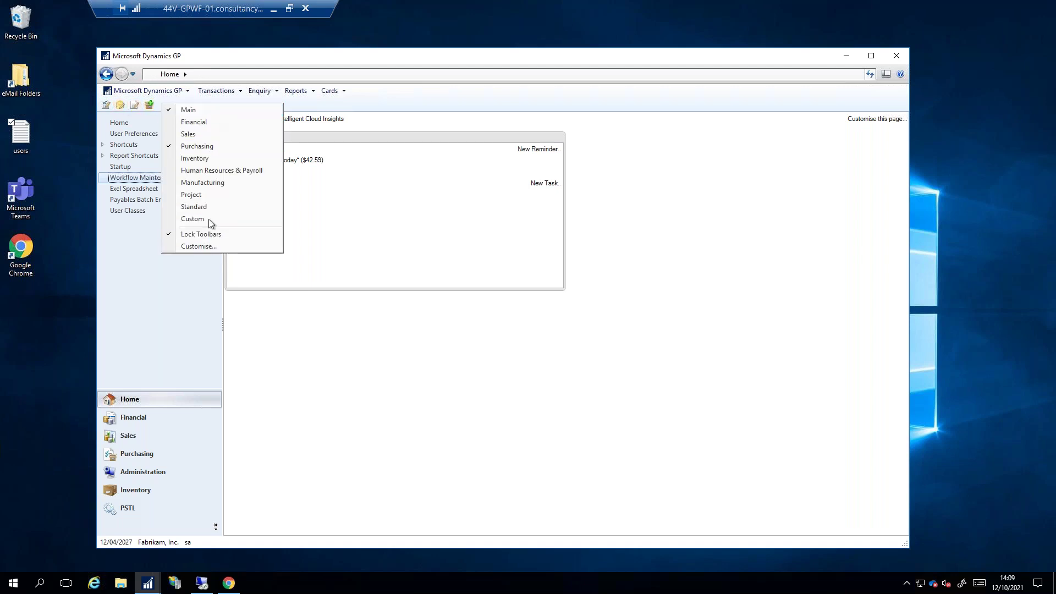
left_click(214, 246)
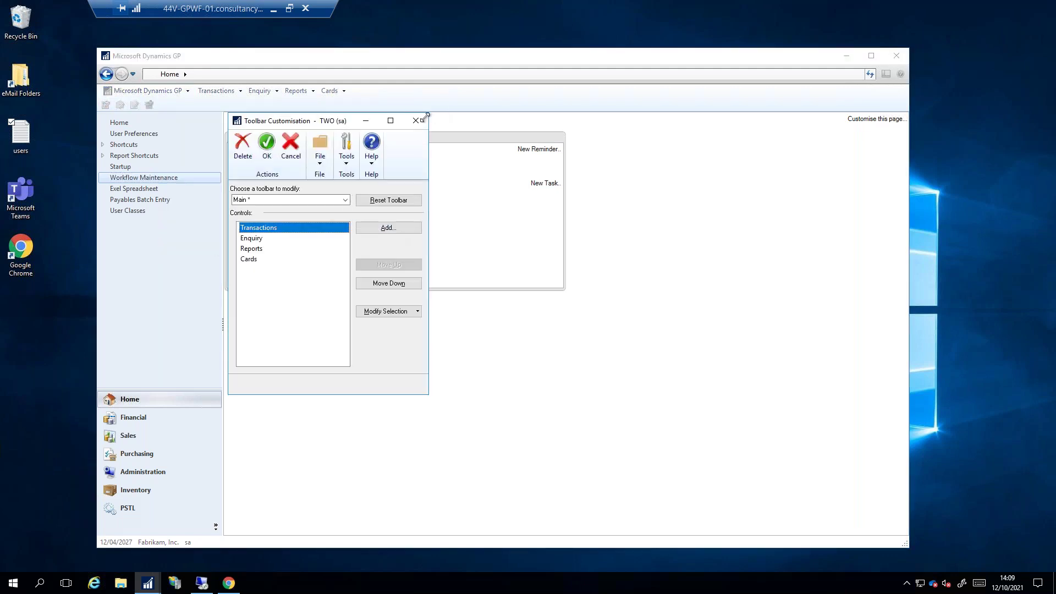
left_click(345, 199)
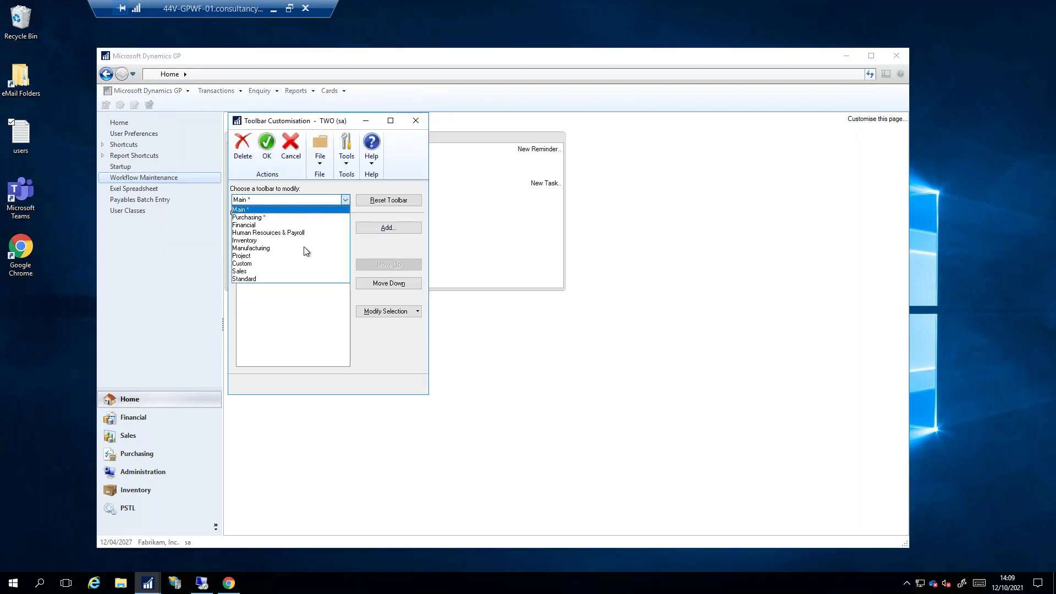
left_click(269, 264)
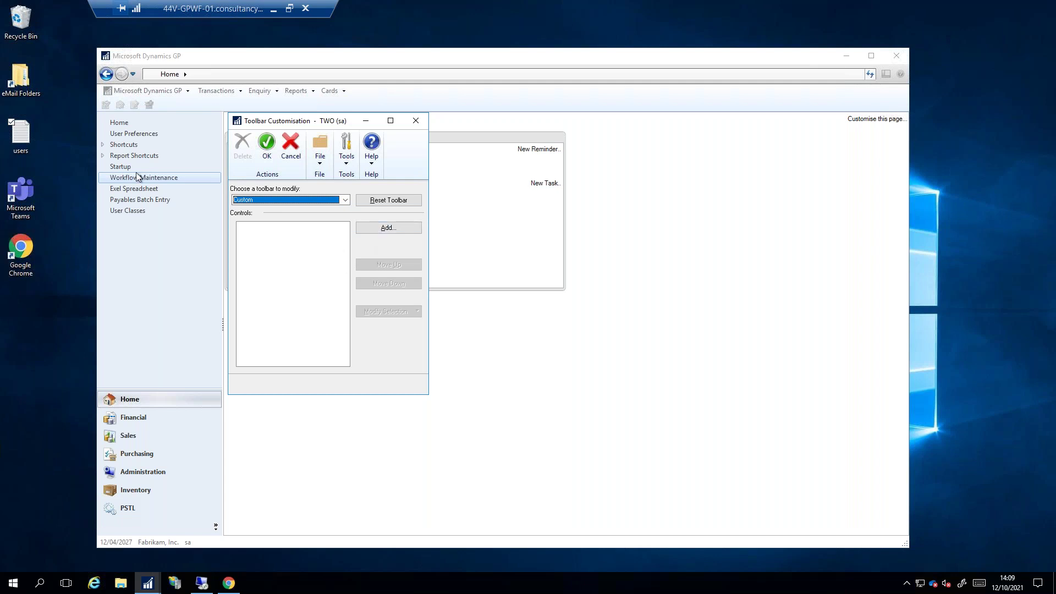
left_click(414, 121)
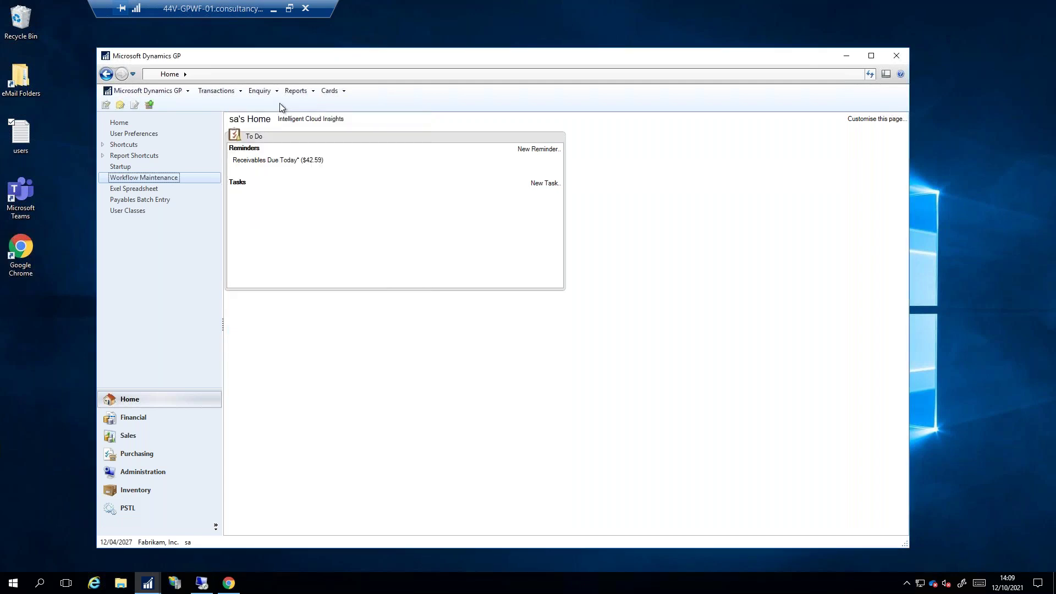
Customise the Custom toolbar by adding the Workflow Maintenance command from the Company setup's Workflow category
right_click(280, 105)
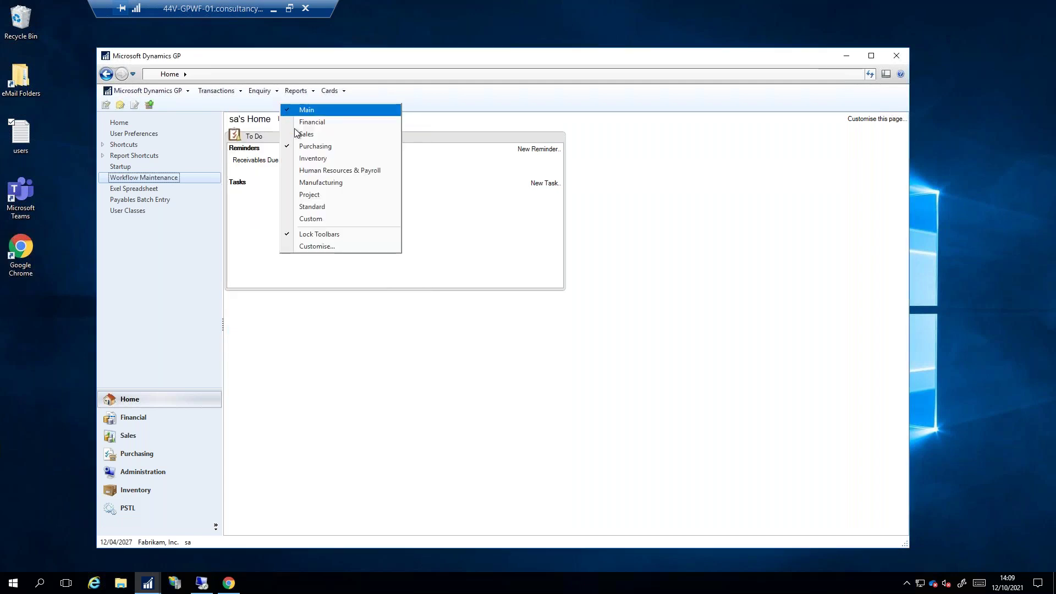
left_click(322, 247)
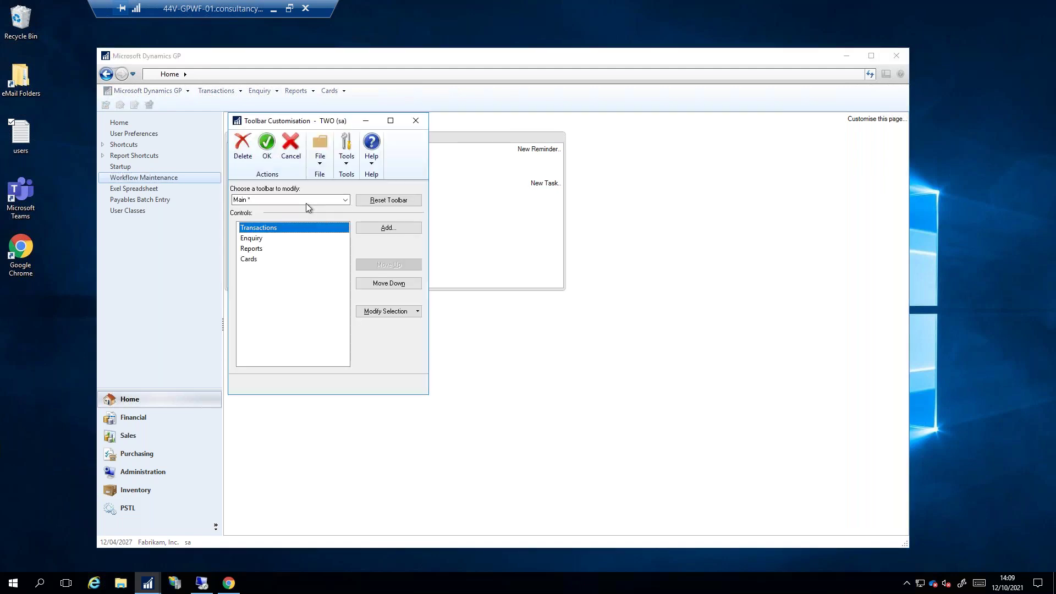
left_click(345, 200)
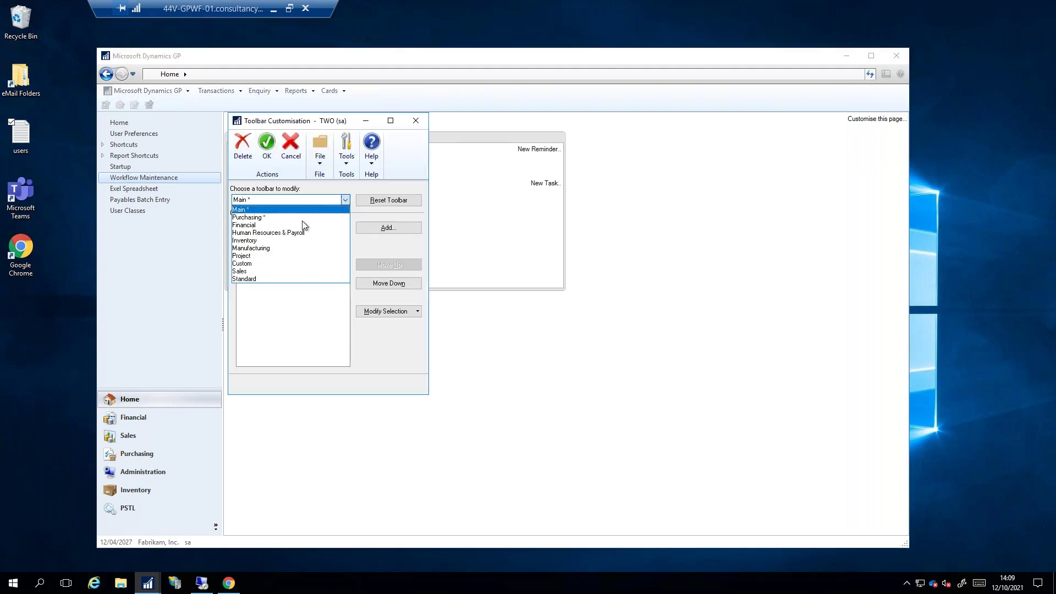
left_click(259, 264)
left_click(391, 230)
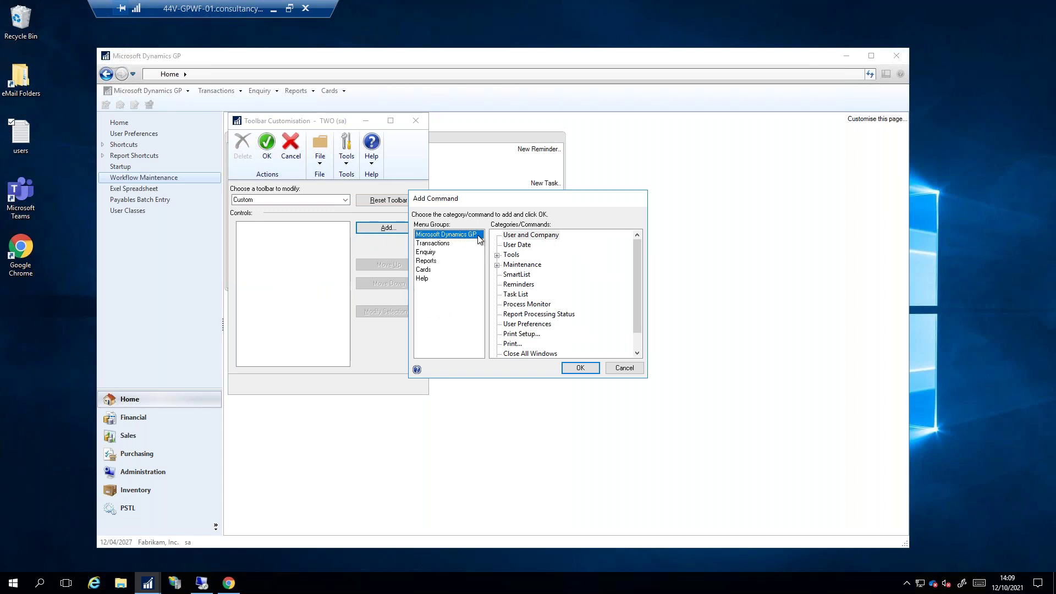
left_click(497, 255)
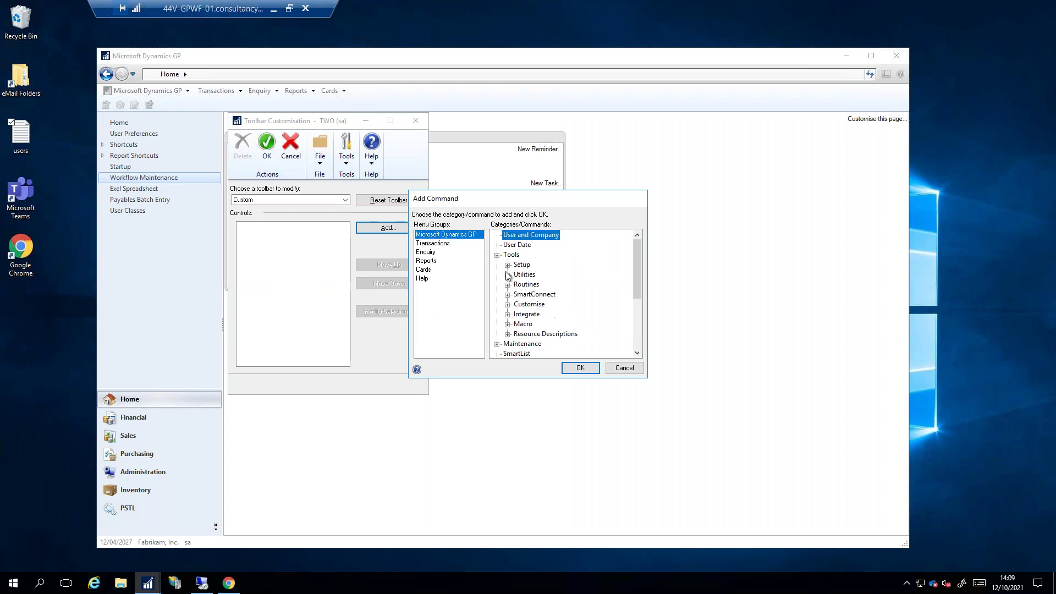
left_click(508, 264)
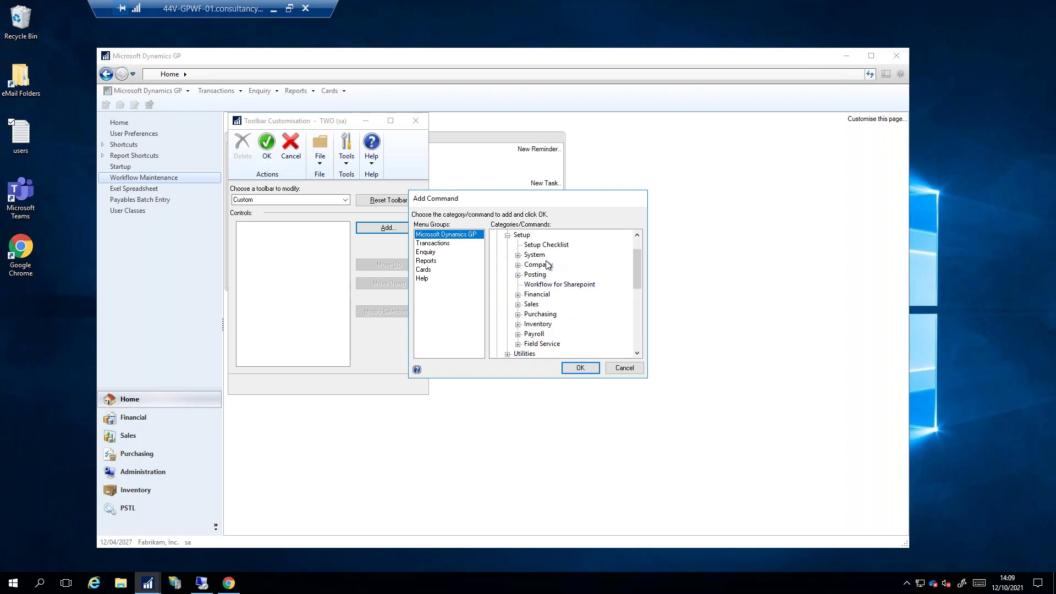
left_click(518, 264)
left_click_drag(639, 270, 639, 294)
left_click(528, 285)
left_click(561, 294)
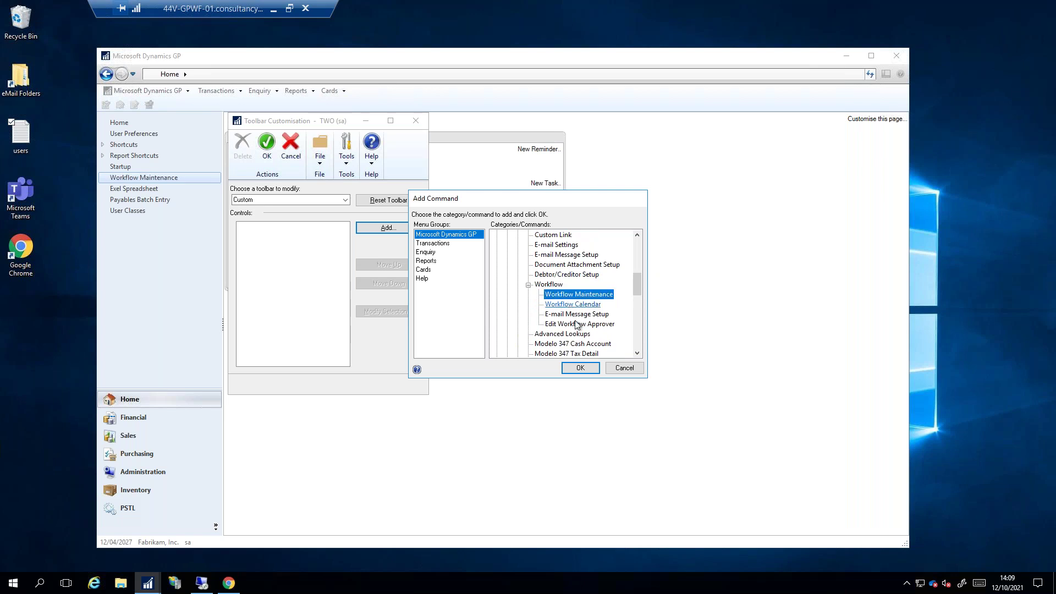
left_click(580, 368)
Begin adding another command to the Custom toolbar and expand the Setup category under Tools
left_click(389, 228)
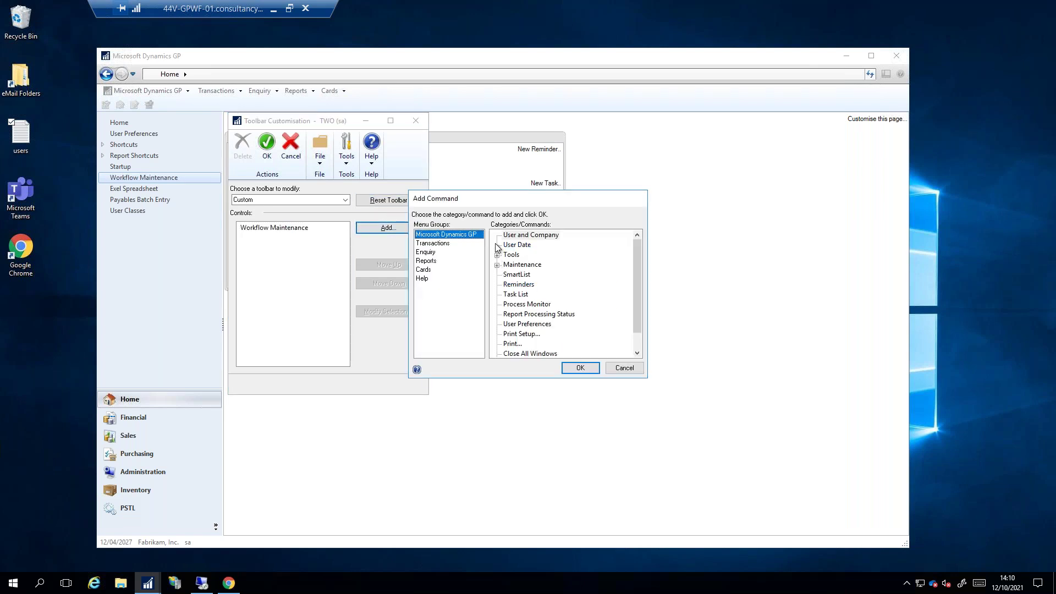
left_click(497, 254)
left_click(507, 266)
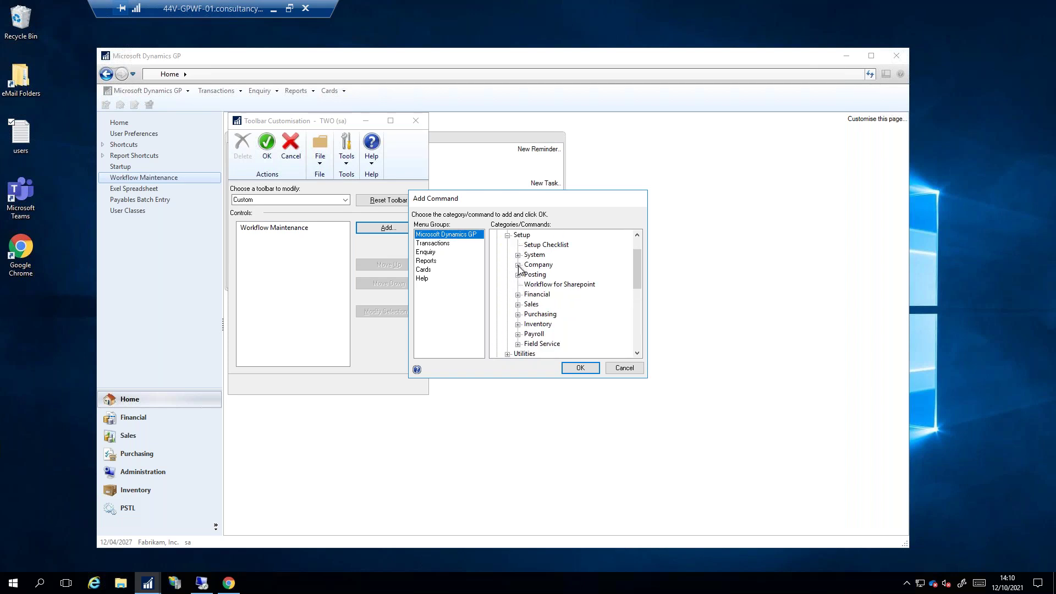
left_click(518, 265)
left_click(518, 236)
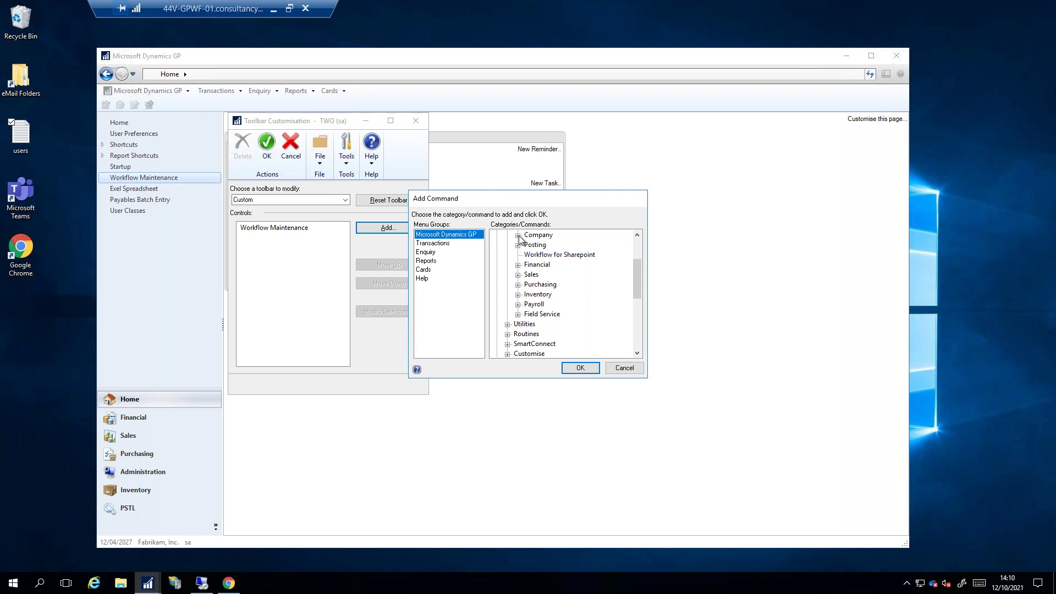
left_click_drag(637, 277, 636, 260)
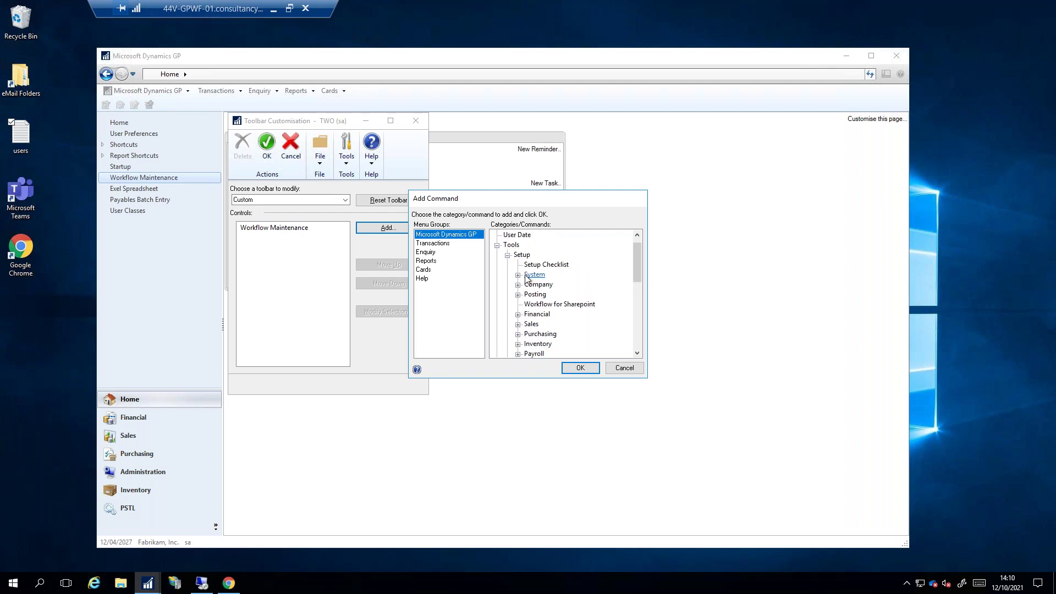
left_click(518, 275)
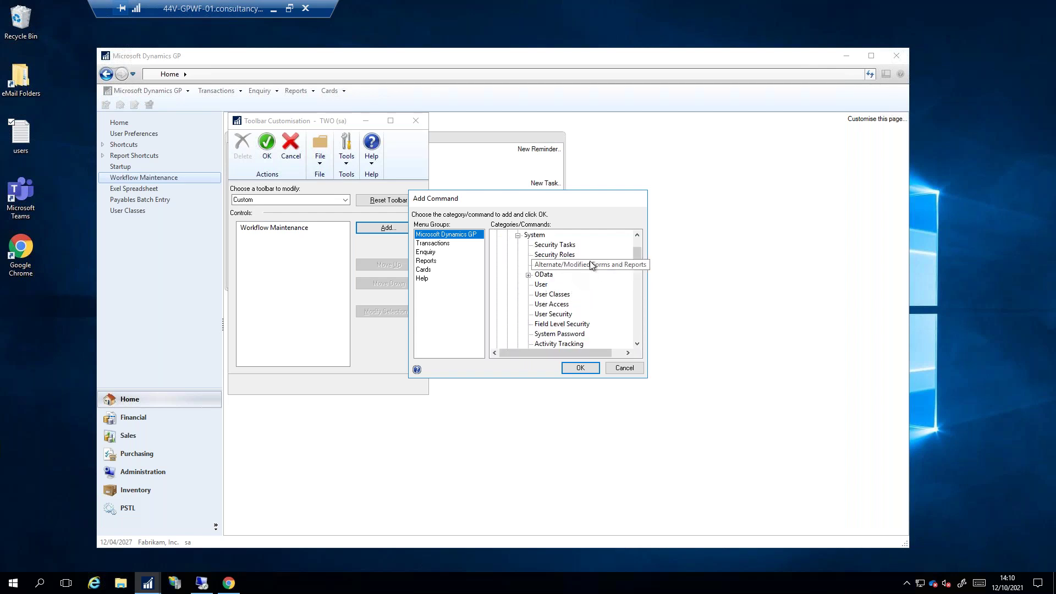
left_click(518, 235)
left_click(636, 252)
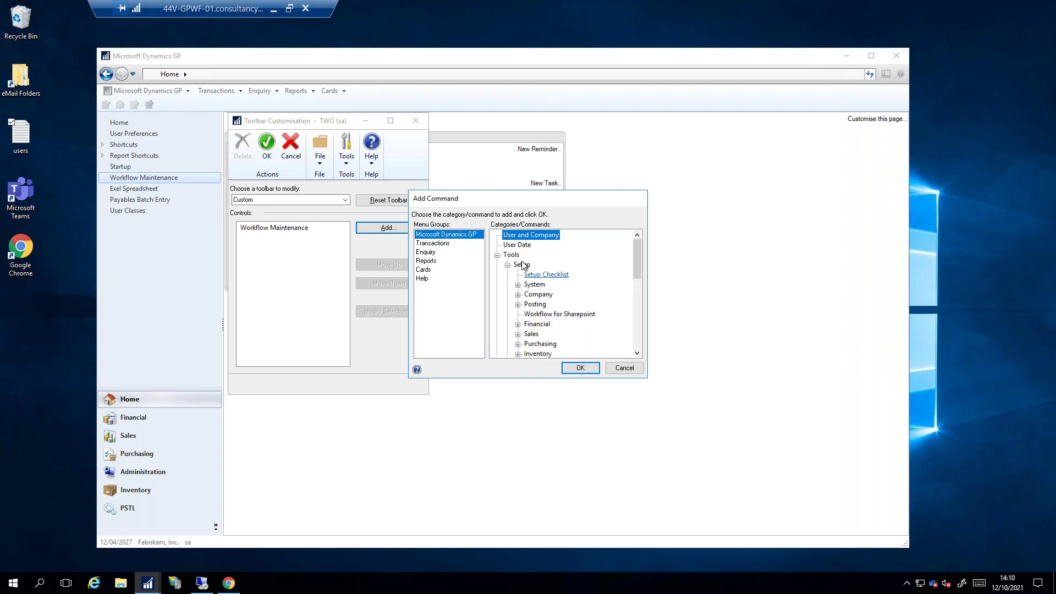
Add the Workflow Calendar command from the Company setup's Workflow category to the Custom toolbar and save the customisation
scroll(584, 299, "down", 1)
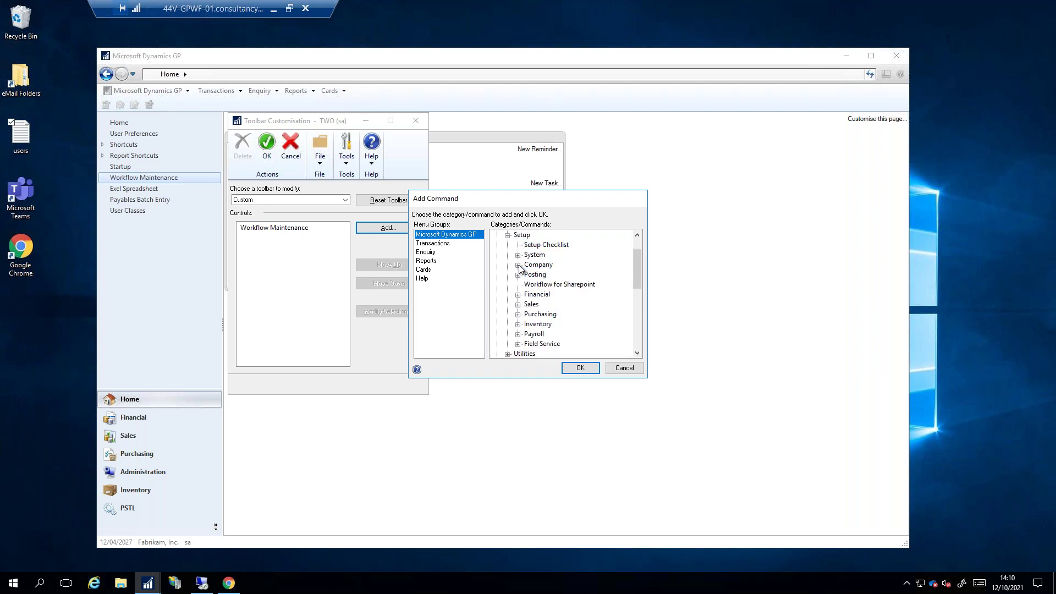
left_click(518, 265)
scroll(600, 324, "down", 1)
left_click(528, 344)
scroll(599, 305, "down", 3)
left_click(587, 266)
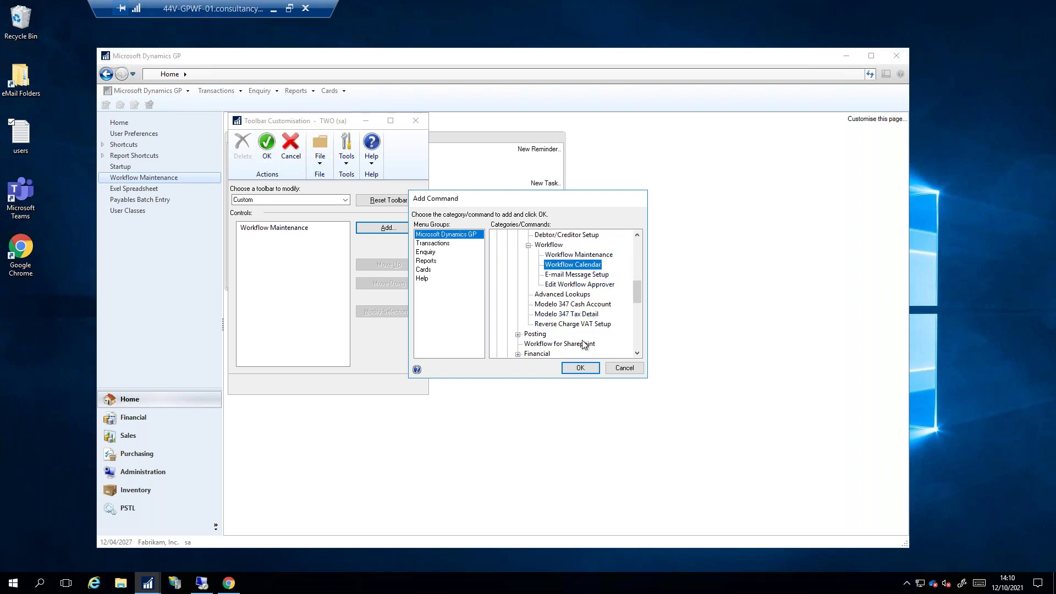
left_click(580, 368)
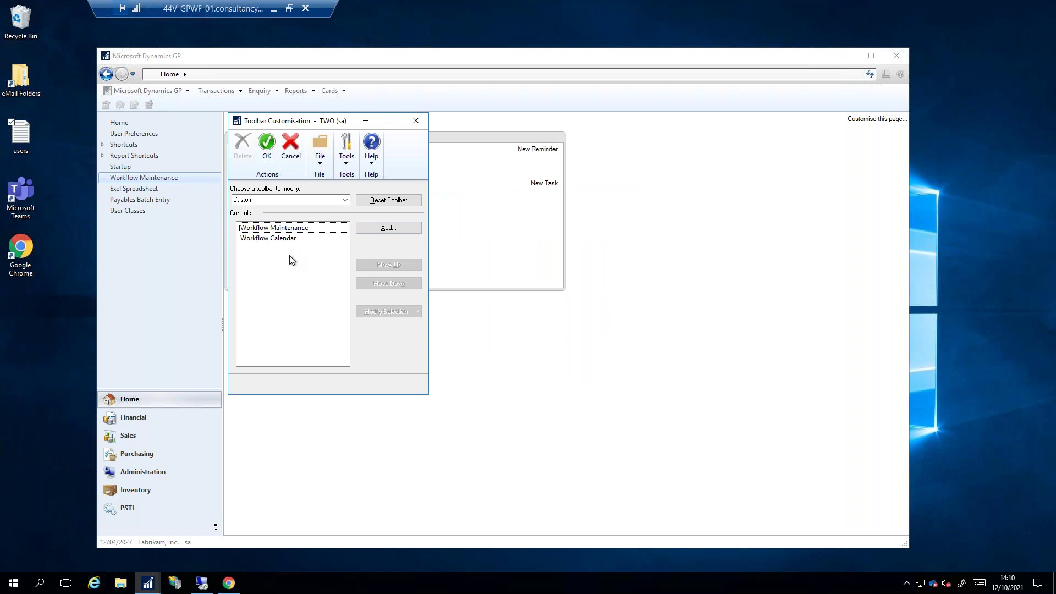
left_click(267, 144)
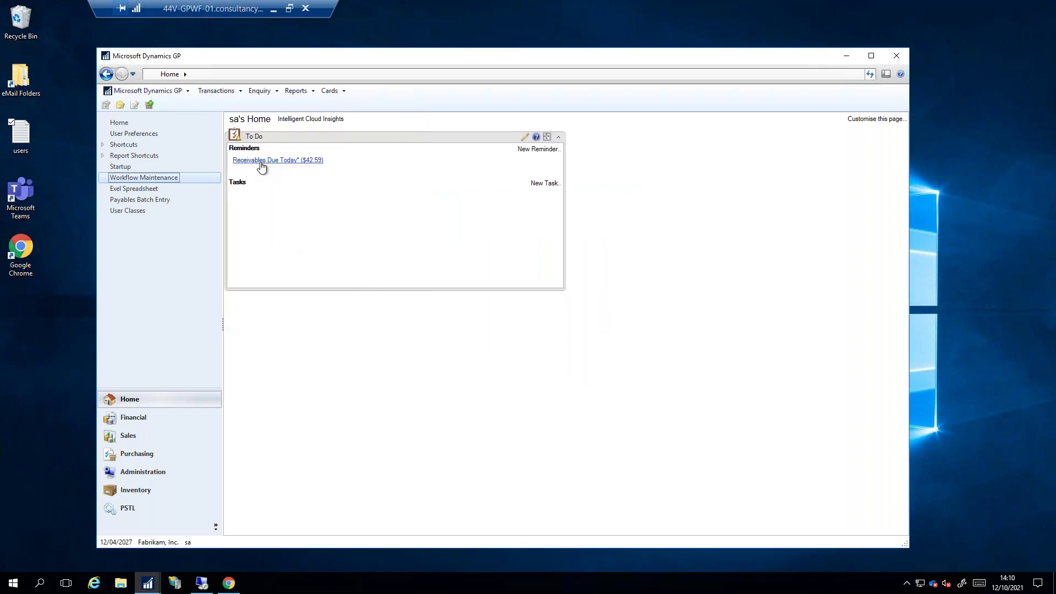
Show the Custom toolbar, open Workflow Maintenance from it and close that window
right_click(330, 104)
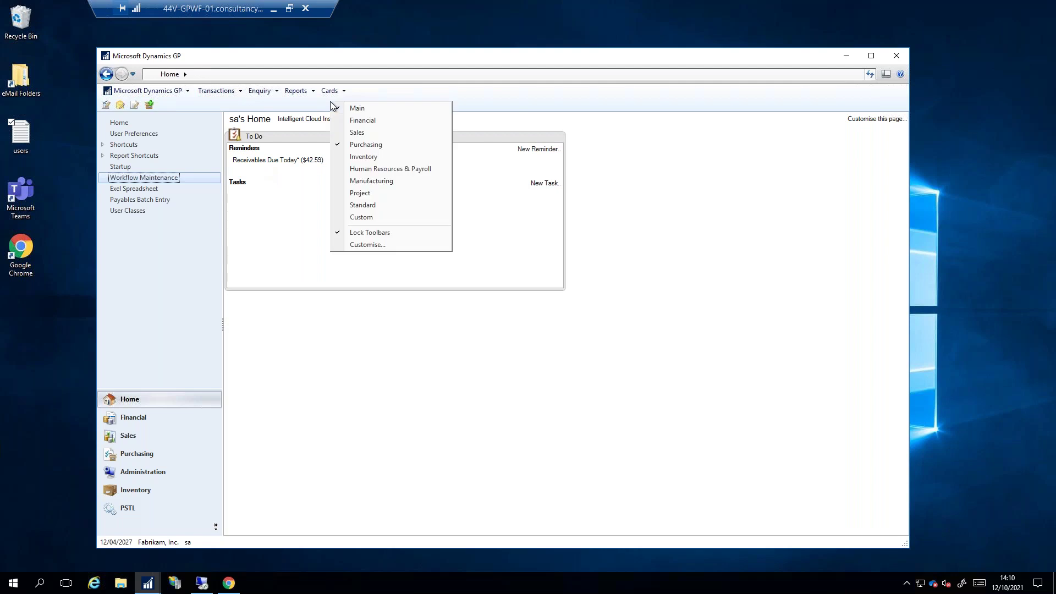
left_click(342, 217)
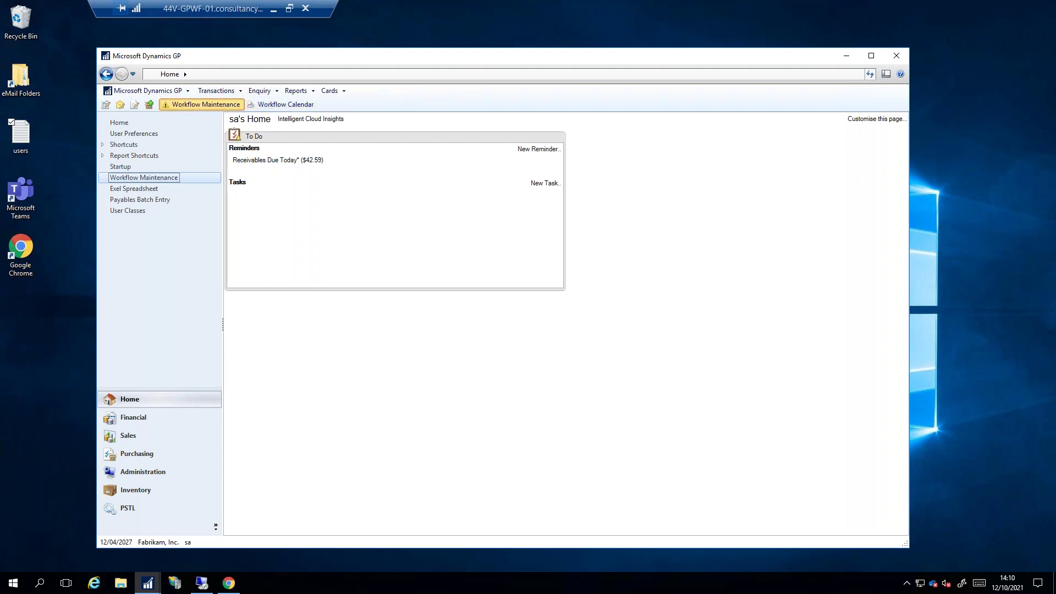
left_click(213, 106)
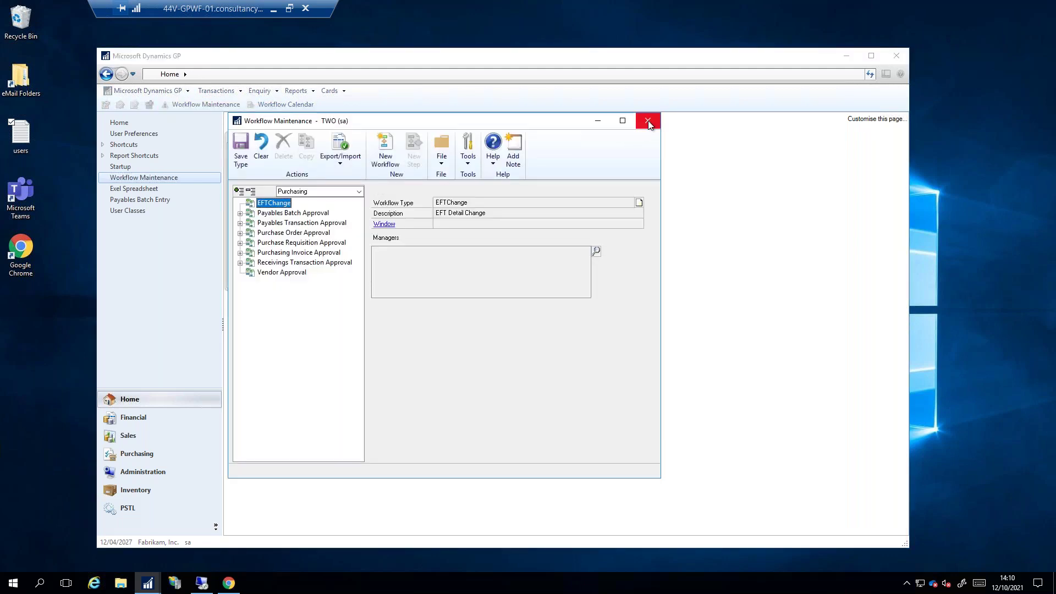
left_click(647, 120)
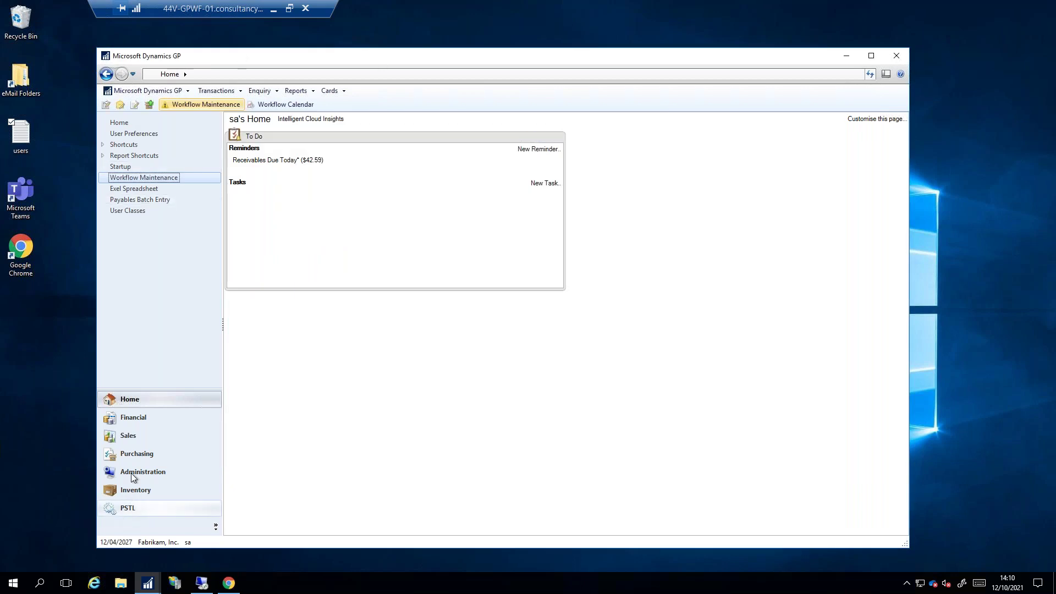
Open Purchase Order Entry from the Purchasing area and browse to the next saved purchase order
left_click(137, 453)
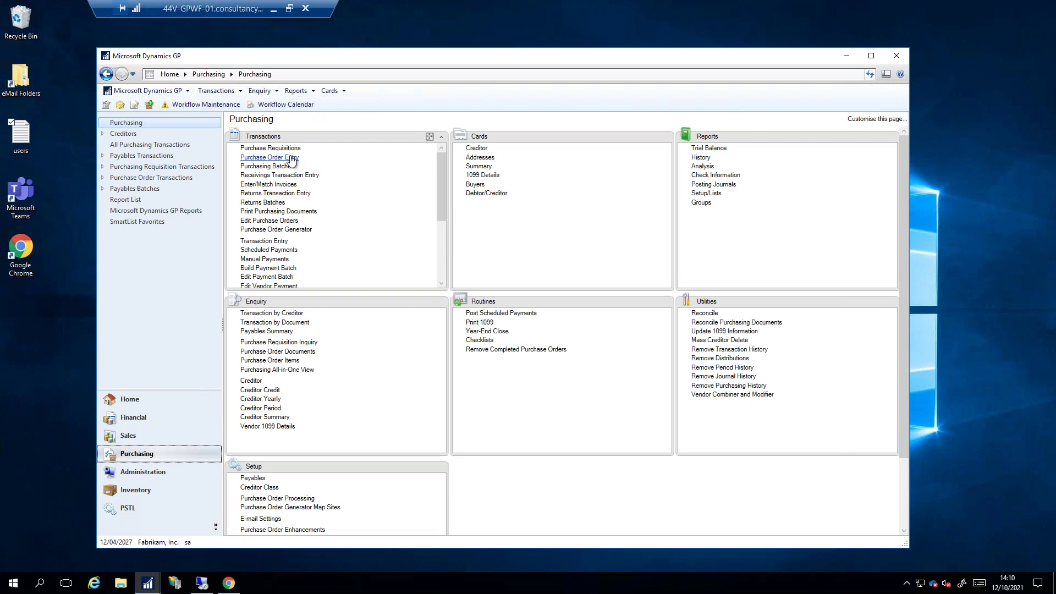
left_click(270, 158)
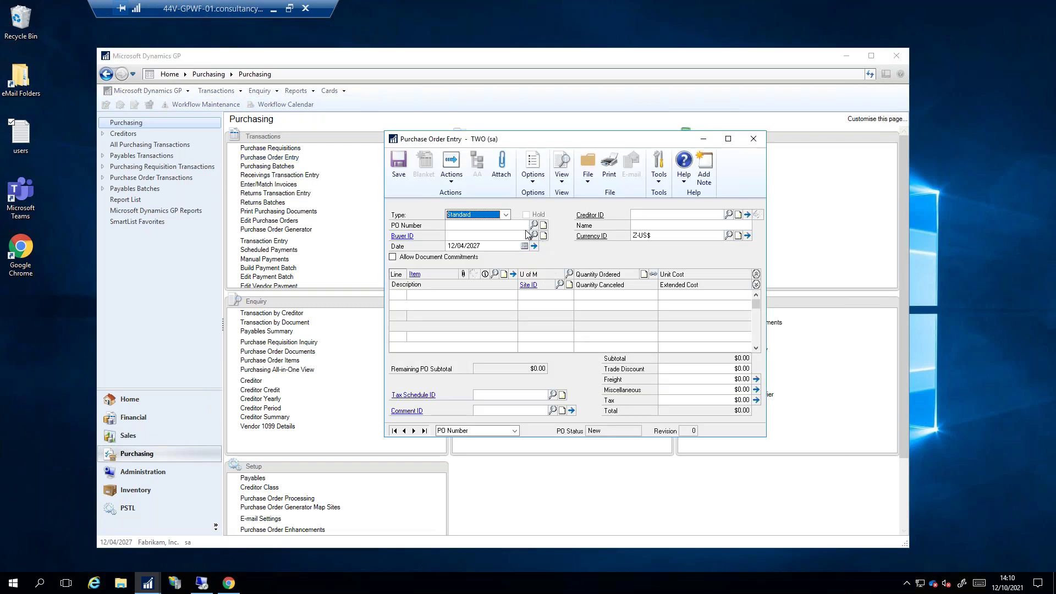
left_click(413, 431)
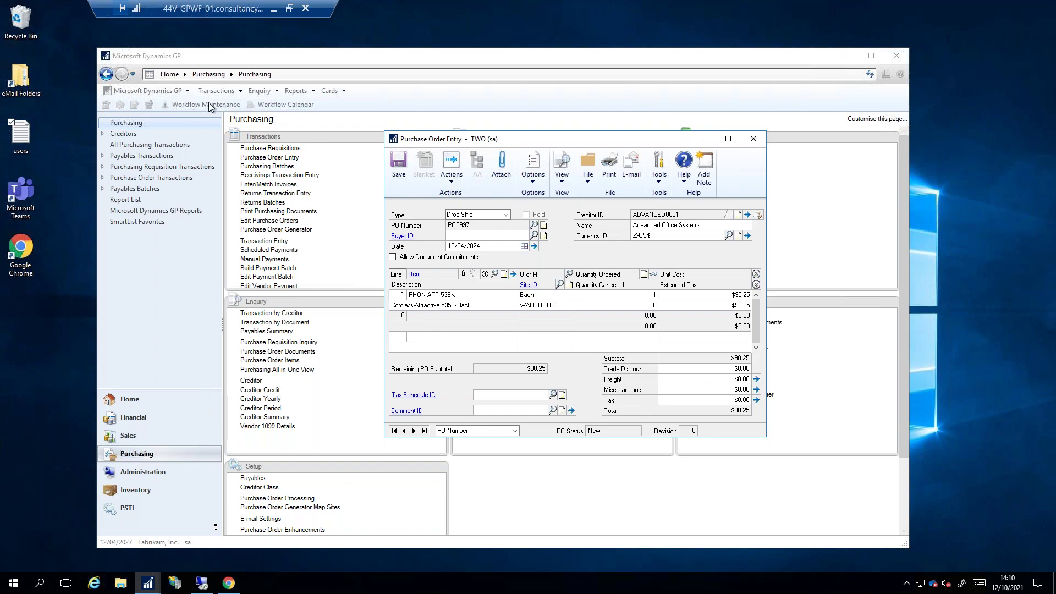
Move the purchase order window apart from the main window, close the purchase order and reposition the main window
left_click_drag(528, 138, 621, 63)
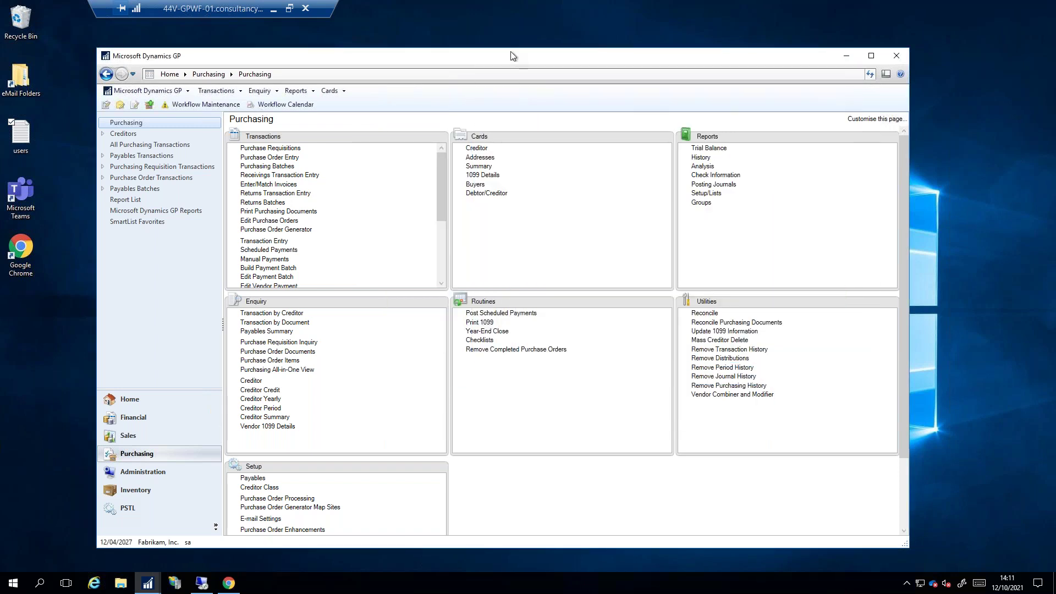
left_click_drag(510, 55, 477, 188)
left_click(592, 64)
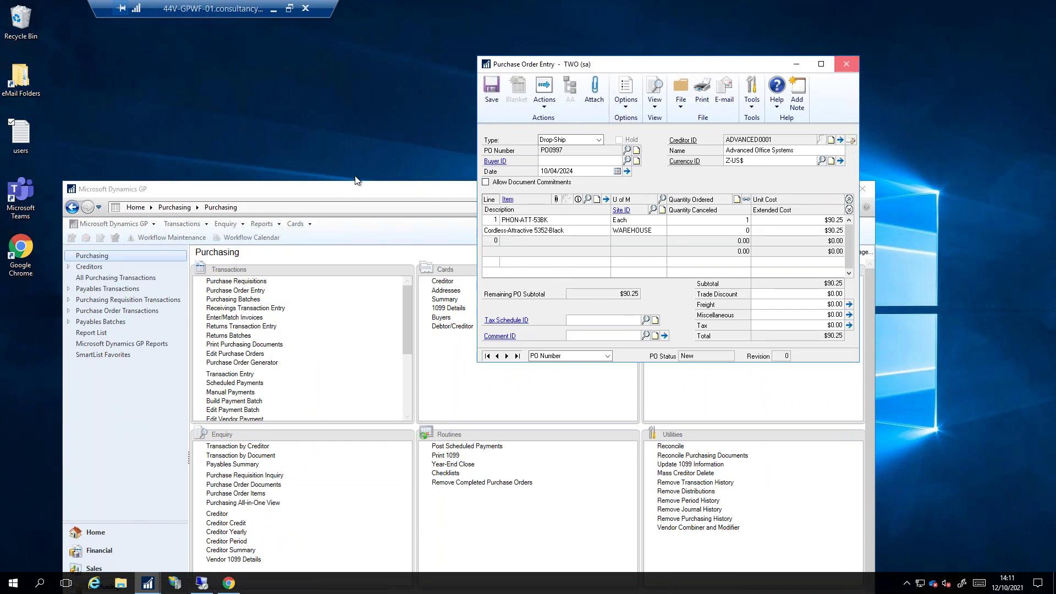
left_click(846, 64)
left_click_drag(371, 189, 434, 20)
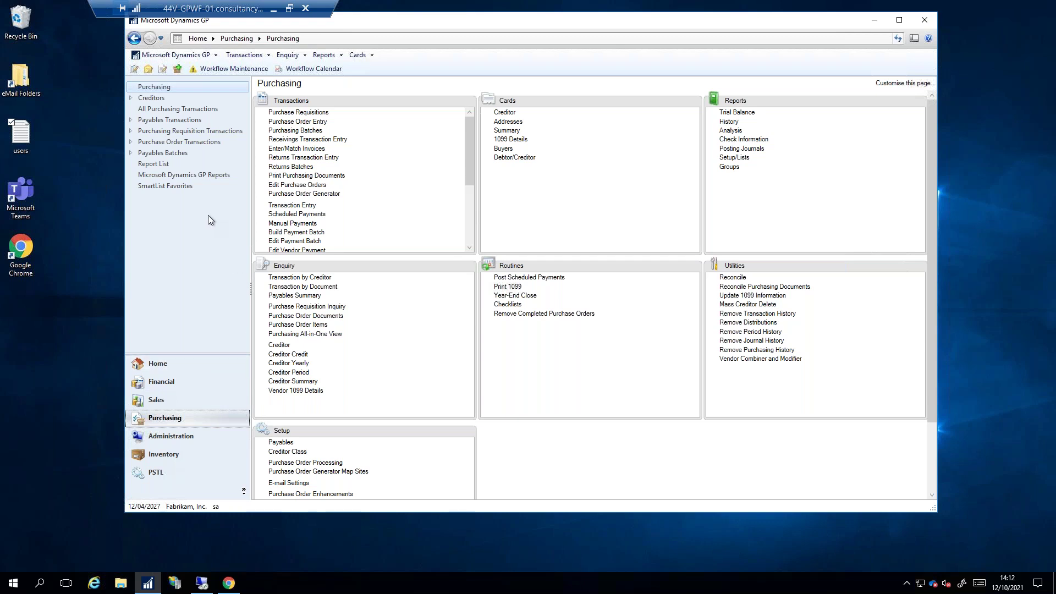
View the Payables Transactions list and the Sales area page, and return to the Purchasing area page
left_click(166, 121)
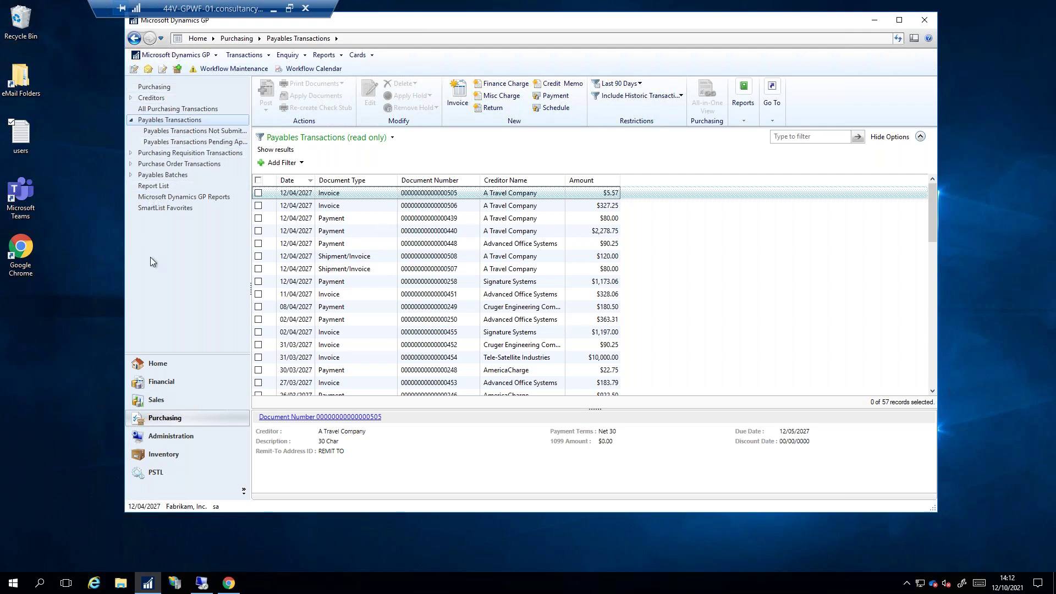
left_click(176, 401)
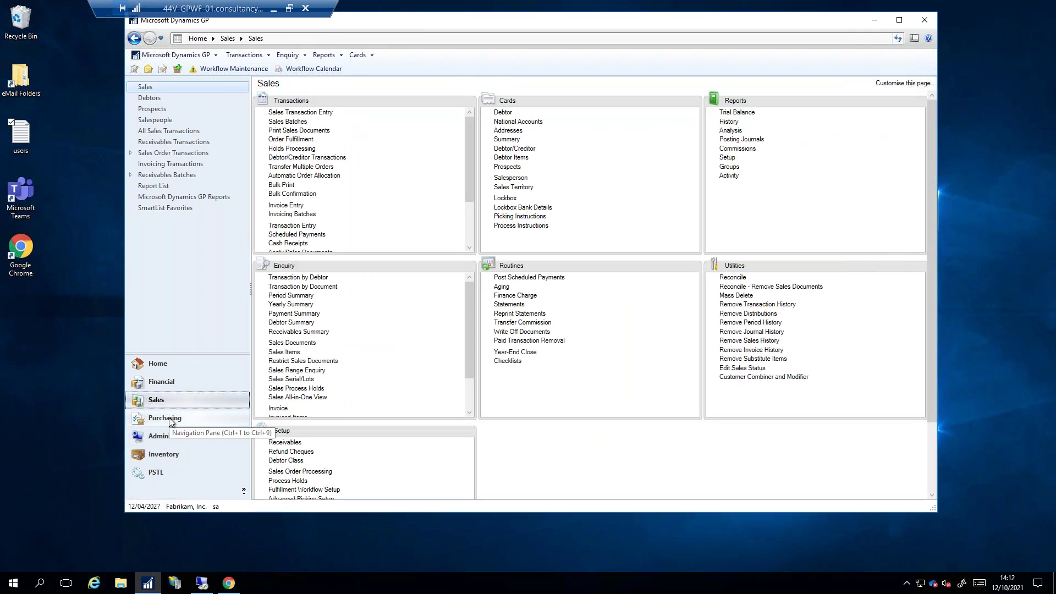
left_click(170, 419)
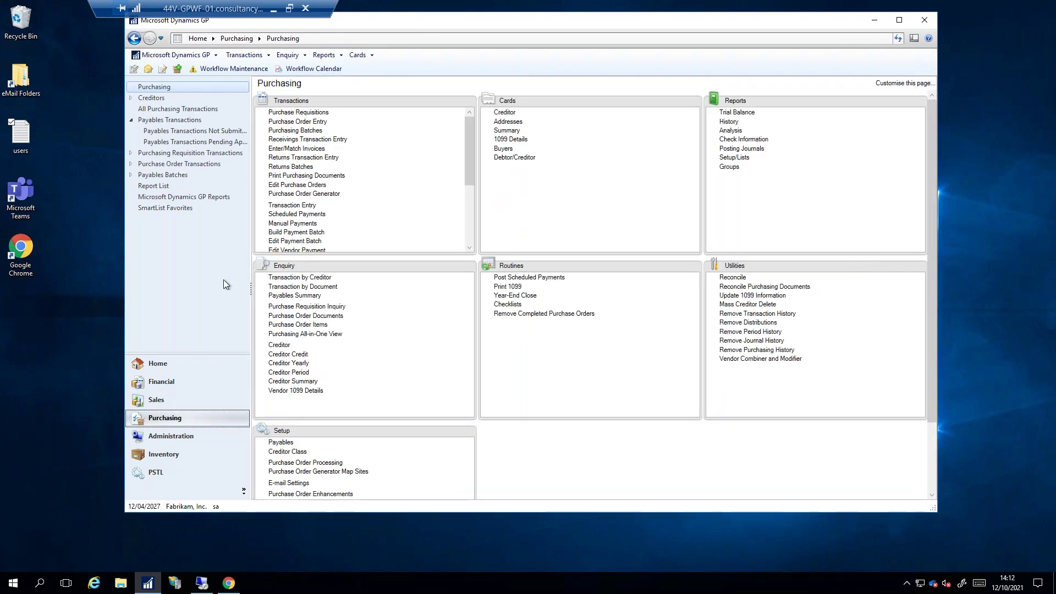
Filter the Payables Transactions list with a condition where Document Type is Payment
left_click(182, 120)
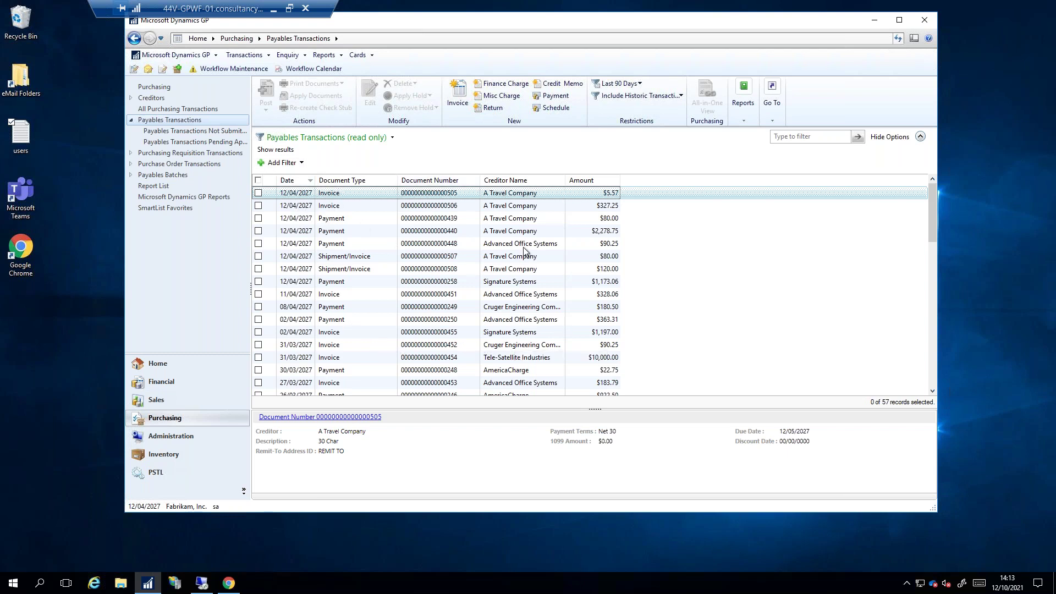
left_click(302, 163)
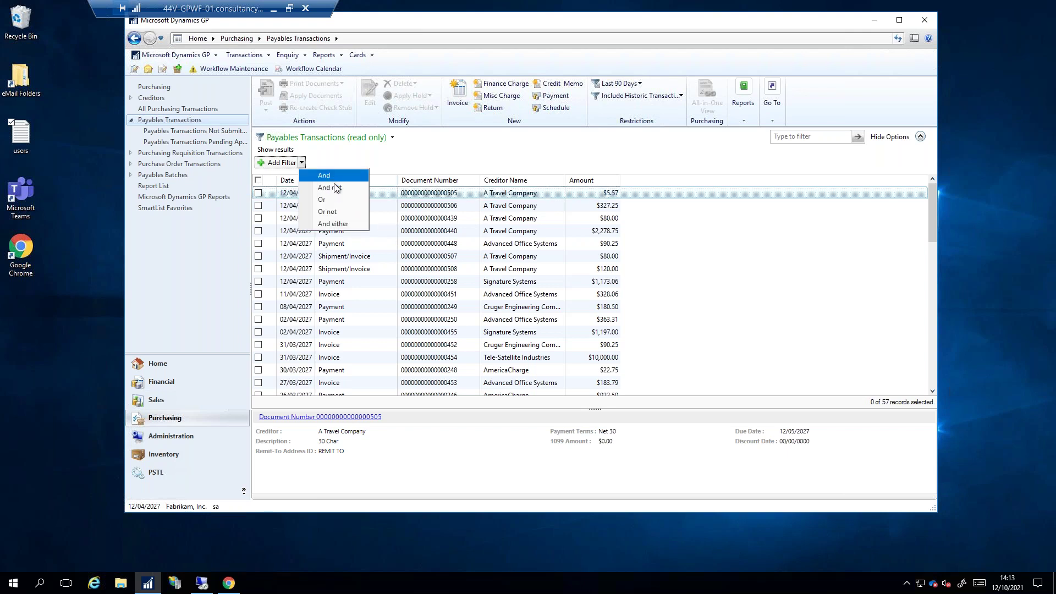
left_click(335, 176)
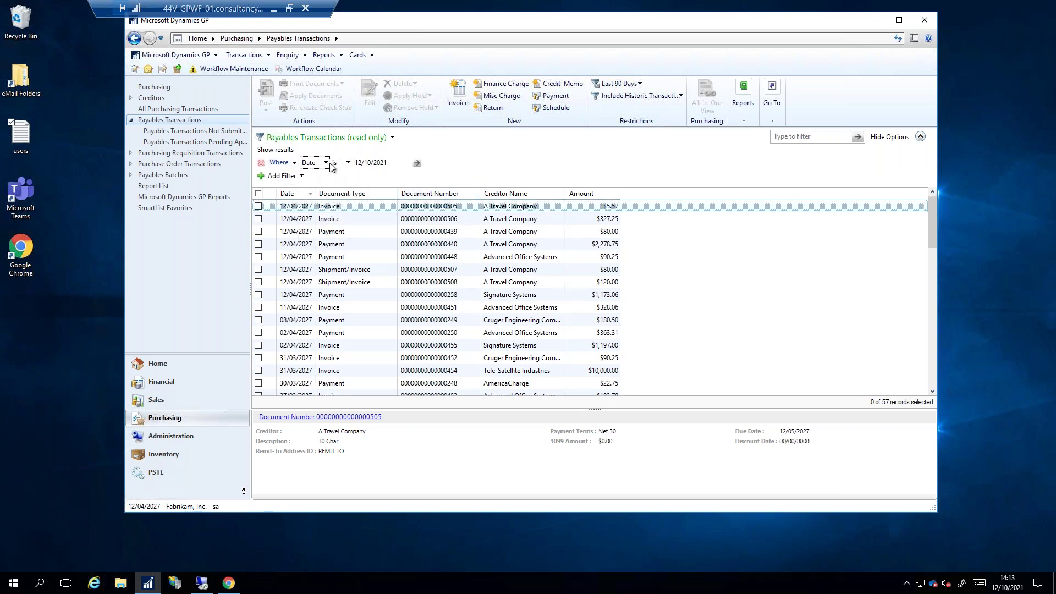
left_click(325, 163)
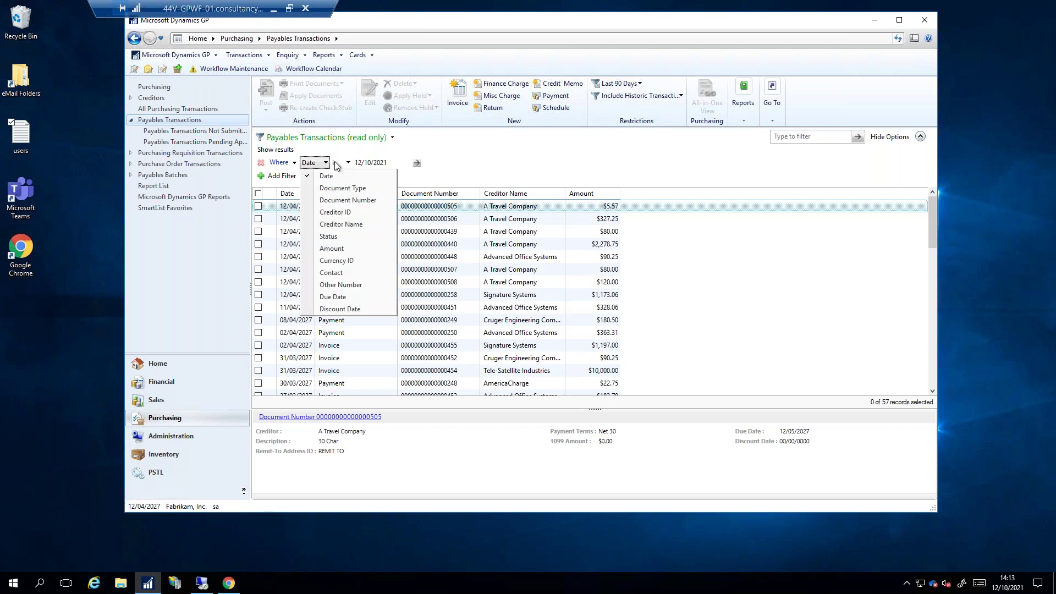
left_click(342, 188)
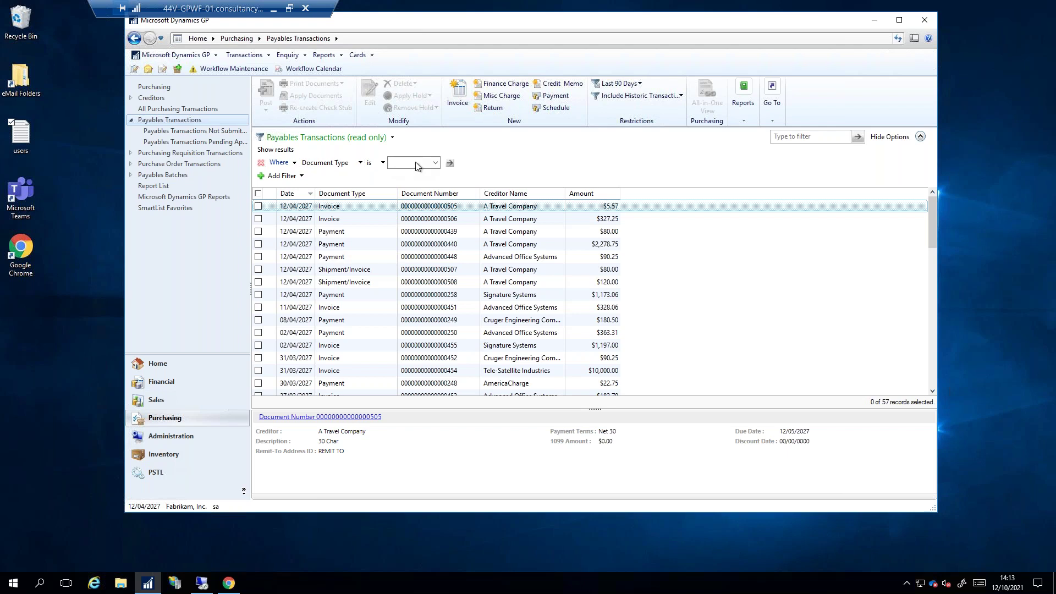
left_click(436, 162)
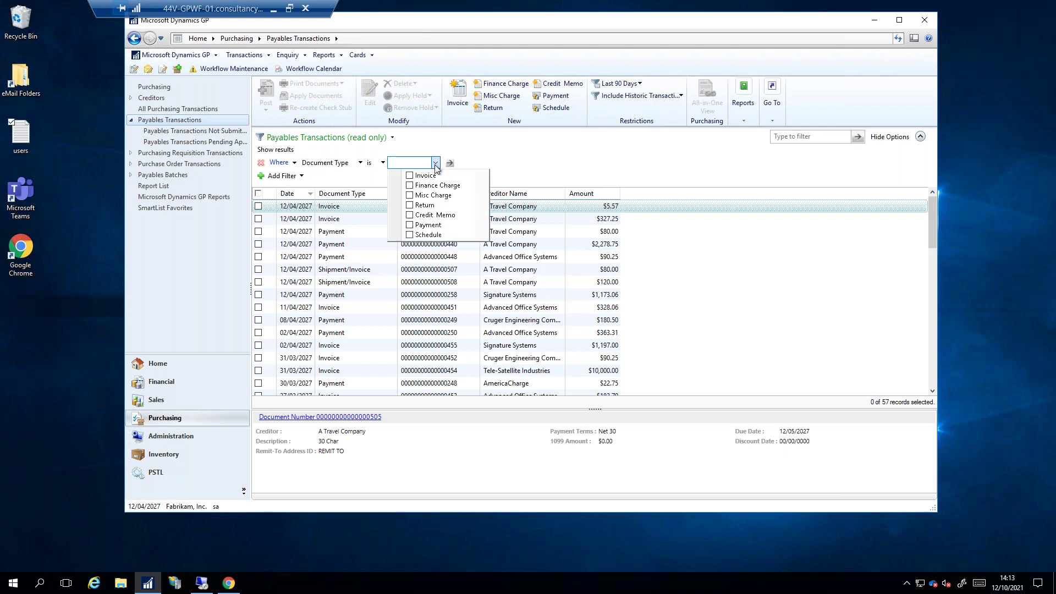
left_click(410, 226)
left_click(462, 163)
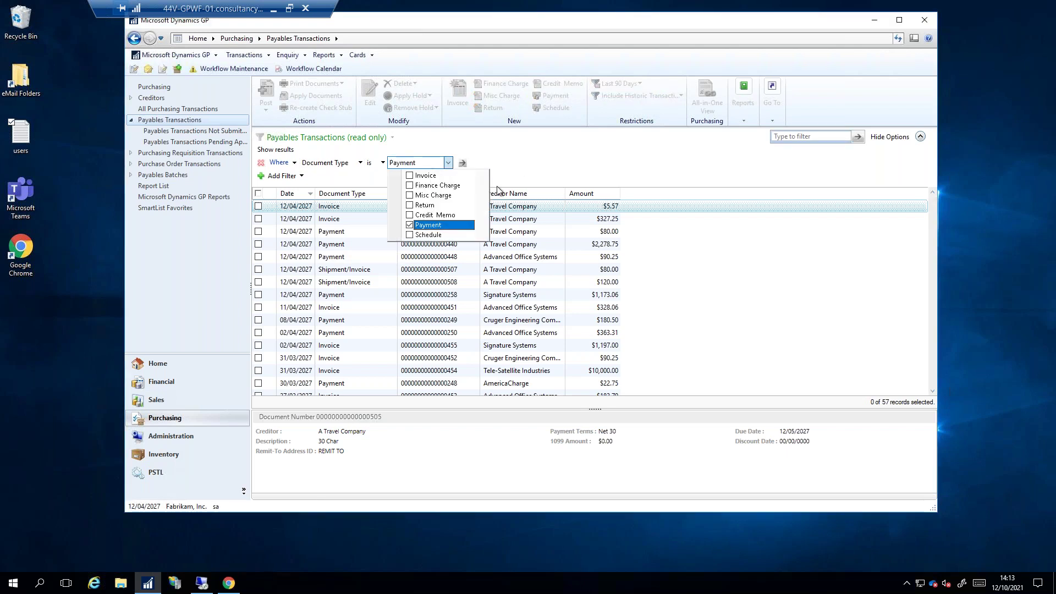
left_click(462, 163)
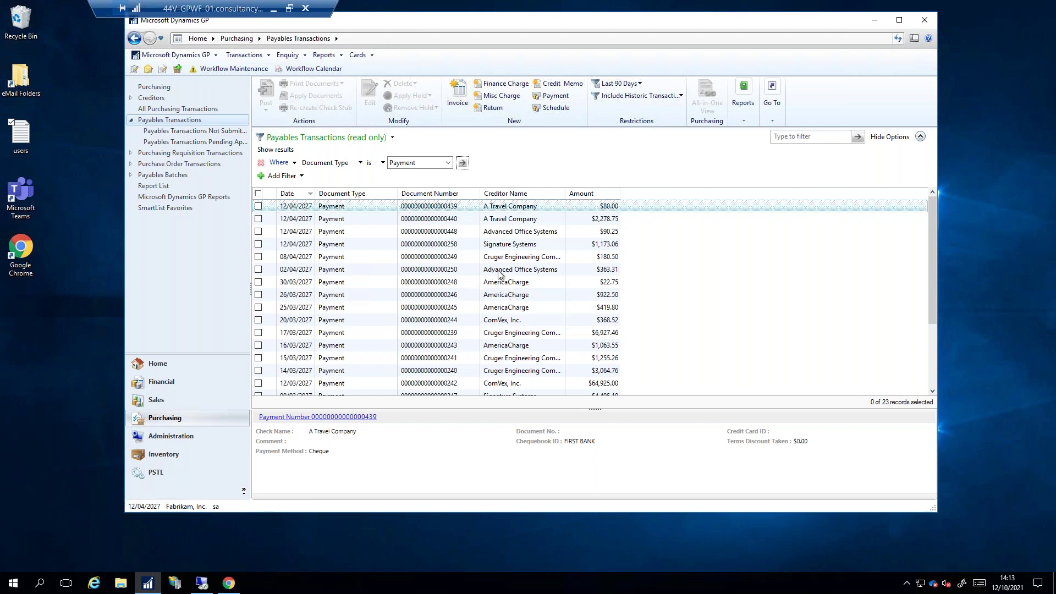
Sort the filtered payments by Creditor Name and narrow the list with the quick filter text "ame"
left_click(523, 196)
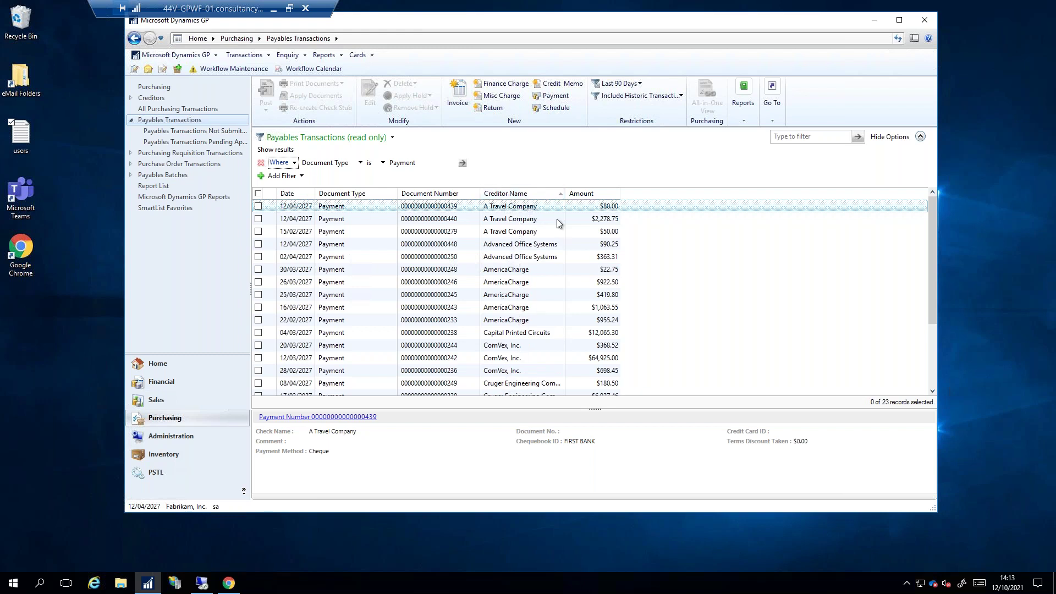
left_click(809, 137)
left_click(861, 137)
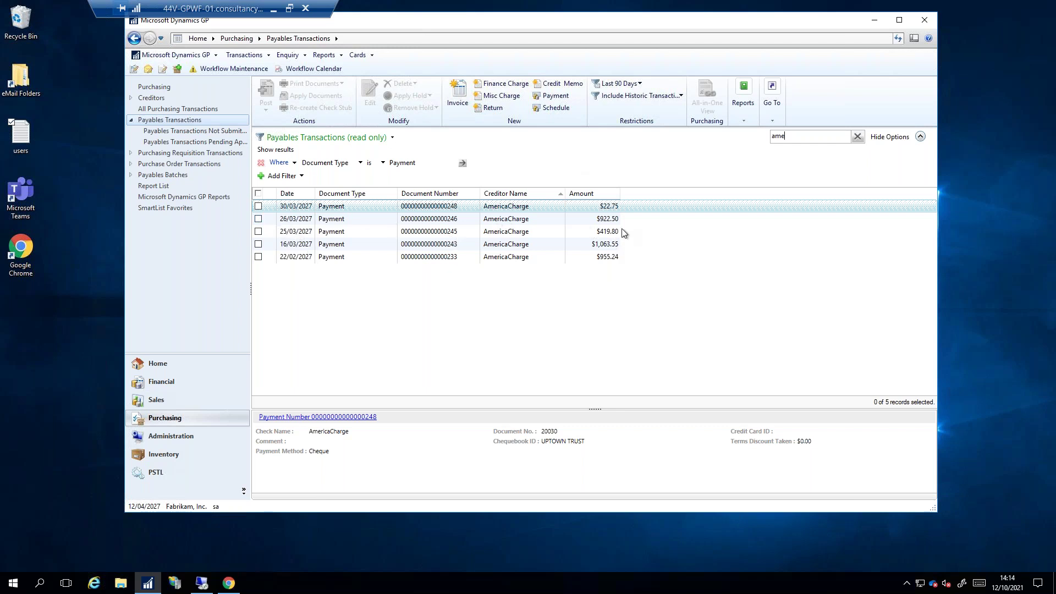
Select the AmericaCharge payment dated 30/03/2027, open its details and start re-creating its check stub
left_click(257, 207)
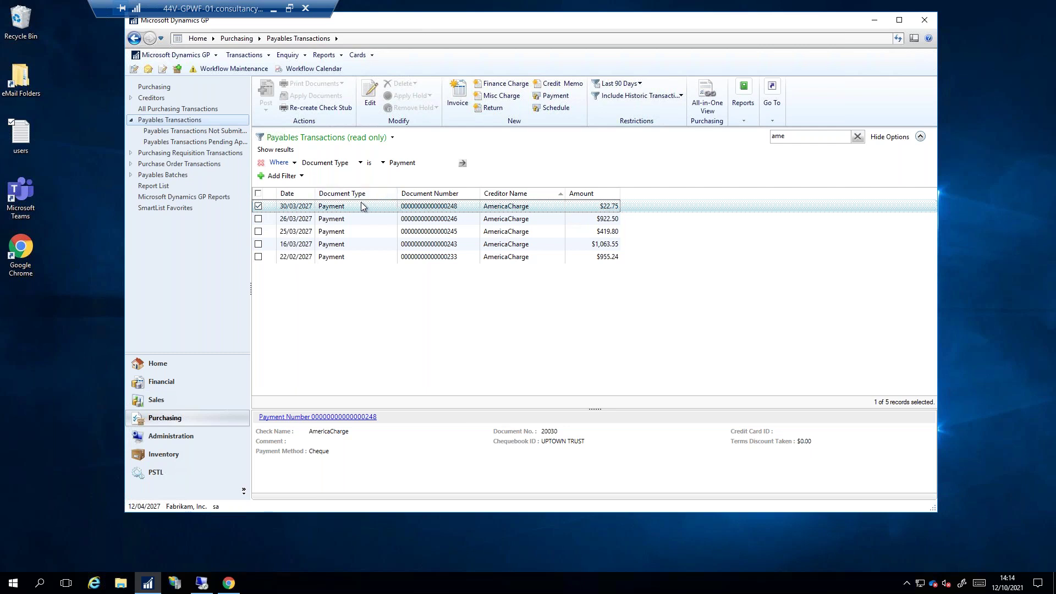
double_click(427, 208)
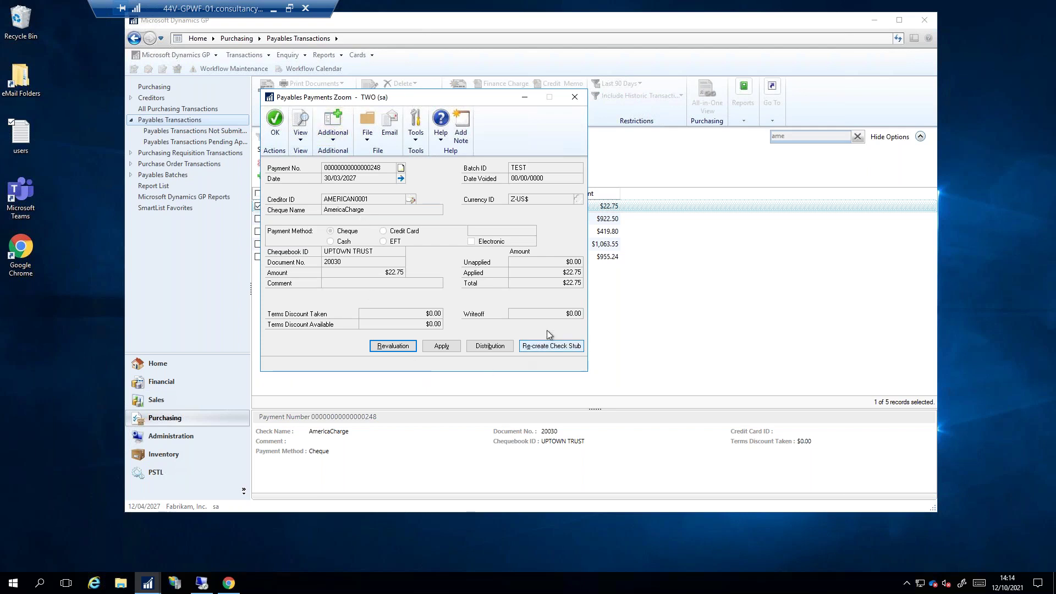
left_click(560, 349)
Output the check remittance to screen only with the Template report type, and close the report and payment details
left_click(432, 288)
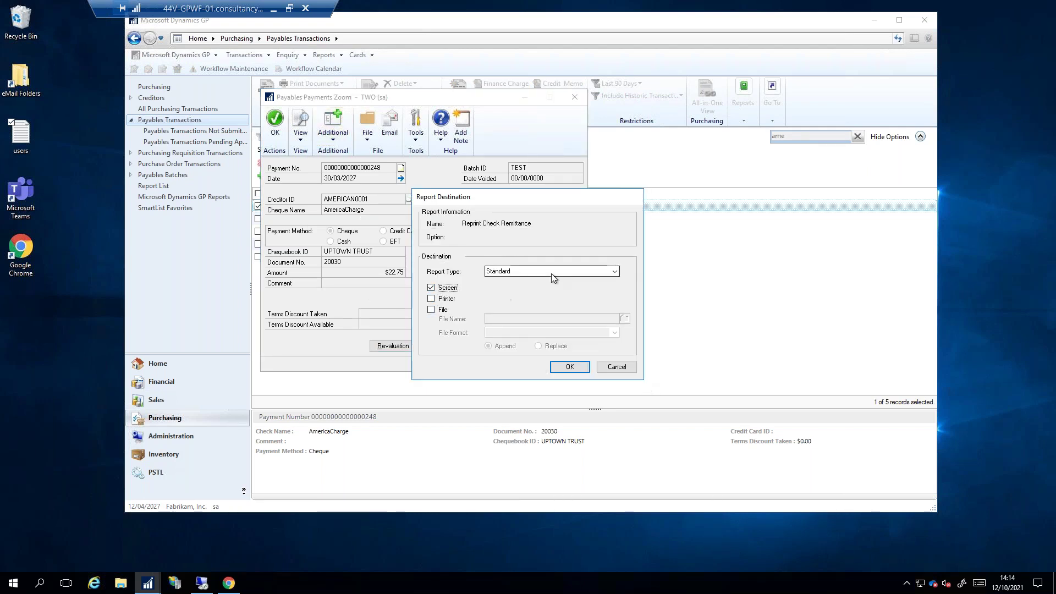
left_click(549, 269)
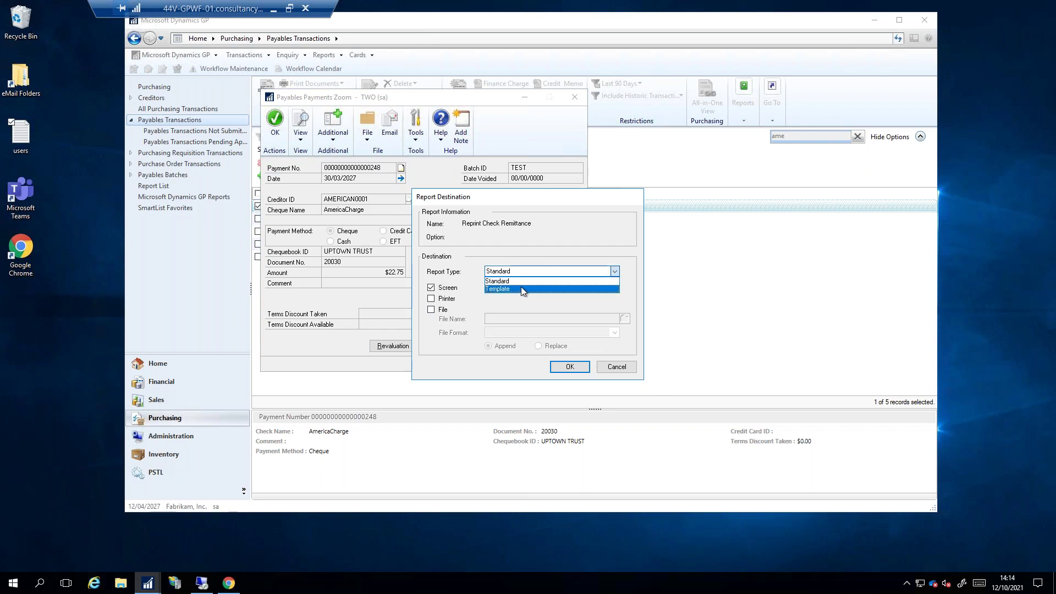
left_click(521, 286)
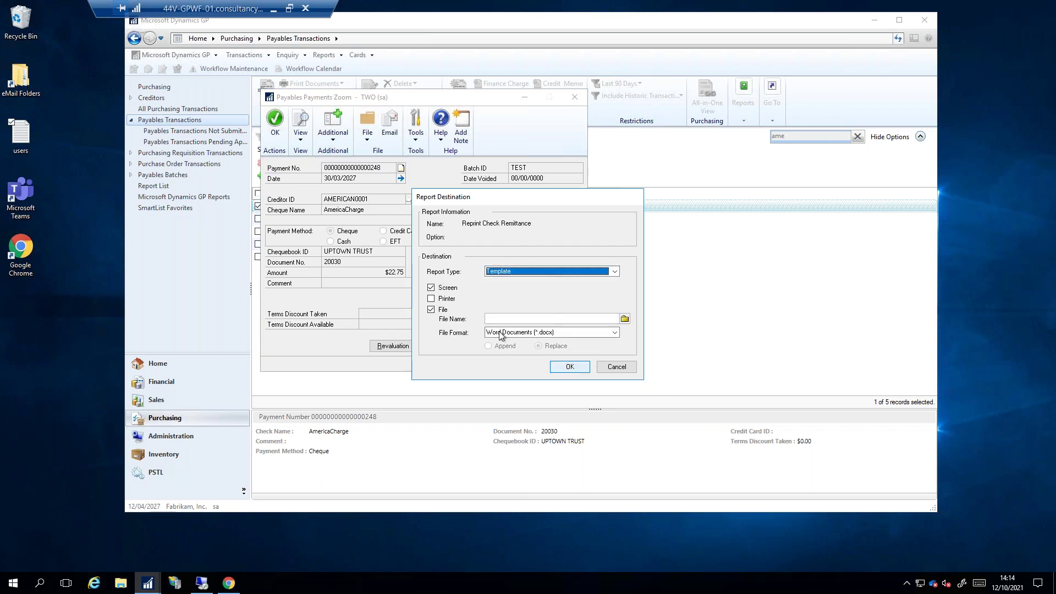
left_click(440, 309)
left_click(571, 367)
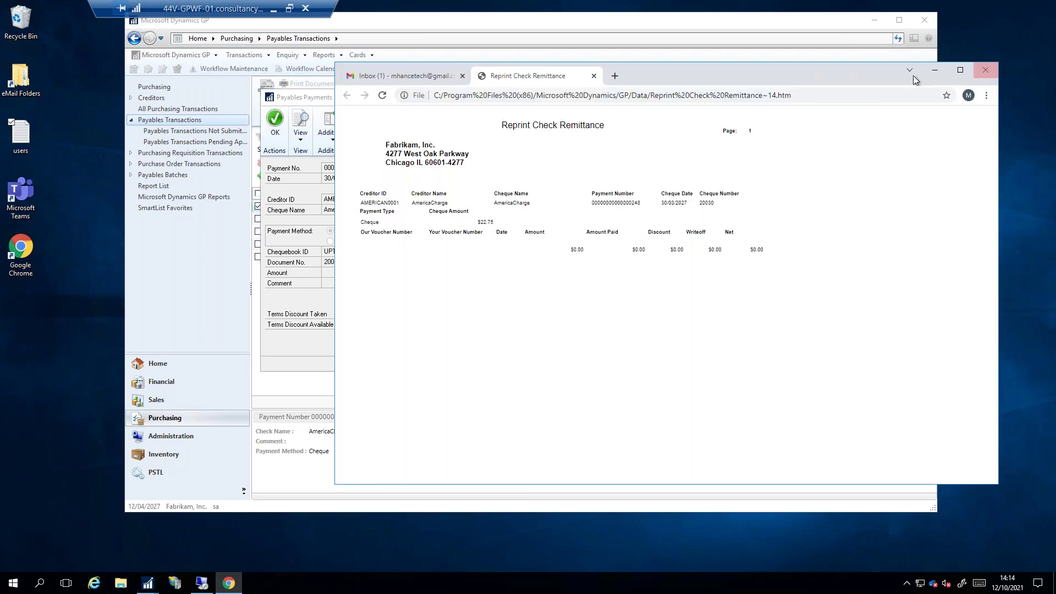
left_click(985, 70)
left_click(574, 98)
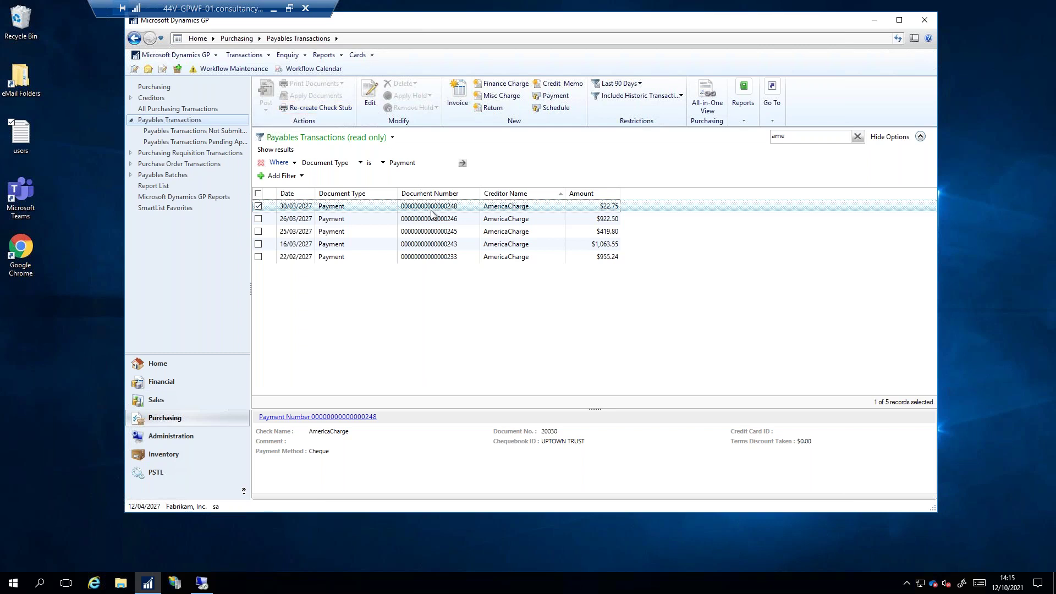
Re-create the selected payment's check stub directly from the list as a Template report to screen only, and close the report
left_click(330, 108)
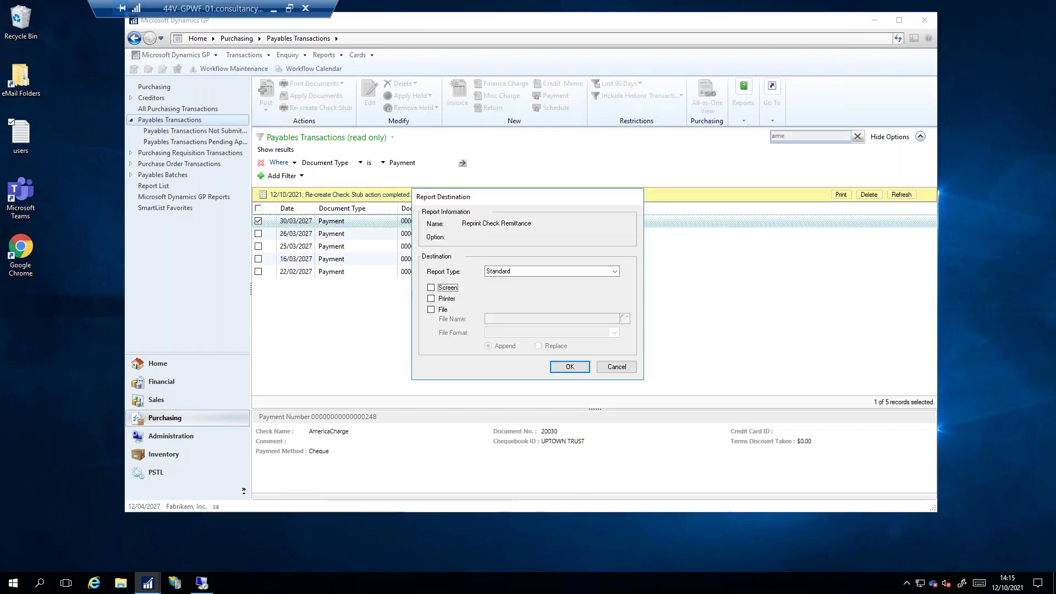
left_click(545, 272)
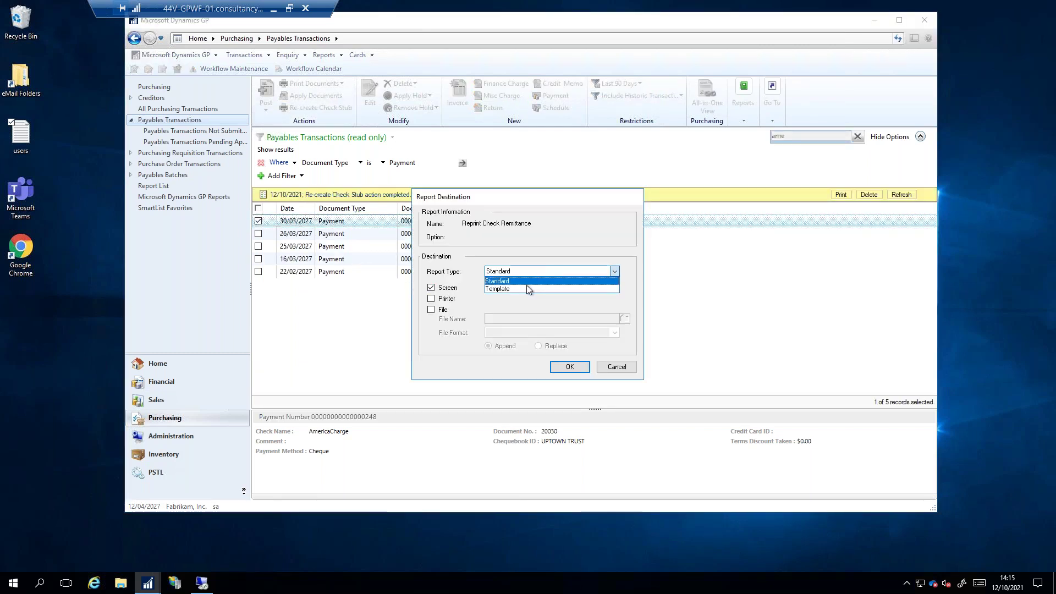
left_click(526, 285)
left_click(440, 310)
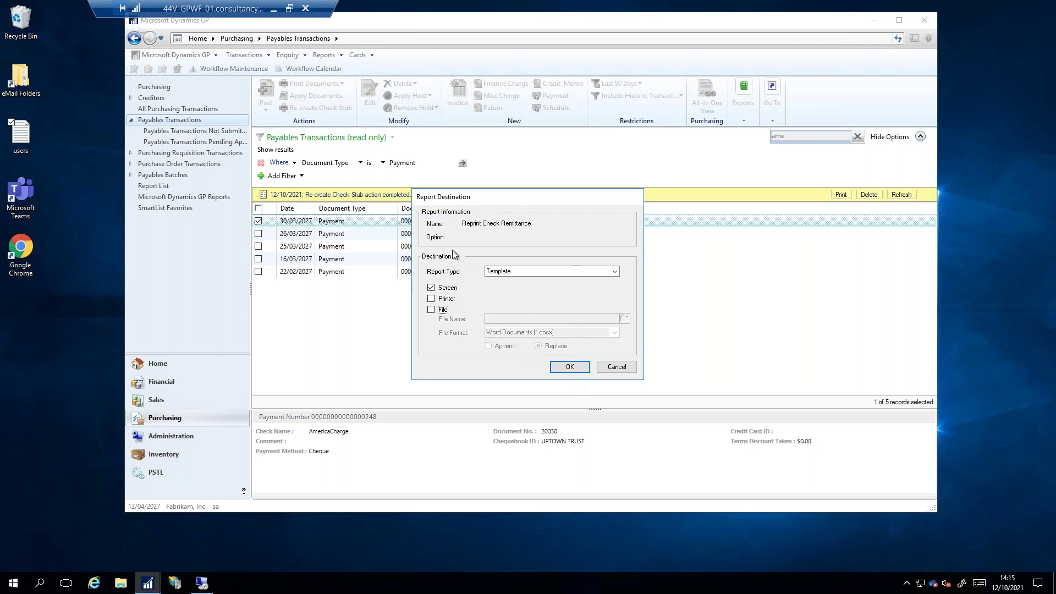
left_click(569, 367)
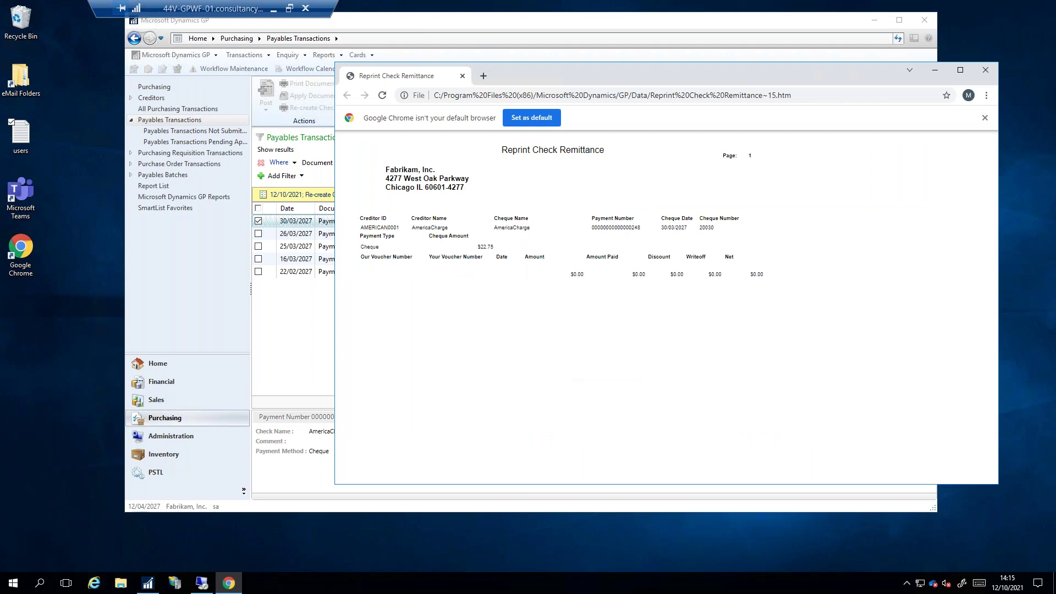
left_click(985, 71)
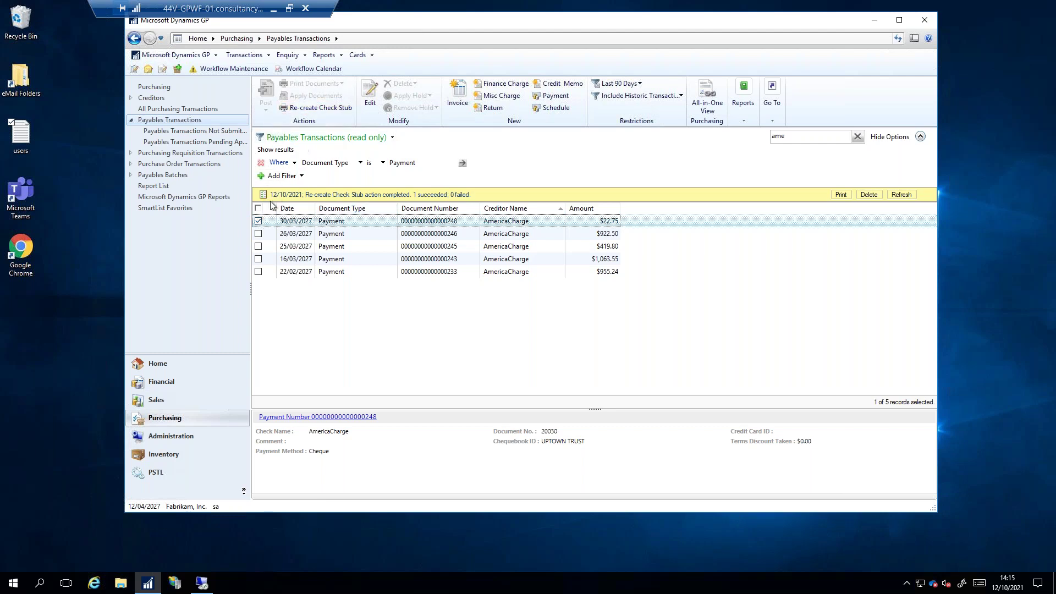
Add the AmericaCharge payments dated 26/03/2027 and 25/03/2027 to the selection and re-create all selected check stubs as a Template report to screen only
left_click(258, 233)
left_click(258, 246)
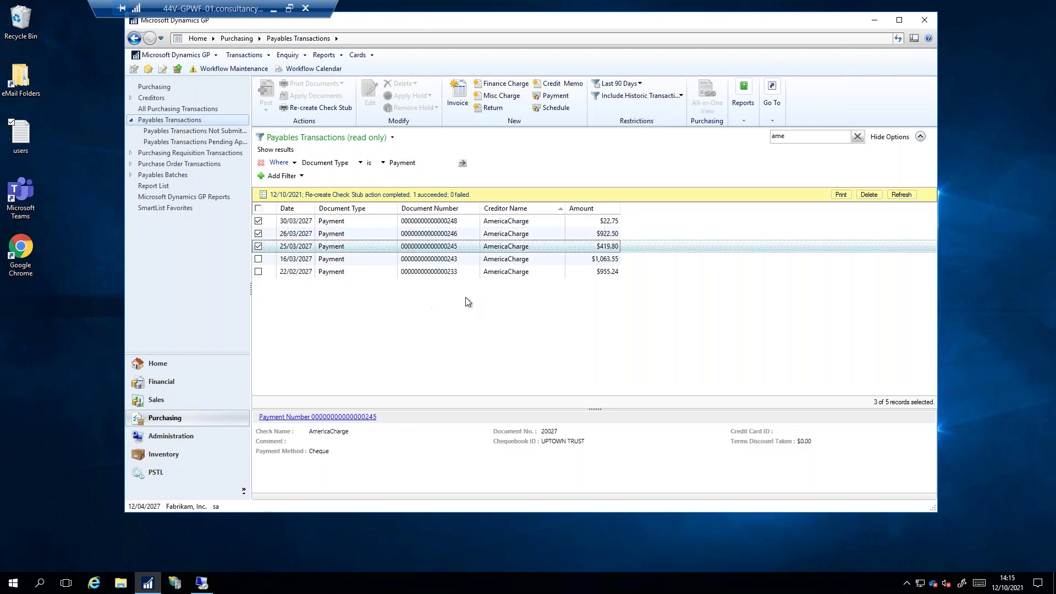
left_click(318, 108)
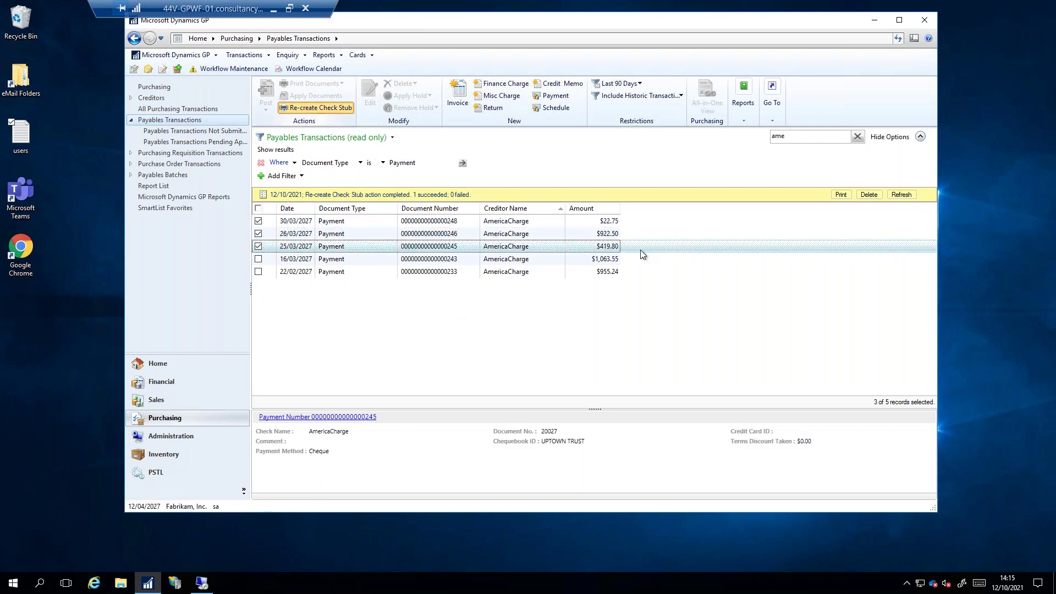
left_click(449, 288)
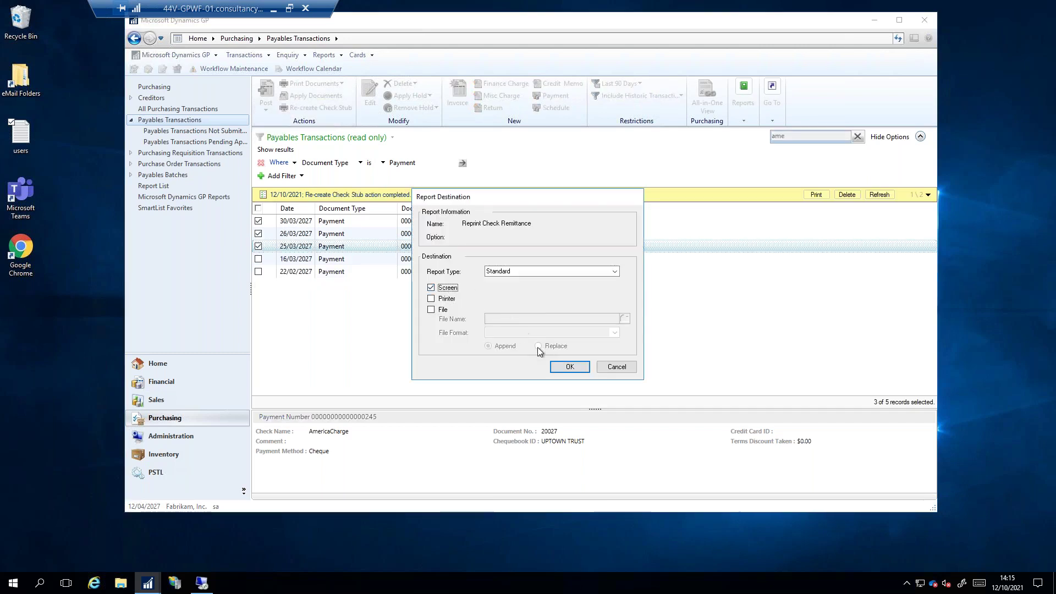
left_click(579, 272)
left_click(514, 287)
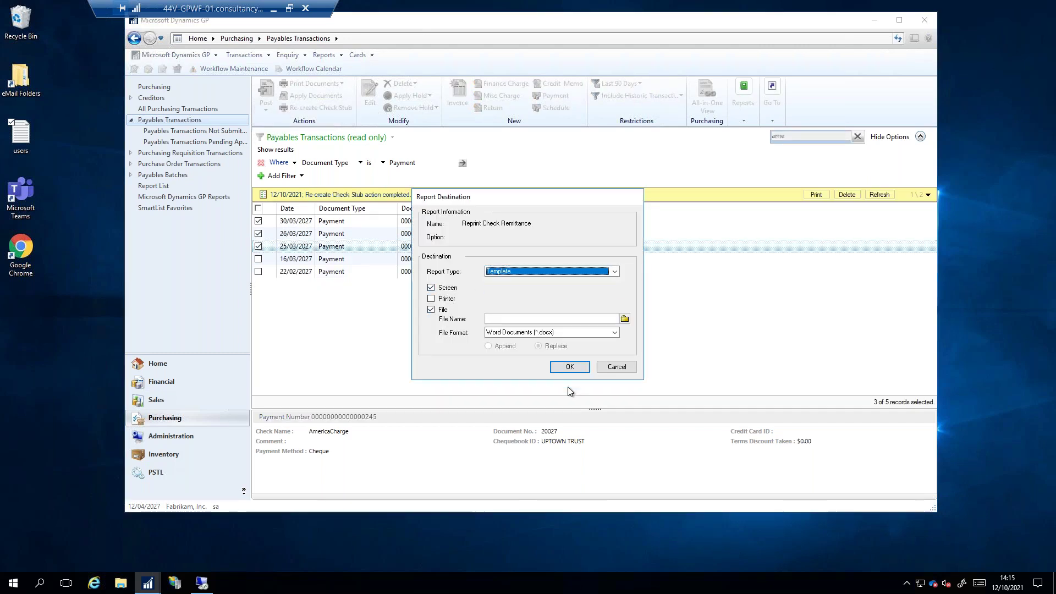
left_click(443, 310)
left_click(570, 367)
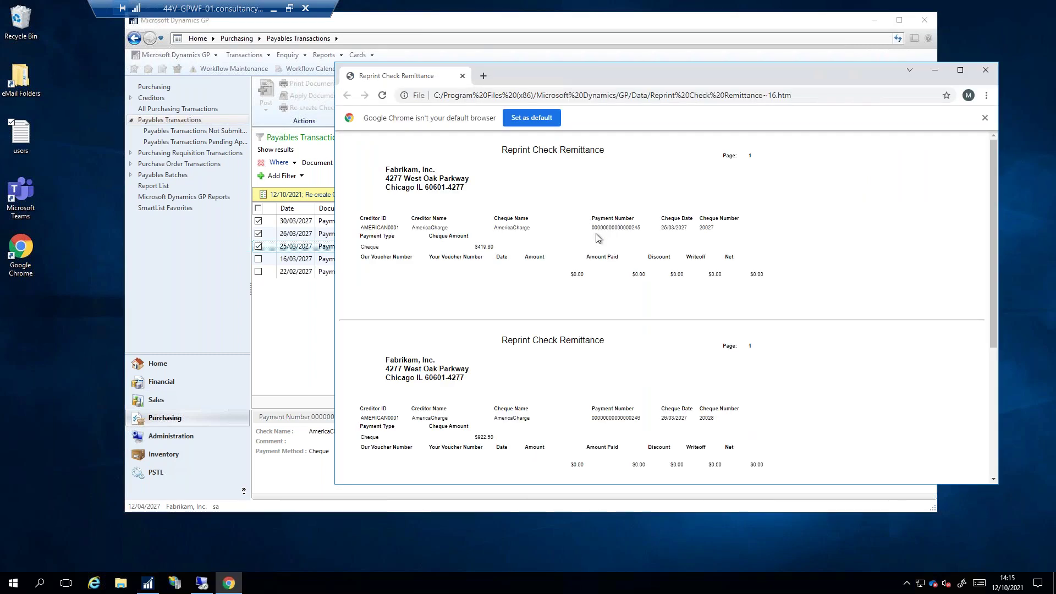
Review the check remittances for the selected payments in the report and close it
scroll(615, 228, "down", 4)
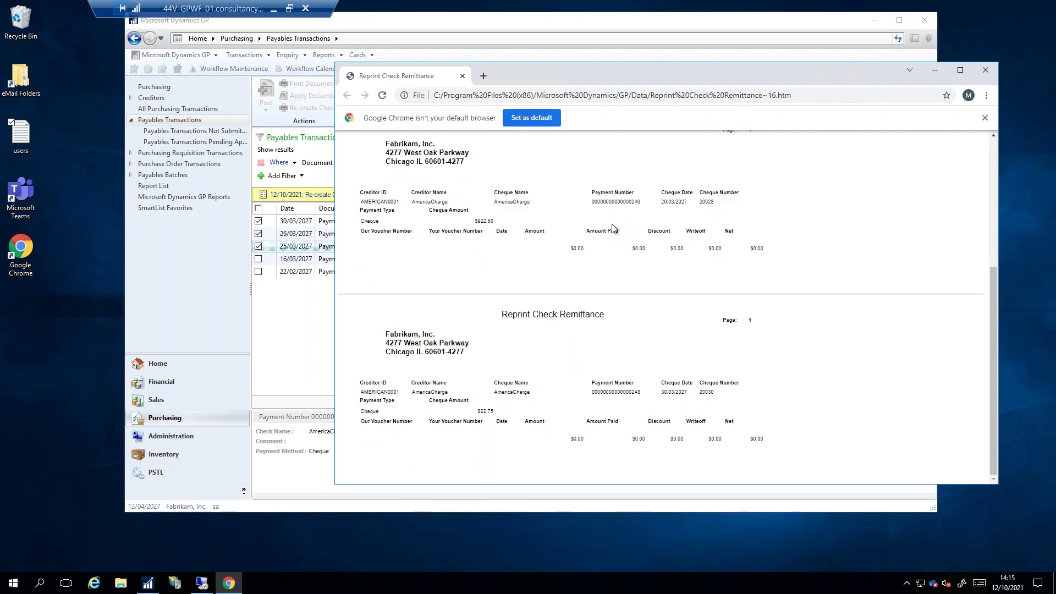
scroll(615, 228, "up", 4)
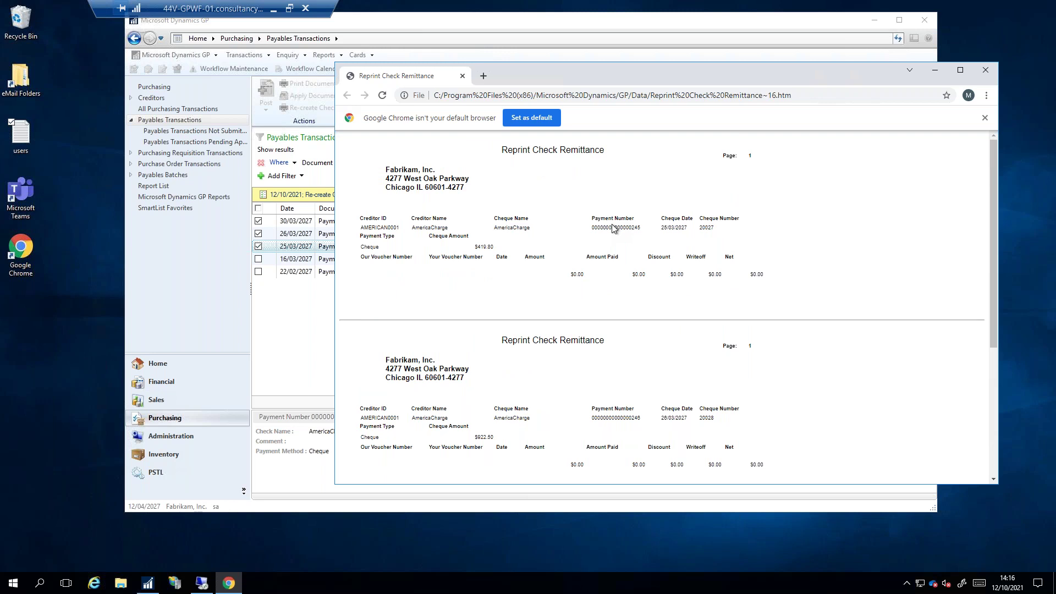
left_click_drag(724, 64, 752, 12)
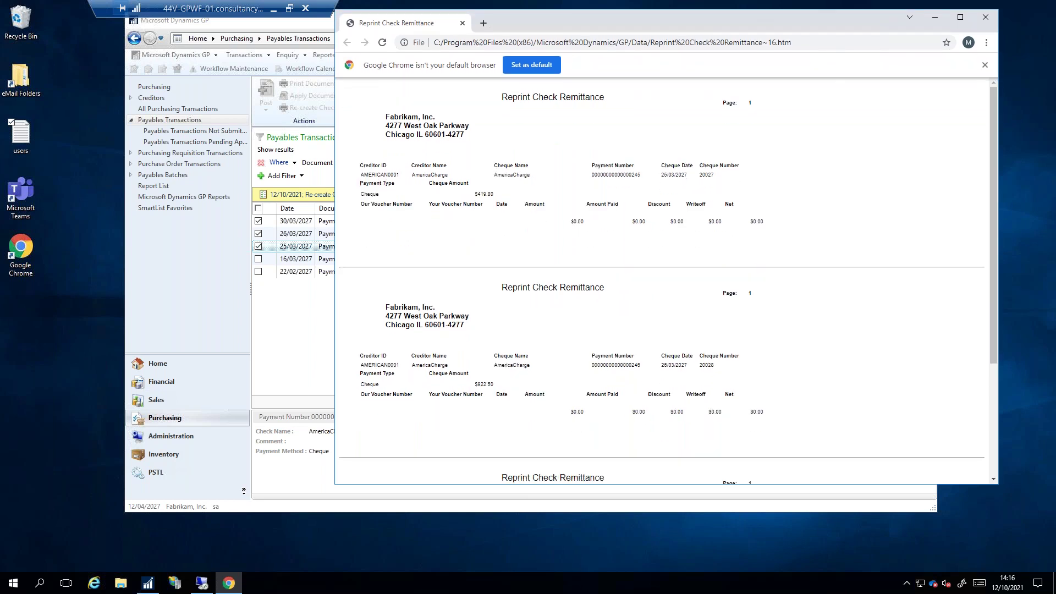
scroll(660, 281, "down", 3)
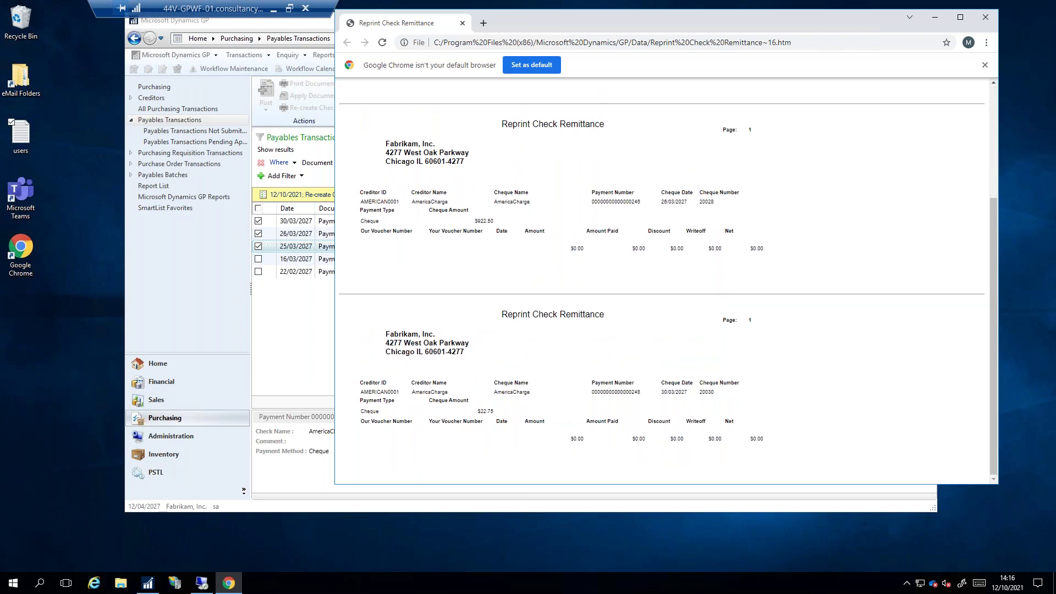
scroll(666, 286, "down", 5)
scroll(666, 286, "up", 5)
left_click(985, 17)
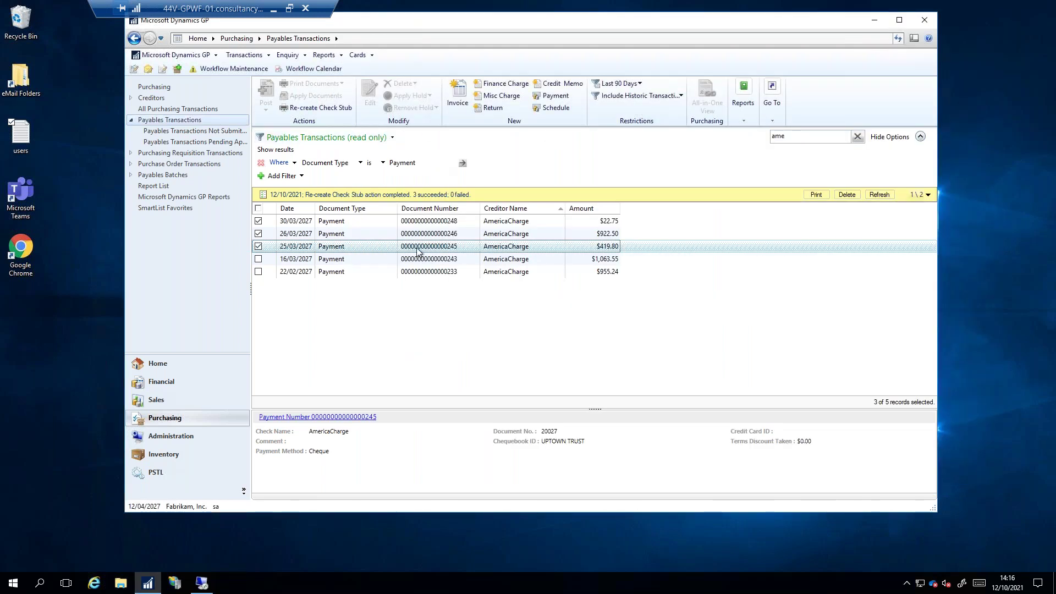
Deselect the AmericaCharge payments dated 30/03/2027, 26/03/2027 and 25/03/2027 in the list
left_click(259, 220)
left_click(258, 233)
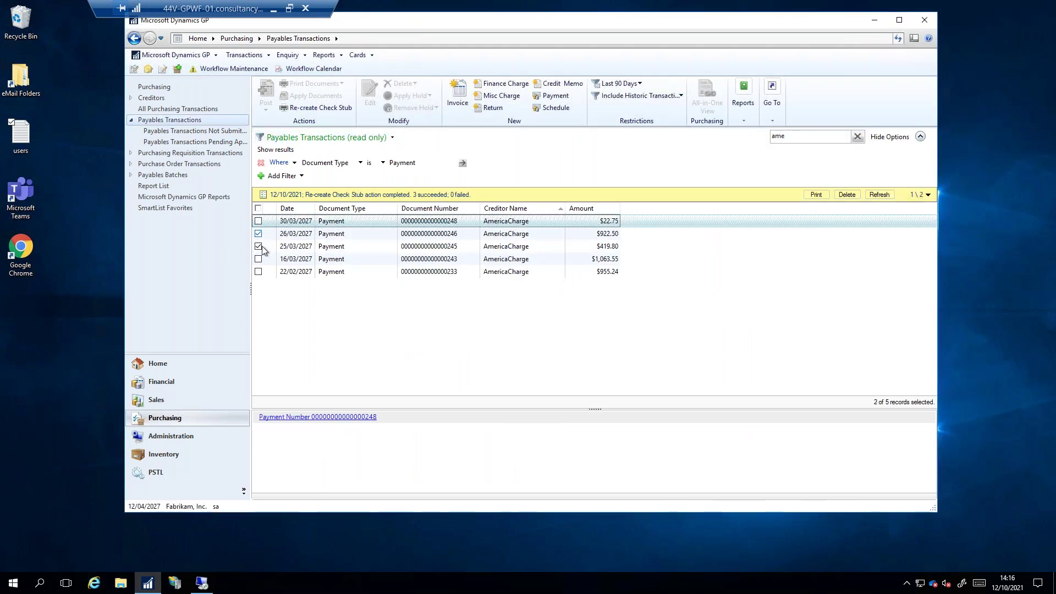
left_click(258, 245)
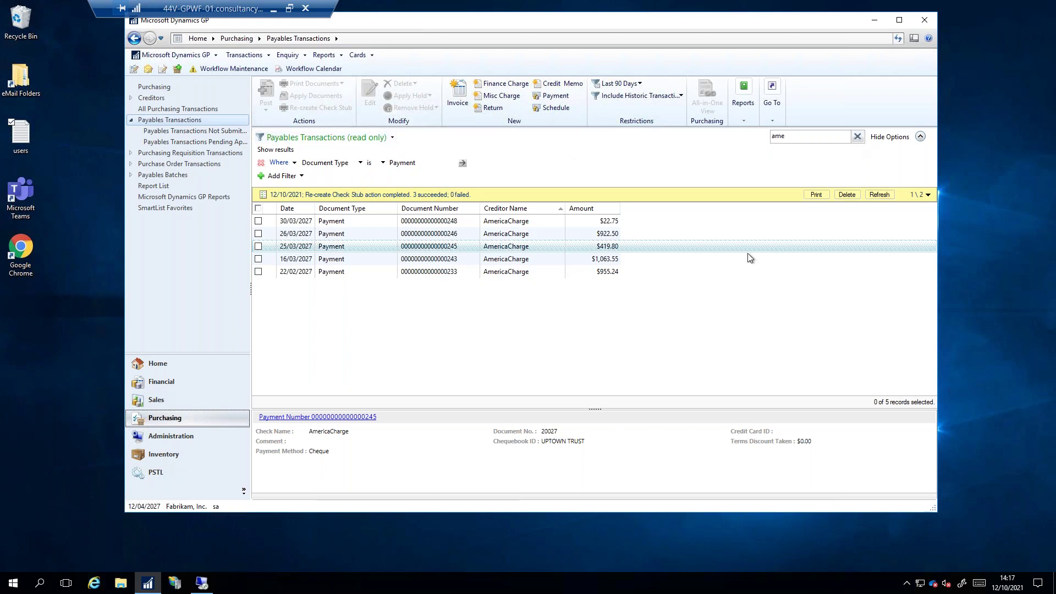
Look at the save options for the Payables Transactions list and remove its Document Type filter
left_click(393, 137)
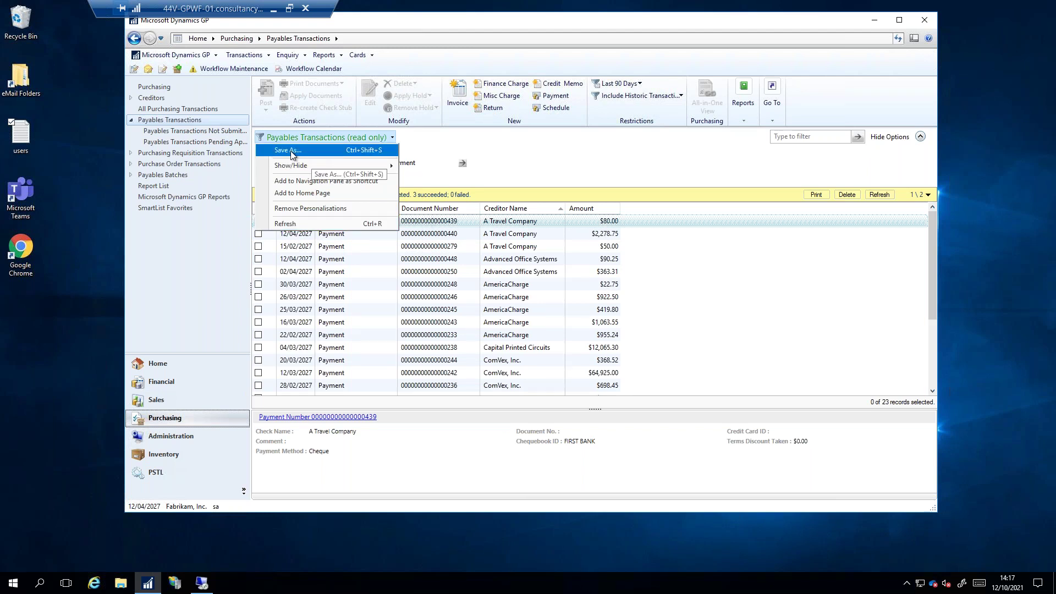
left_click(647, 173)
left_click(148, 120)
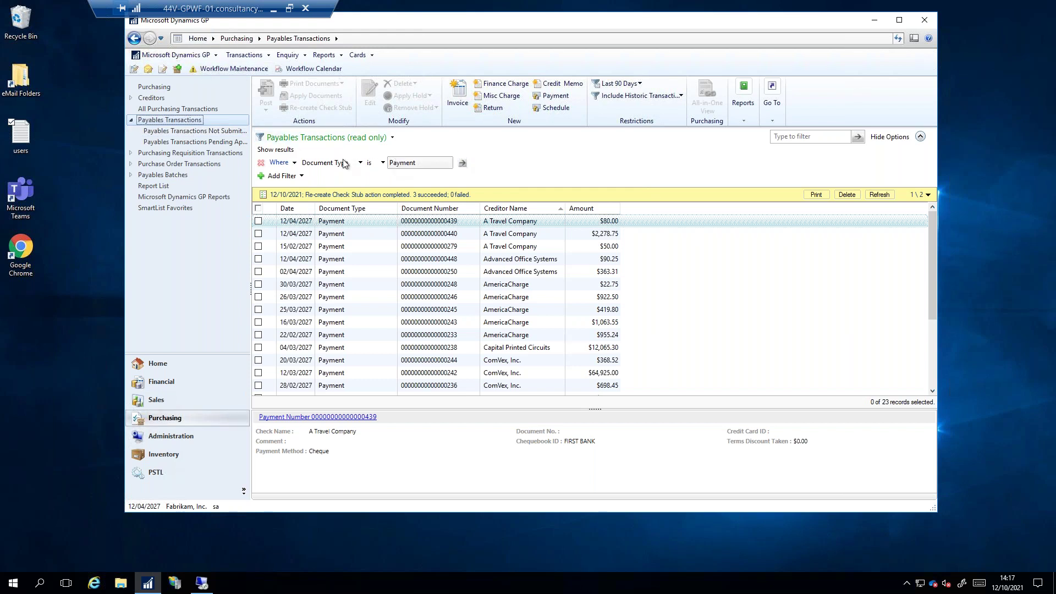
left_click(262, 163)
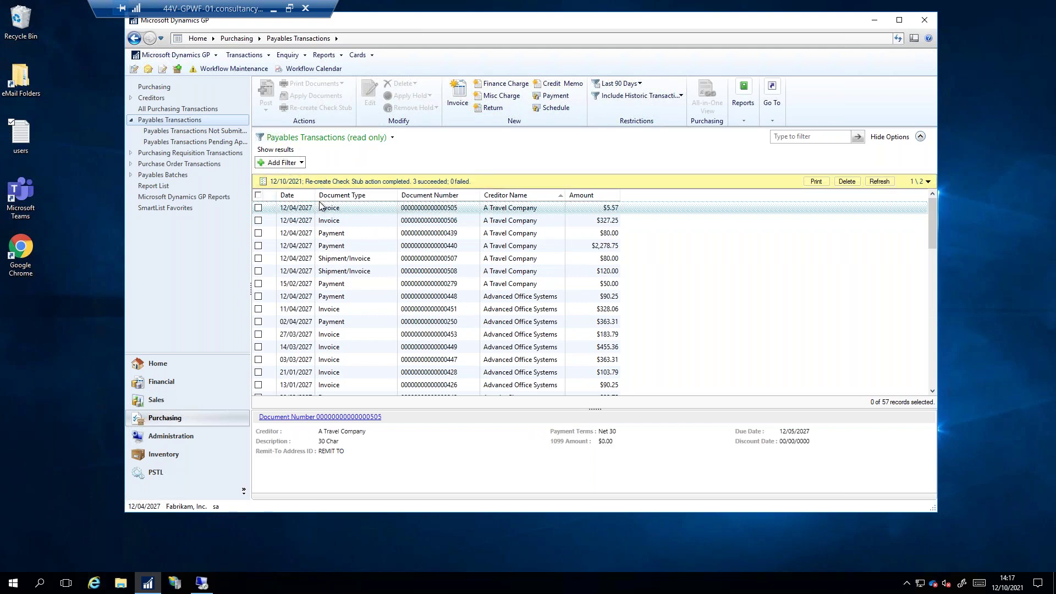
Add a filter where Document Type is Payment and apply it to the Payables Transactions list
left_click(301, 162)
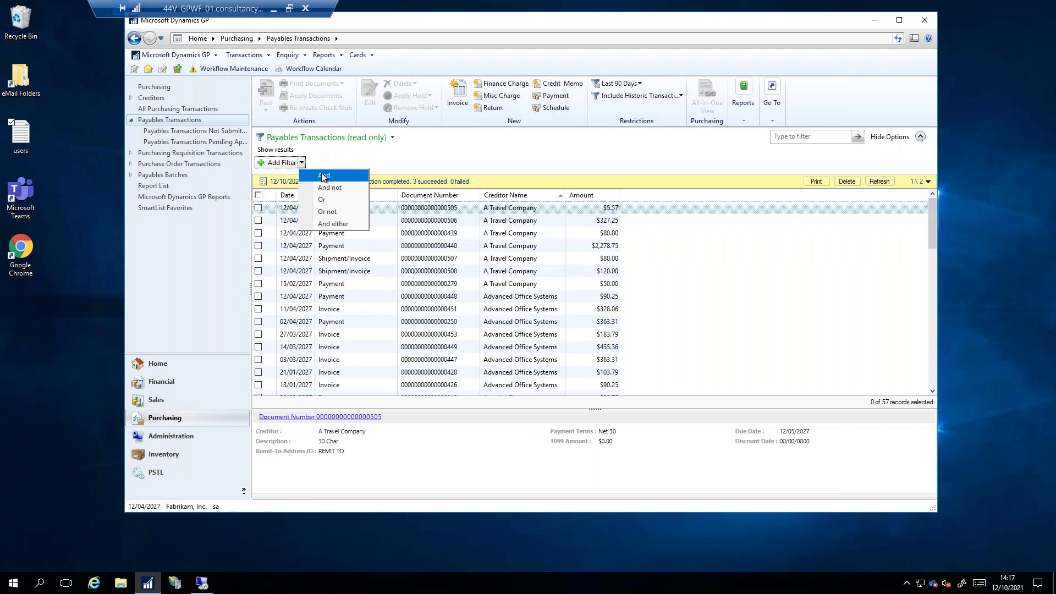
left_click(325, 175)
left_click(326, 162)
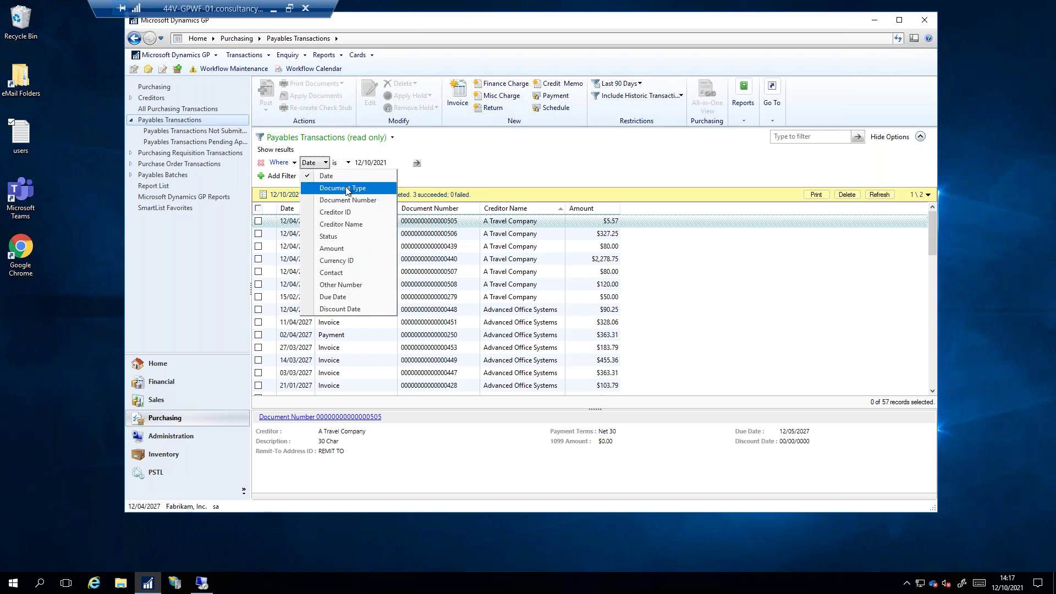
left_click(348, 188)
left_click(413, 163)
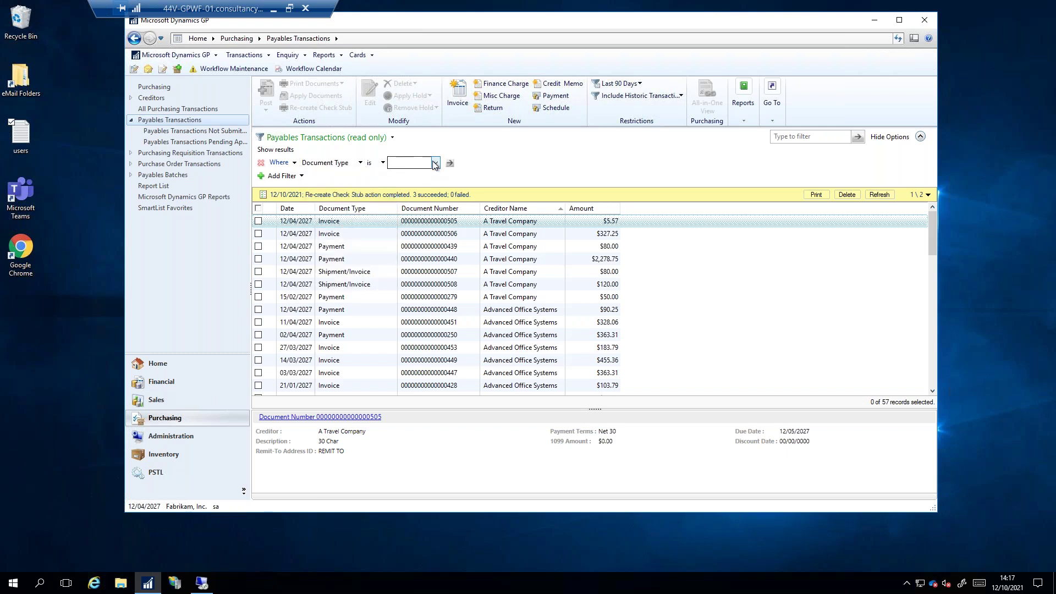
left_click(435, 163)
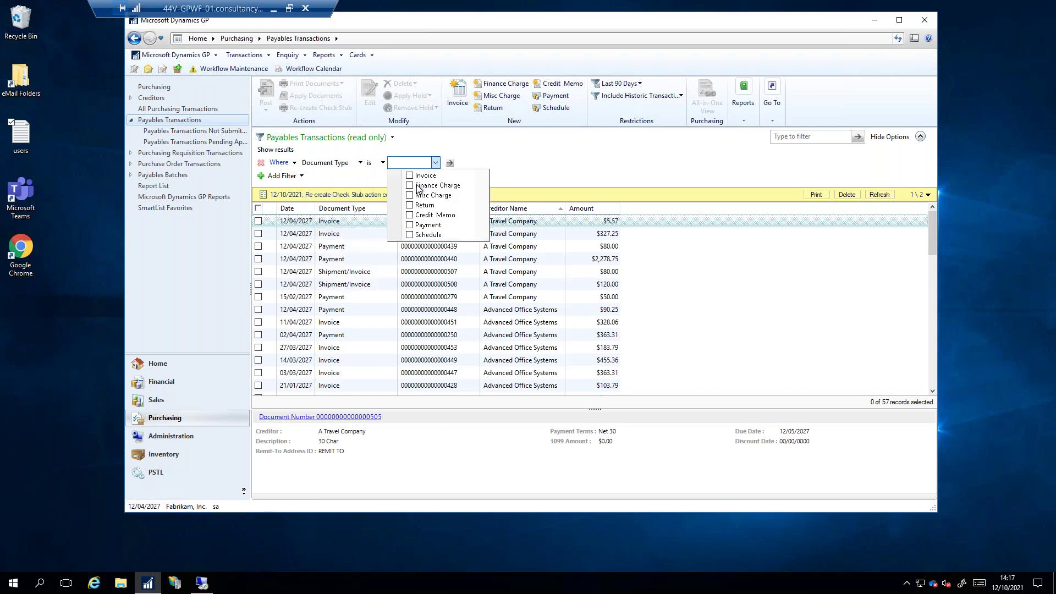
left_click(409, 225)
left_click(470, 170)
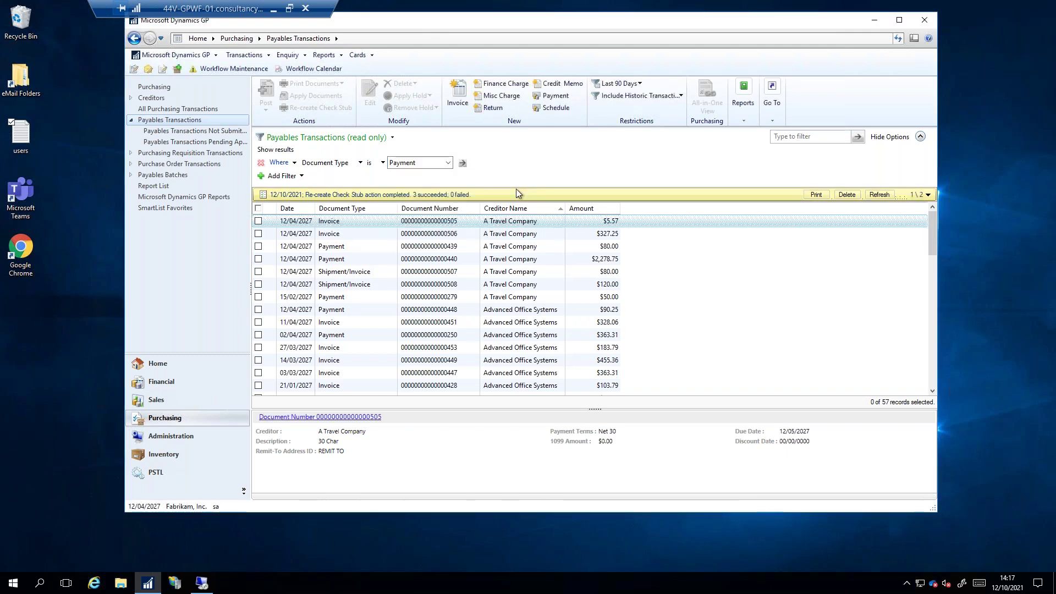
left_click(469, 165)
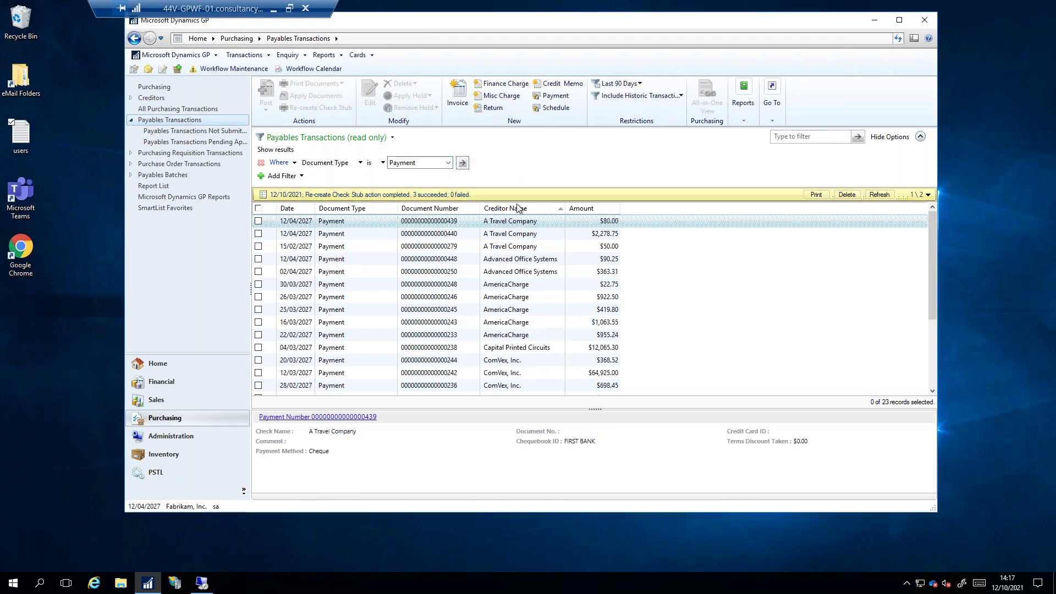
Save the filtered list as a new view named Payments and compare it with the original Payables Transactions list
left_click(392, 137)
left_click(360, 162)
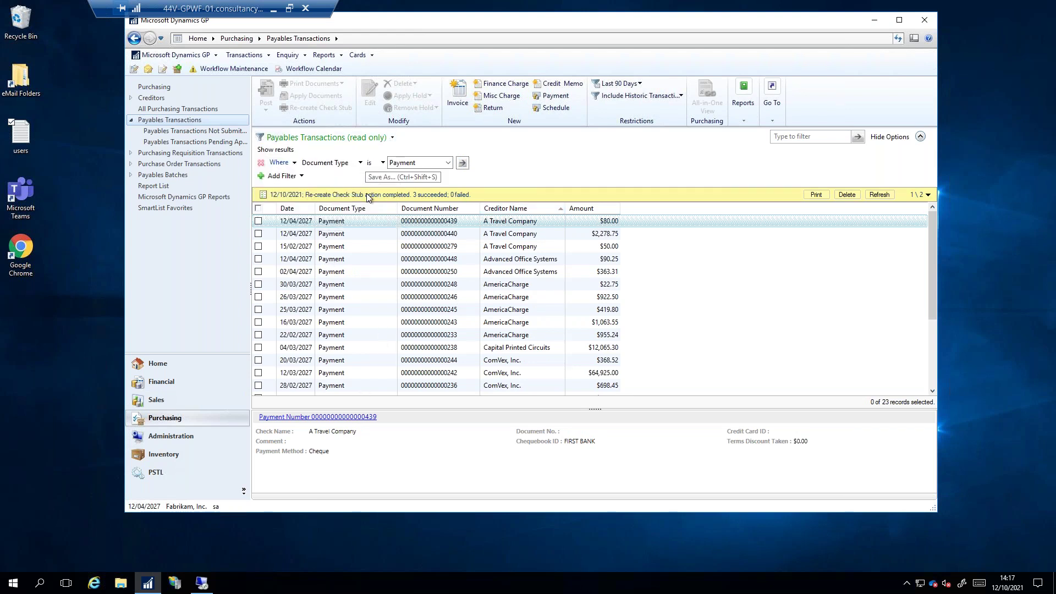
type("Payments")
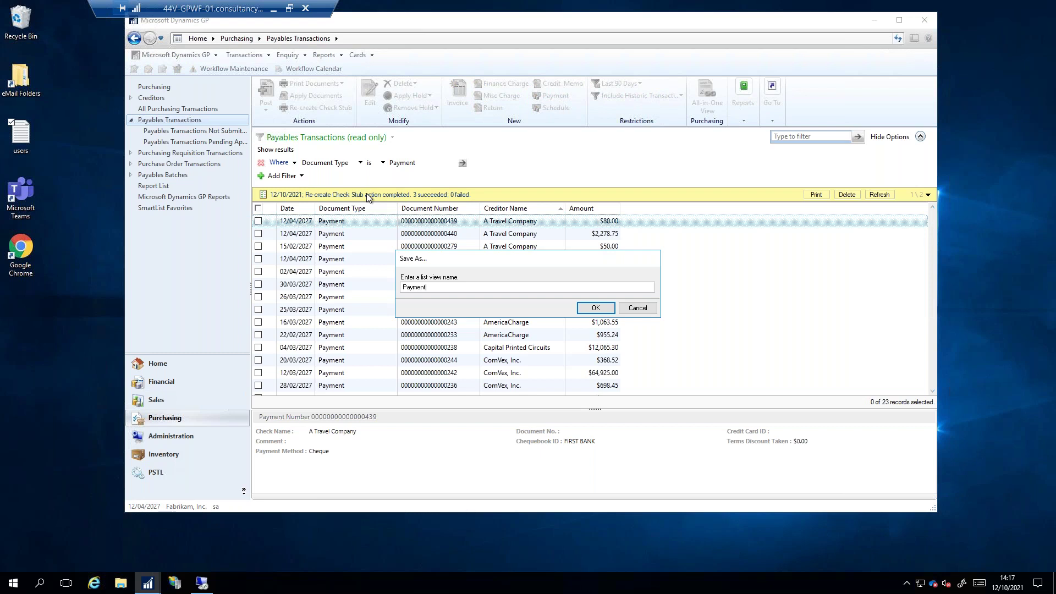
left_click(606, 312)
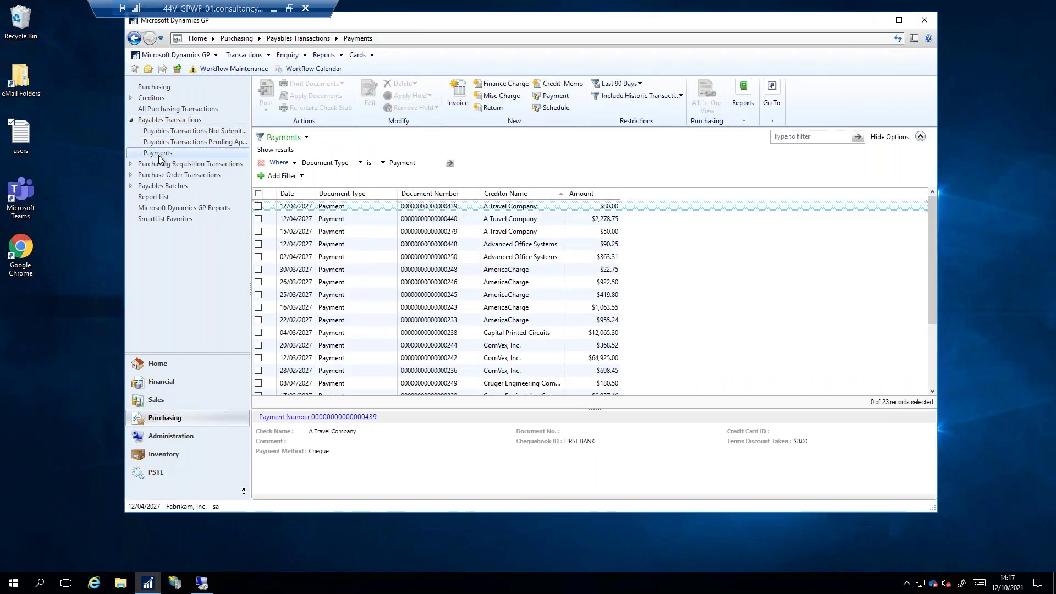
left_click(170, 120)
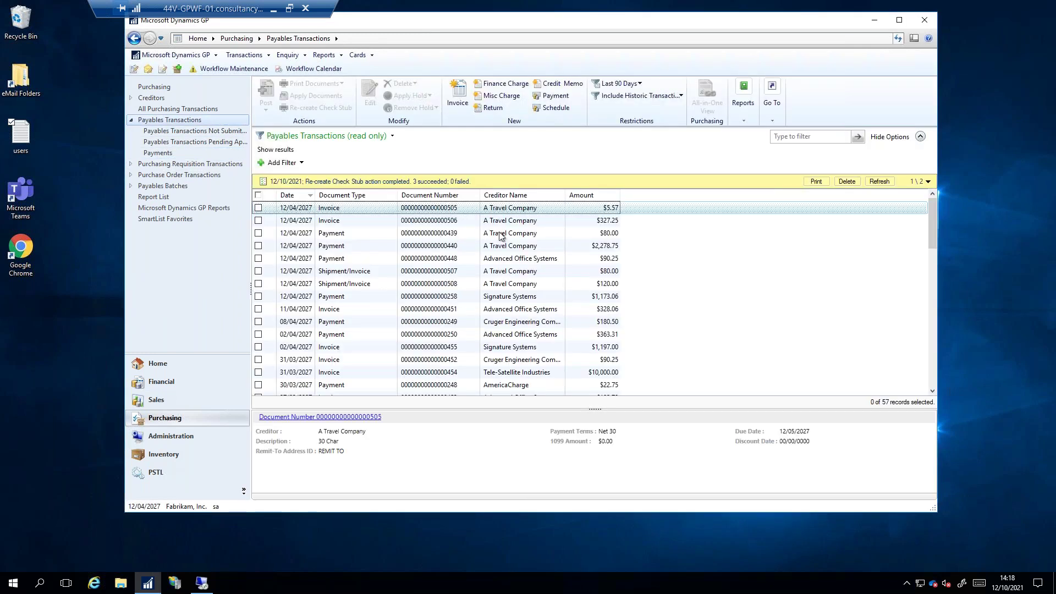
left_click(161, 153)
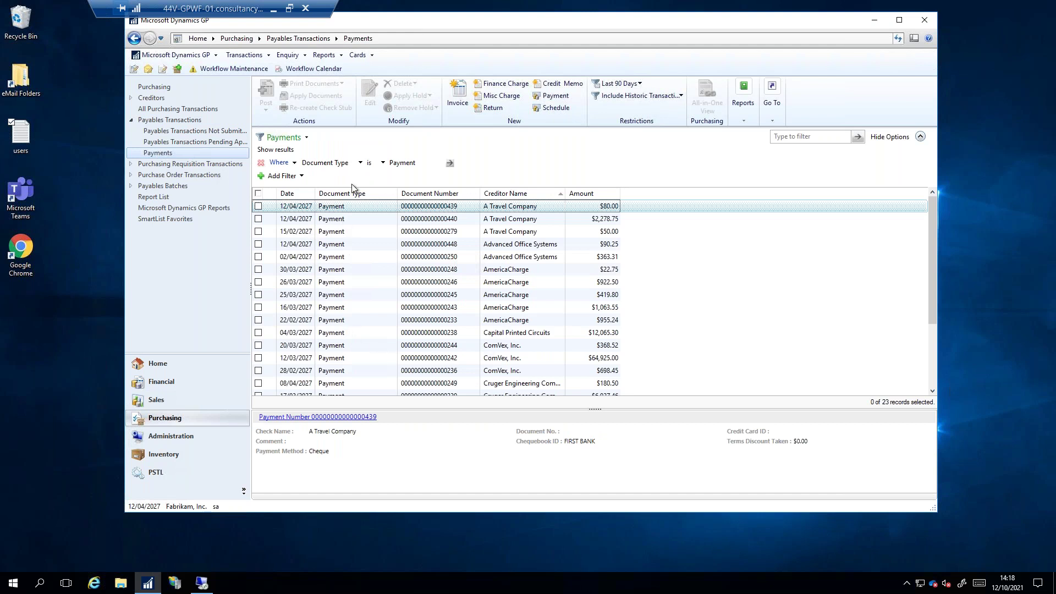
Customise the Payments view's sharing as Public and add APUser1 with write access
left_click(306, 138)
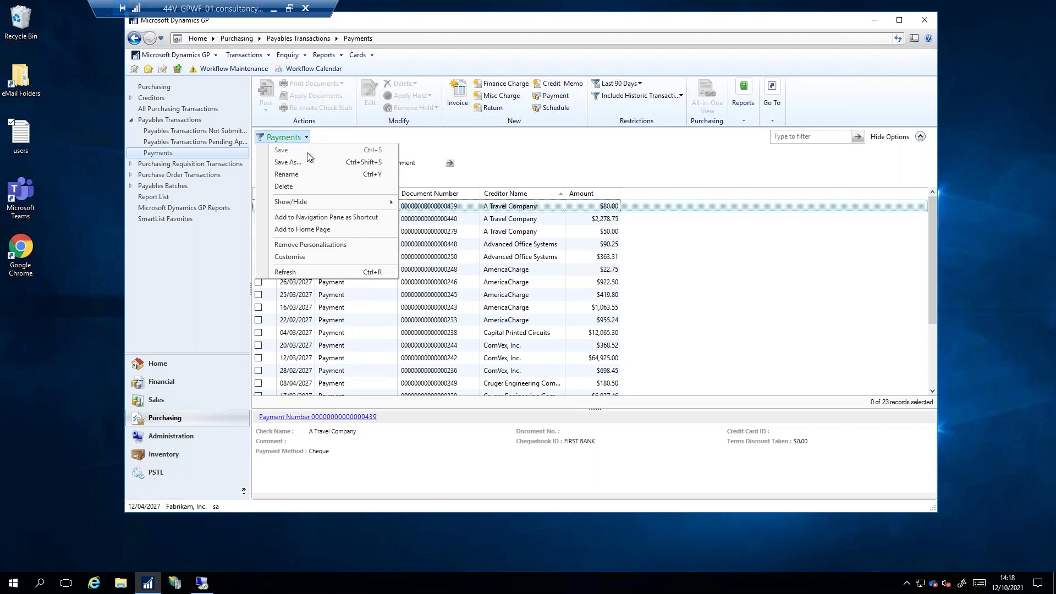
left_click(306, 257)
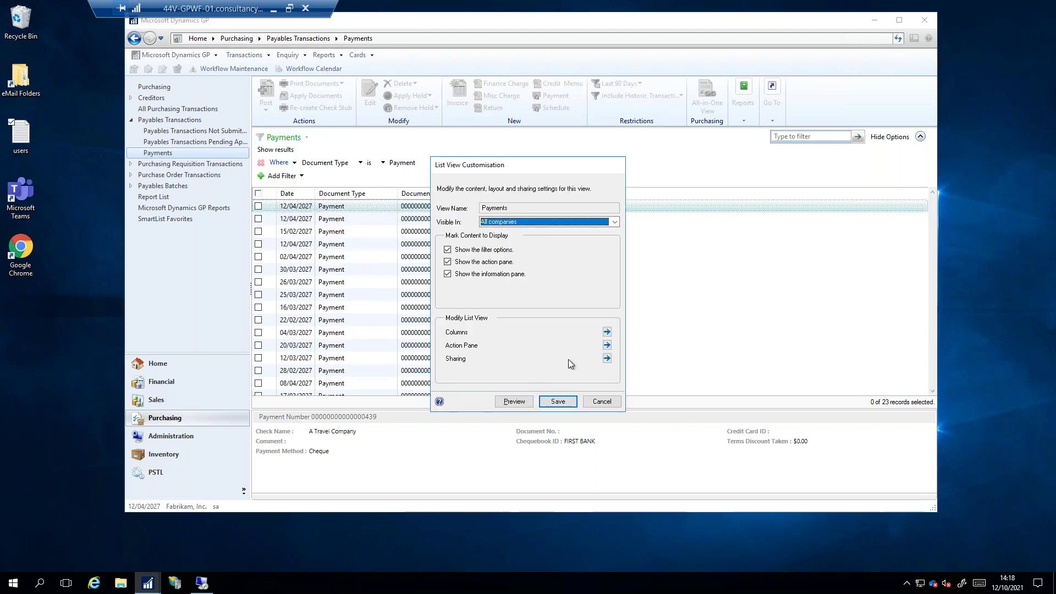
left_click(607, 359)
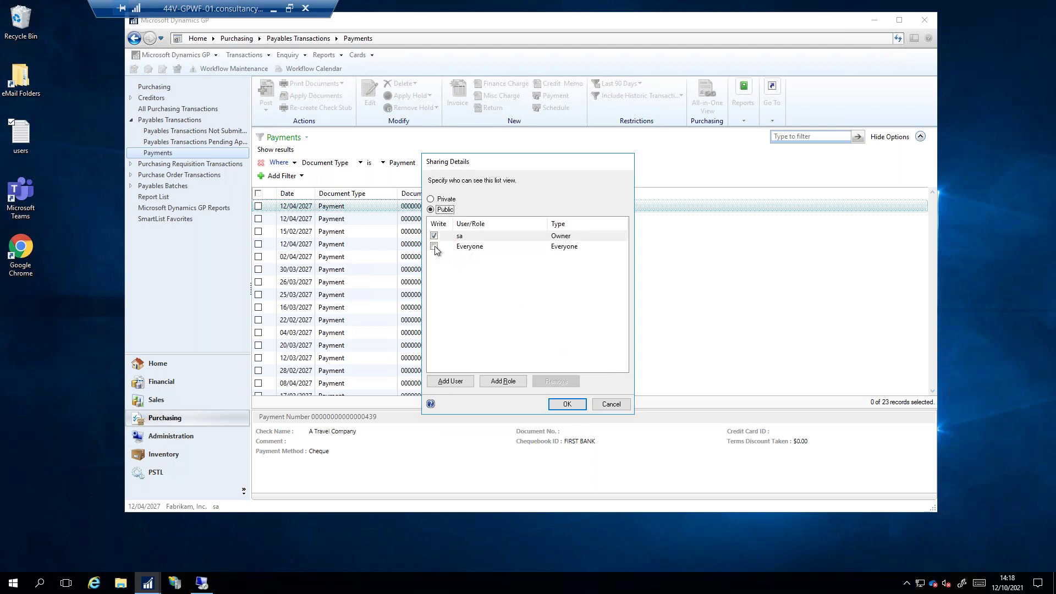
left_click(451, 382)
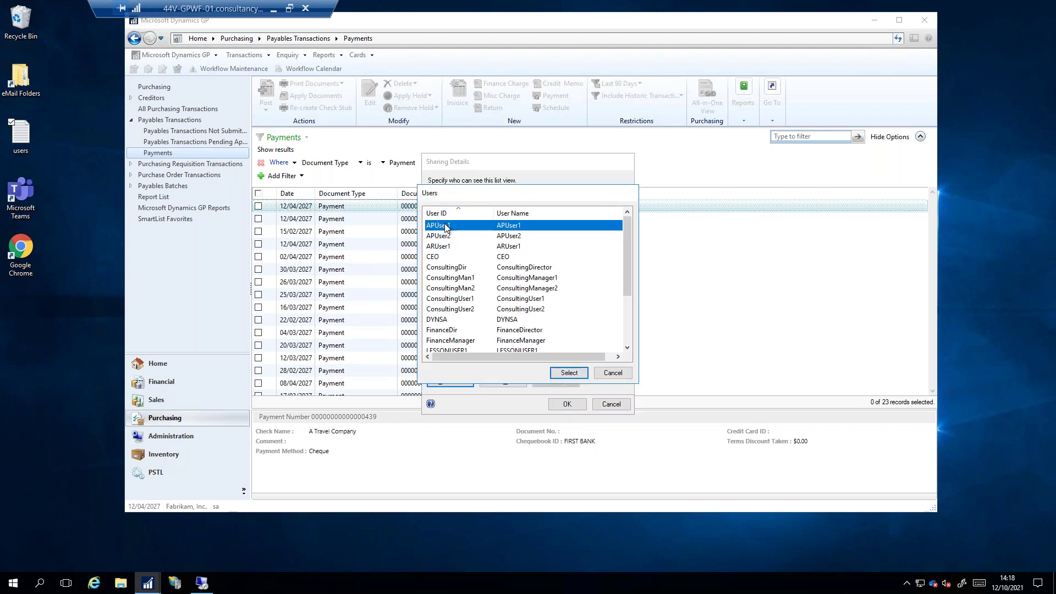
double_click(440, 227)
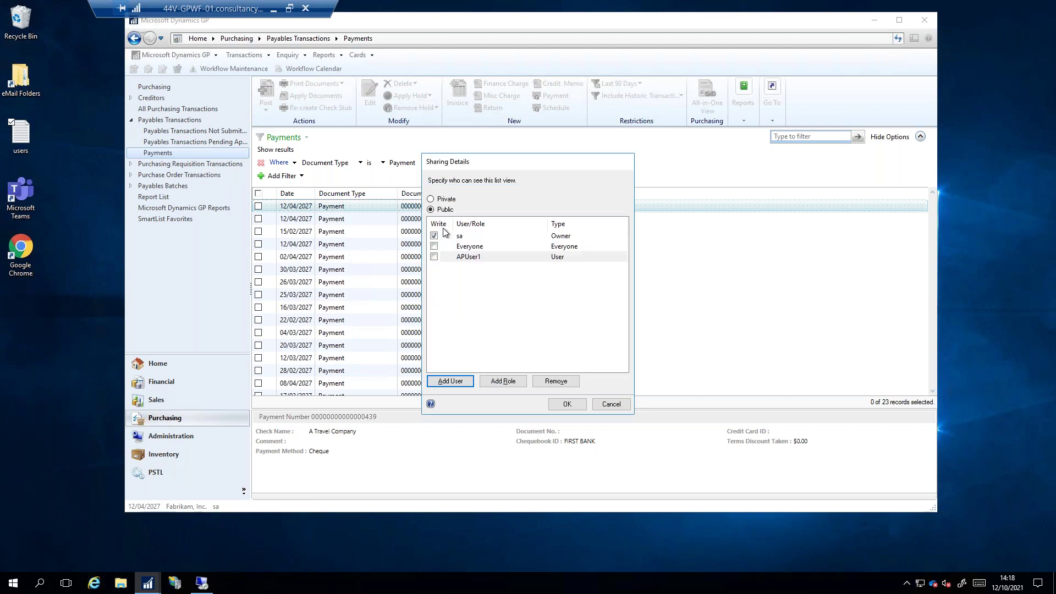
left_click(433, 259)
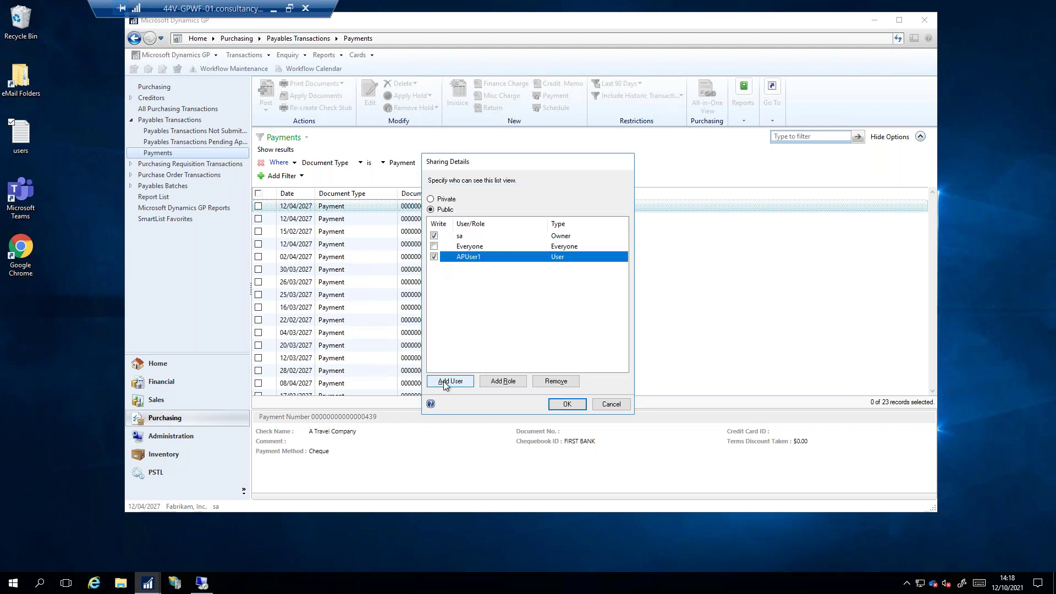
Add APUser2 with write access to the view's sharing details and accept them
left_click(449, 381)
double_click(440, 236)
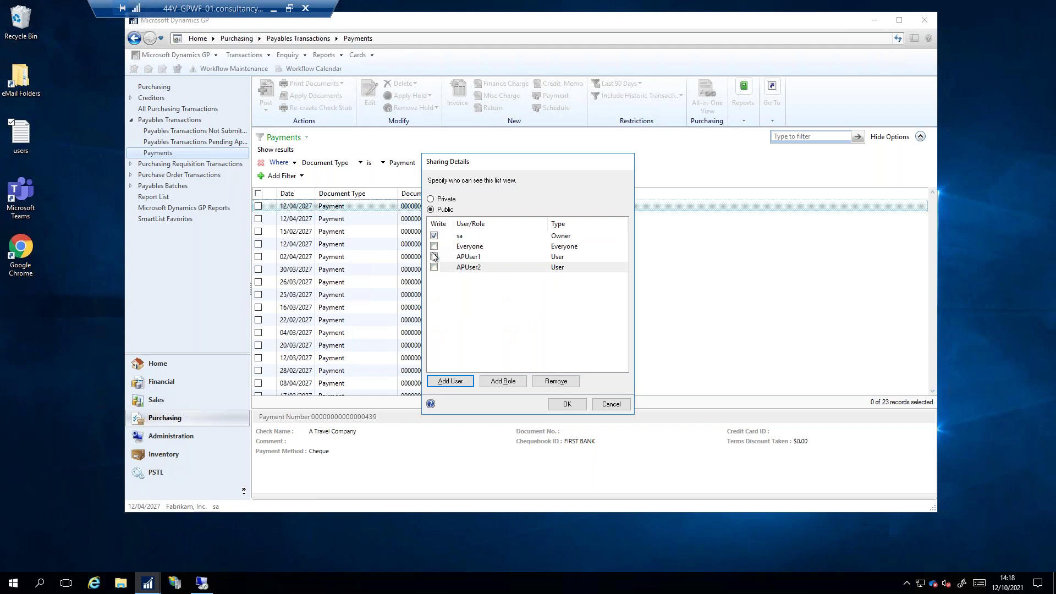
left_click(433, 266)
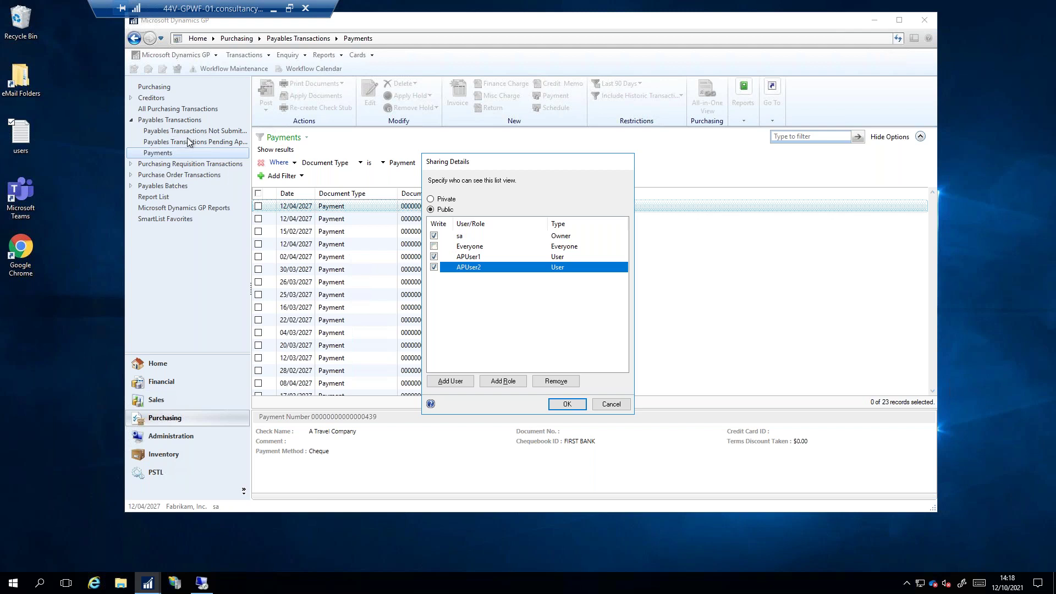
left_click(568, 404)
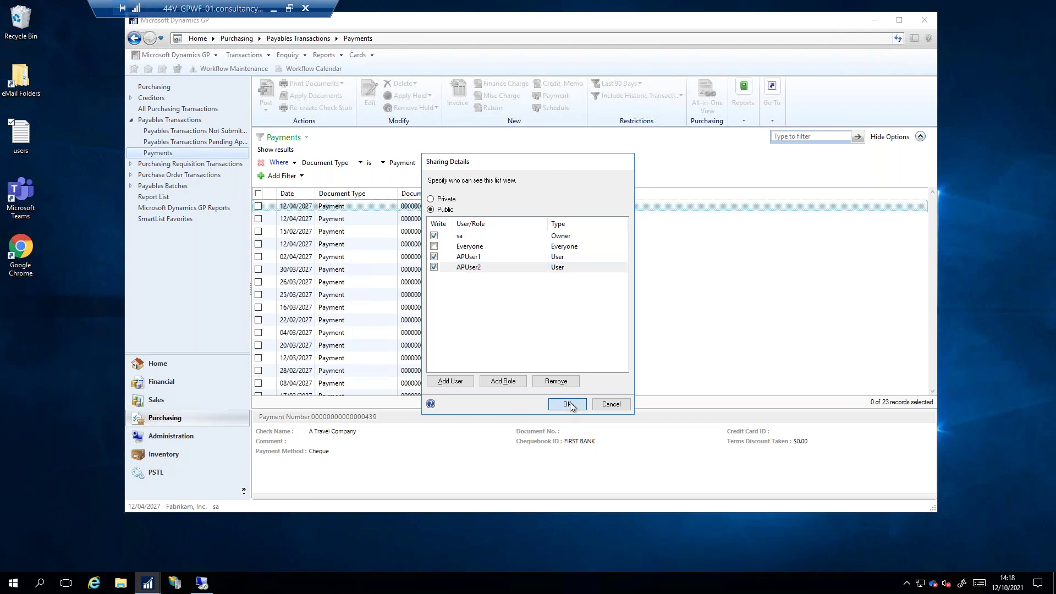
Start a second Microsoft Dynamics GP session alongside the one already open
right_click(145, 587)
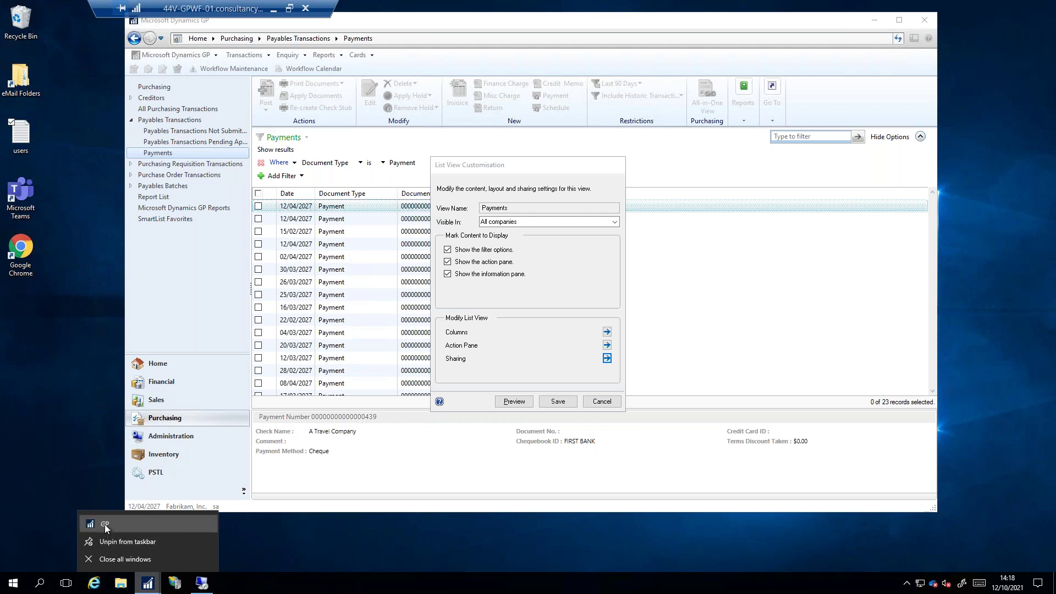
right_click(104, 523)
left_click(120, 450)
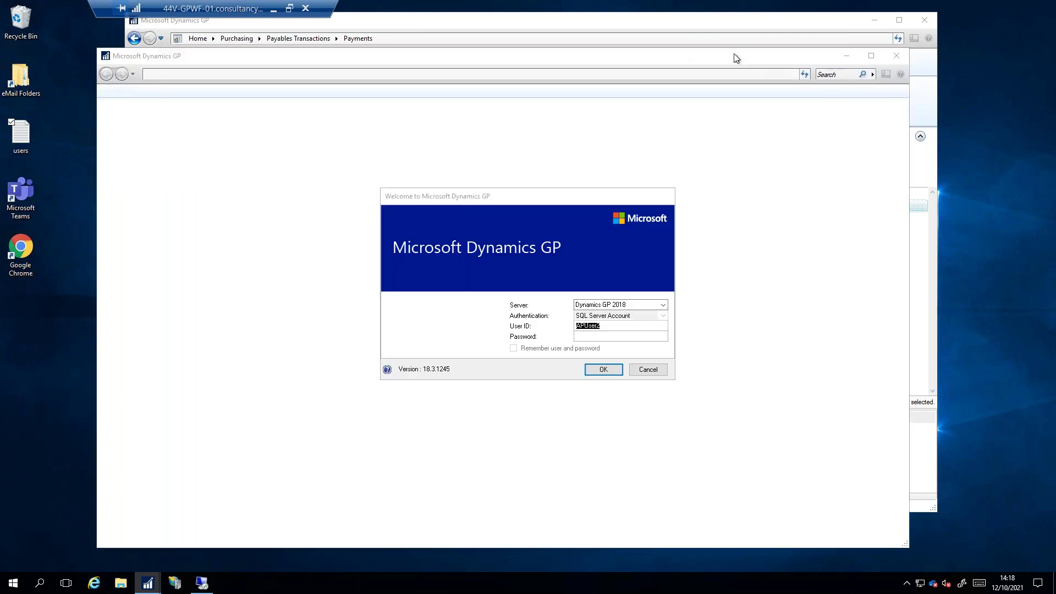
Return to the first session's list view customisation and save the Payments view with its new sharing settings
mouse_move(147, 582)
left_click(137, 528)
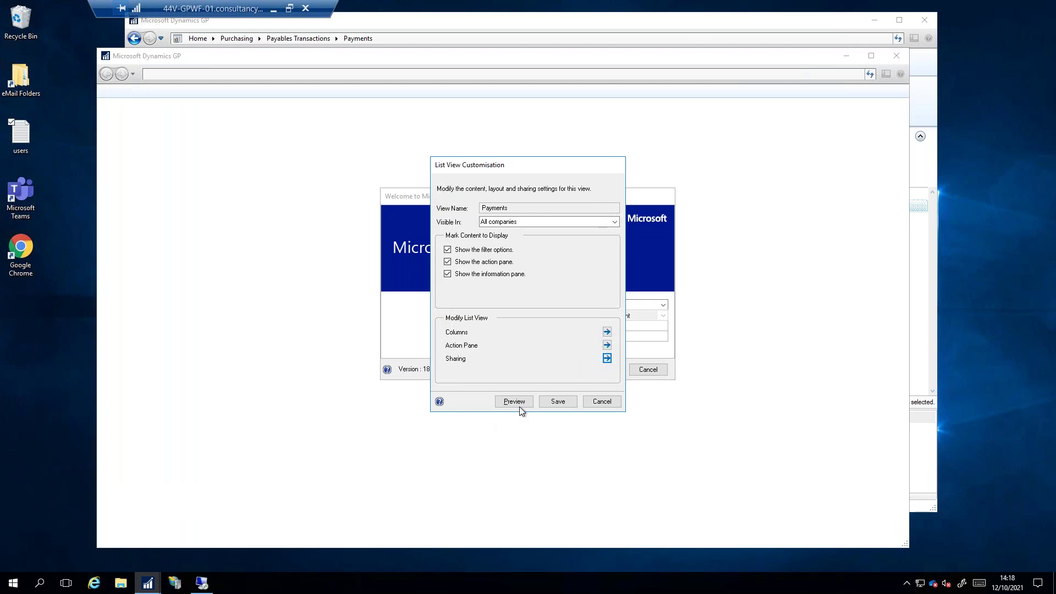
left_click(558, 402)
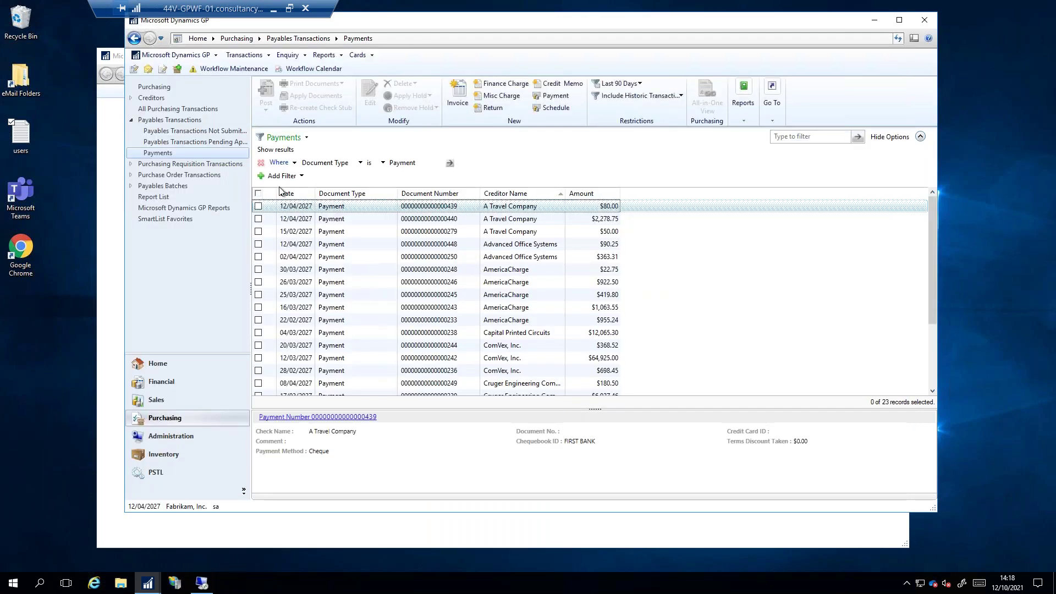
Log in to the second session as APUser1 with the account password and open the Fabrikam, Inc. company
left_click(148, 582)
left_click(267, 499)
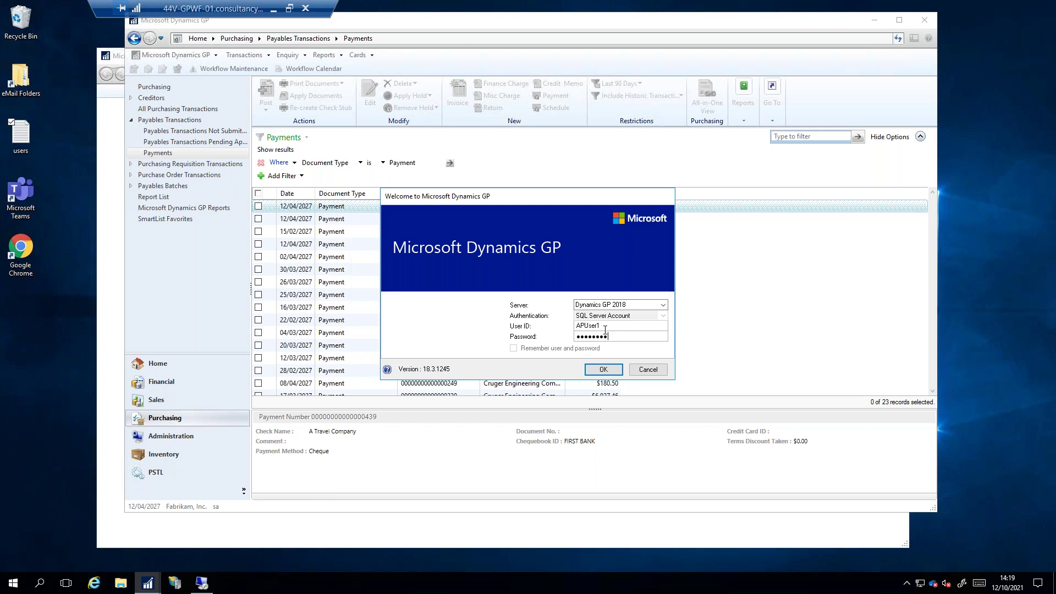
left_click(604, 370)
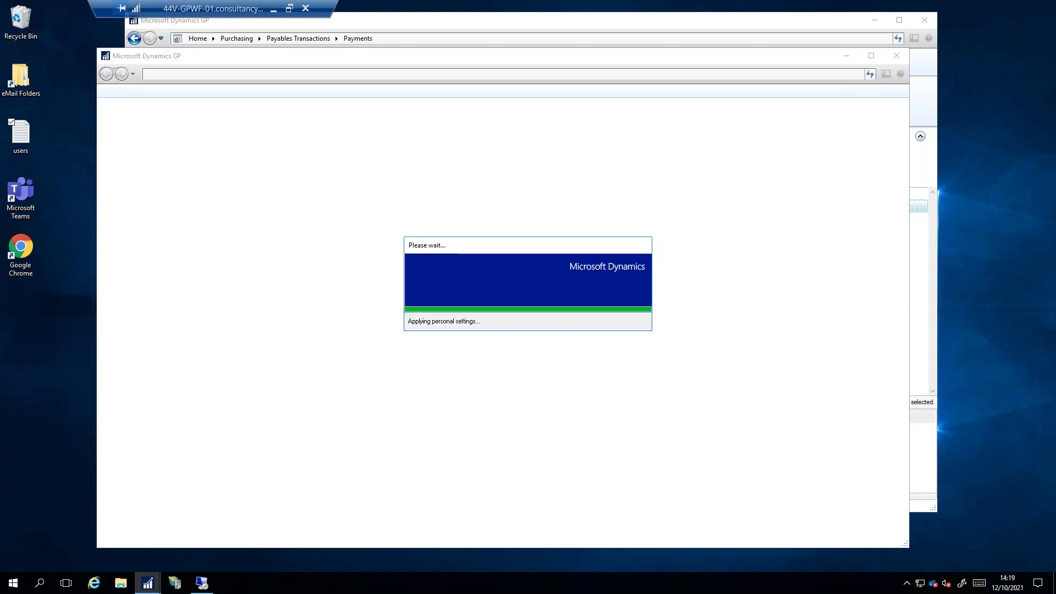
left_click(517, 324)
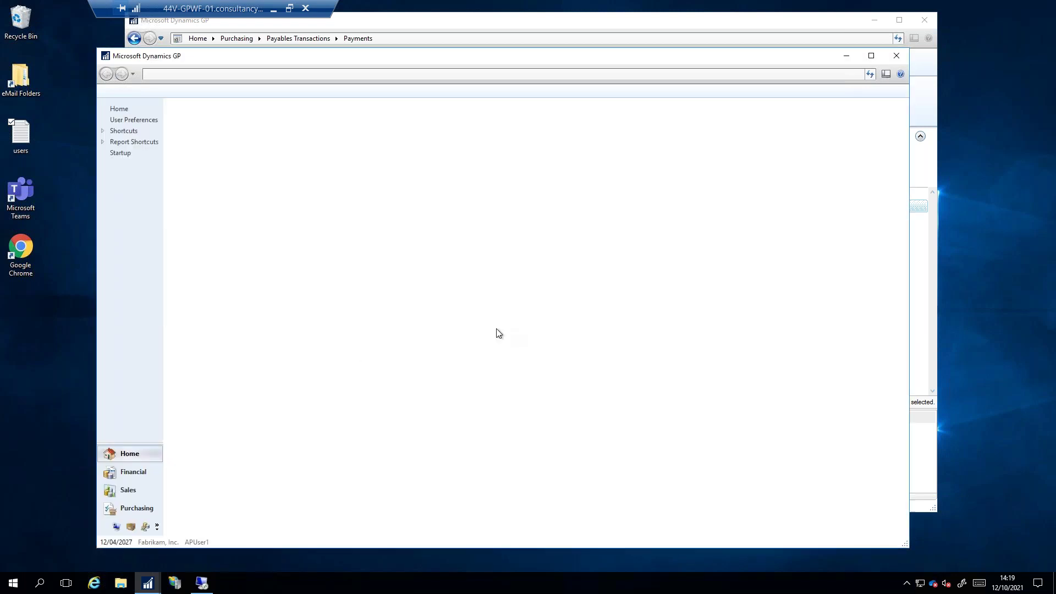
View the shared Payments list under Payables Transactions in APUser1's Purchasing area
left_click(140, 507)
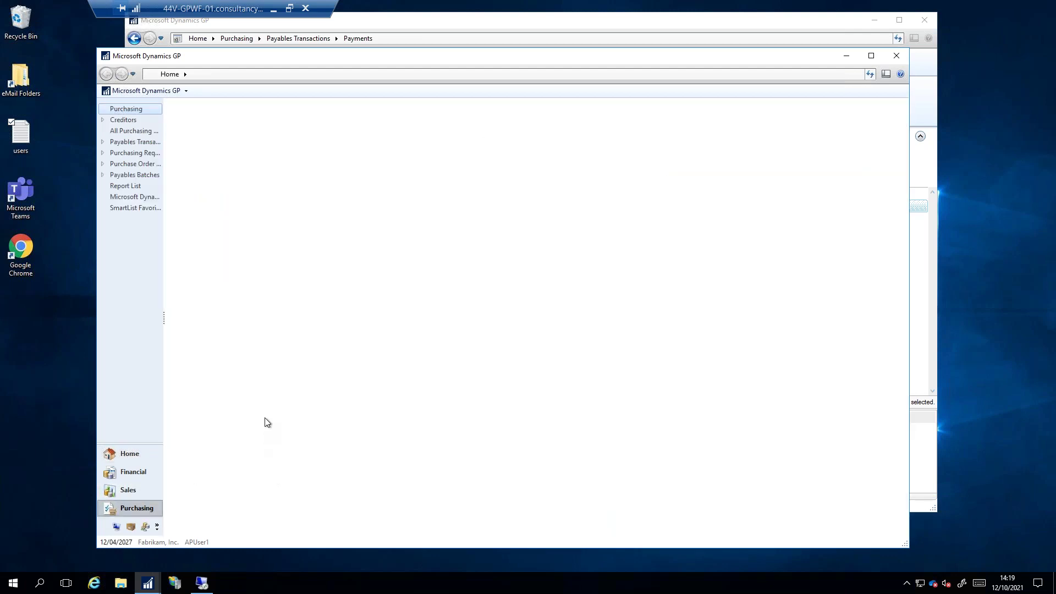
left_click(103, 142)
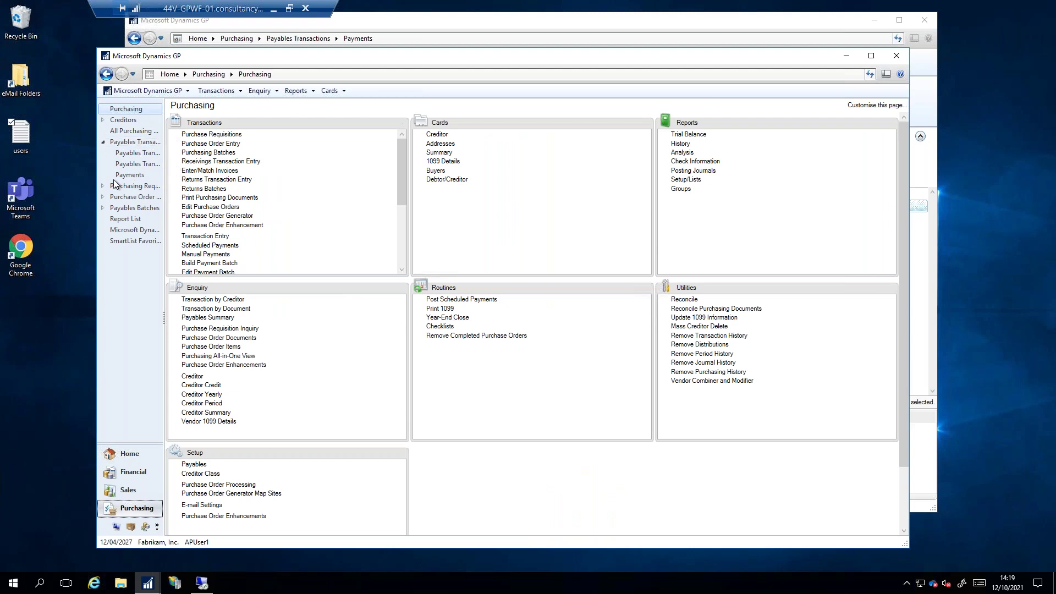
left_click(130, 175)
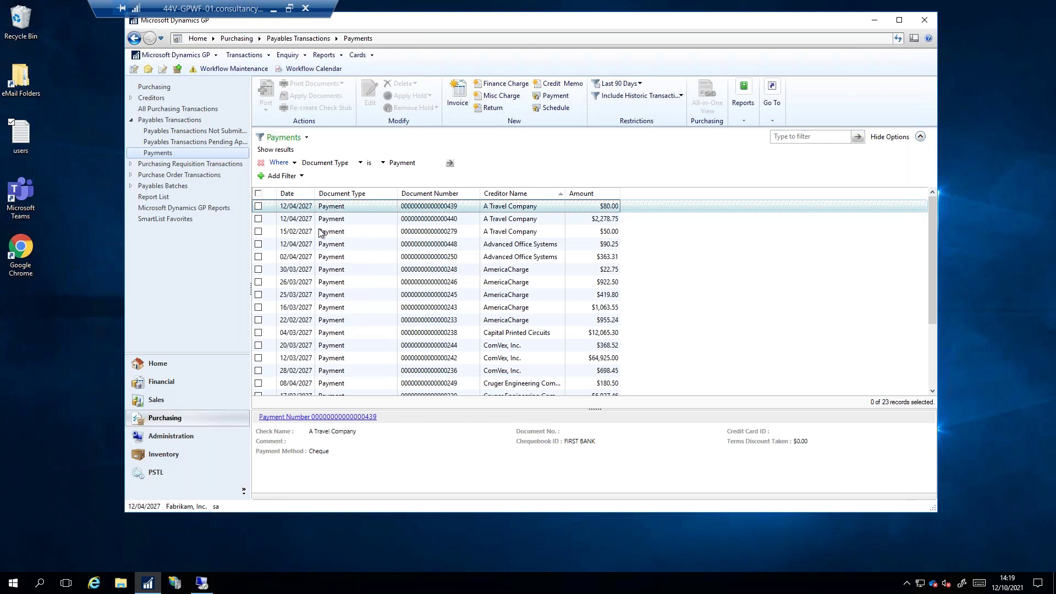
Open Purchase Order Entry from the Purchasing page of the sa session and bring up the last purchase order
left_click(154, 86)
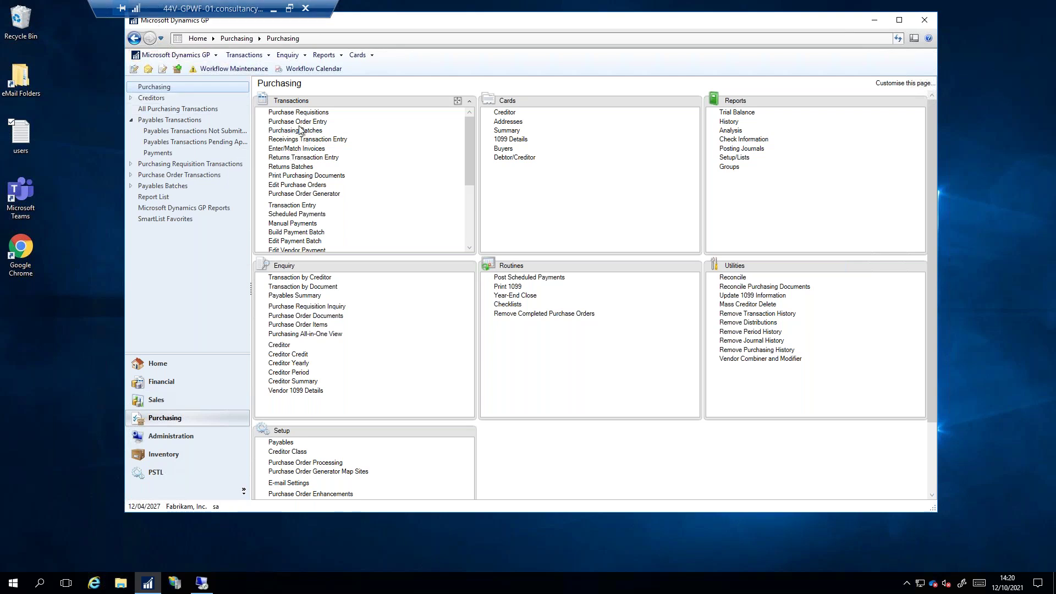
left_click(290, 122)
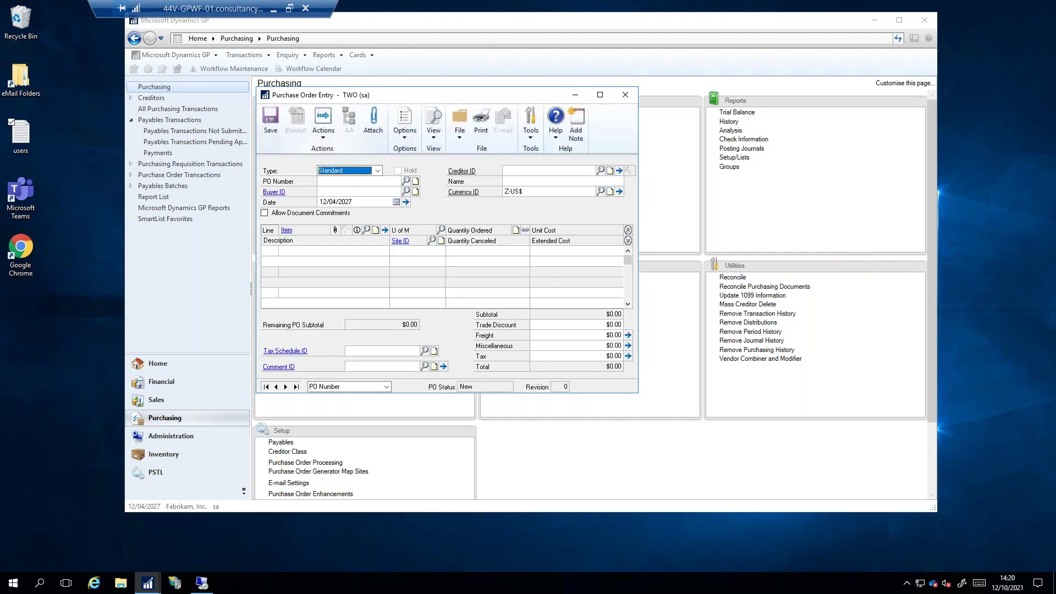
left_click(296, 387)
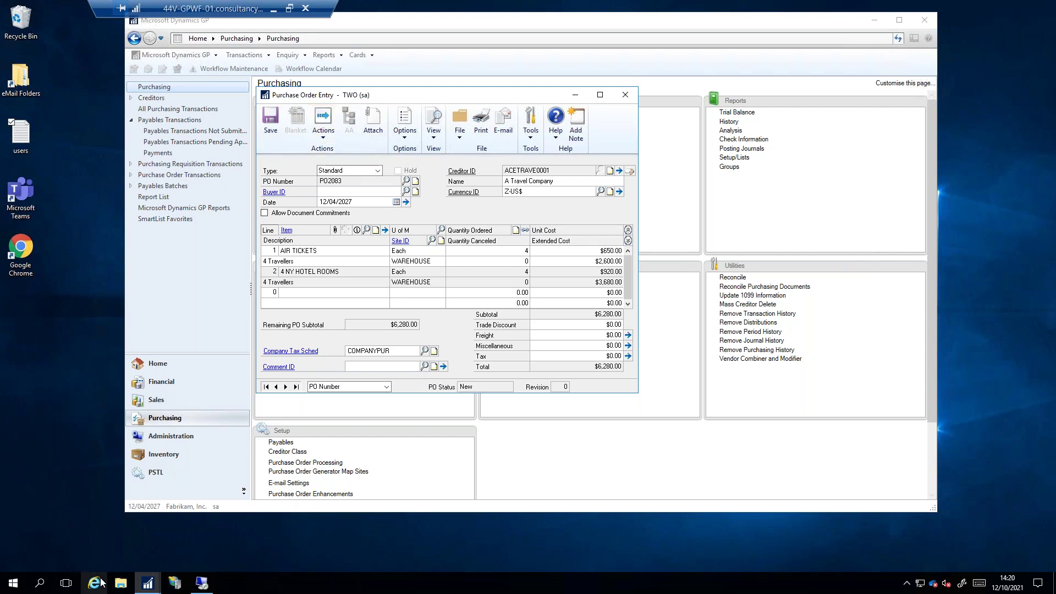
Read the AfQuoteForNewYorkTrip text file in the TechSumit_TipsTricks folder using File Explorer, then put the file and folder away
left_click(121, 583)
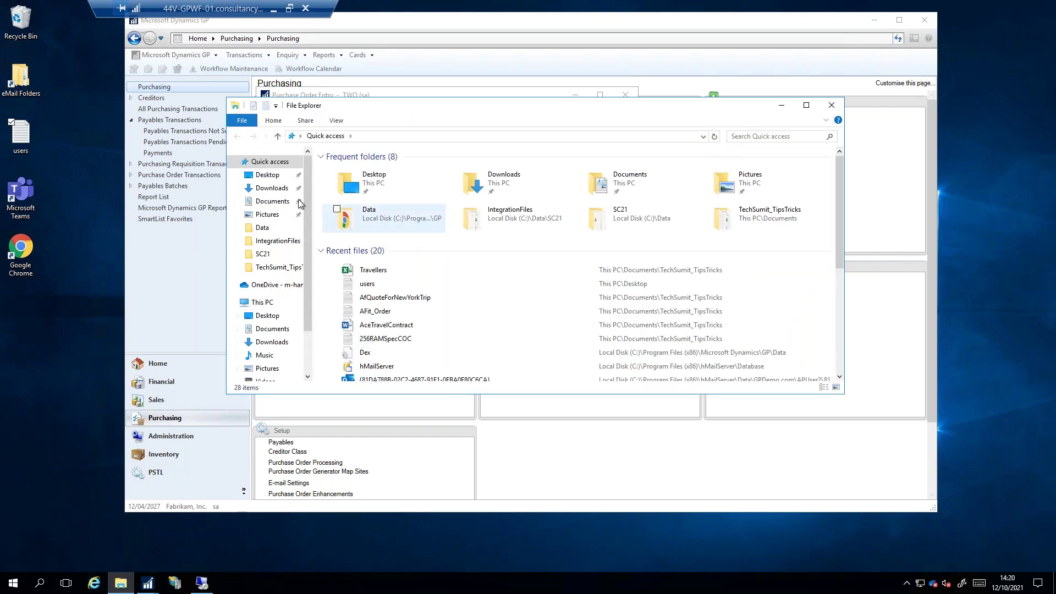
double_click(739, 221)
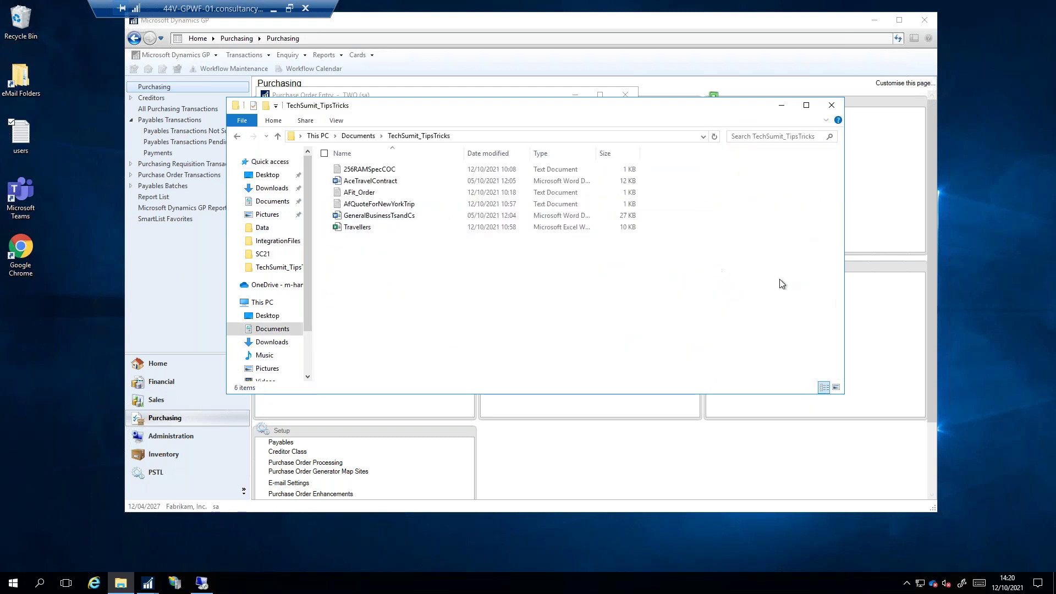
left_click_drag(494, 109, 297, 191)
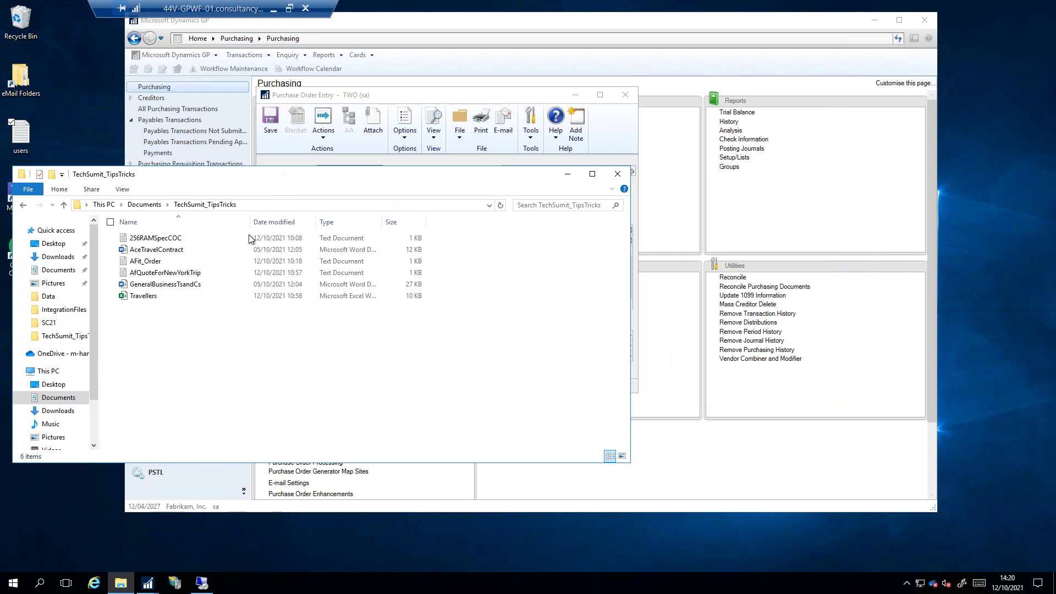
double_click(152, 274)
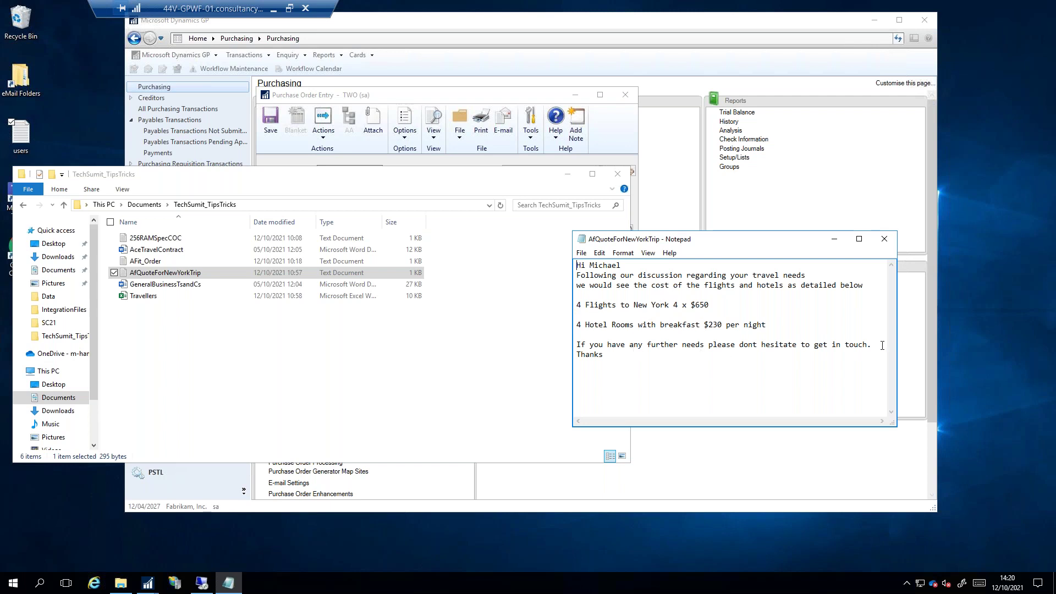
left_click(885, 240)
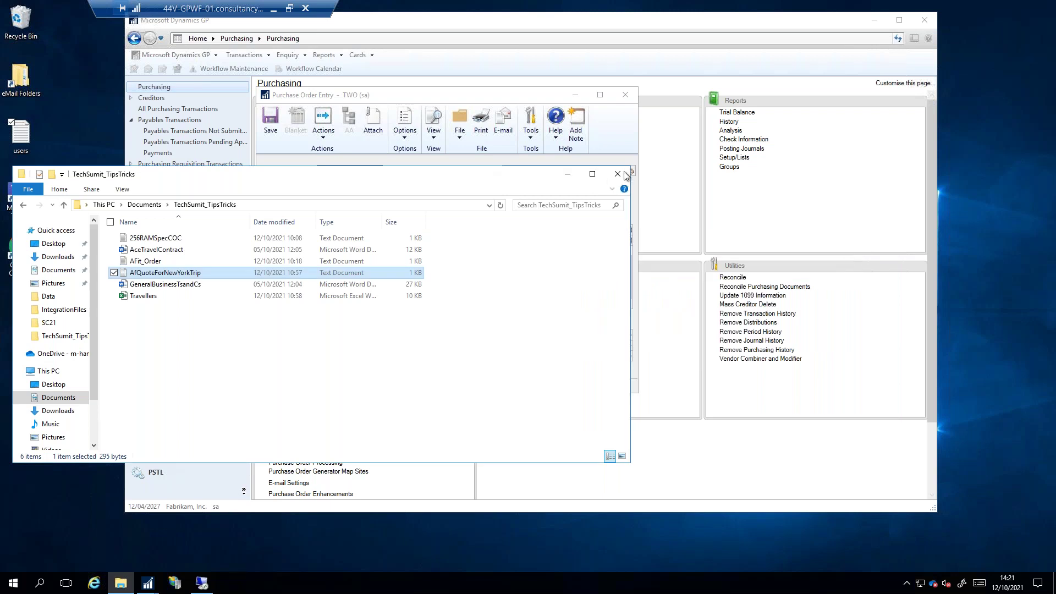
left_click(567, 174)
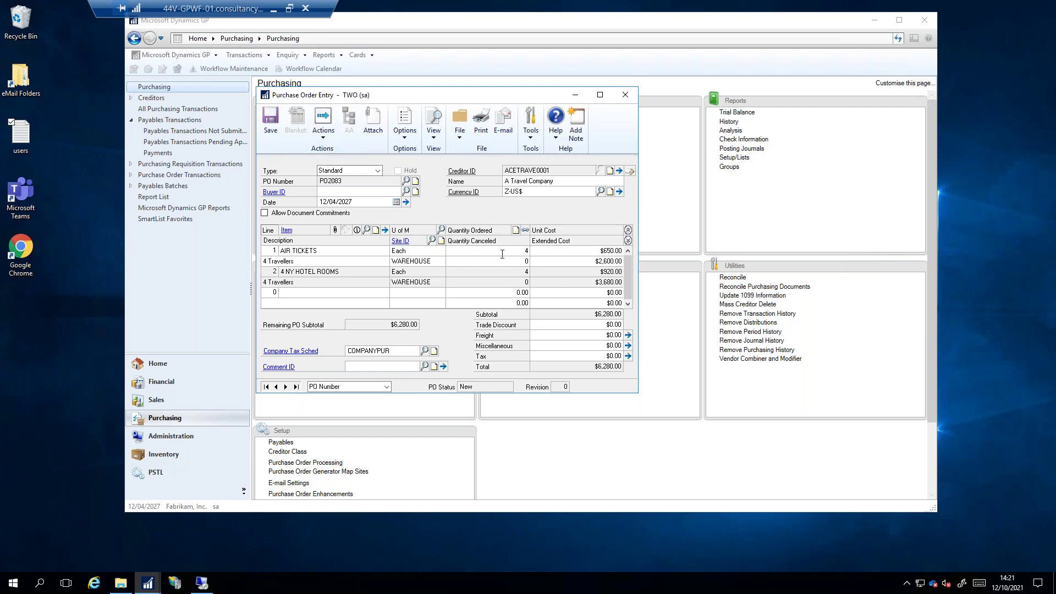
Attach AfQuoteForNewYorkTrip.txt to the A Travel Company purchase order and save the order
left_click(575, 95)
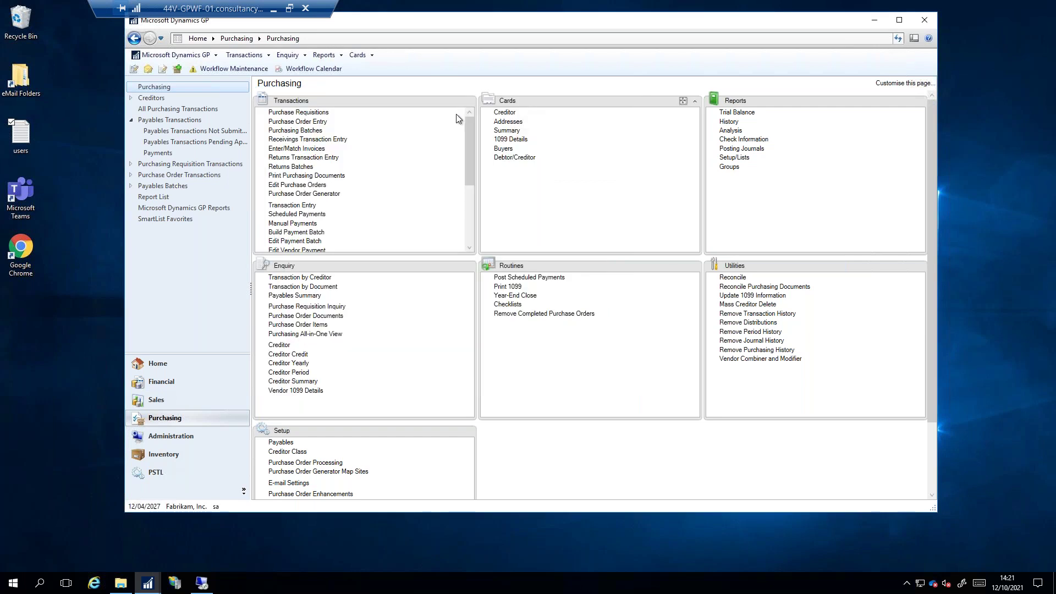
left_click(874, 21)
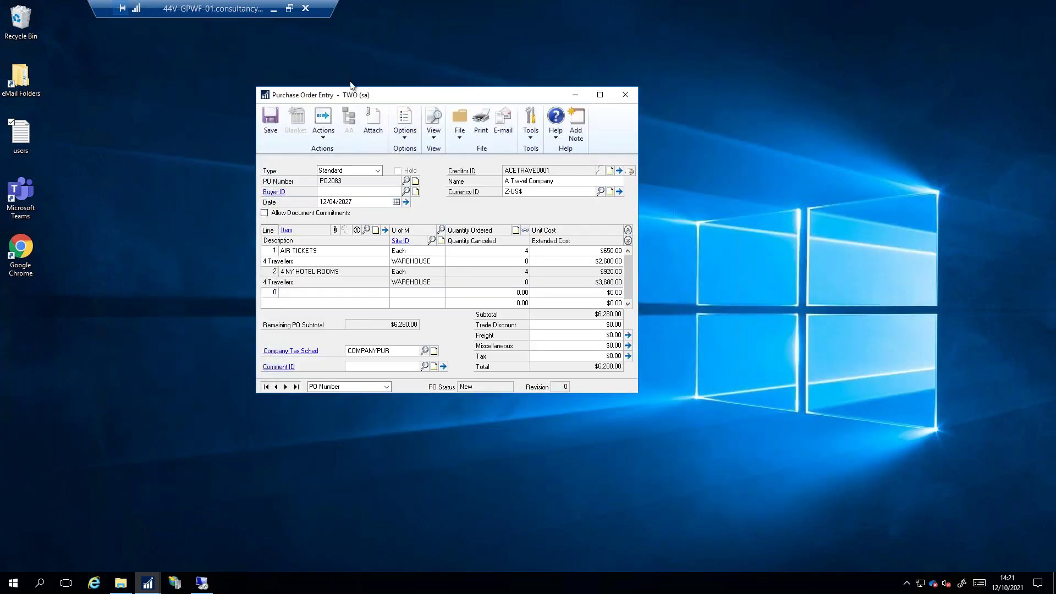
left_click(373, 124)
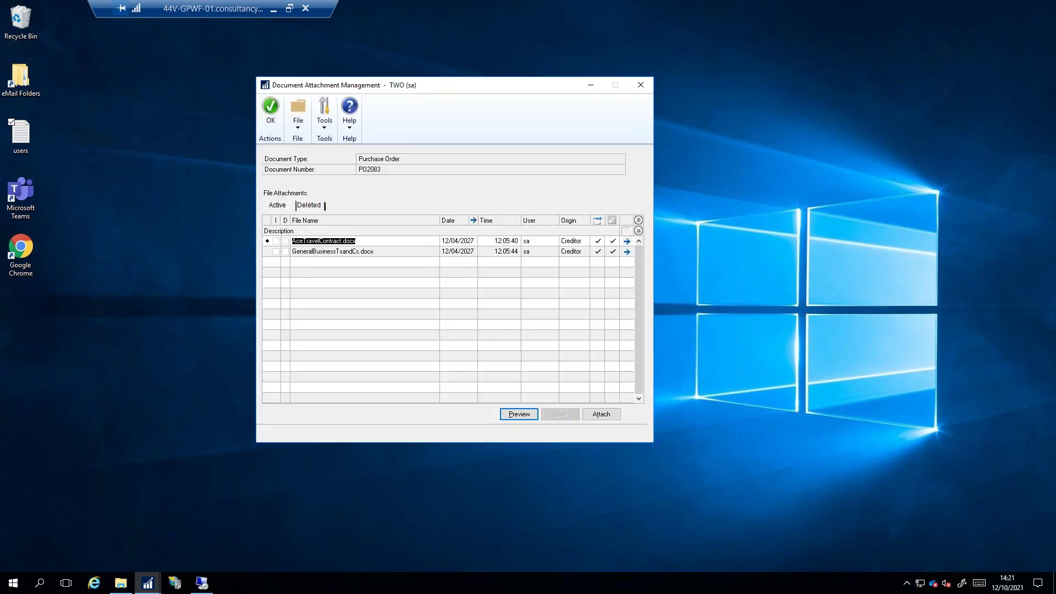
left_click(601, 414)
double_click(404, 204)
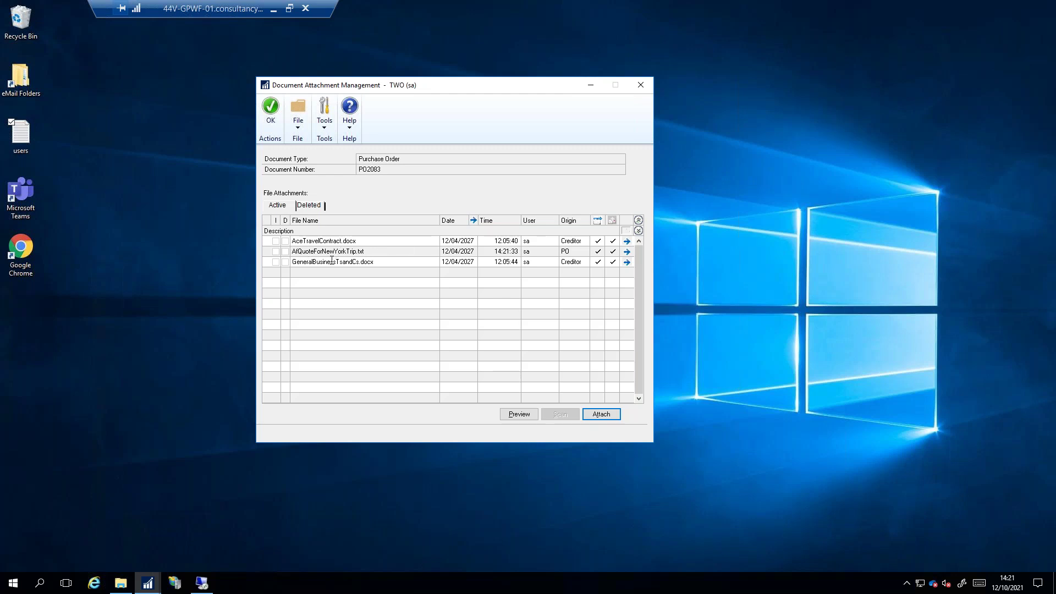
left_click(639, 86)
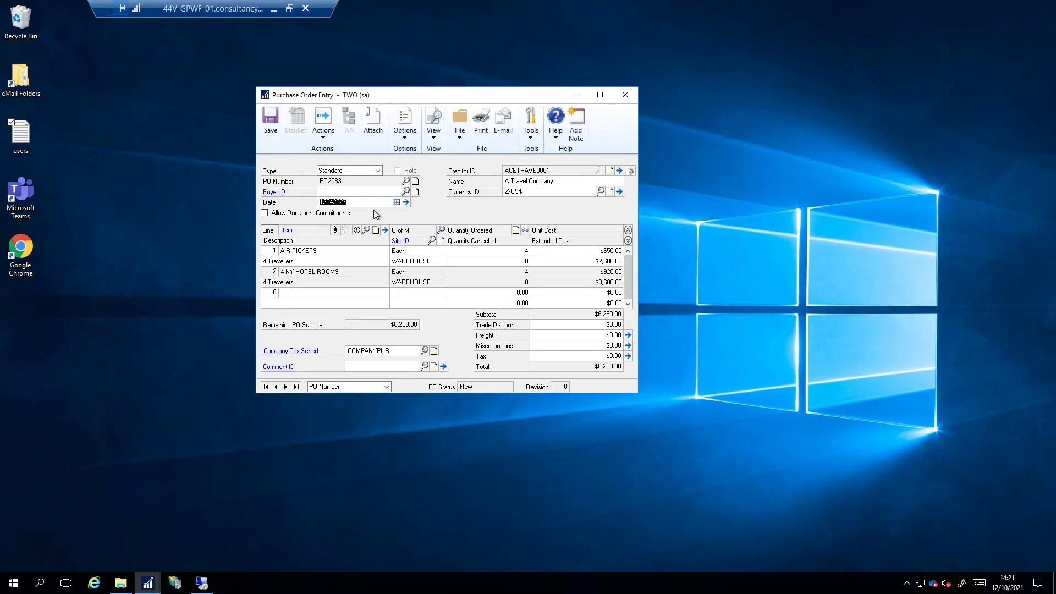
left_click(271, 119)
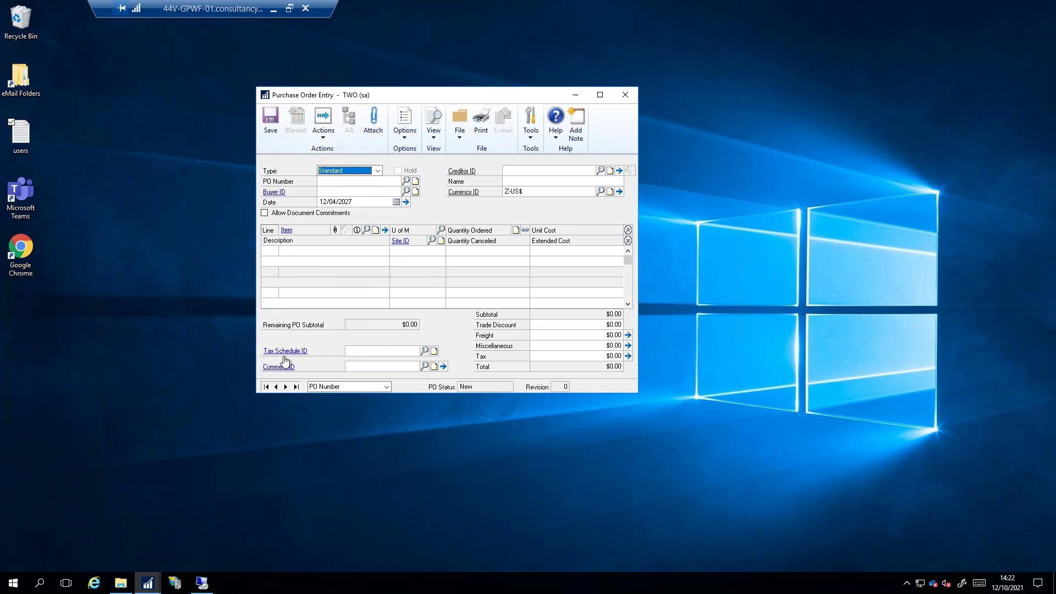
Reopen the last purchase order's attachments, preview AfQuoteForNewYorkTrip.txt and check the attachment list beside the order
left_click(295, 386)
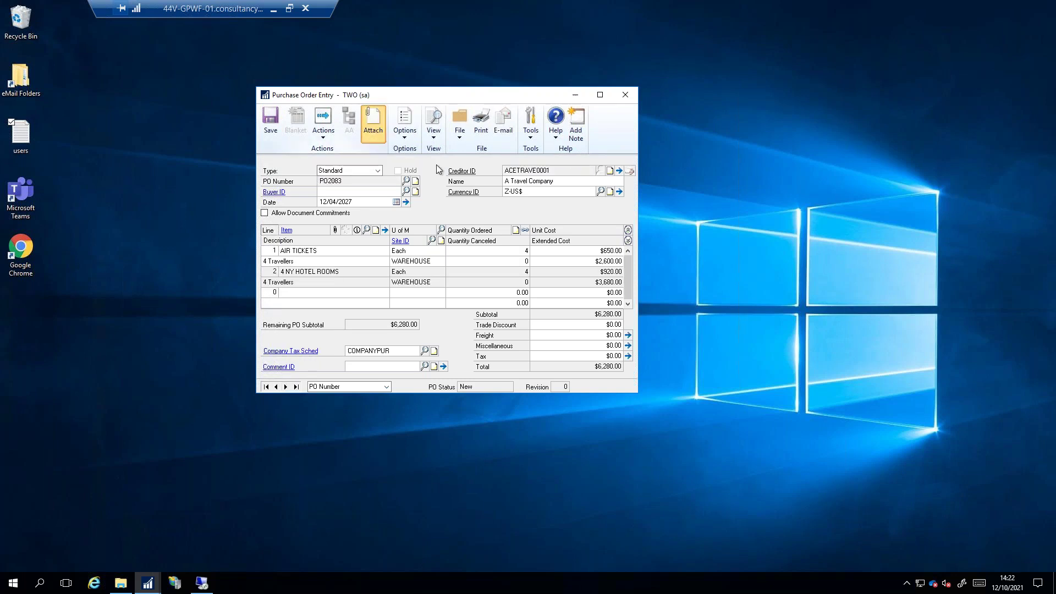
left_click(373, 123)
double_click(312, 252)
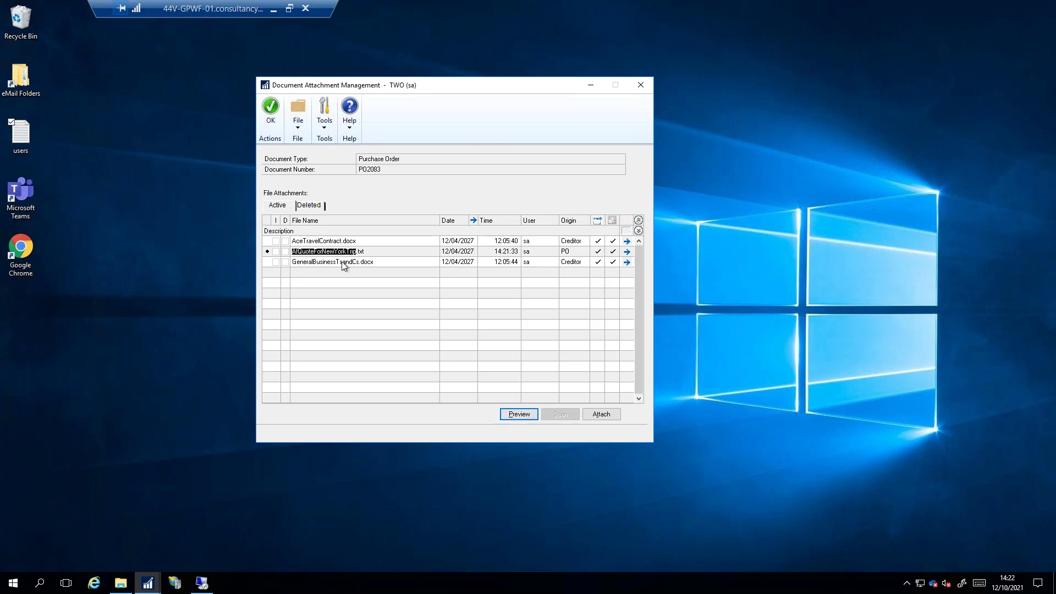
left_click(517, 414)
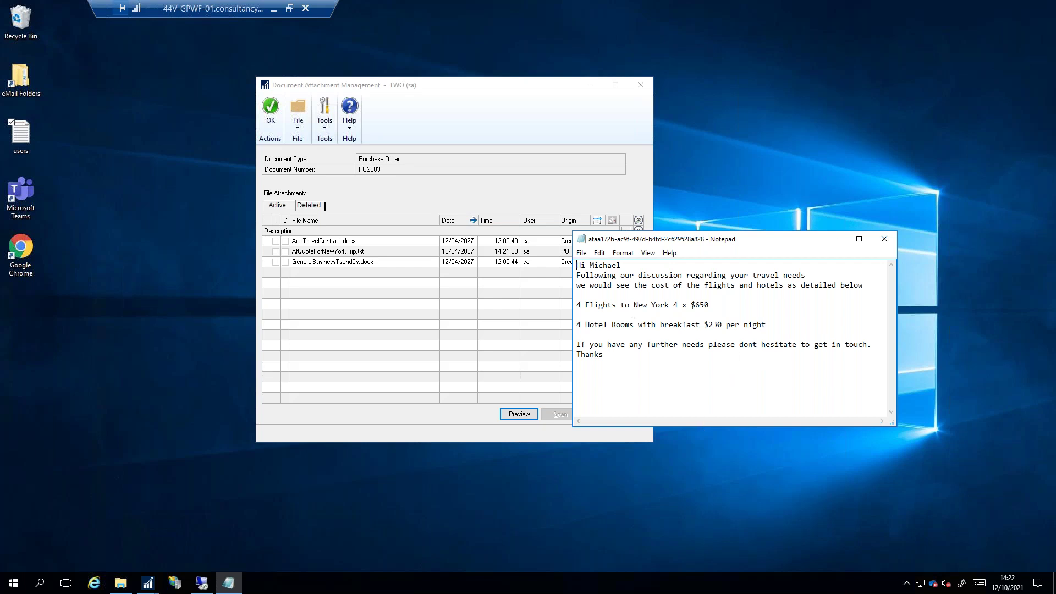
left_click(885, 239)
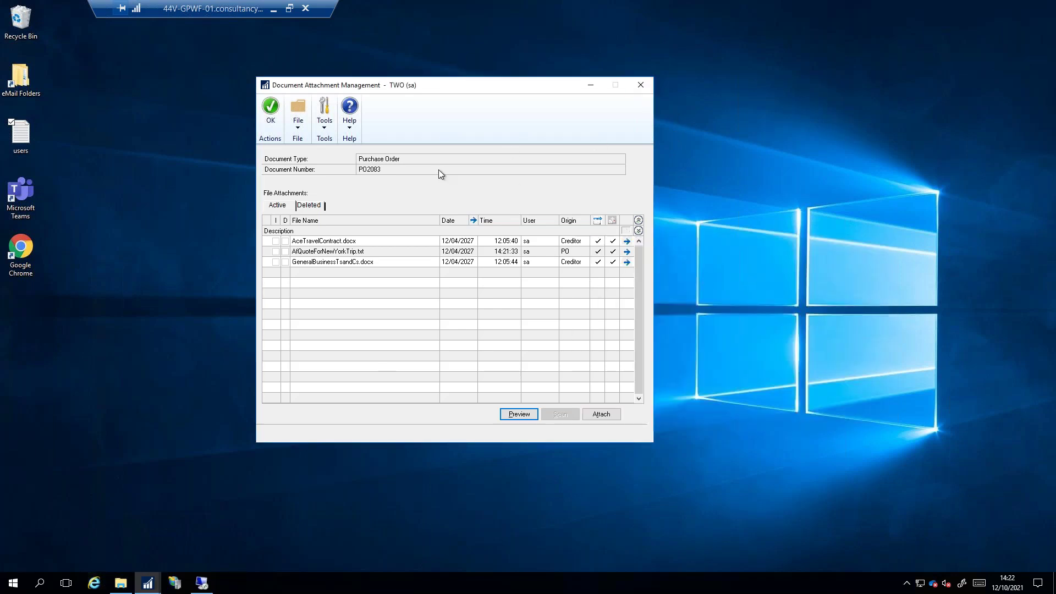
left_click_drag(589, 80, 863, 40)
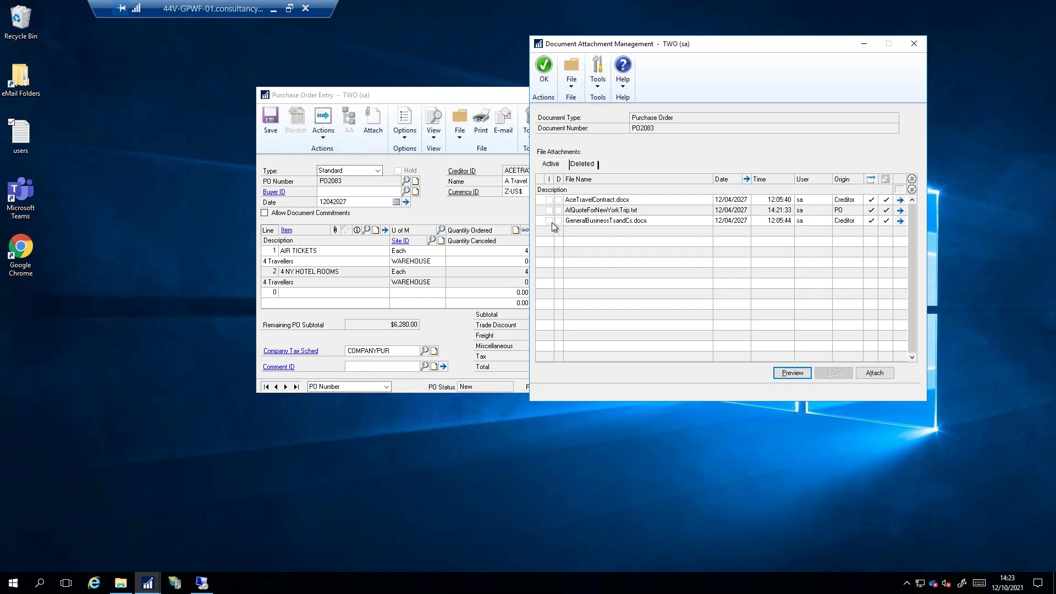
left_click(544, 75)
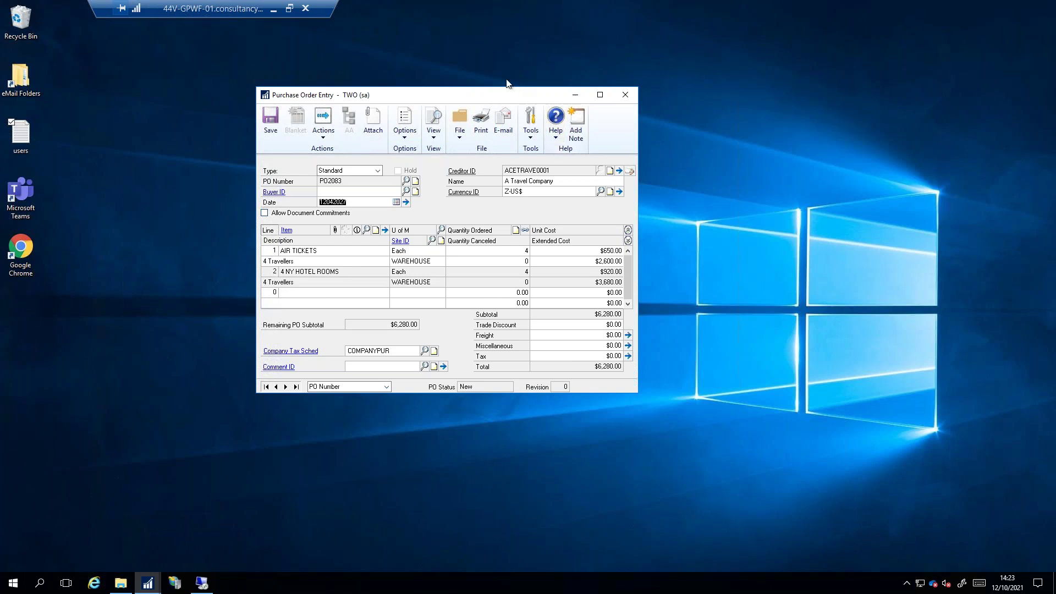
View the send email options for the purchase order and dismiss them without sending
left_click_drag(478, 90, 477, 59)
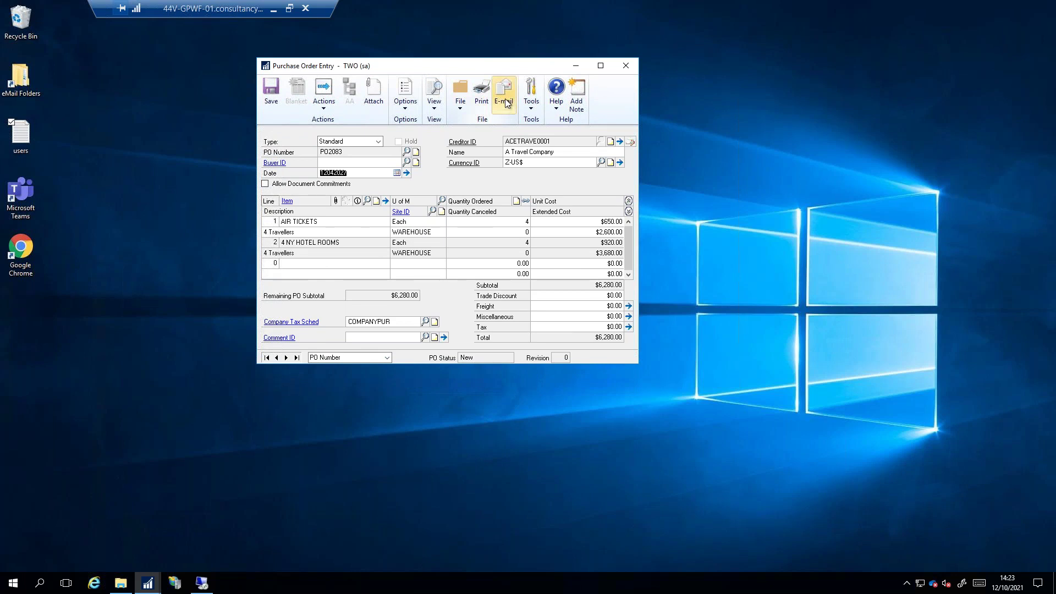
left_click(507, 103)
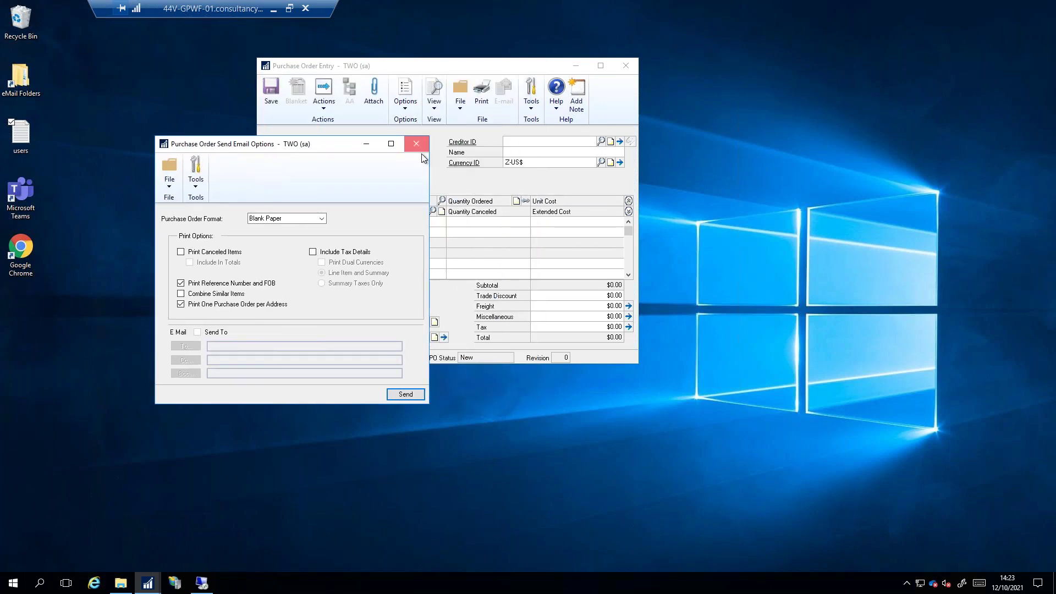
left_click(416, 143)
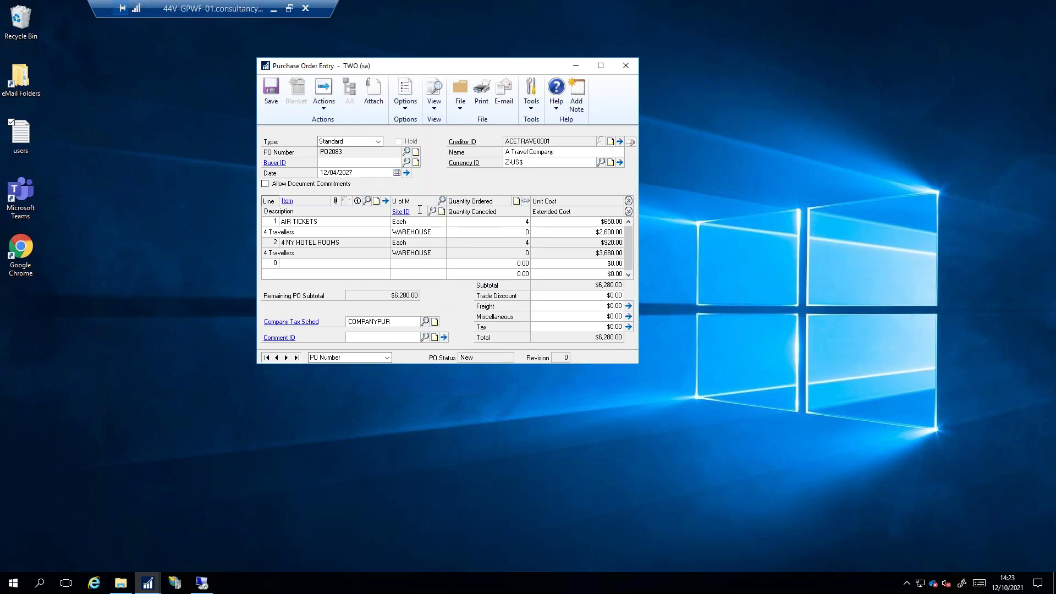
Open the maintenance record of the purchase order's creditor and check the e-mail recipient in its internet information
left_click(467, 145)
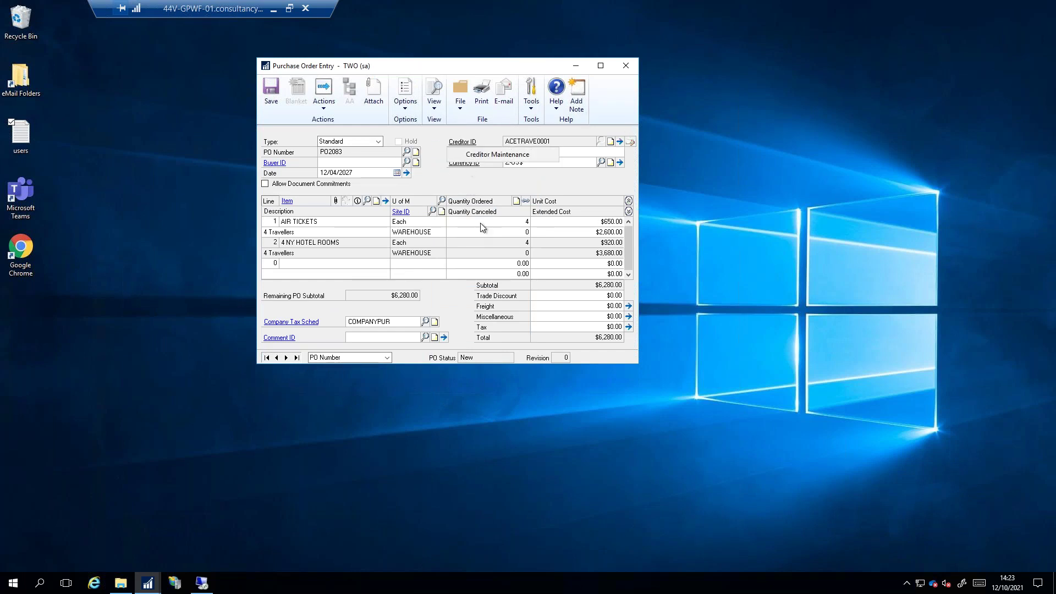
left_click(490, 152)
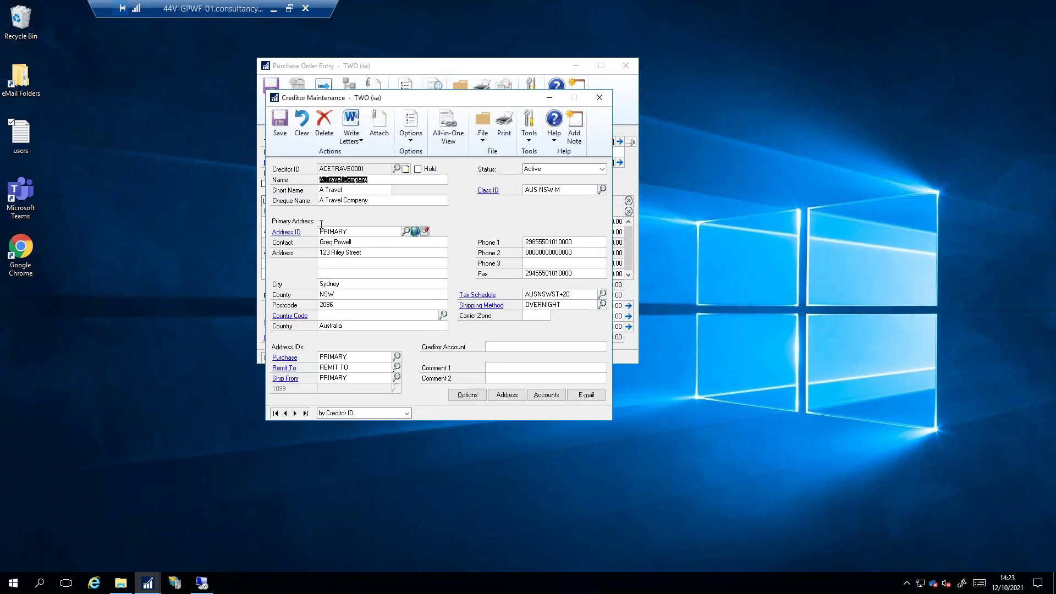
left_click(424, 231)
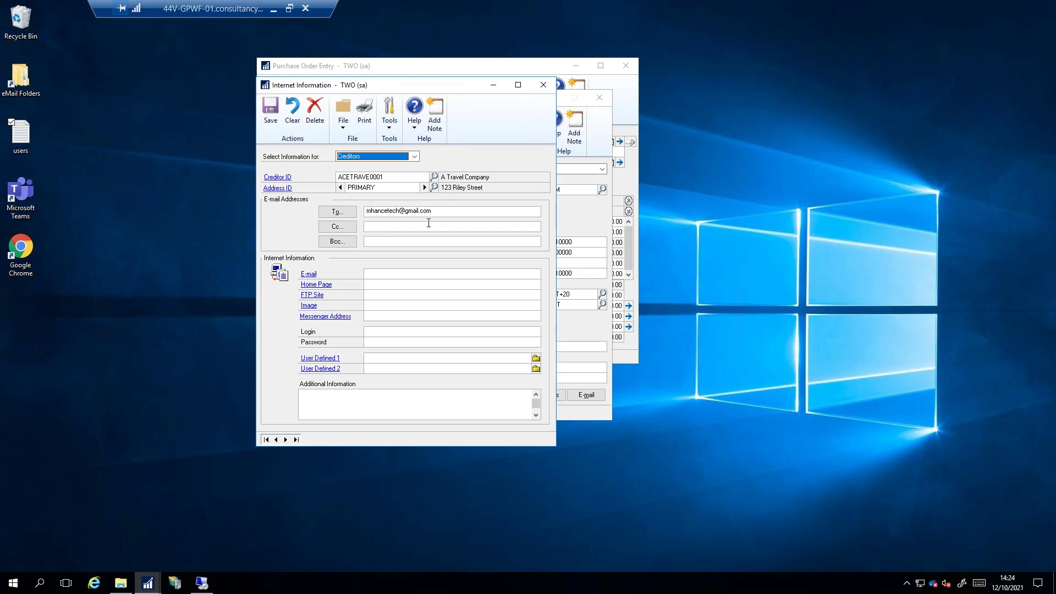
left_click(543, 85)
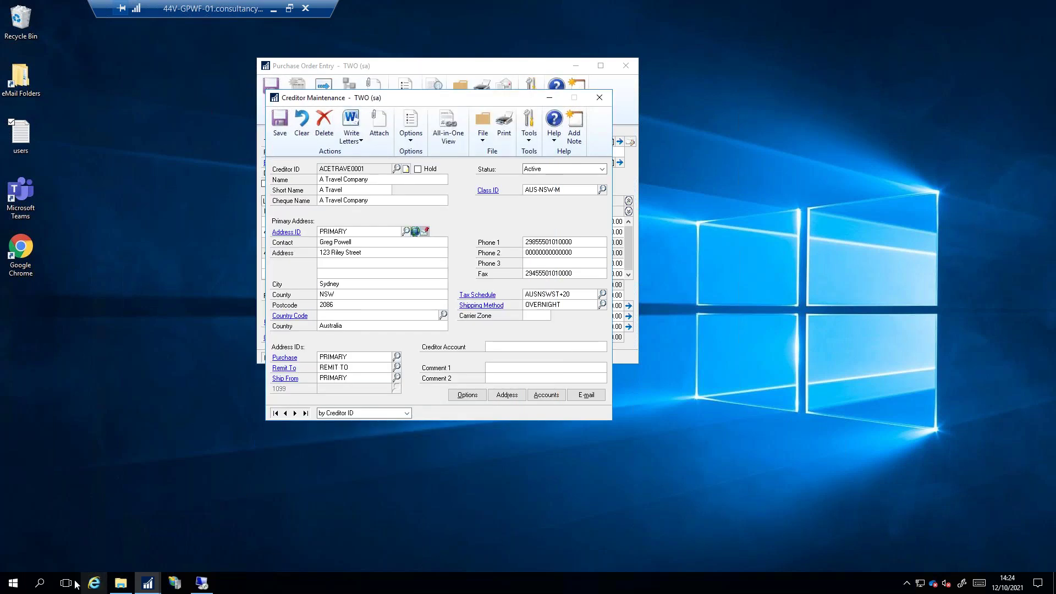
Switch to Google Chrome, open the Gmail inbox and delete the earlier purchase order request message
left_click(21, 251)
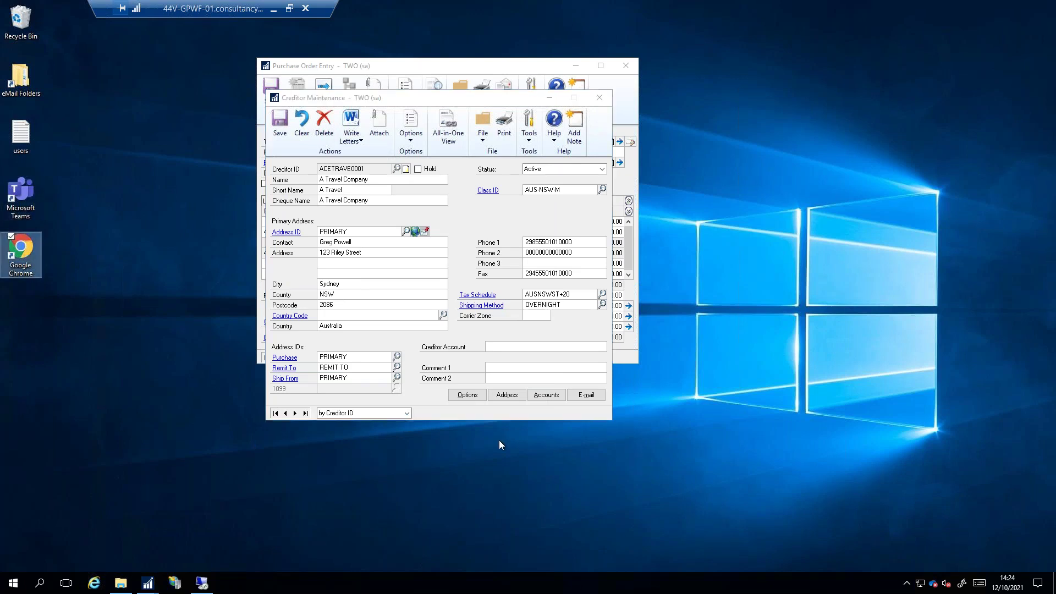
double_click(22, 268)
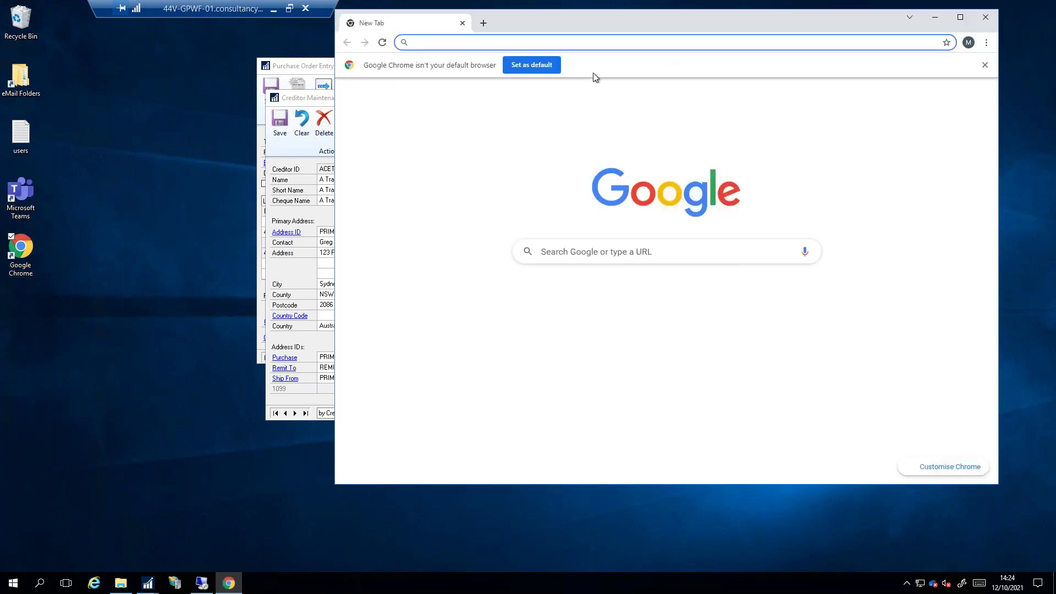
left_click(577, 306)
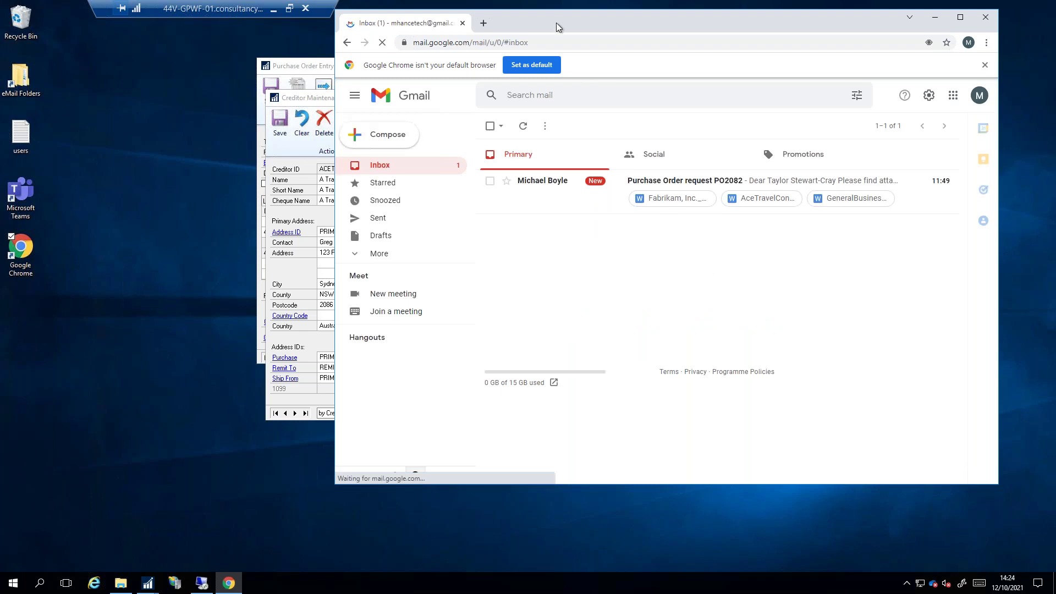
left_click_drag(556, 22, 556, 65)
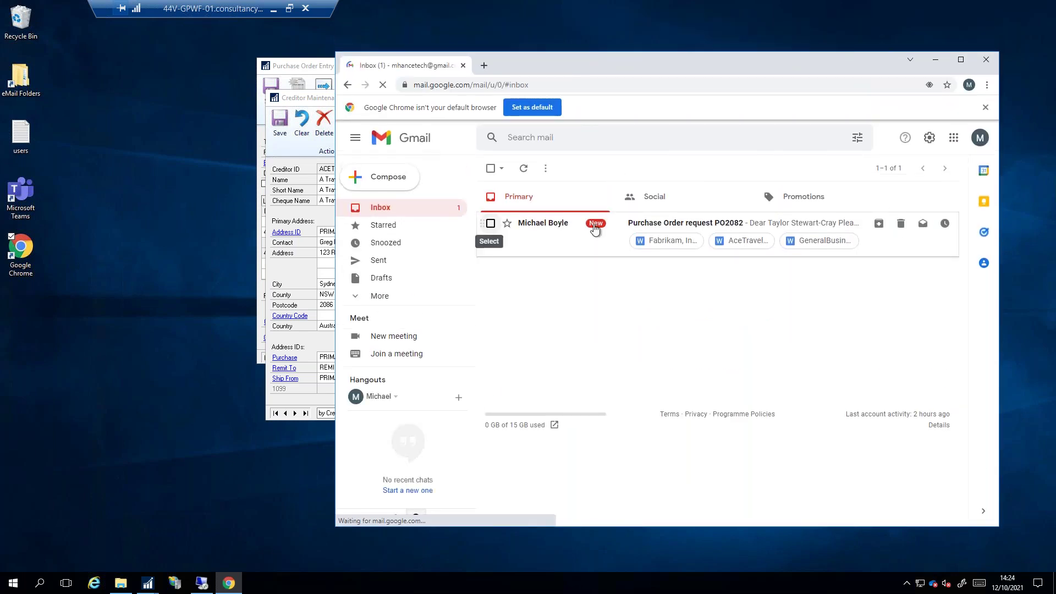
left_click_drag(880, 224, 912, 273)
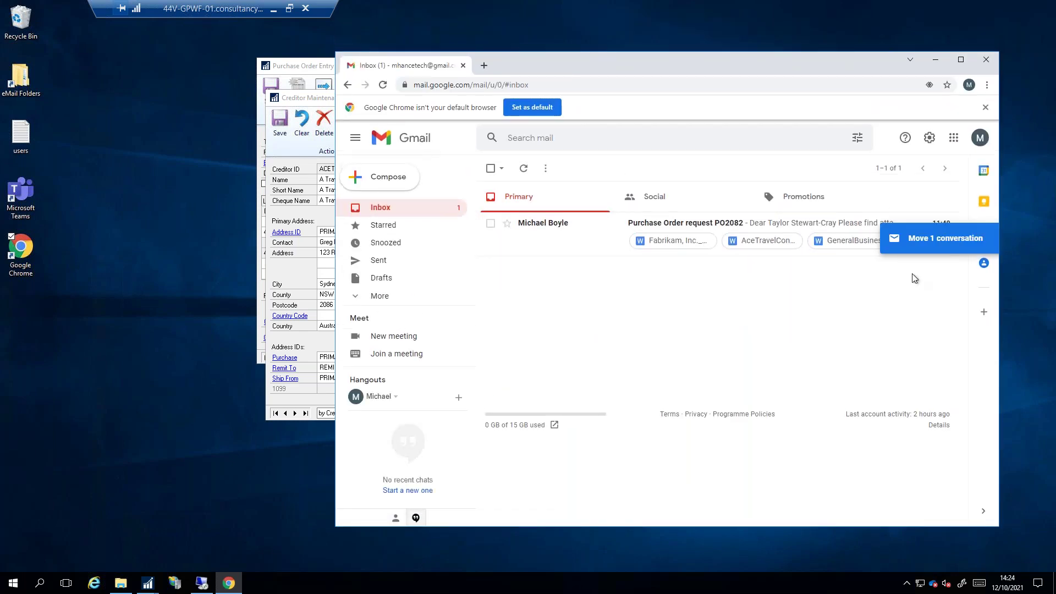
left_click(490, 224)
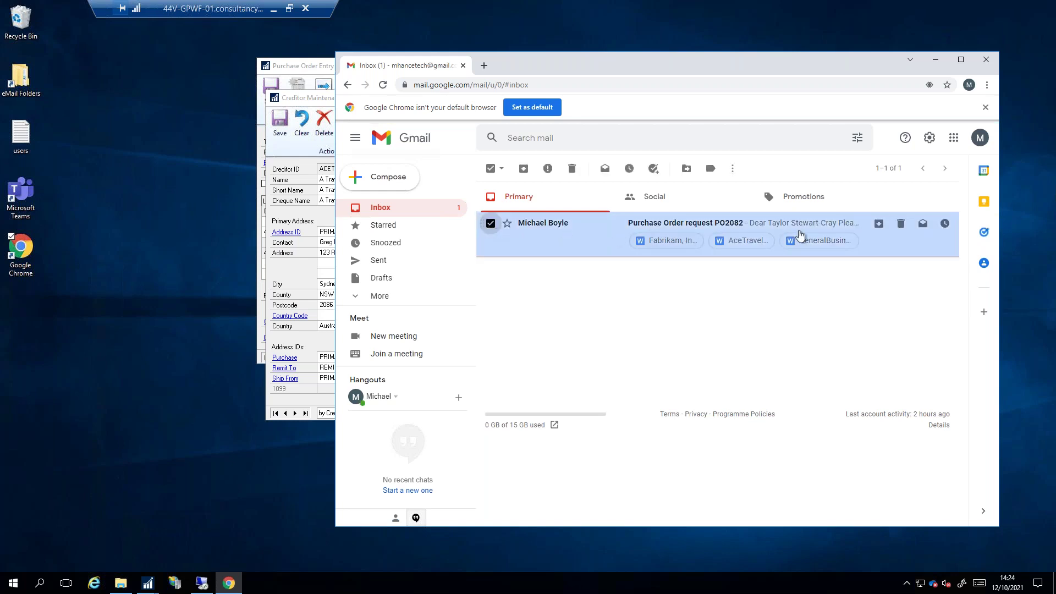
left_click(900, 224)
left_click_drag(682, 60, 695, 137)
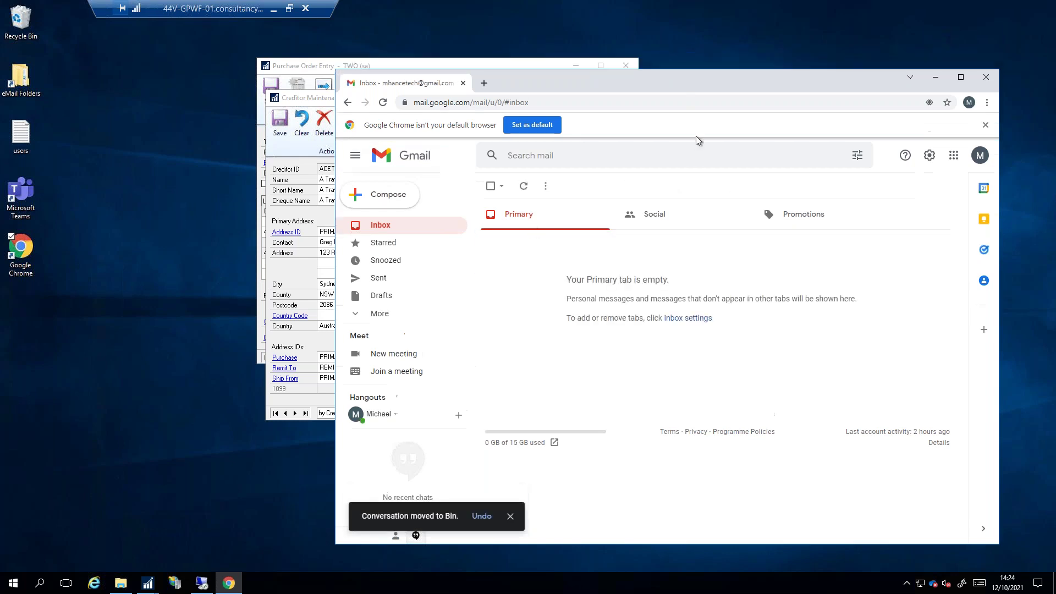
Return to Dynamics GP, close the creditor record and review the recipient, PO EMAIL message and reply address in the order's e-mail details
left_click(470, 101)
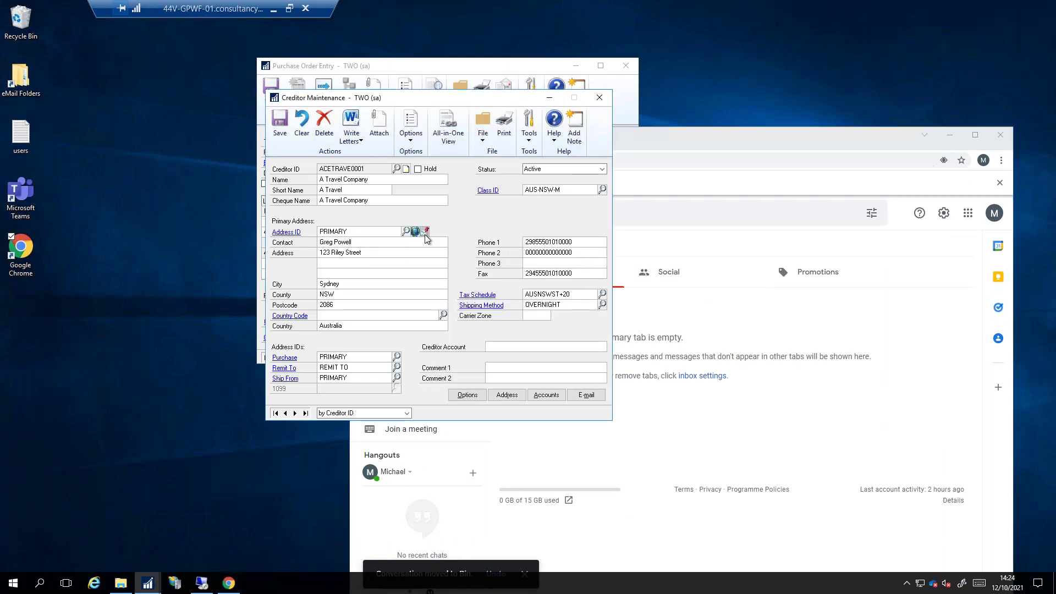
left_click(599, 98)
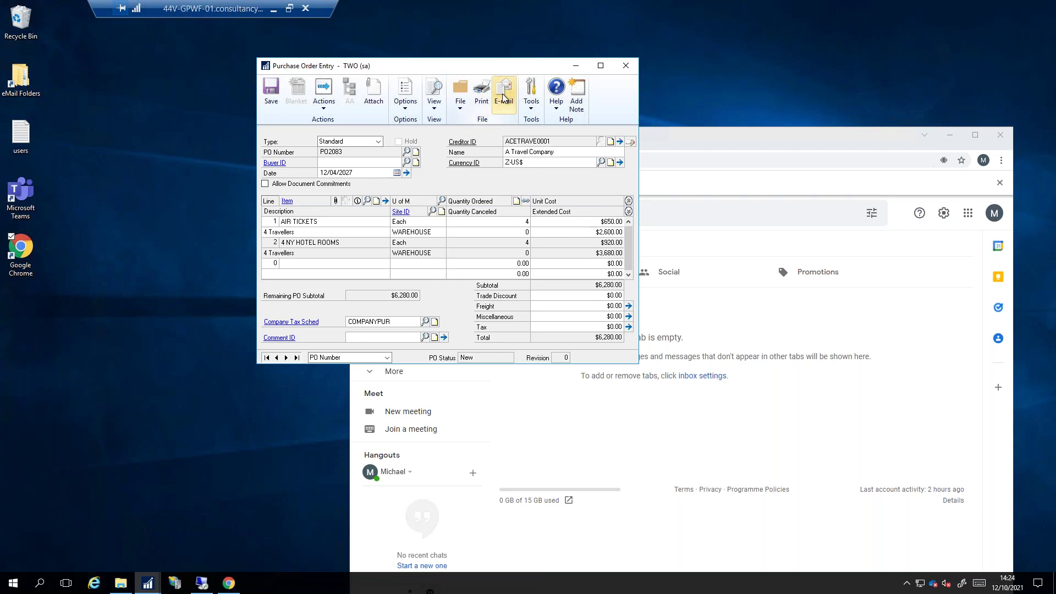
left_click(632, 143)
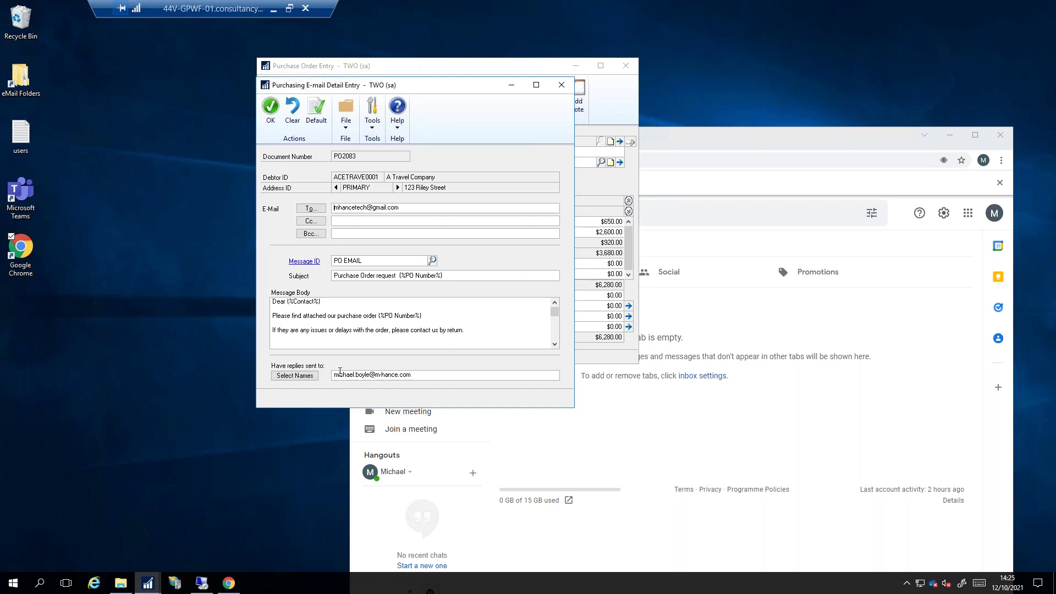
left_click(270, 107)
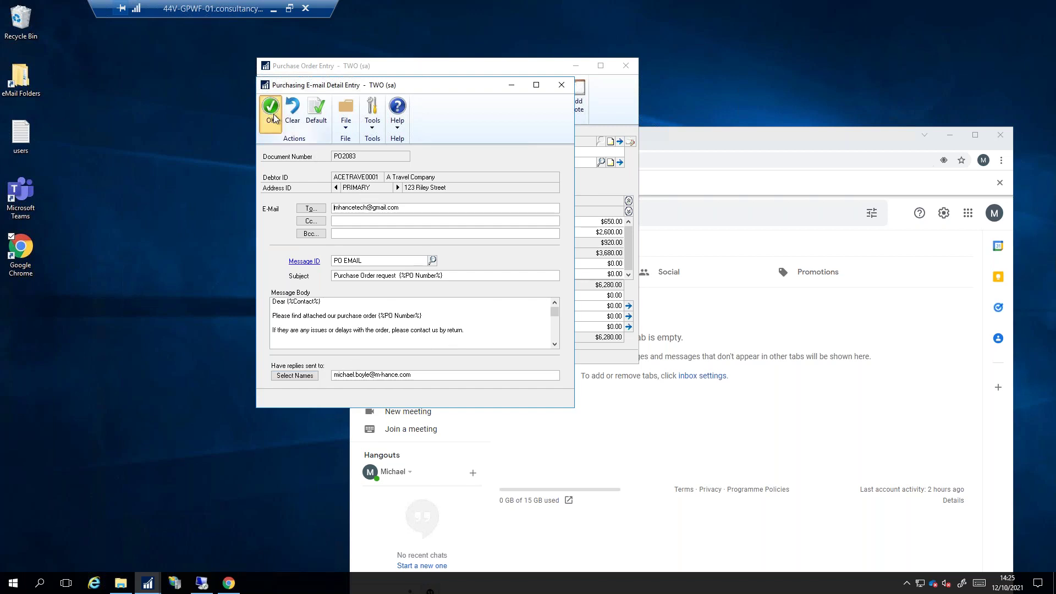
Send the A Travel Company purchase order by e-mail in the Blank Paper format, then reopen the last order
left_click(503, 92)
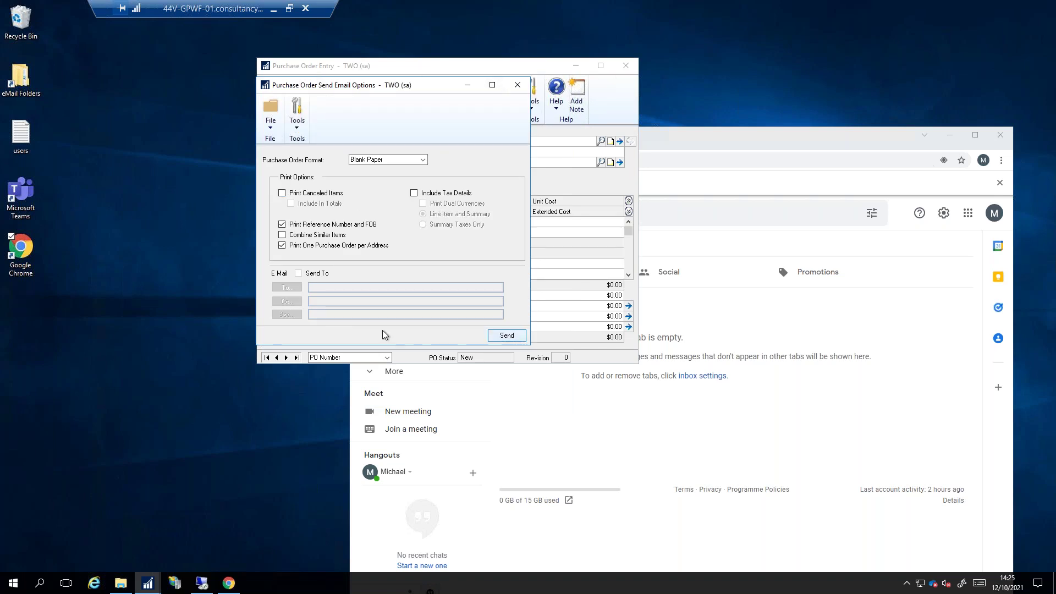
left_click(504, 336)
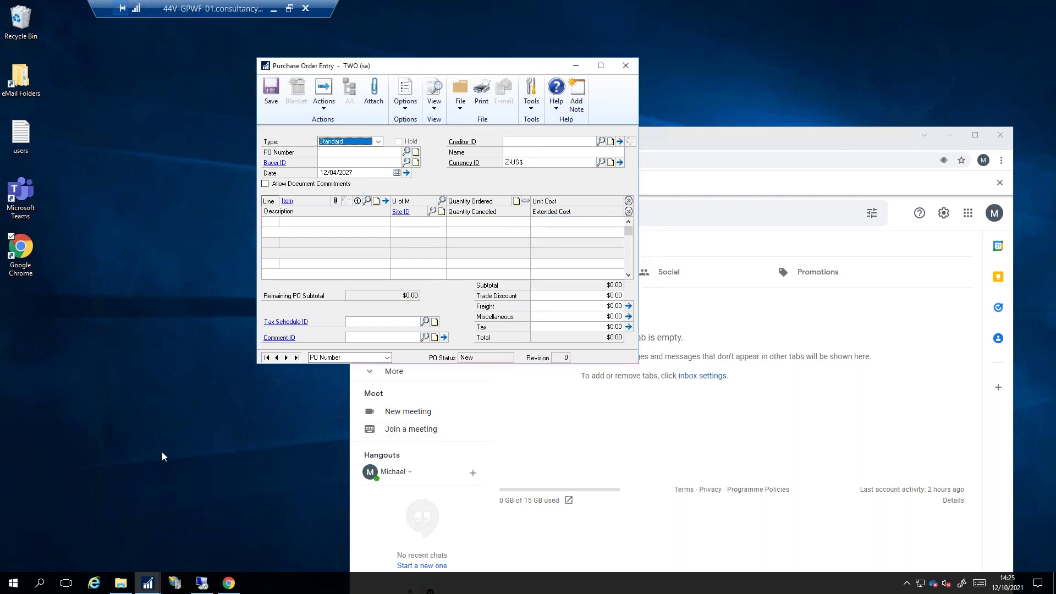
left_click(296, 359)
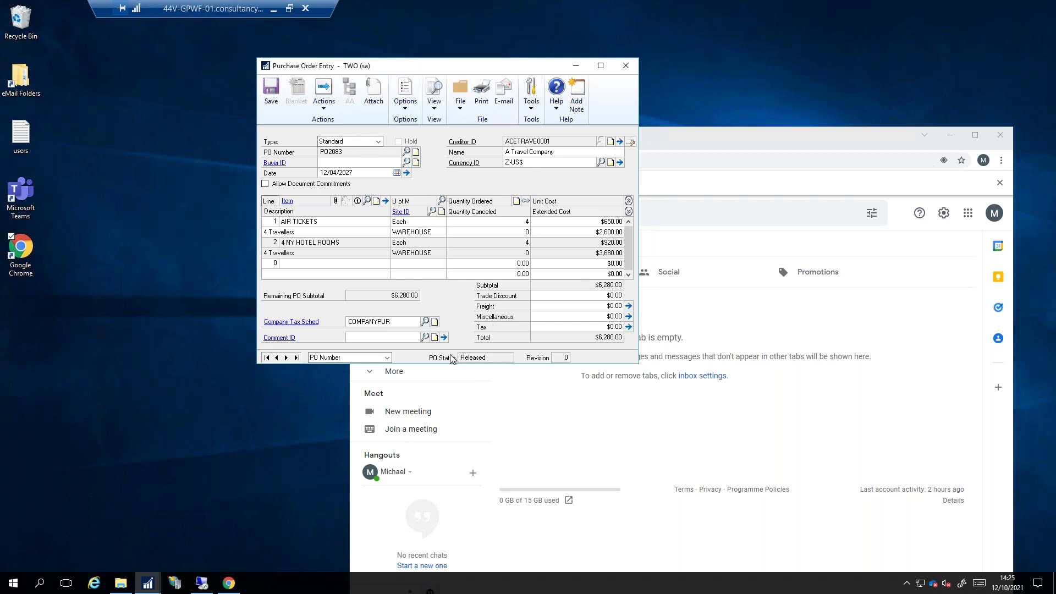
Arrange the purchase order window beside Gmail and refresh the inbox to check for the e-mailed order
left_click(701, 140)
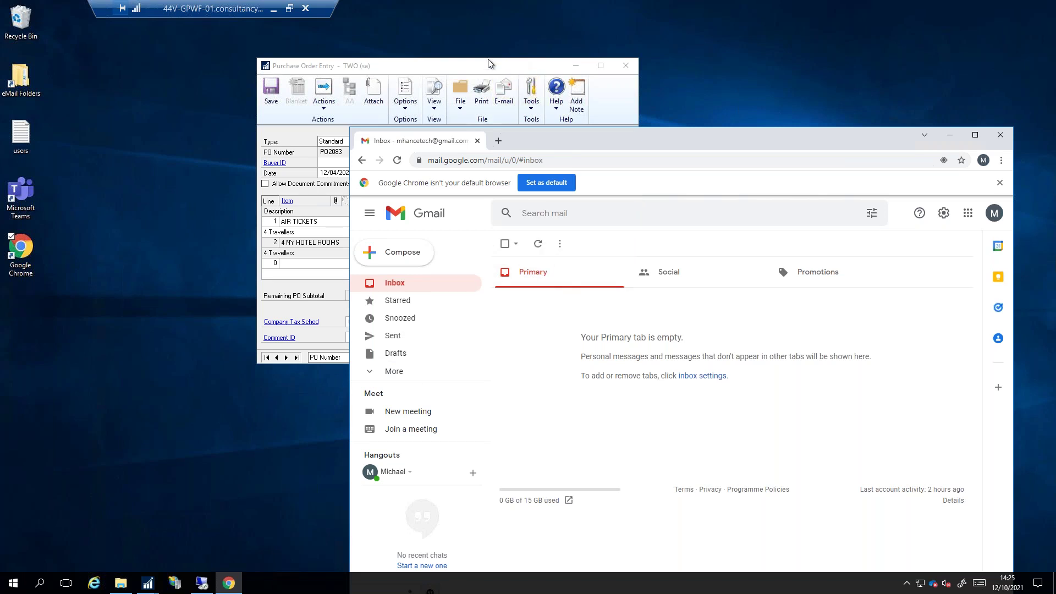
left_click_drag(489, 63, 298, 53)
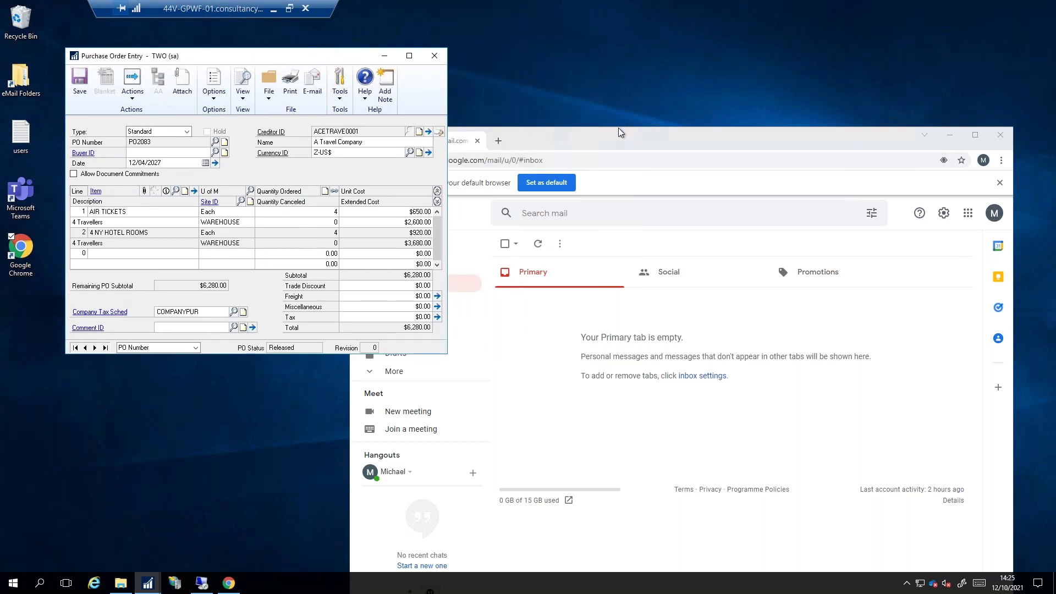
left_click_drag(621, 139, 625, 111)
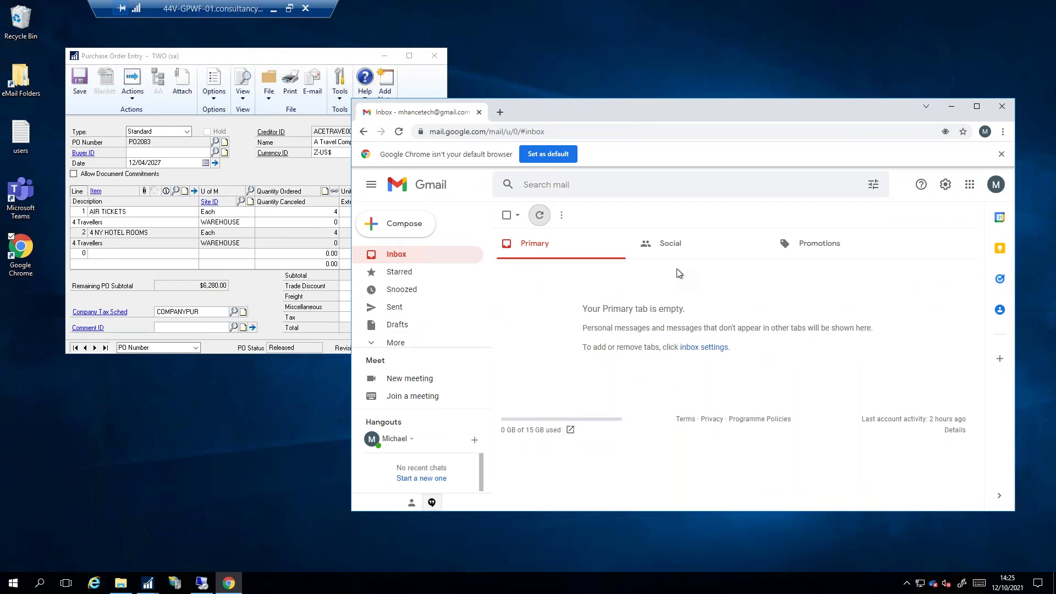
left_click(257, 58)
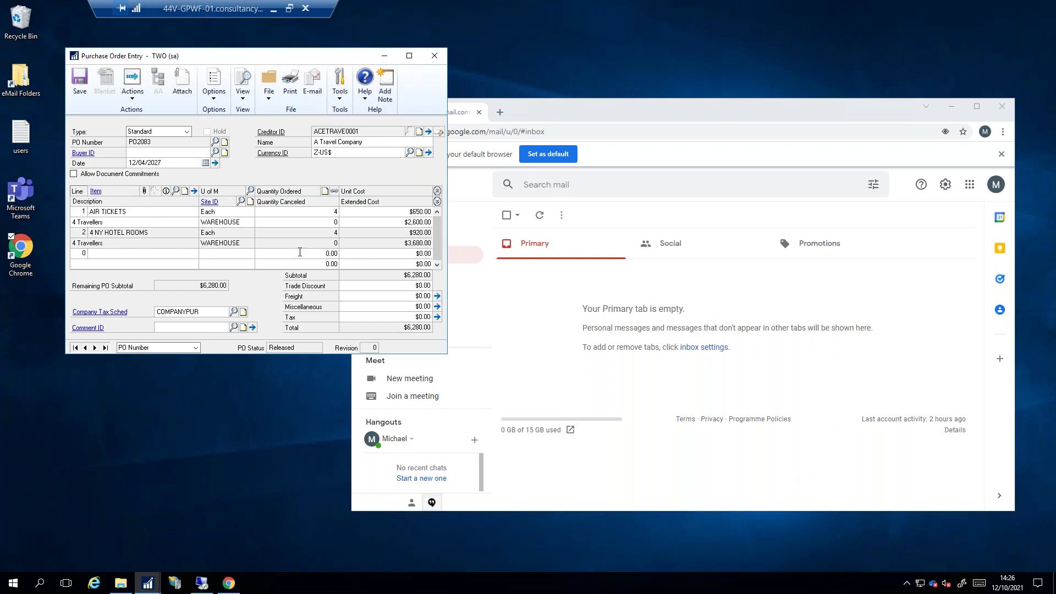
left_click(565, 115)
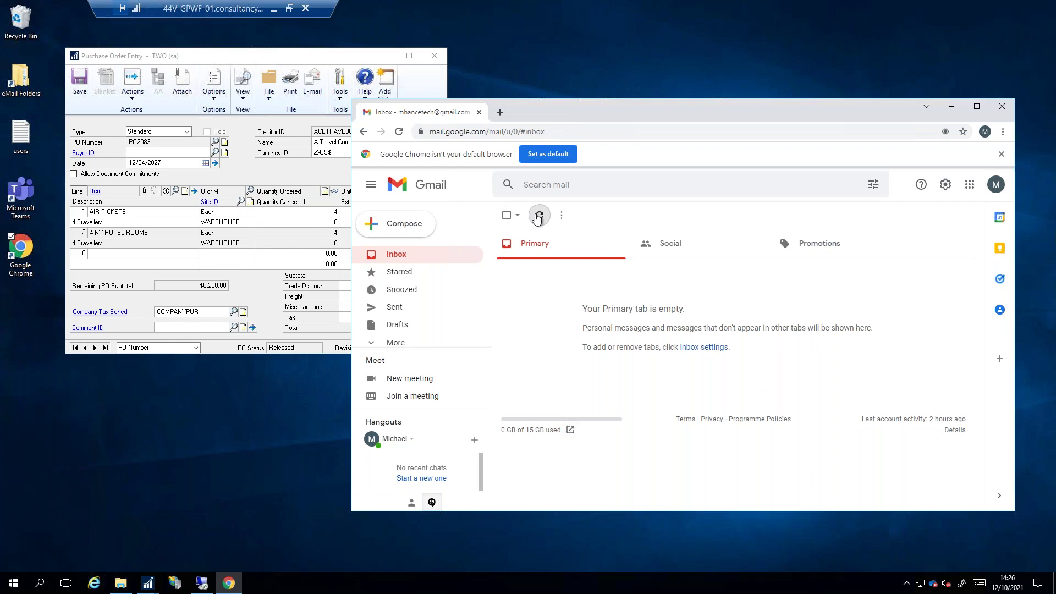
Start printing the purchase order as a Template report with file output in Word Documents (*.docx) format
left_click(247, 150)
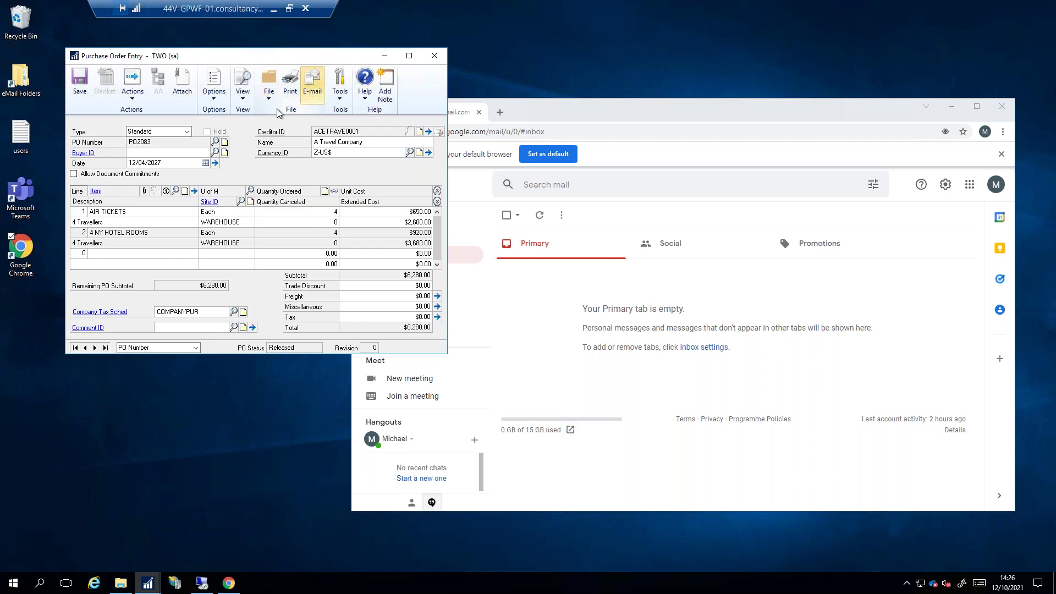
left_click(291, 93)
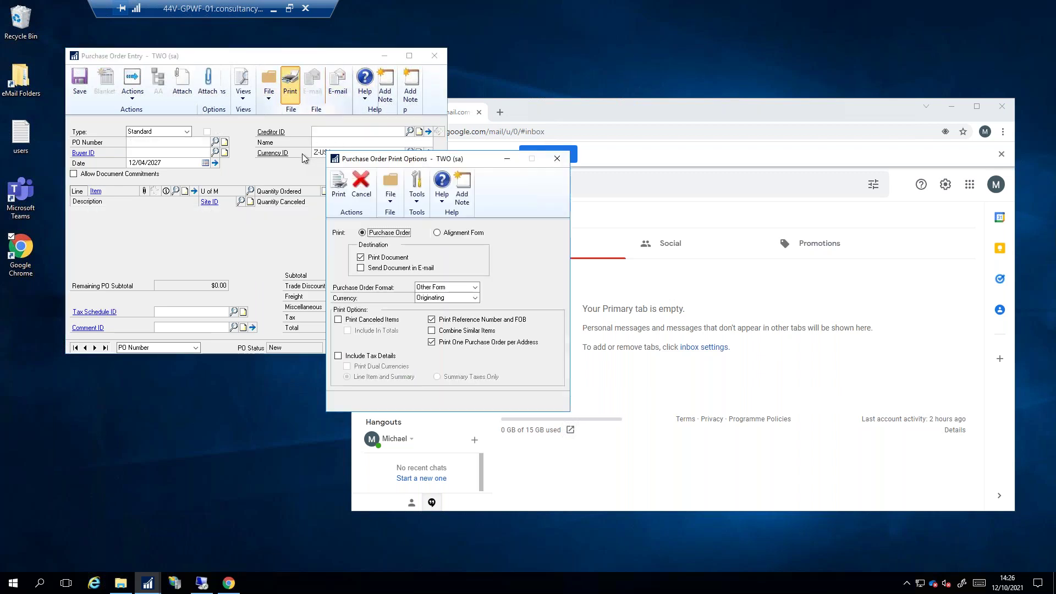
left_click(339, 184)
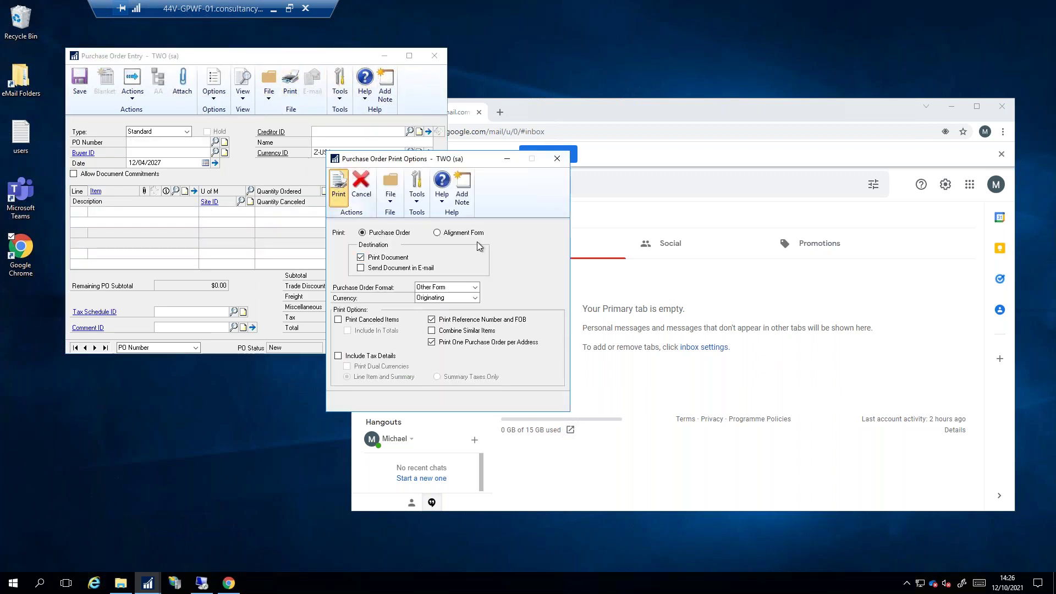
left_click(447, 303)
left_click(529, 283)
left_click(519, 299)
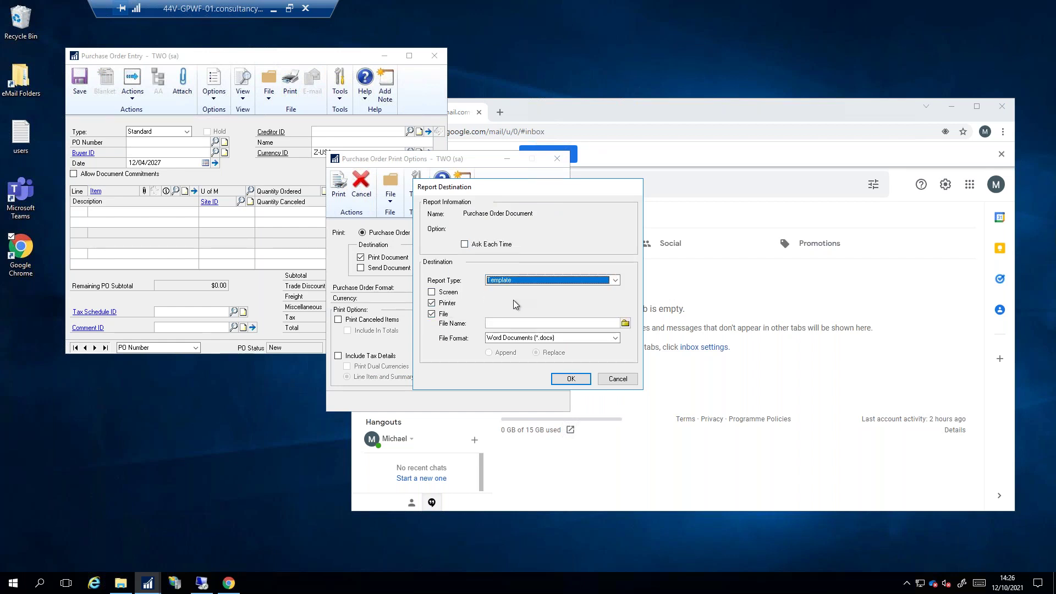
left_click(432, 314)
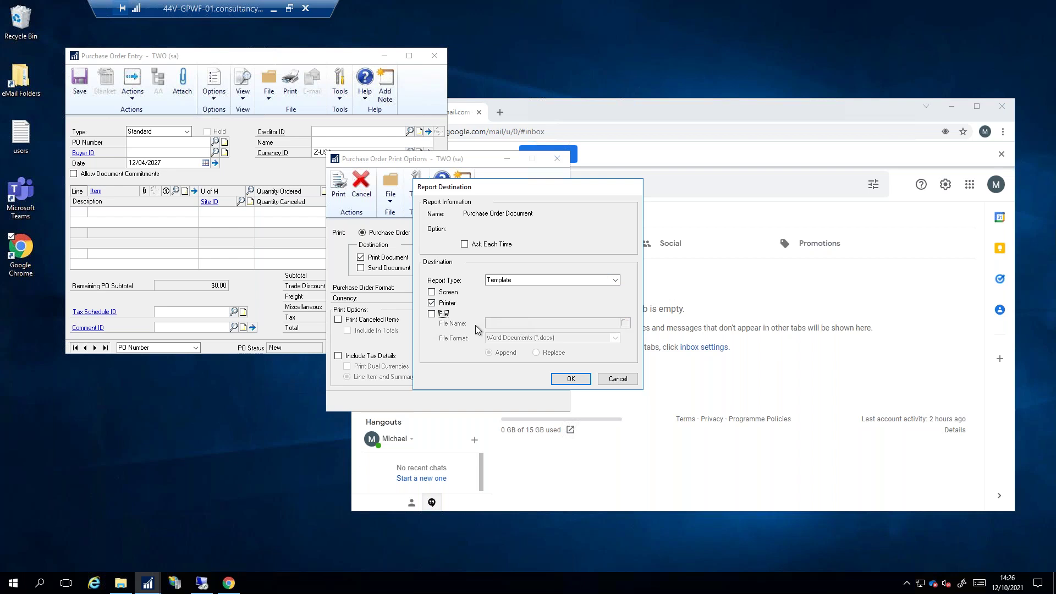
left_click(550, 338)
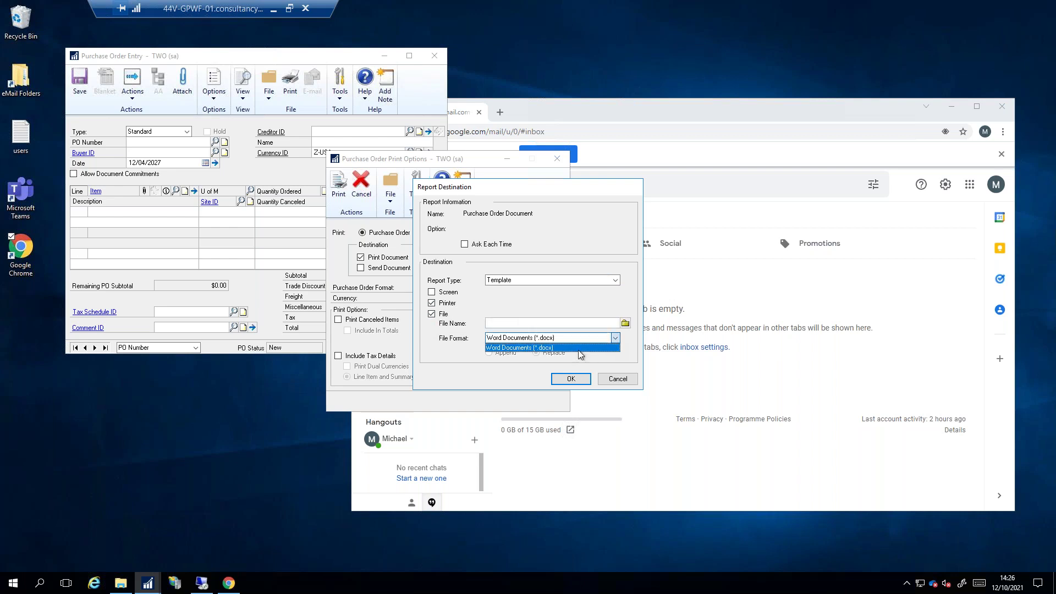
left_click(519, 350)
Turn off printer output and export the purchase order to the Desktop as PODetails.docx
left_click(538, 322)
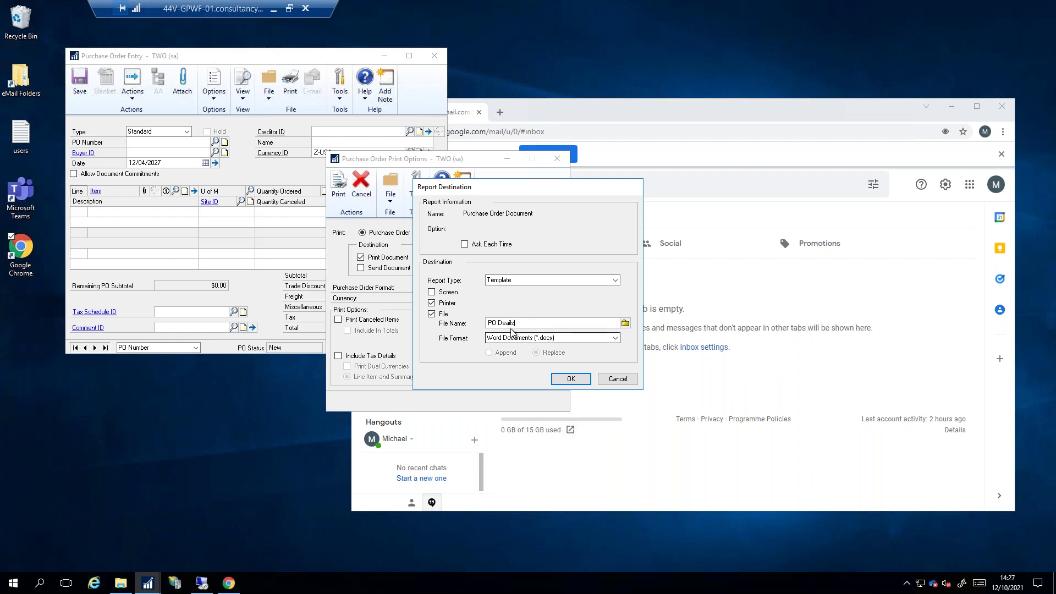
left_click(451, 304)
left_click(437, 315)
left_click(431, 314)
left_click(511, 324)
left_click(626, 323)
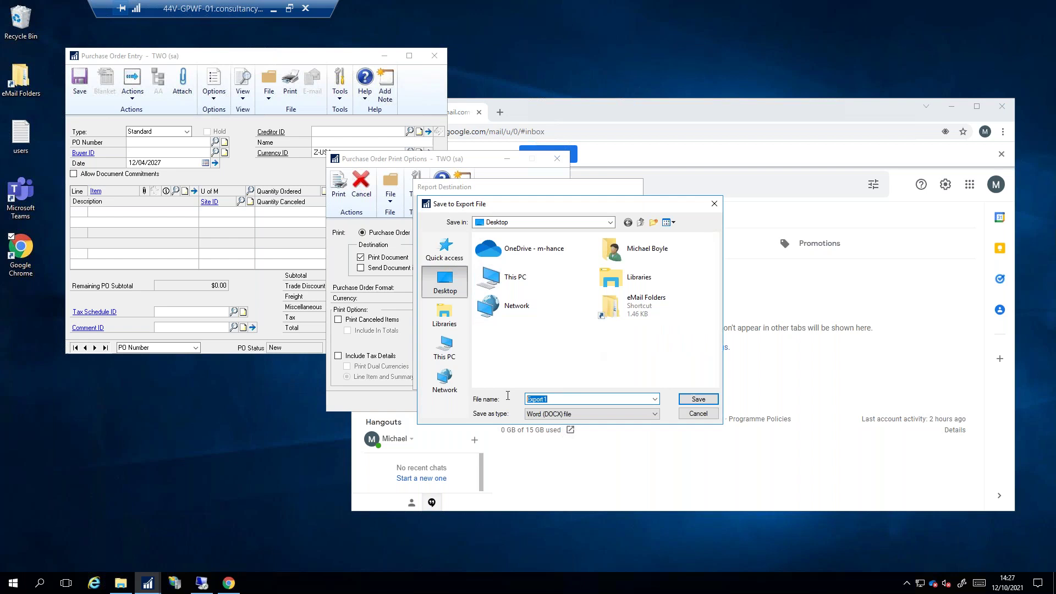
type("PODetails")
left_click(699, 398)
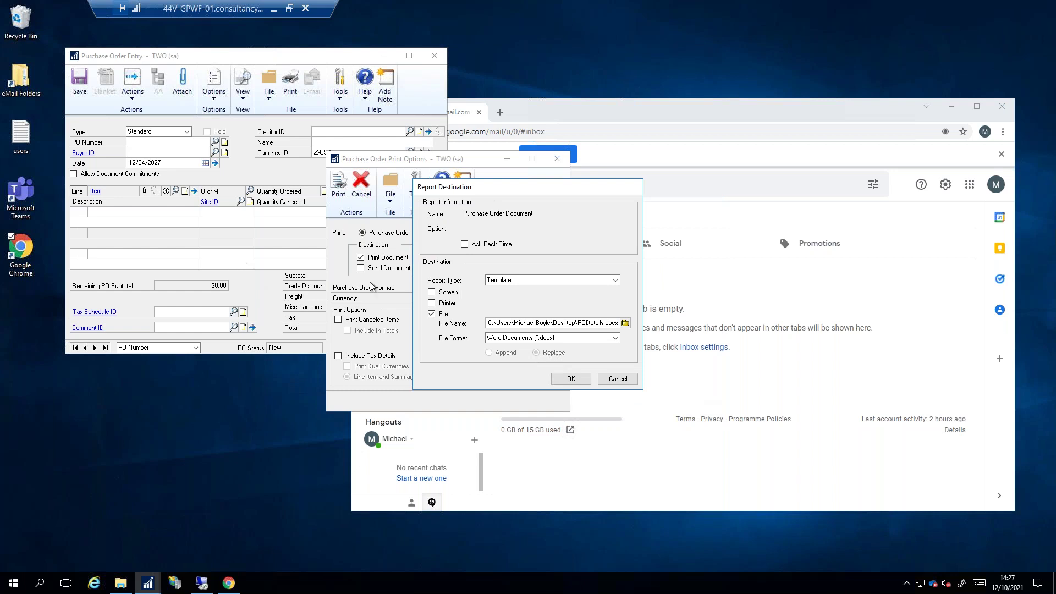
left_click(571, 378)
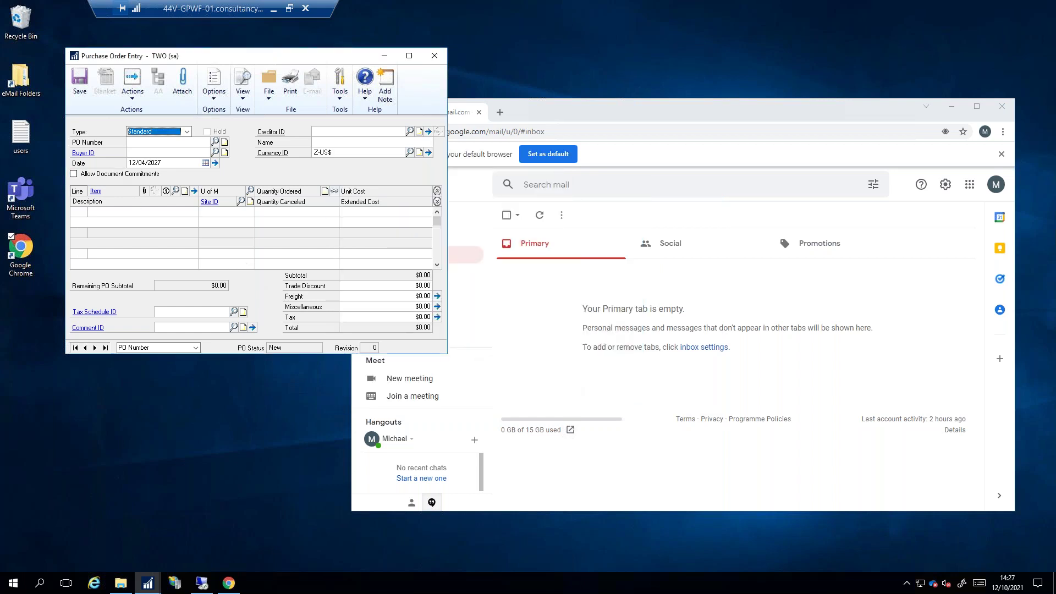
Move the purchase order window clear of the desktop icons and select the exported Fabrikam, Inc. purchase order file
left_click_drag(331, 57, 476, 56)
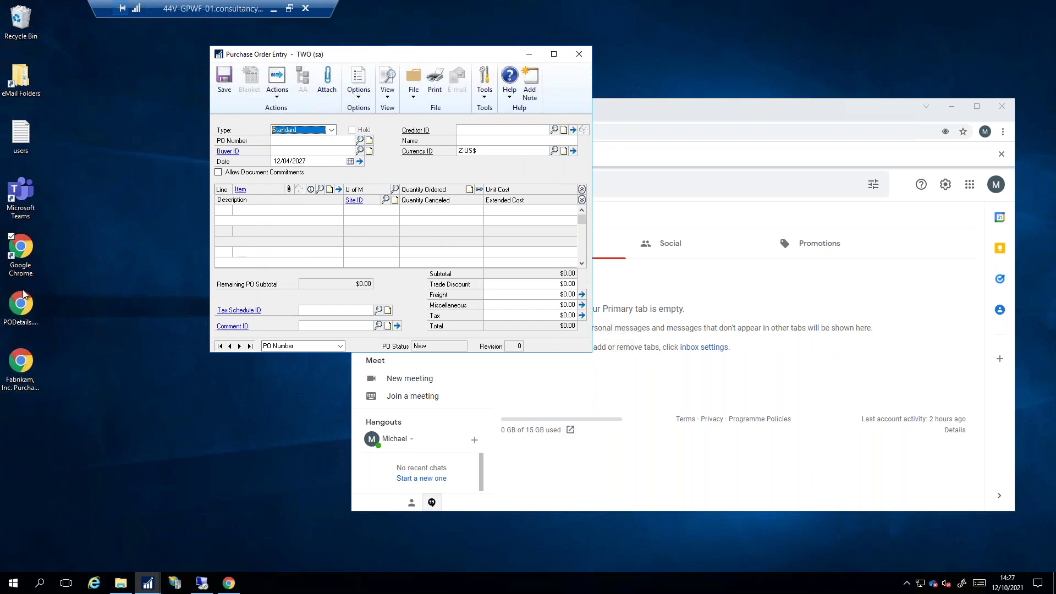
left_click(27, 382)
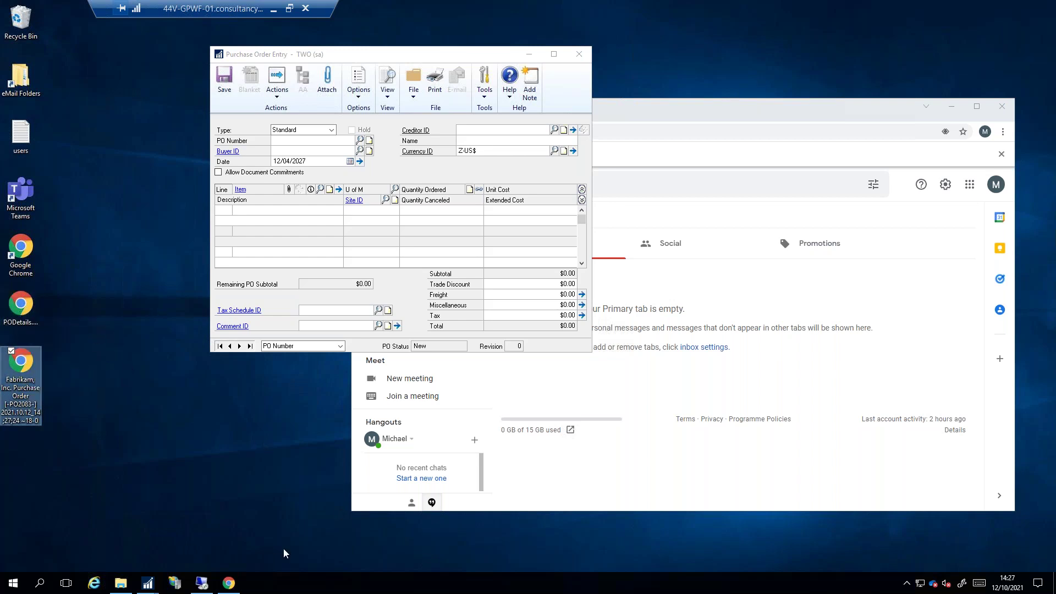
Bring up the TechSumit_TipsTricks folder and load the last purchase order, for A Travel Company, in Purchase Order Entry
left_click(121, 583)
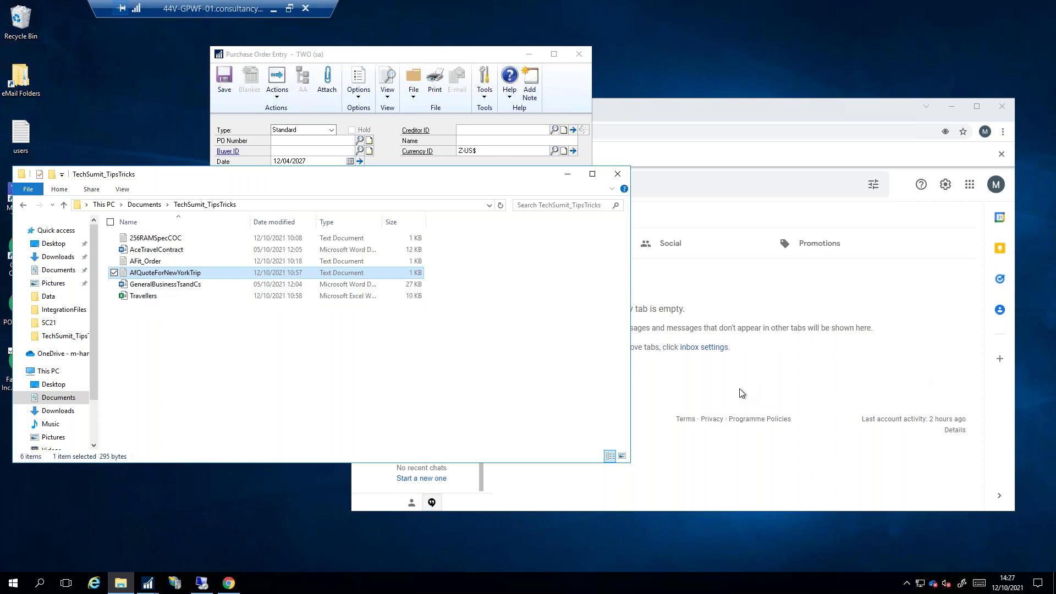
left_click(257, 375)
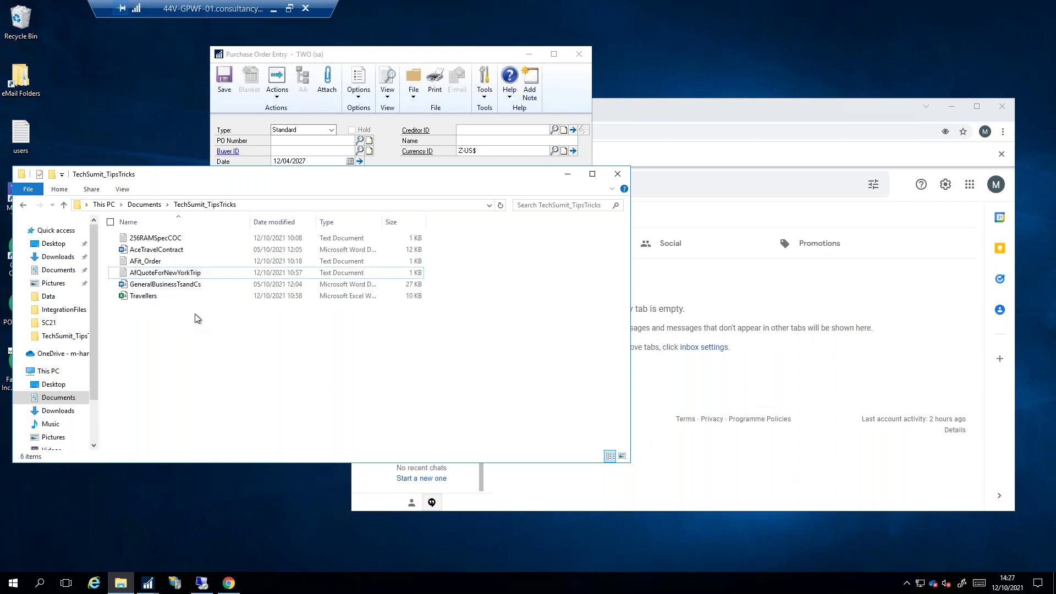
left_click(458, 51)
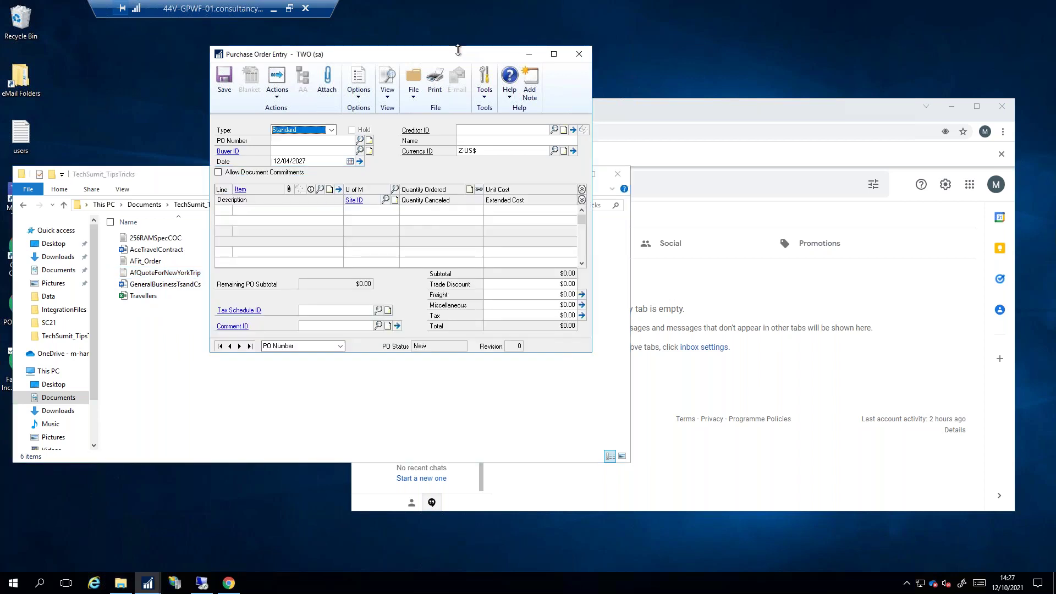
left_click(249, 346)
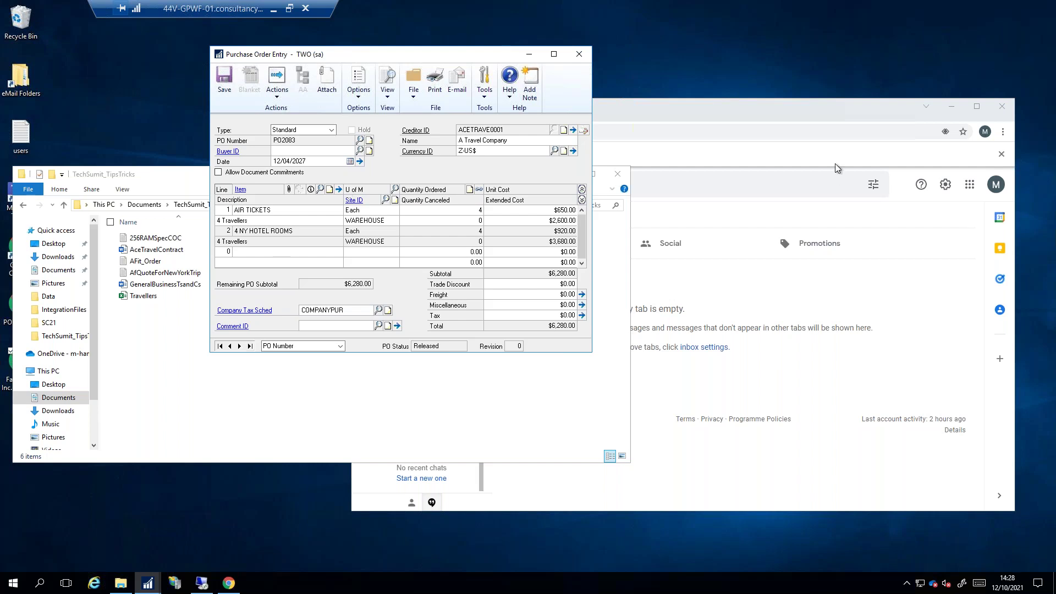
Switch to Gmail and reload the inbox to look for the e-mailed purchase order
key("alt+Tab")
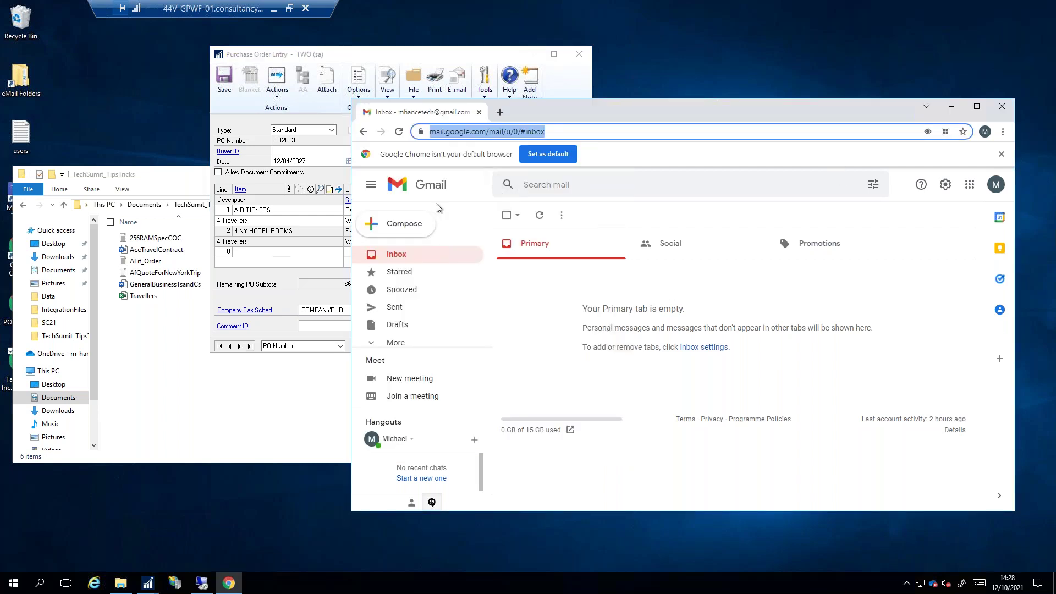
left_click(393, 137)
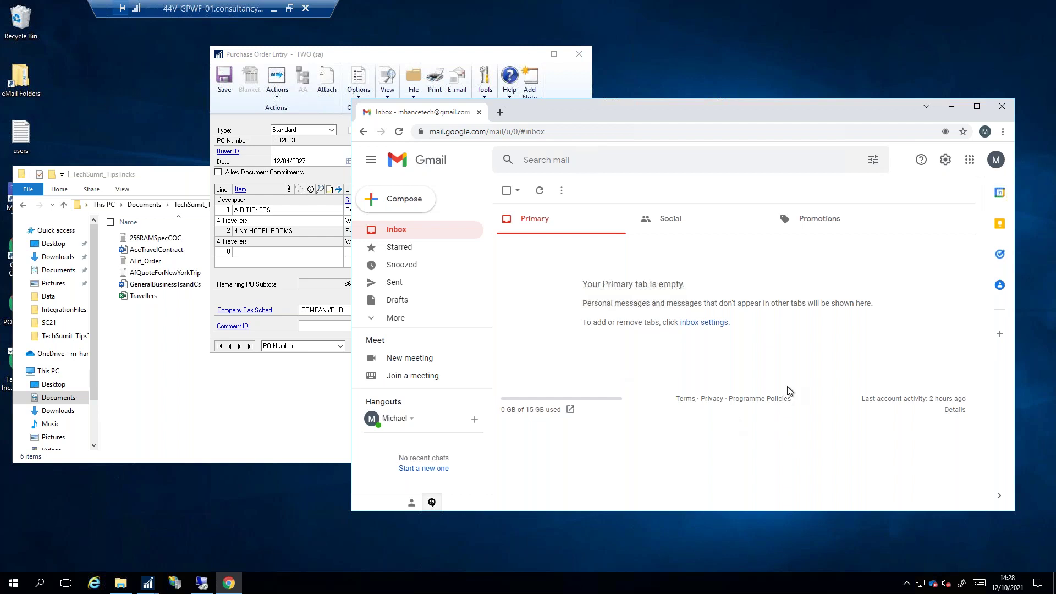
left_click(405, 249)
left_click(396, 230)
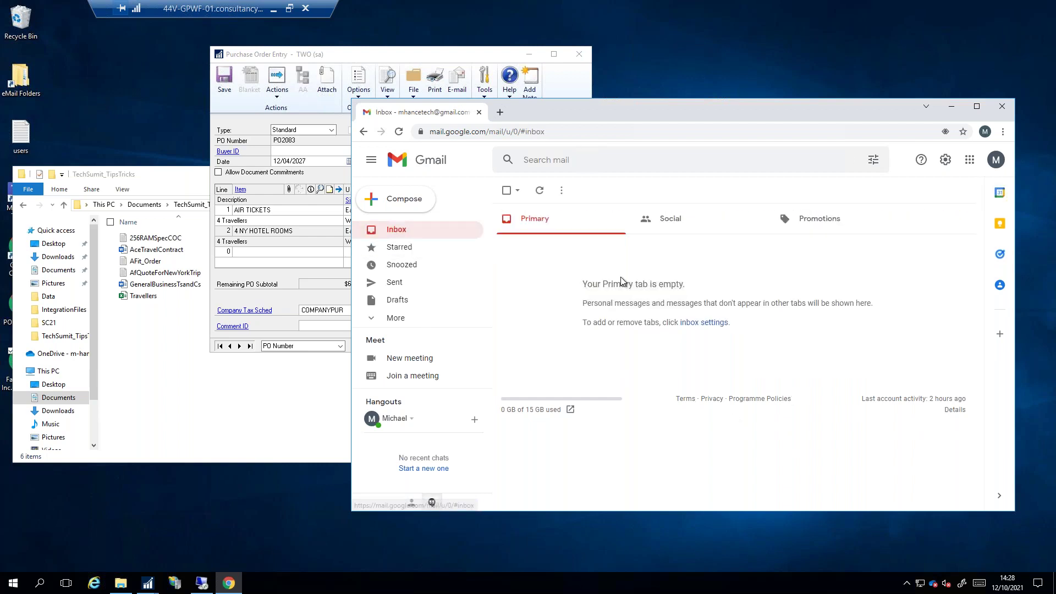
left_click(399, 131)
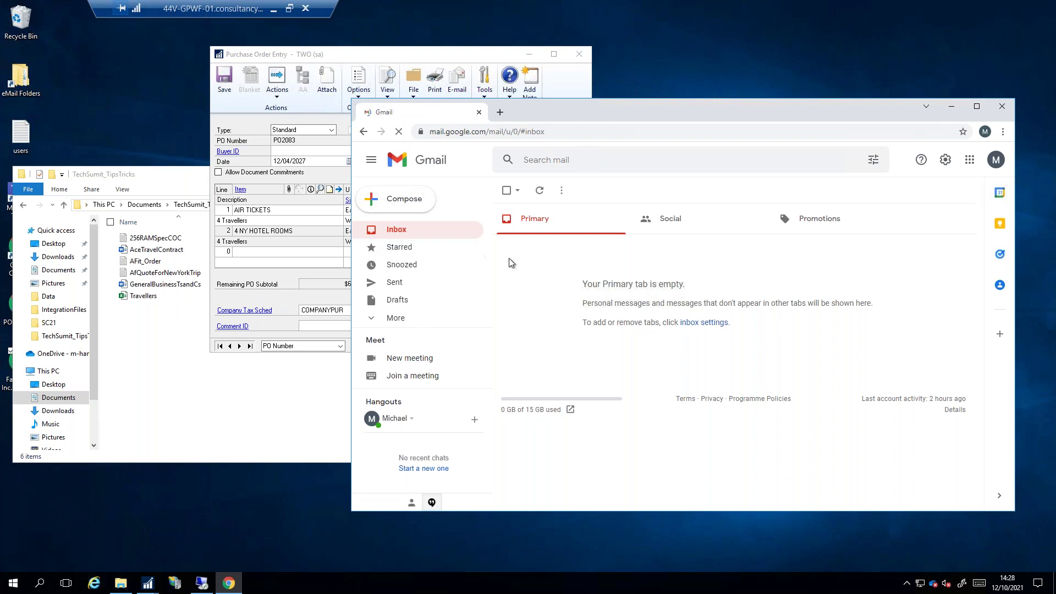
Open the Travellers workbook from the TechSumit_TipsTricks folder in Excel to view the passenger details
left_click(328, 149)
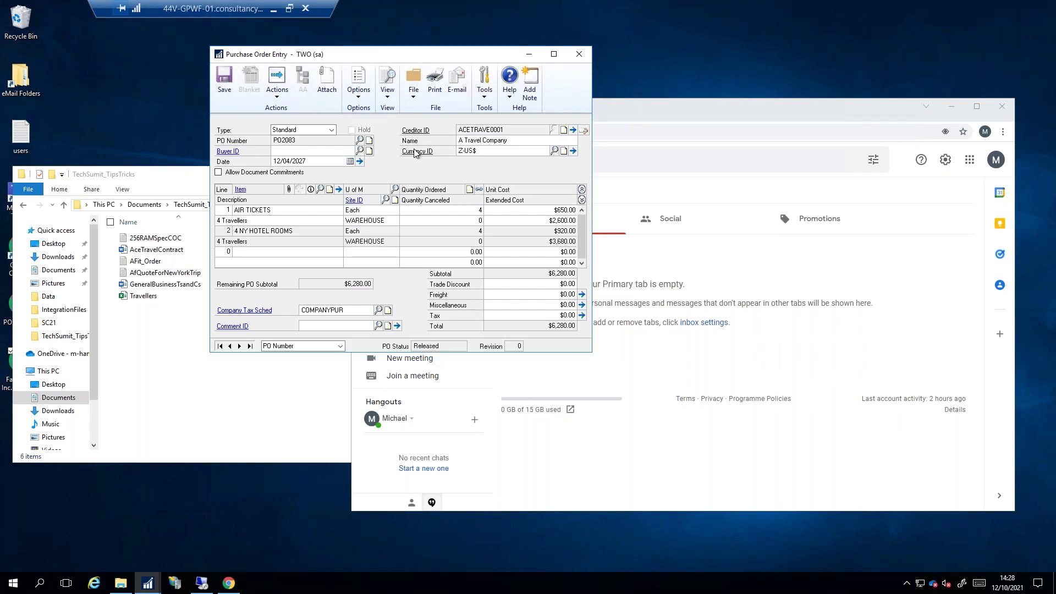
left_click(159, 297)
double_click(305, 295)
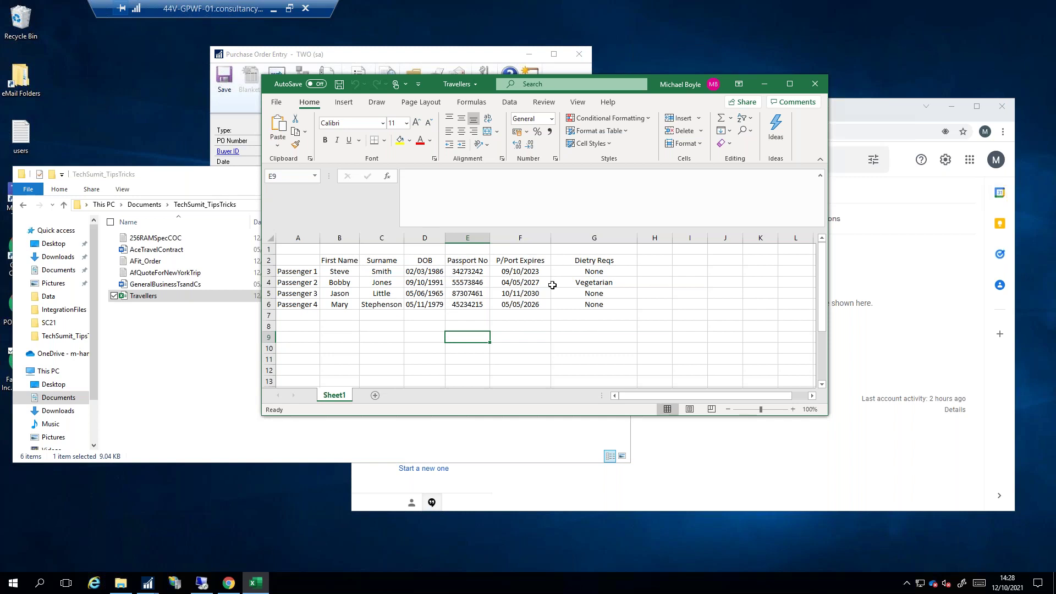
Close the travellers workbook and attach the file Travellers from the TechSumit_TipsTricks folder to the A Travel Company purchase order
left_click(814, 85)
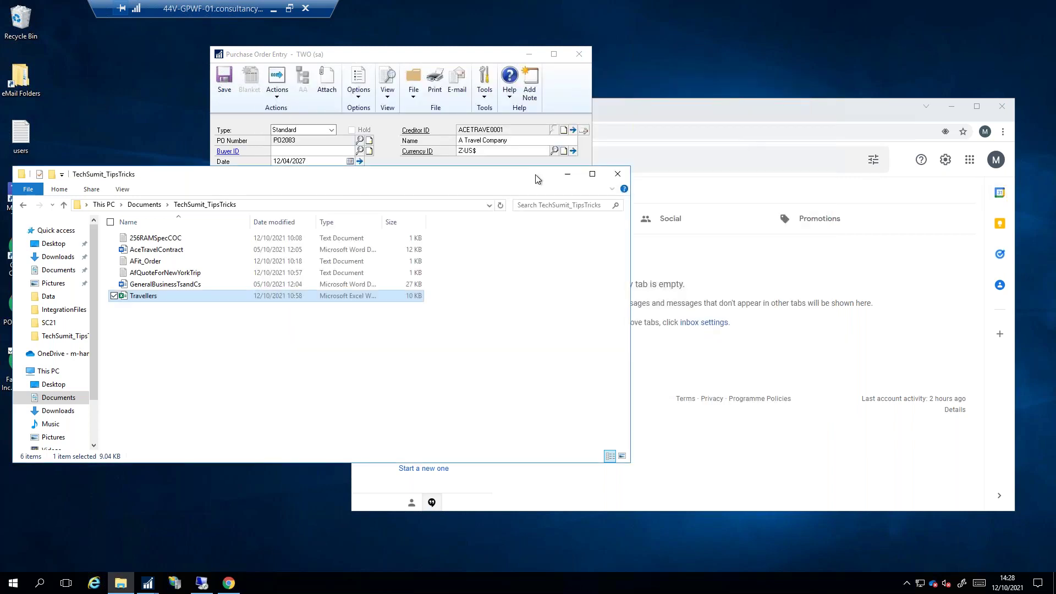
left_click(322, 60)
left_click(325, 86)
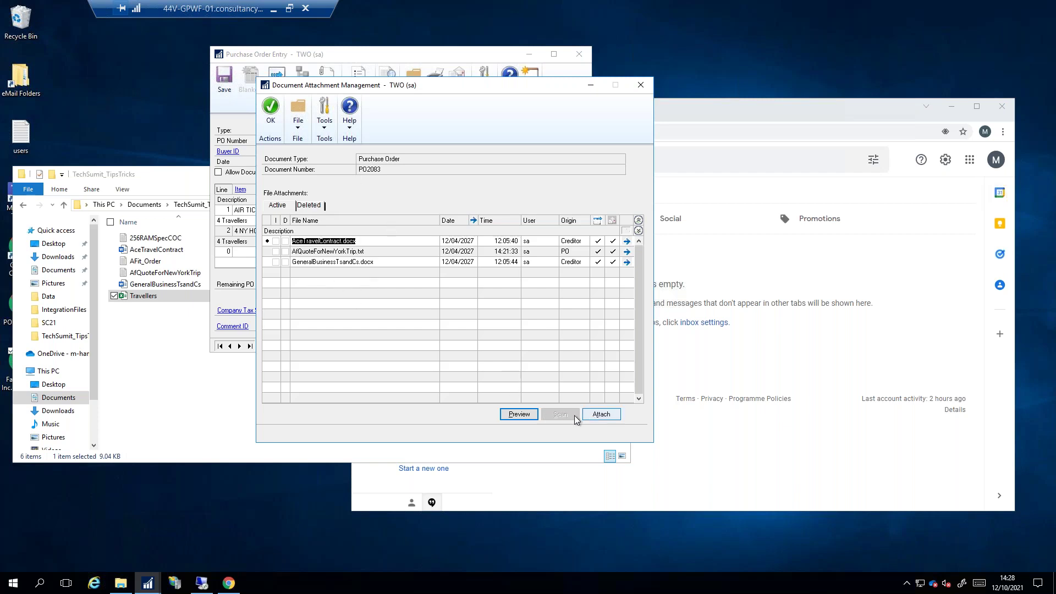
left_click(595, 415)
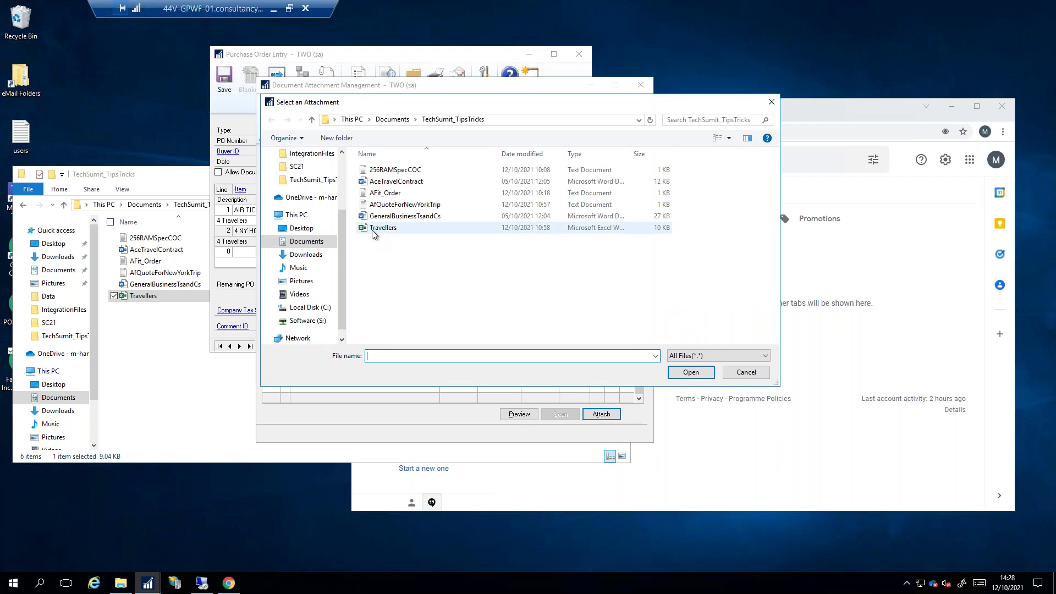
double_click(378, 231)
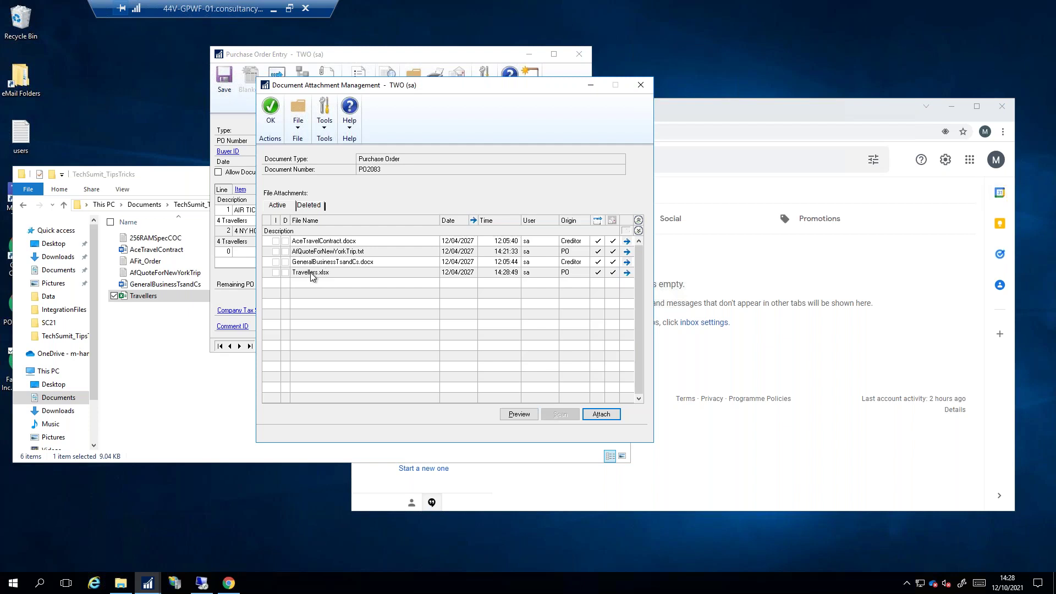
left_click(270, 113)
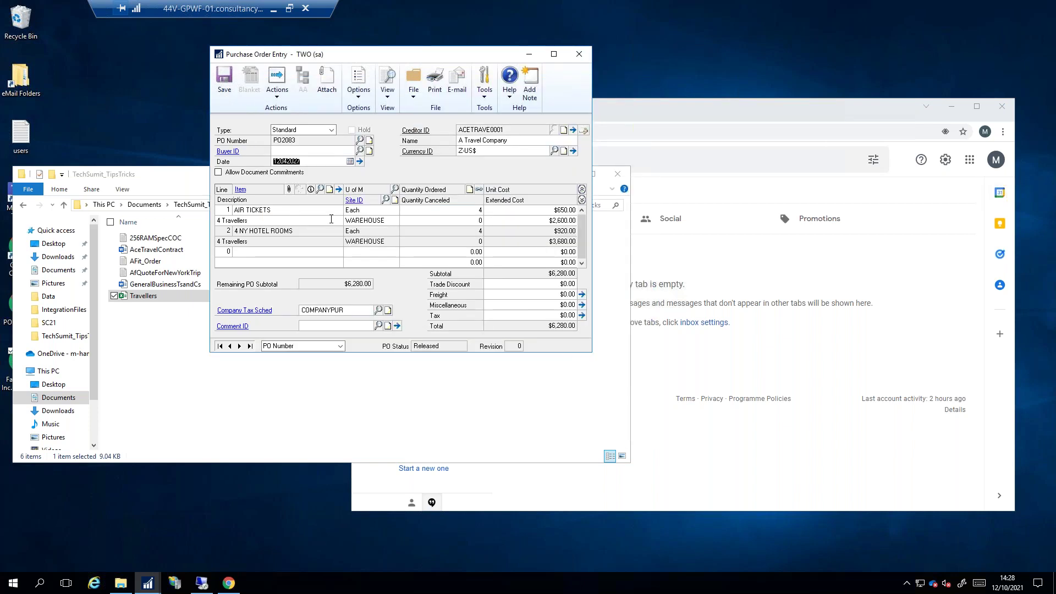
Preview the attached Travellers.xlsx from the purchase order's attachment list, and close the preview and the list
left_click(321, 93)
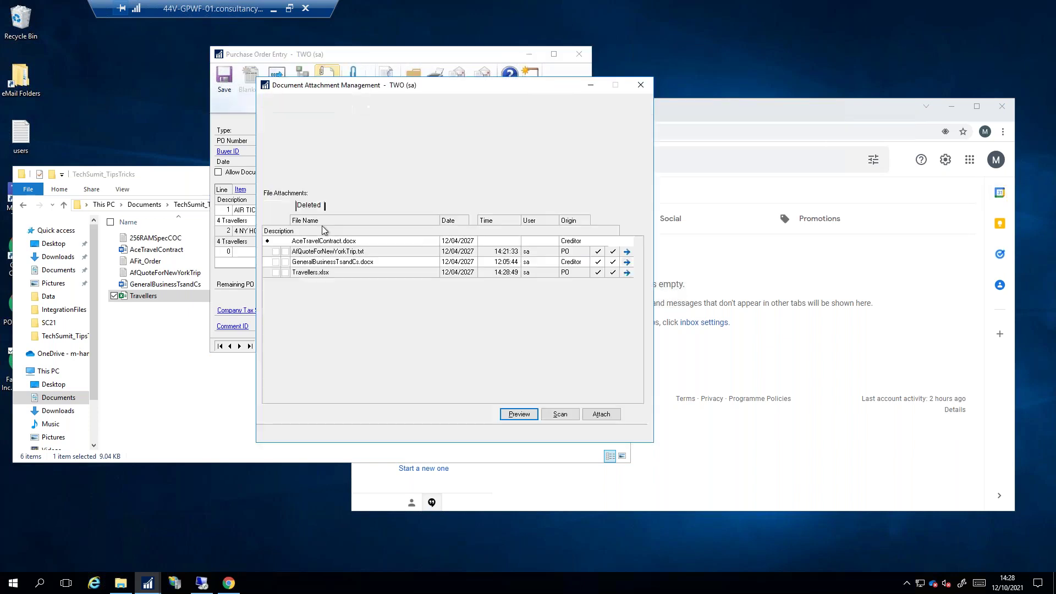
left_click(322, 272)
left_click(518, 413)
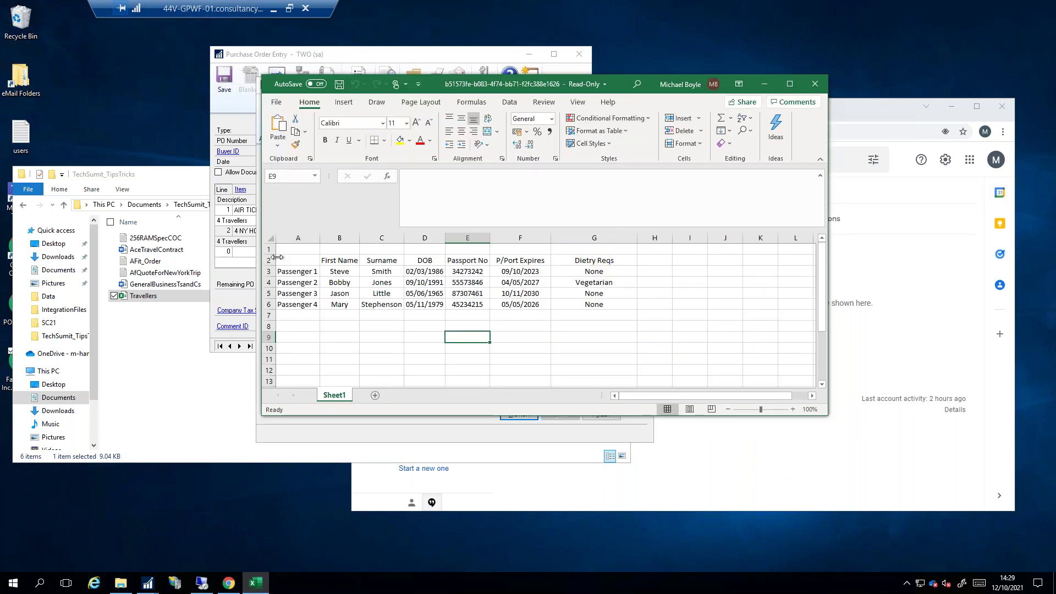
left_click(814, 84)
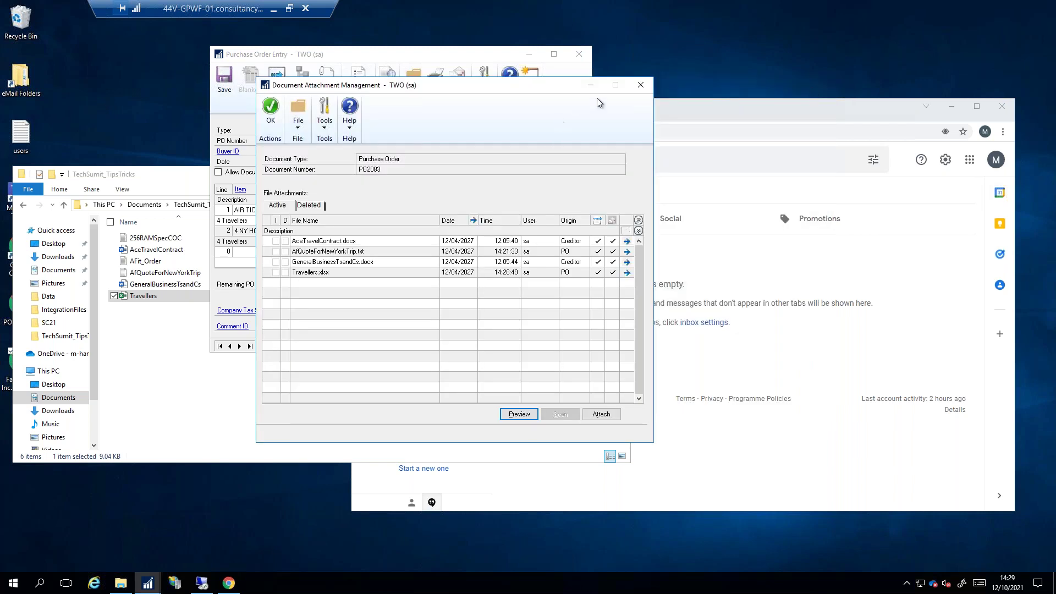
left_click(640, 84)
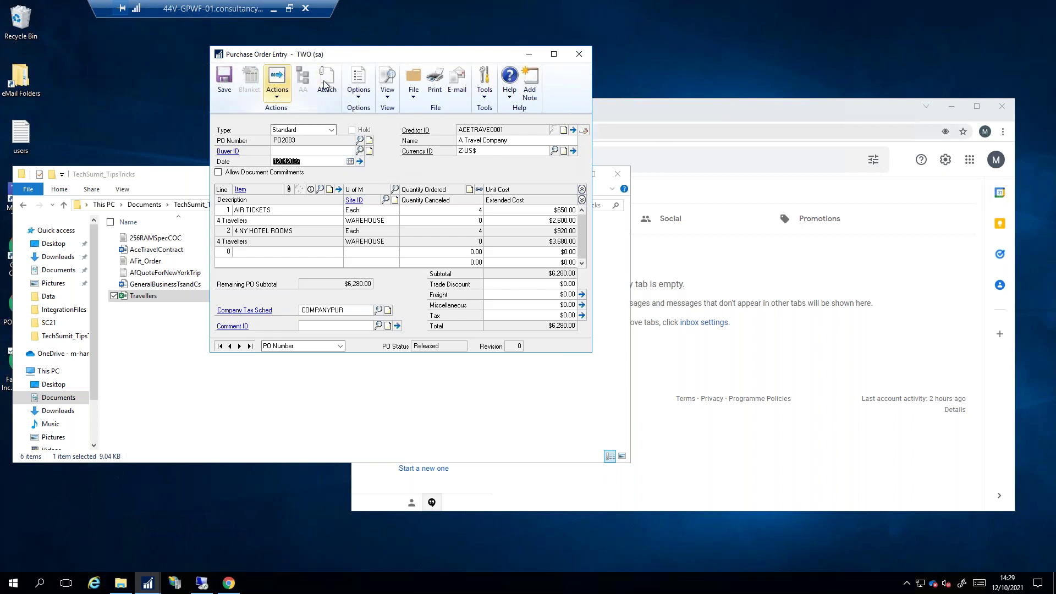
Switch to Gmail, open the purchase order request message and examine its attached Word purchase order
left_click(703, 108)
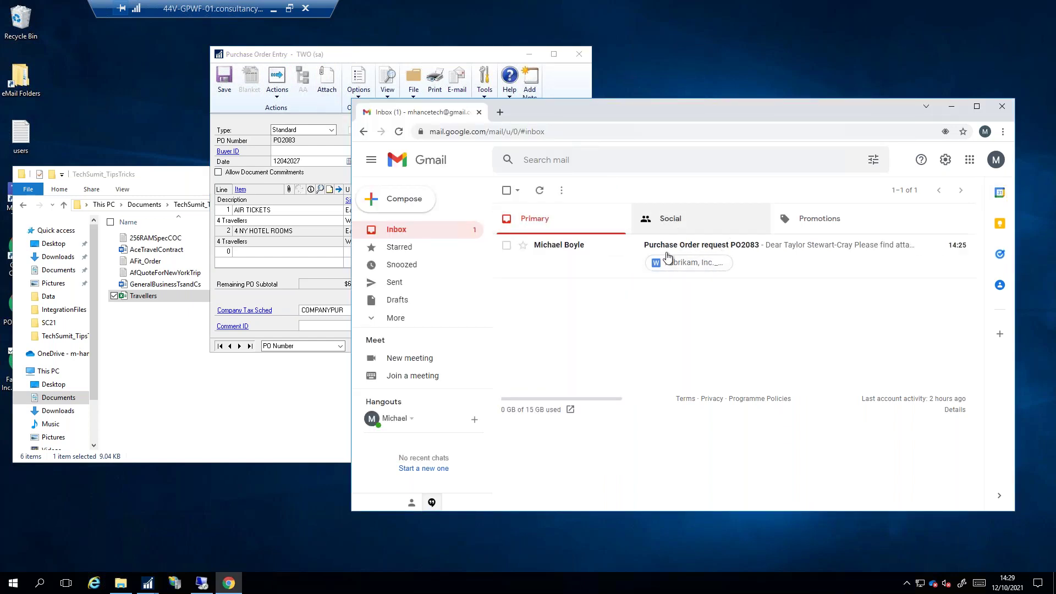
left_click(715, 273)
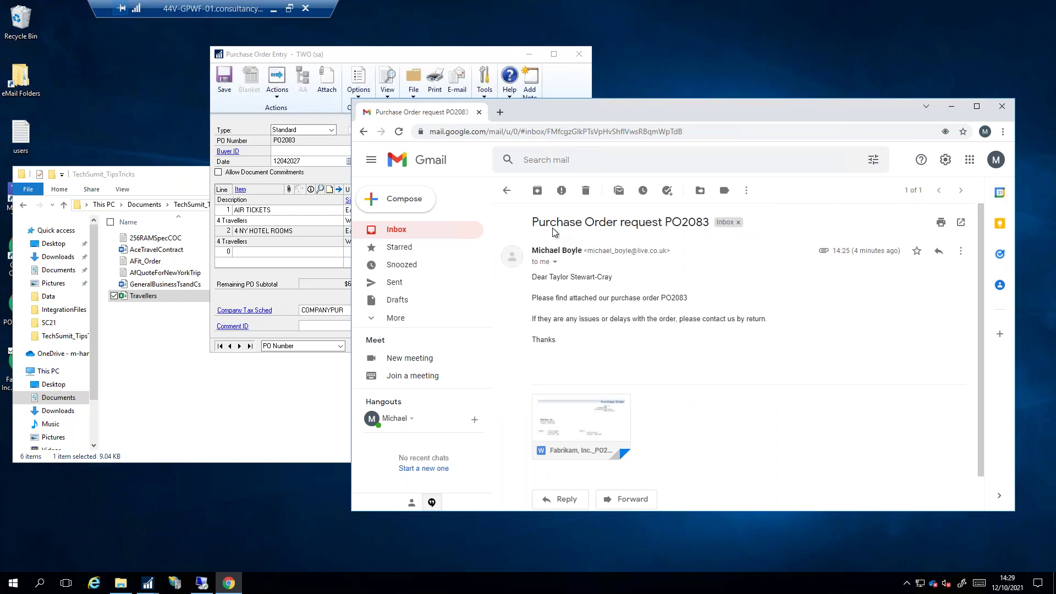
mouse_move(570, 434)
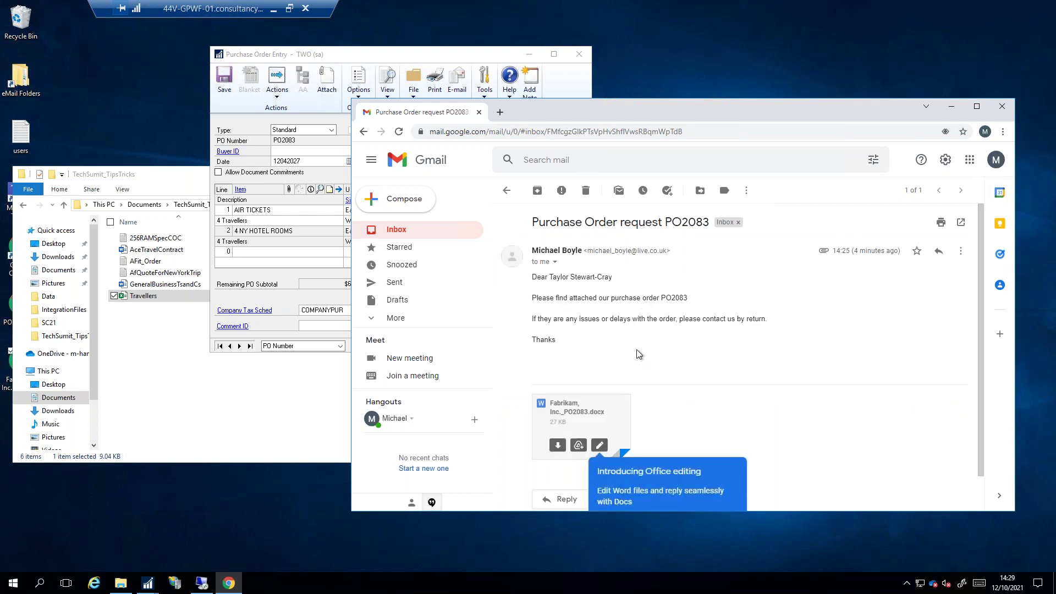
scroll(571, 438, "down", 1)
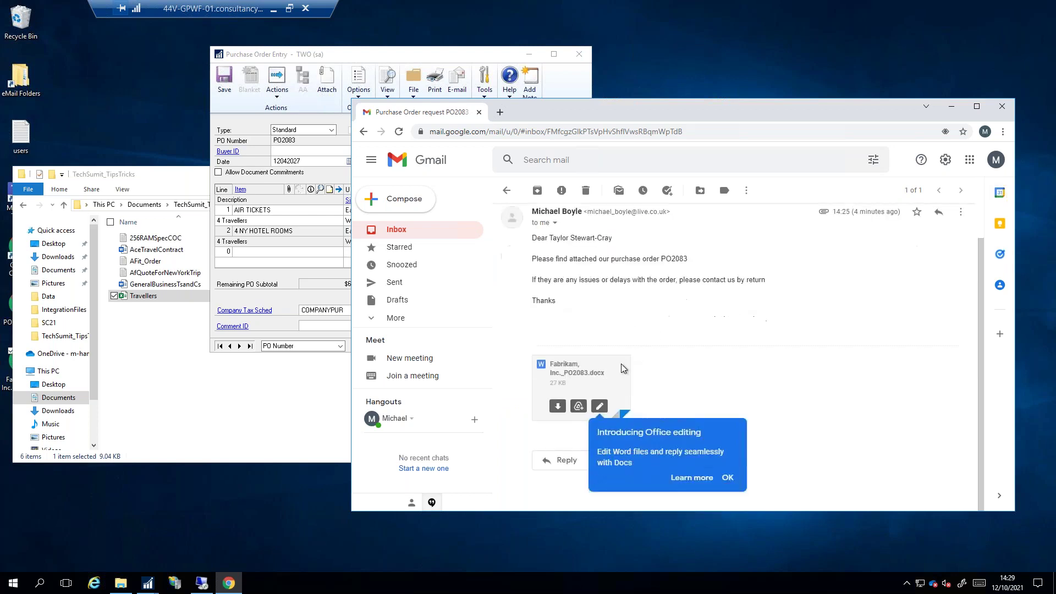
left_click(562, 371)
scroll(549, 365, "down", 3)
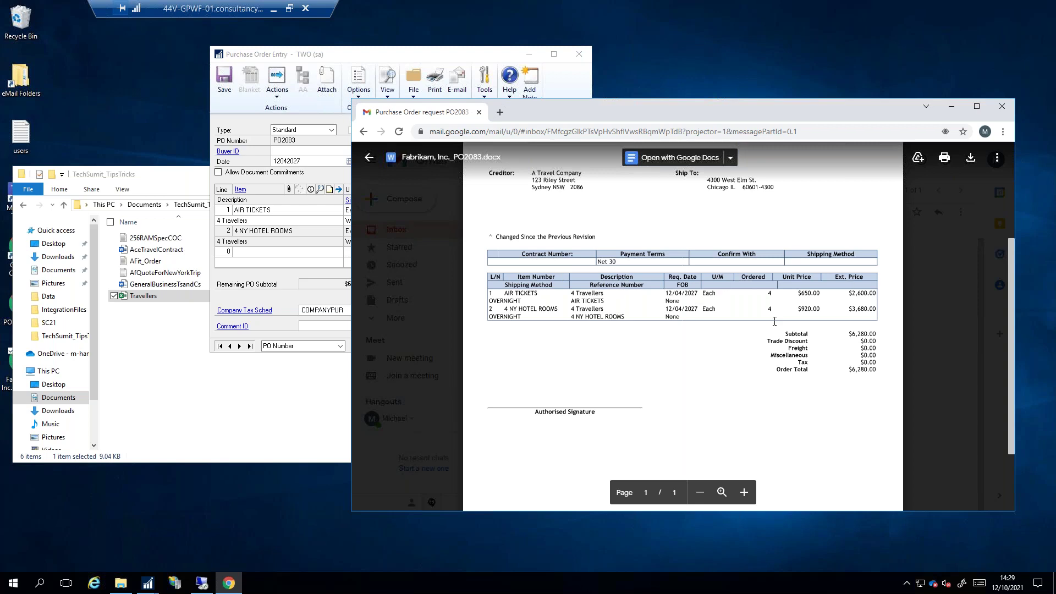
scroll(774, 321, "up", 3)
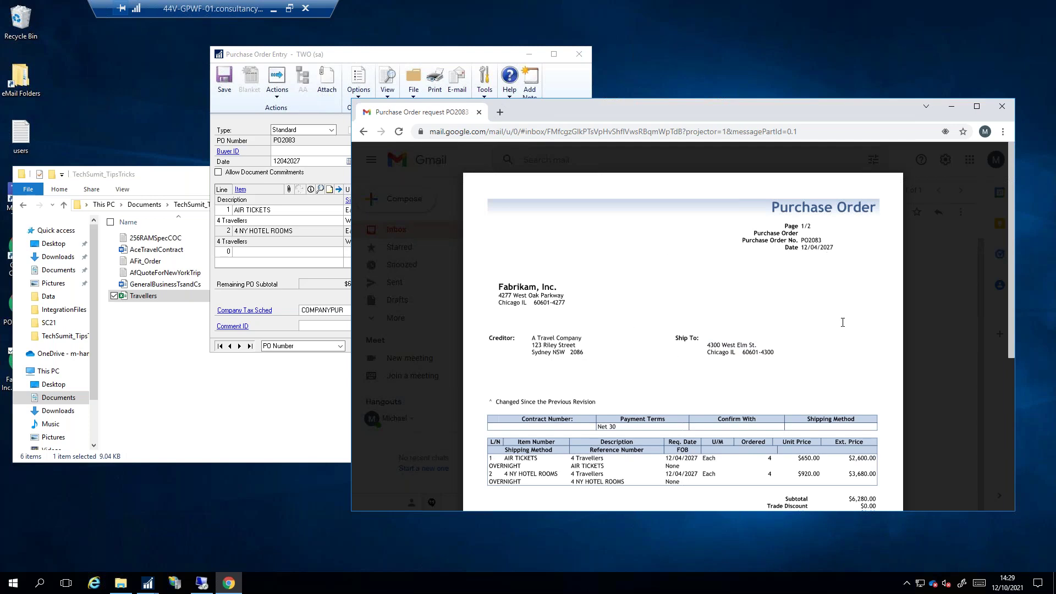
scroll(735, 332, "down", 5)
scroll(734, 332, "up", 5)
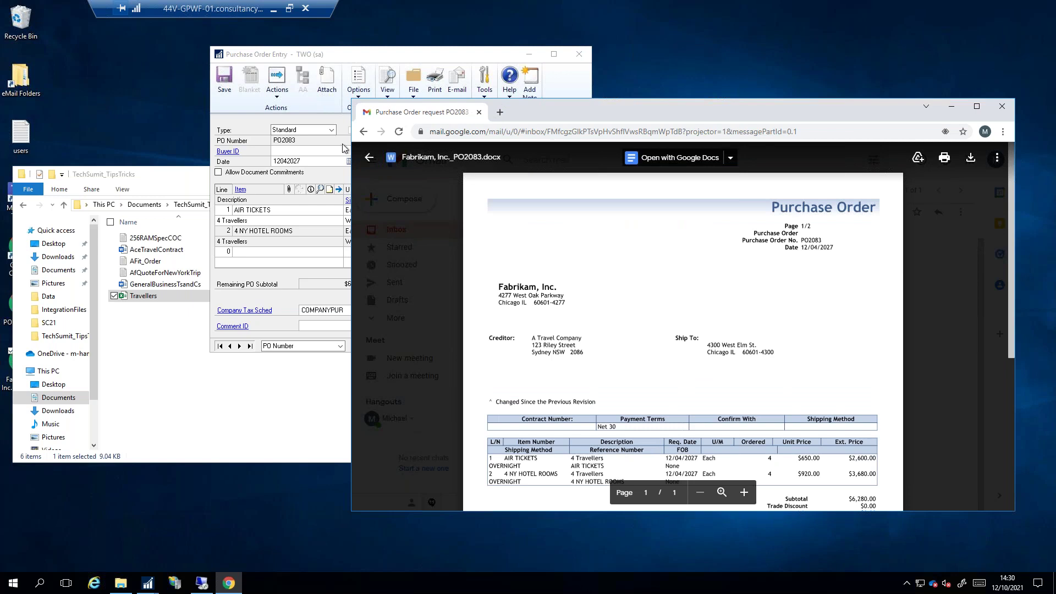
left_click(369, 157)
Back in Purchase Order Entry, select Travellers.xlsx, AceTravelContract.docx and GeneralBusinessTsandCs.docx to send in the e-mail, and check the order's e-mail details
left_click(414, 56)
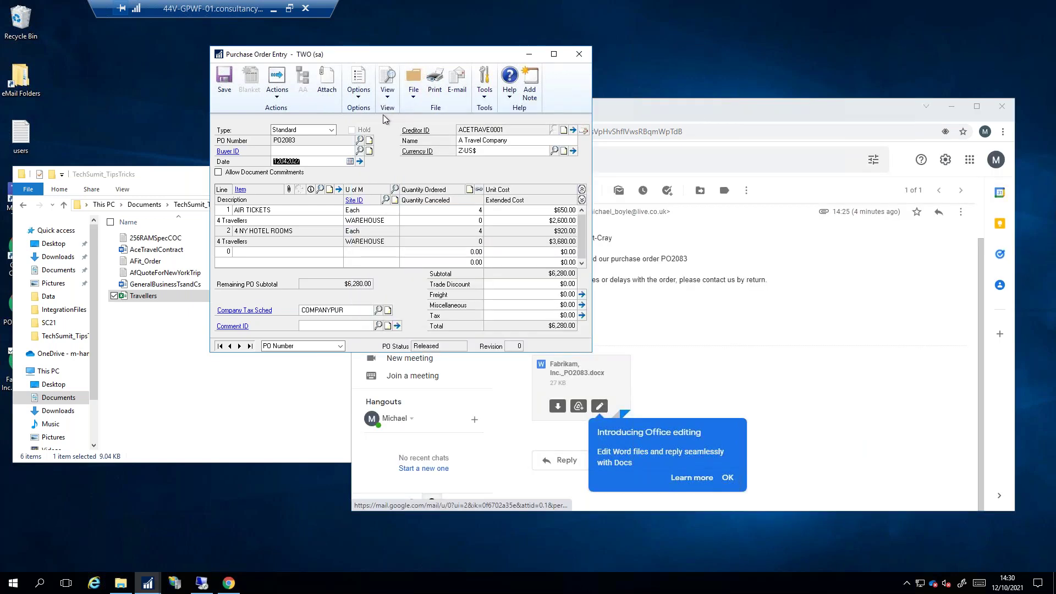
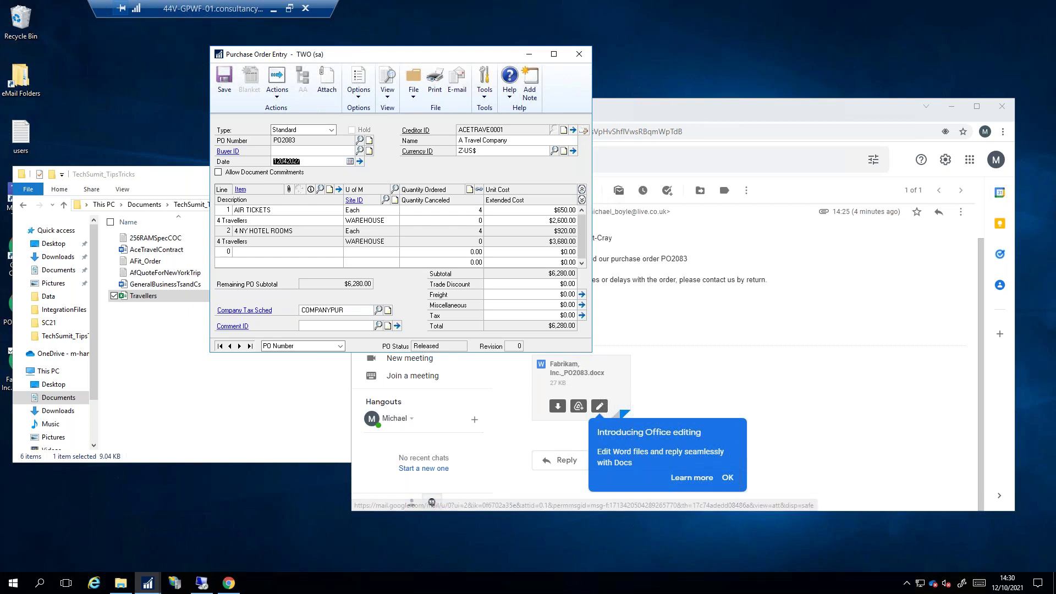
left_click(278, 101)
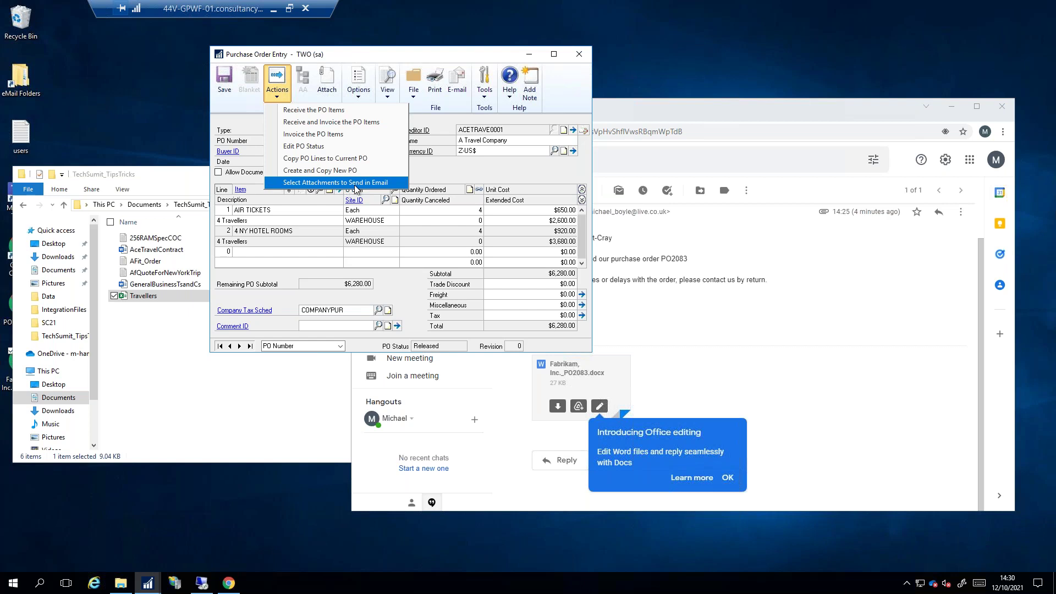
left_click(355, 183)
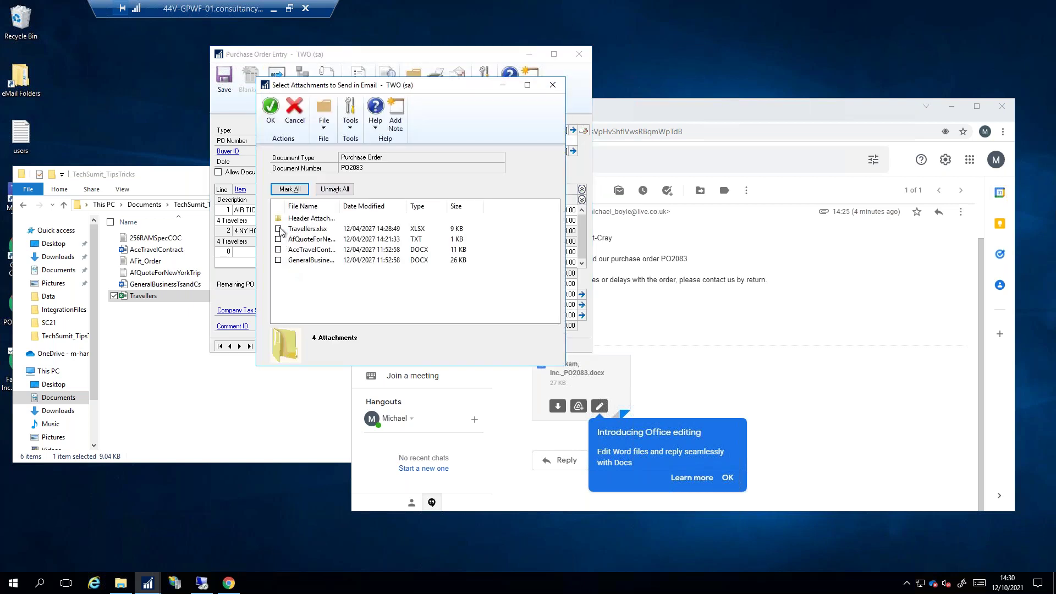
left_click_drag(407, 205, 400, 204)
left_click(278, 228)
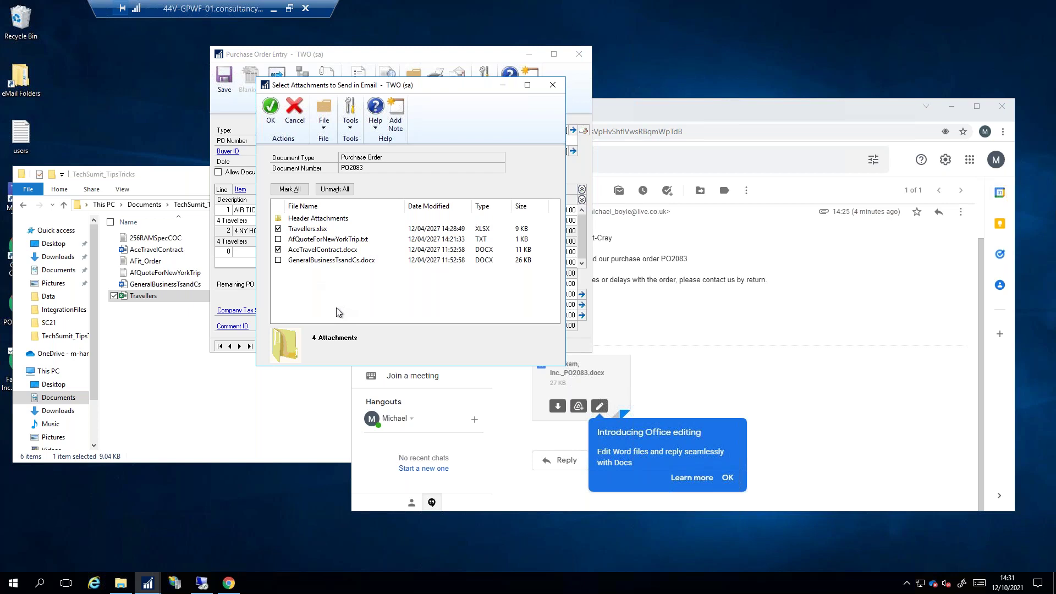
left_click(278, 260)
left_click(271, 114)
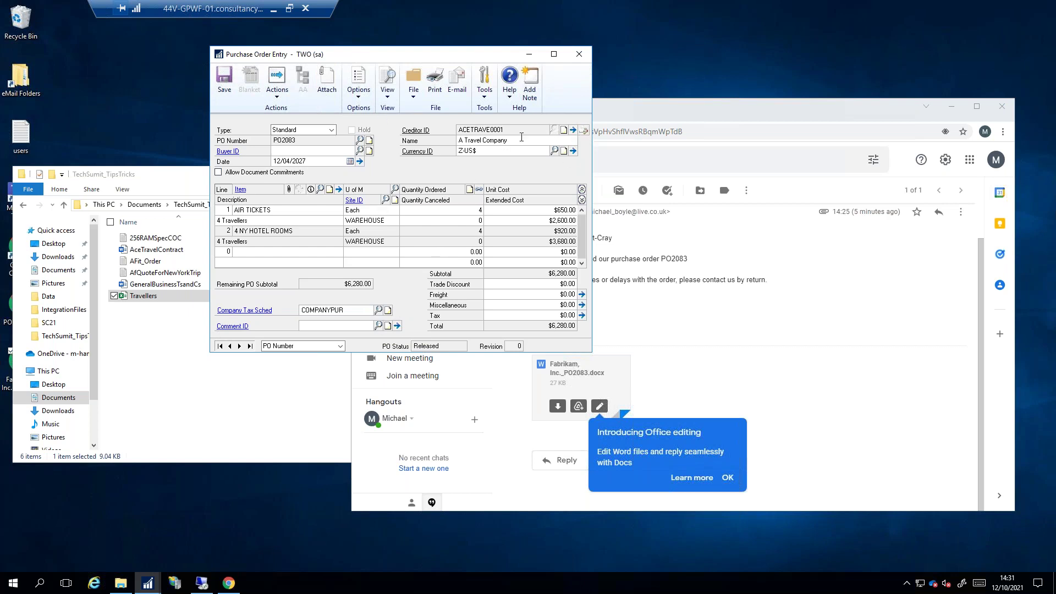
left_click(583, 132)
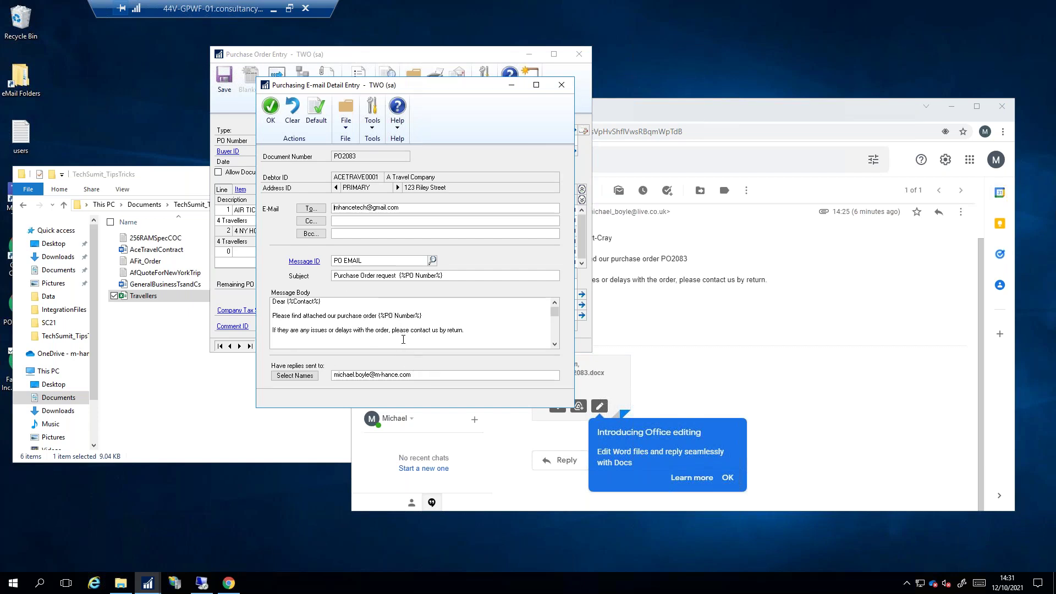
left_click(561, 84)
Add comment ID PO COMMENTS to the order with the text "Please see the attchement for the break down of the travelling employees"
left_click(375, 323)
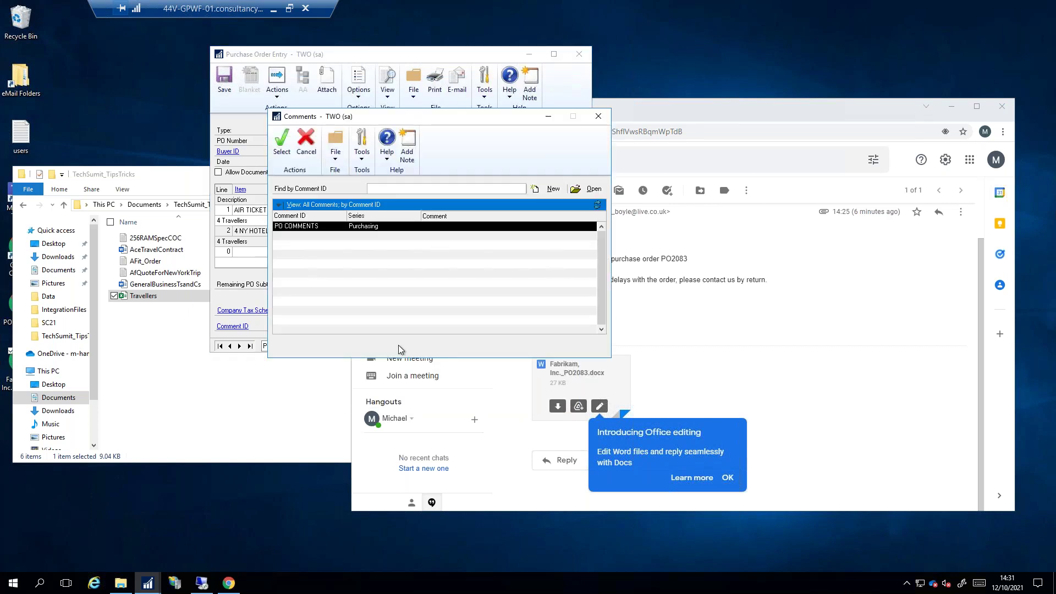
double_click(313, 226)
left_click(396, 326)
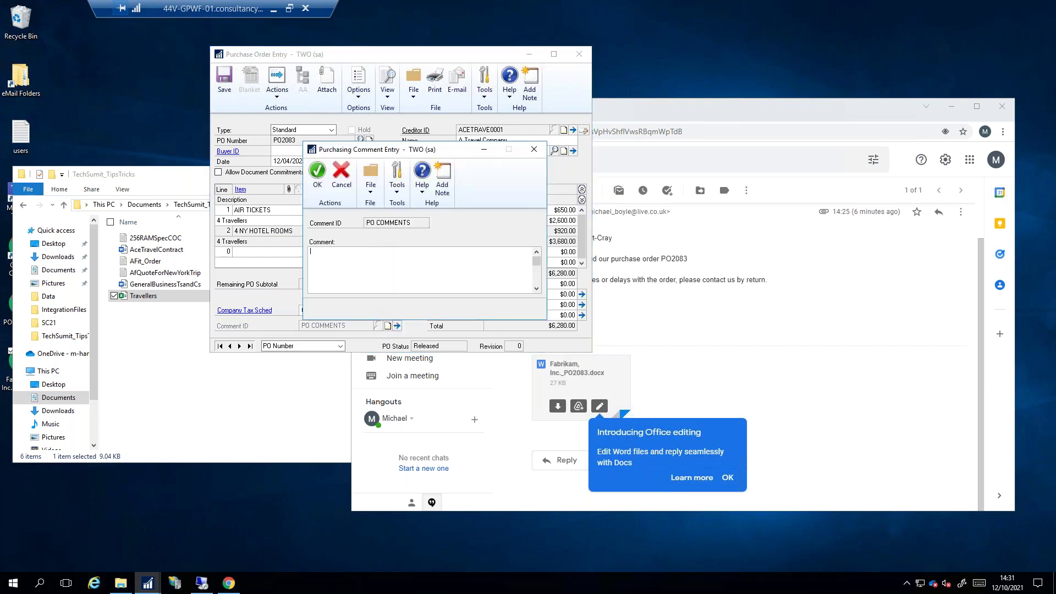
type("Please see the attchement for the break down of the travelling empl")
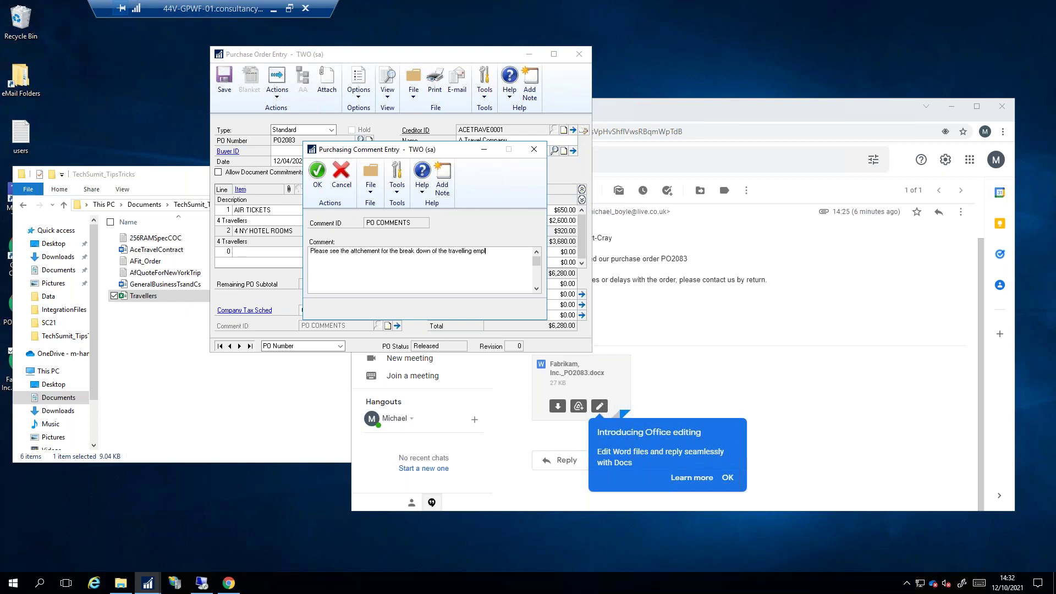
type("yees")
left_click(319, 181)
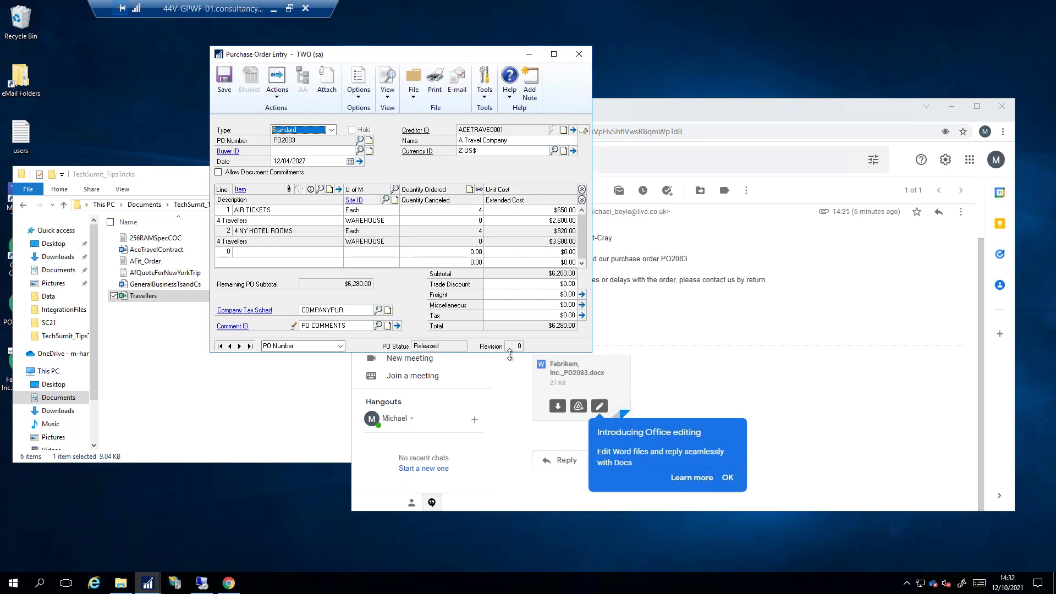
E-mail the purchase order to the creditor, saving the changes made to it
left_click(458, 95)
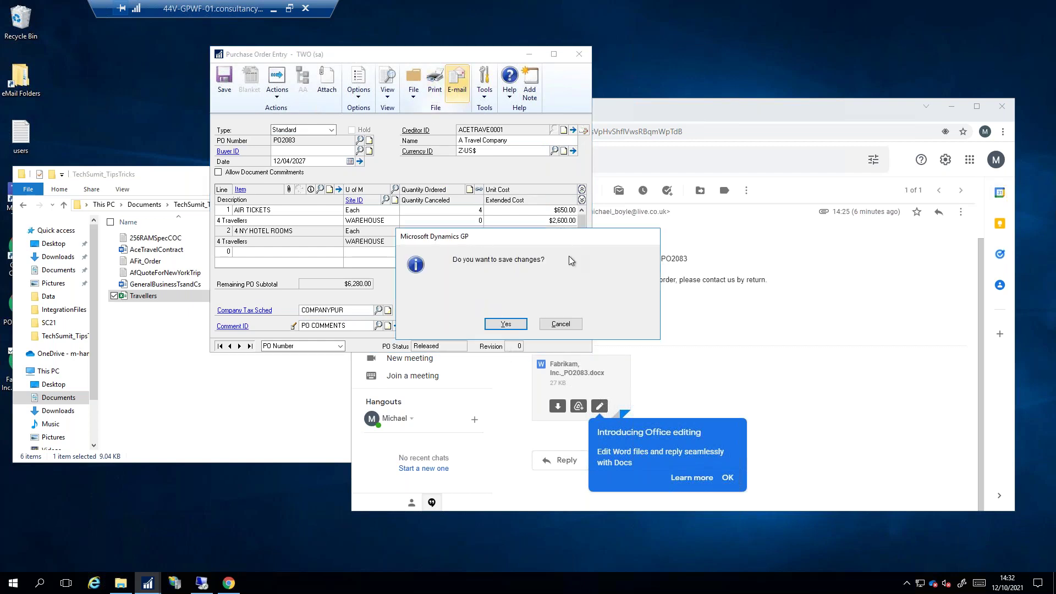
left_click(505, 324)
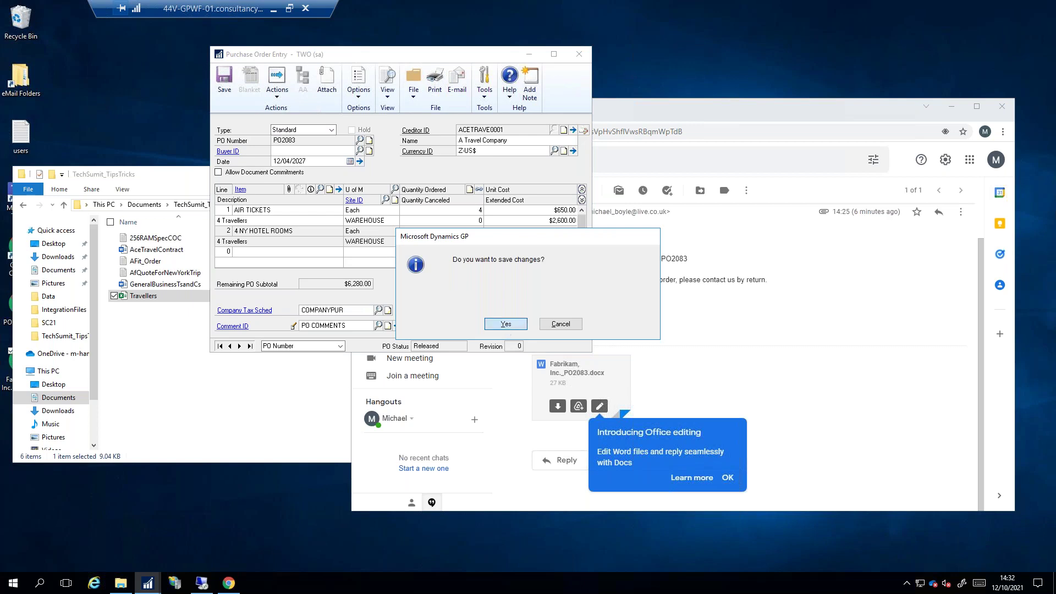
left_click(522, 335)
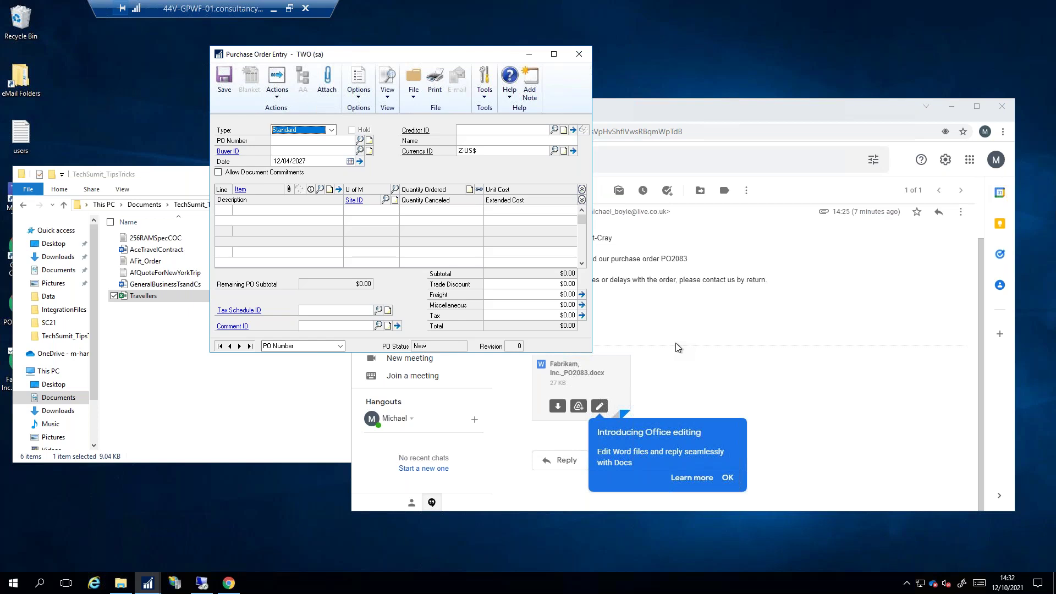
Reopen the last purchase order to review its file attachments, and return to the main Microsoft Dynamics GP window
left_click(249, 346)
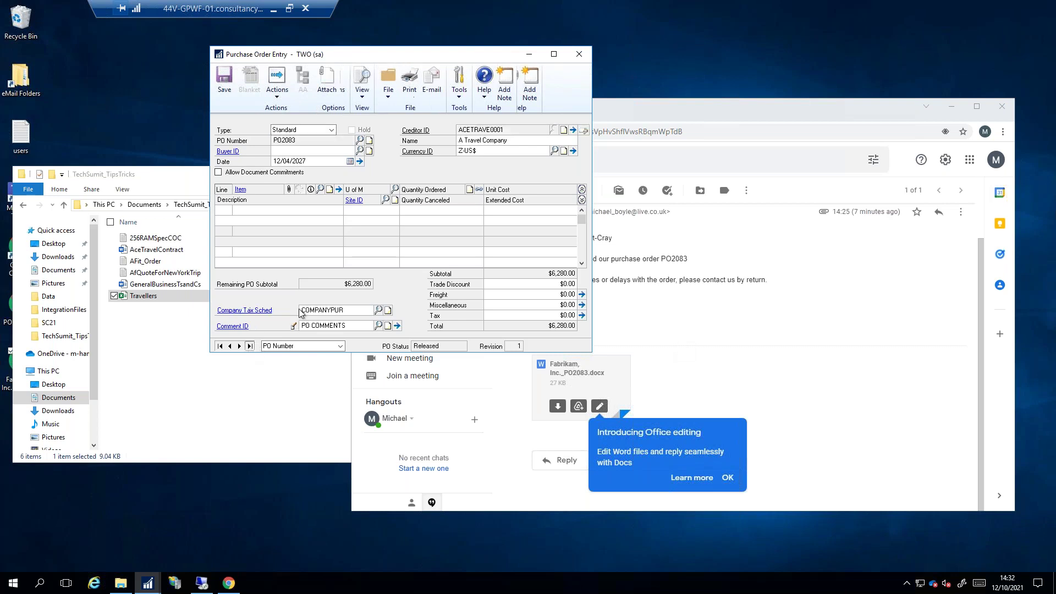
left_click(324, 92)
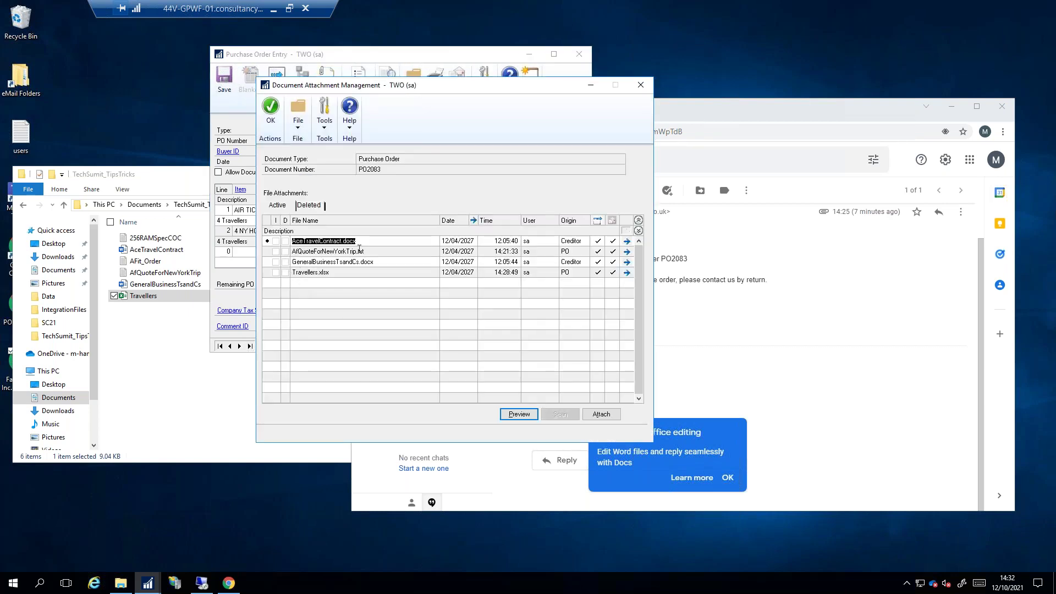
left_click(639, 87)
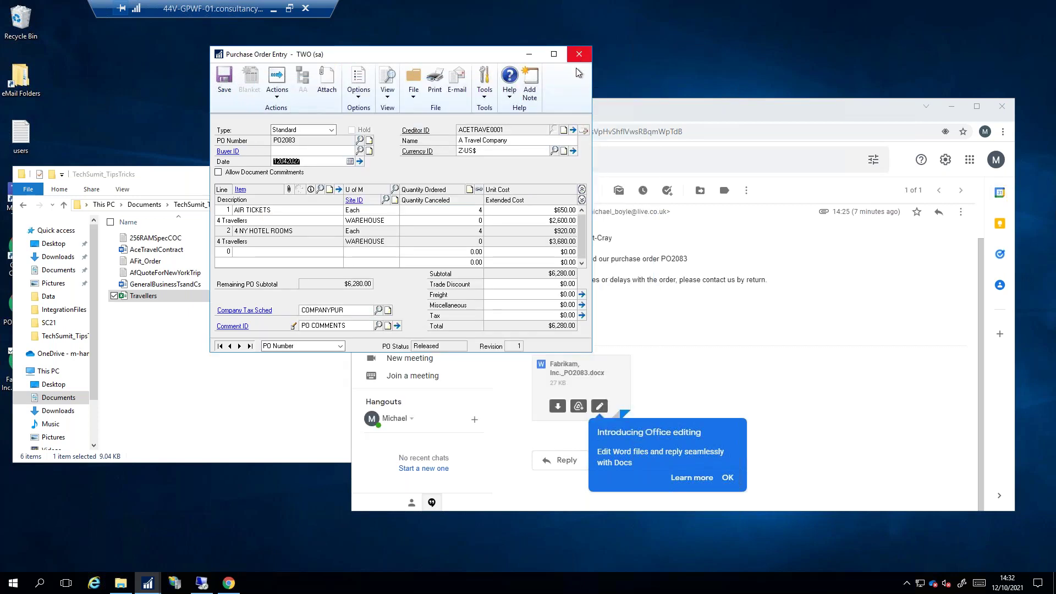
left_click(579, 54)
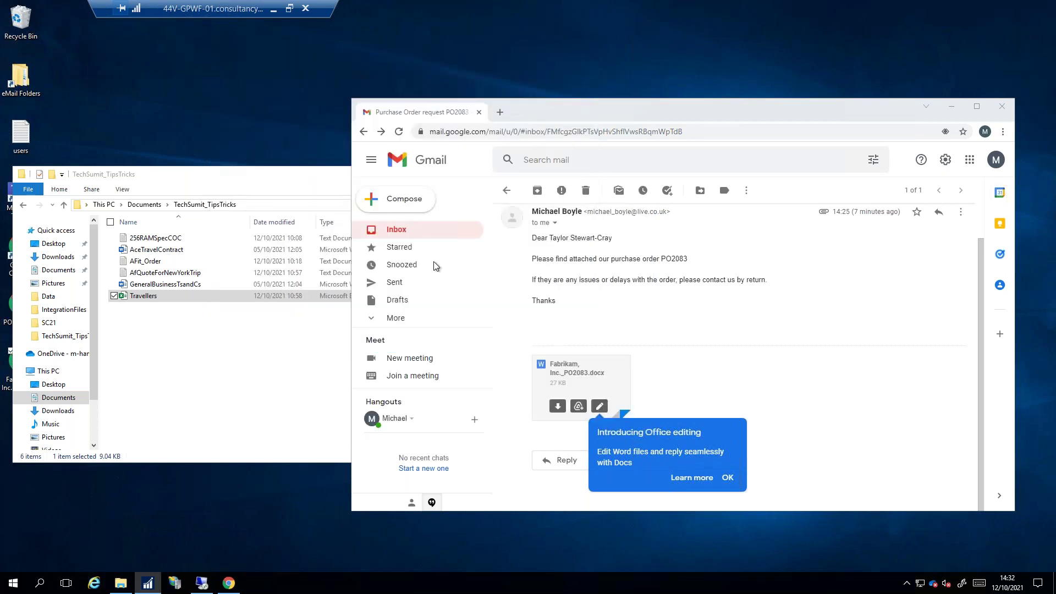
left_click(147, 583)
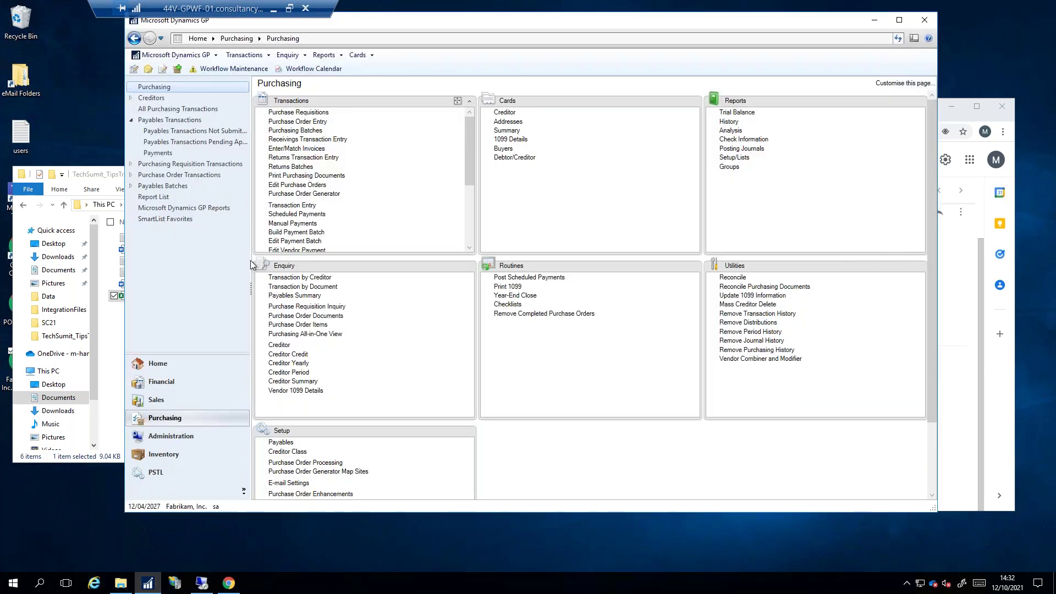
left_click(307, 139)
left_click(368, 164)
left_click(345, 182)
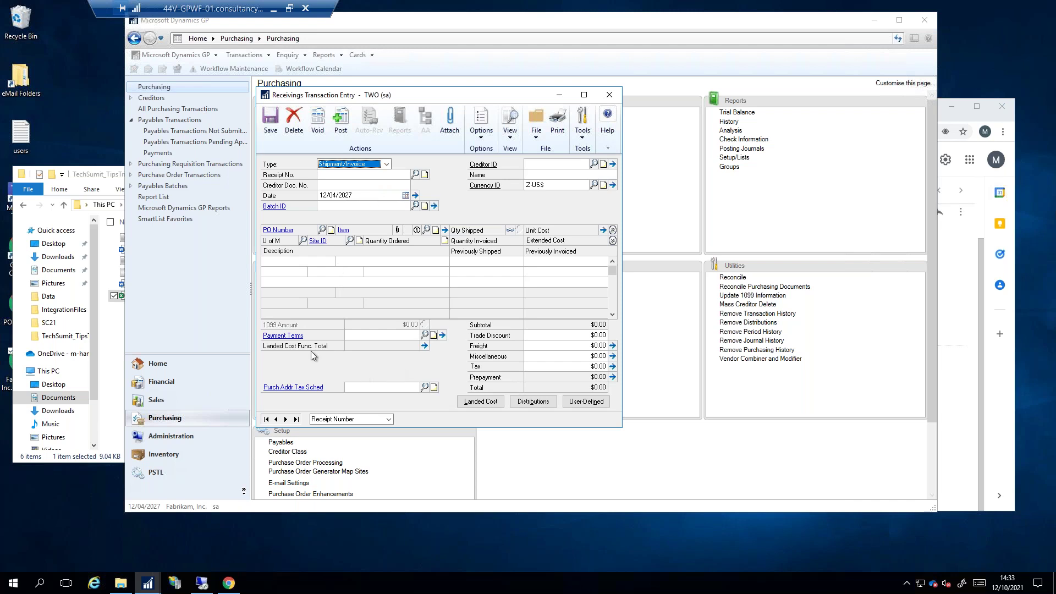
left_click(348, 174)
left_click(341, 186)
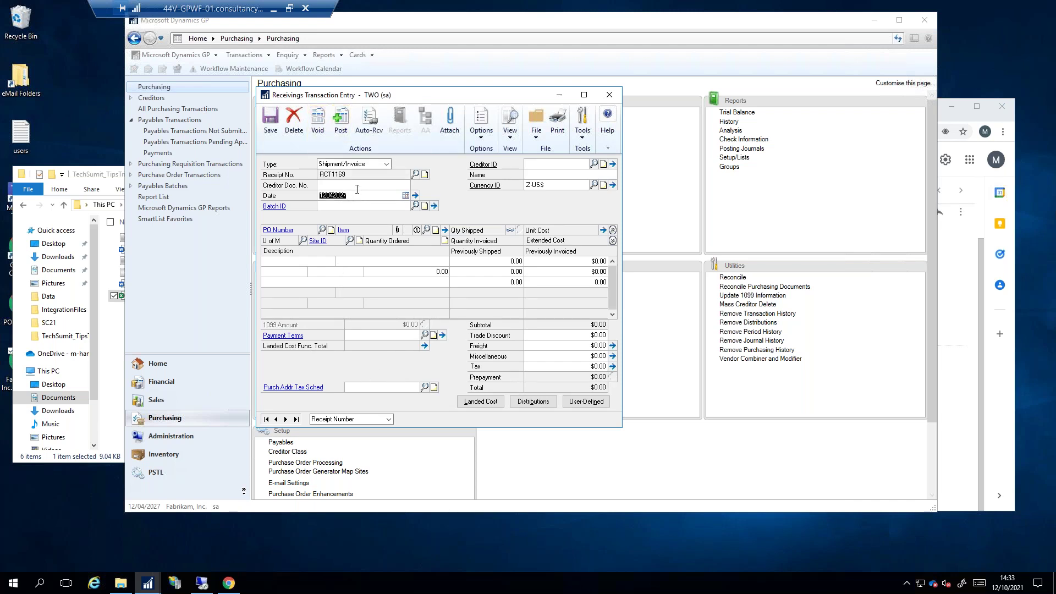
type("INV6725YCYKA BLYAT")
left_click(494, 303)
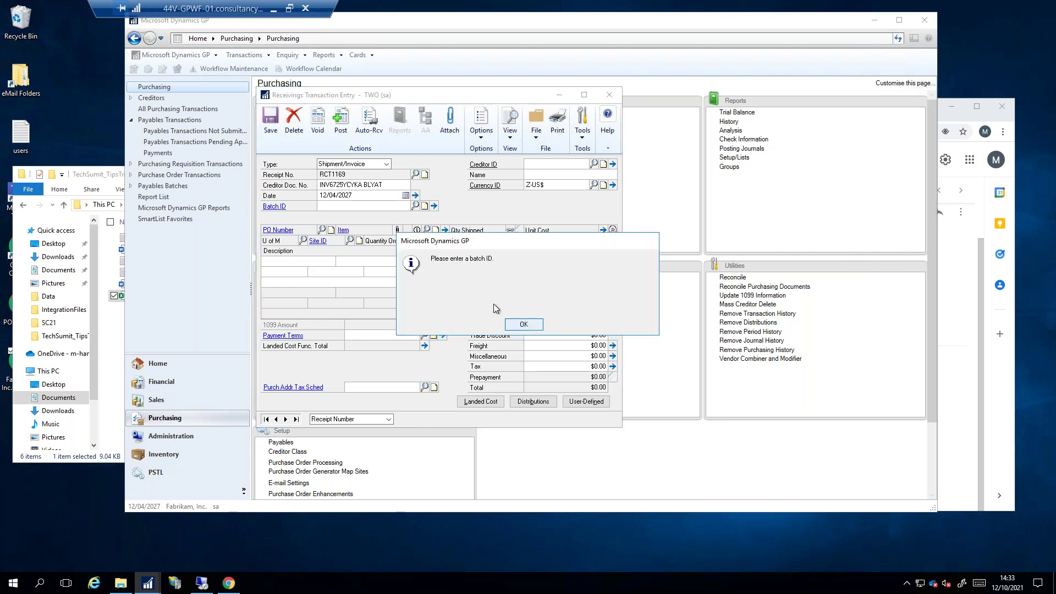
key("Return")
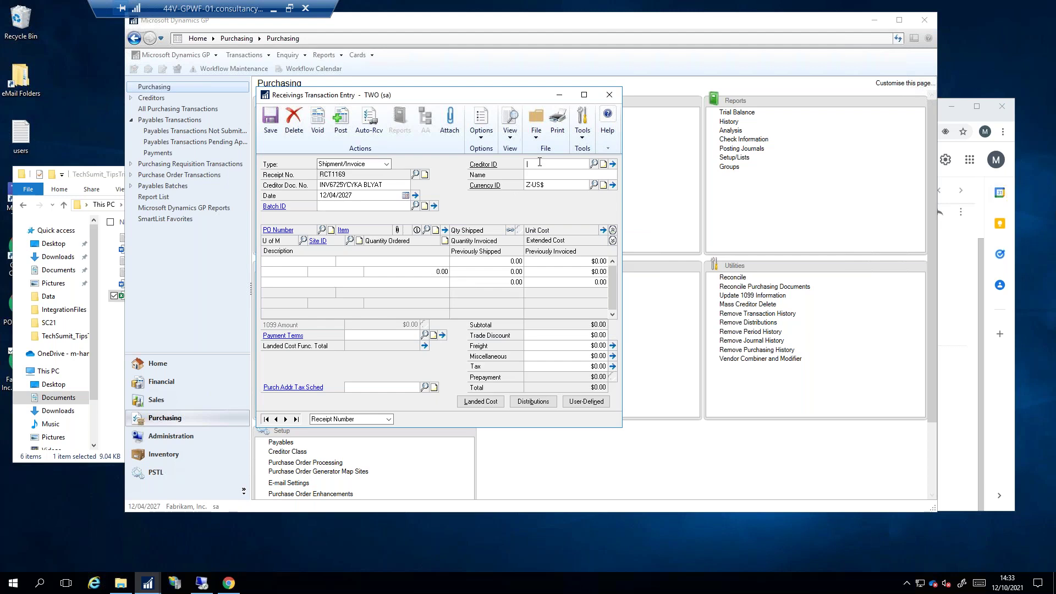
type("a")
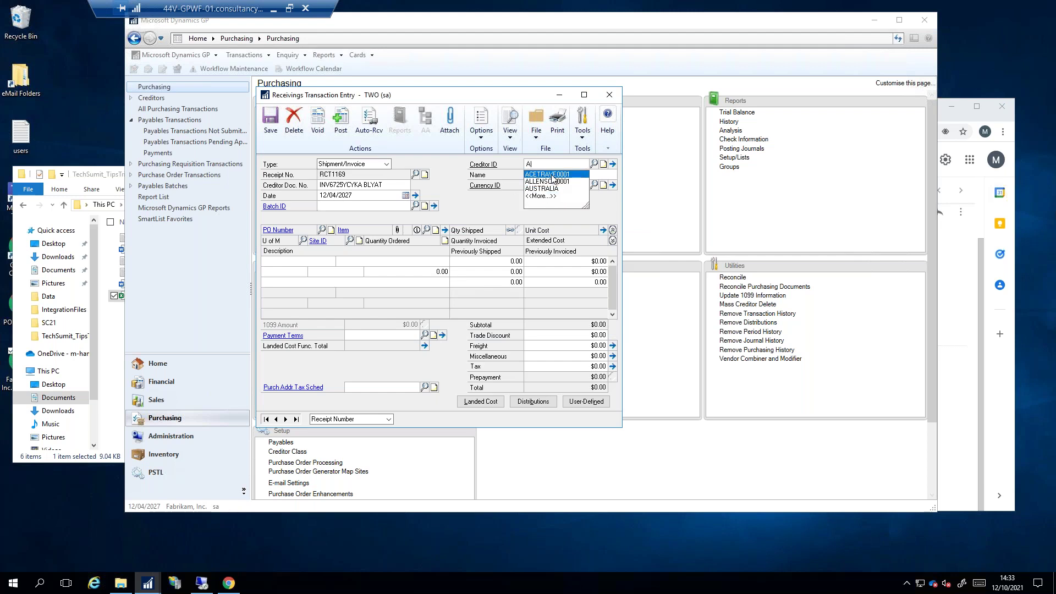
left_click(552, 176)
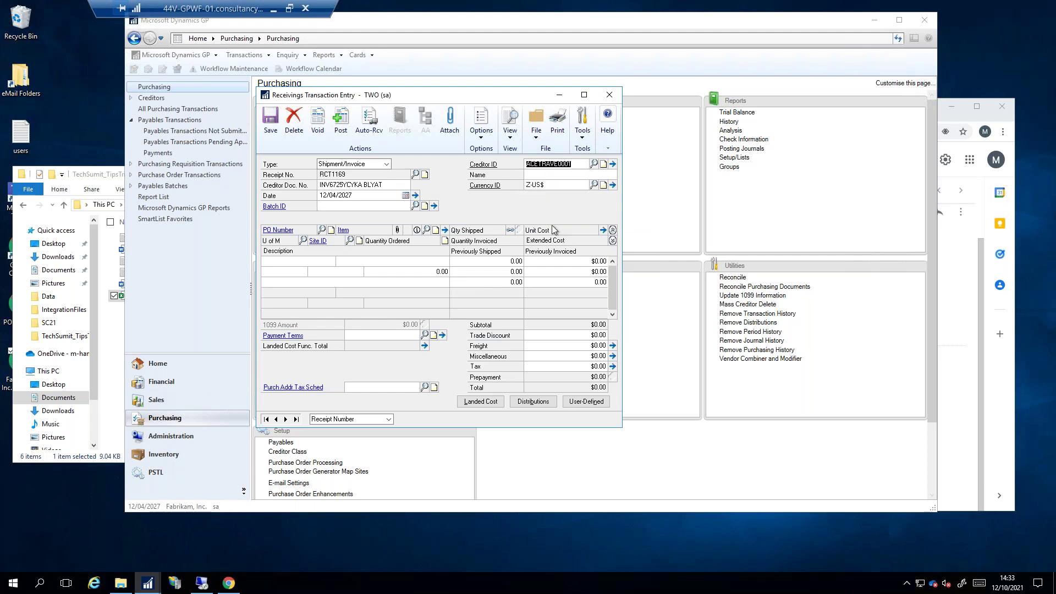
left_click(369, 118)
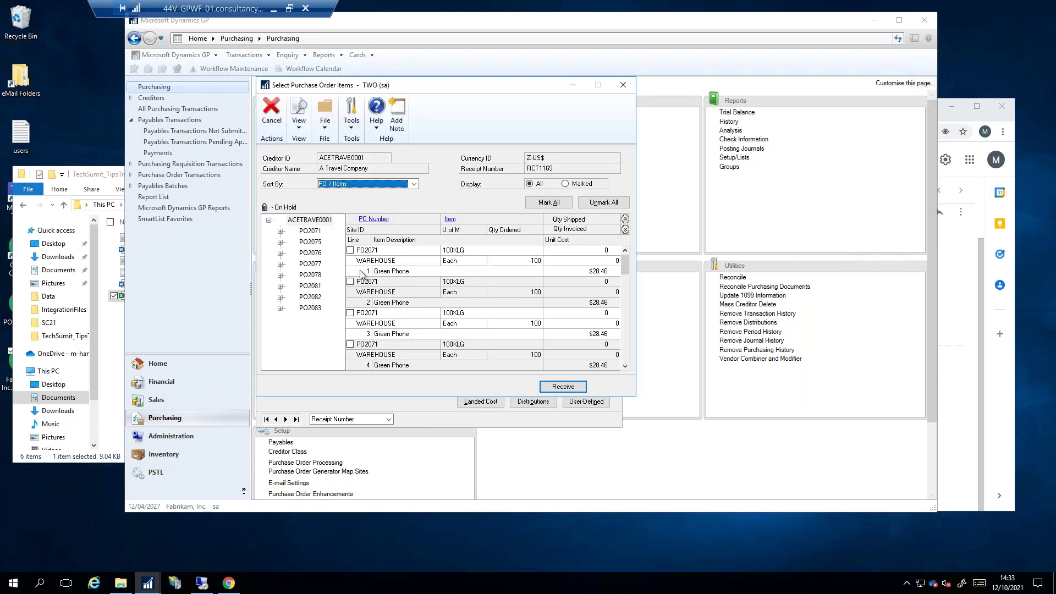
left_click(309, 308)
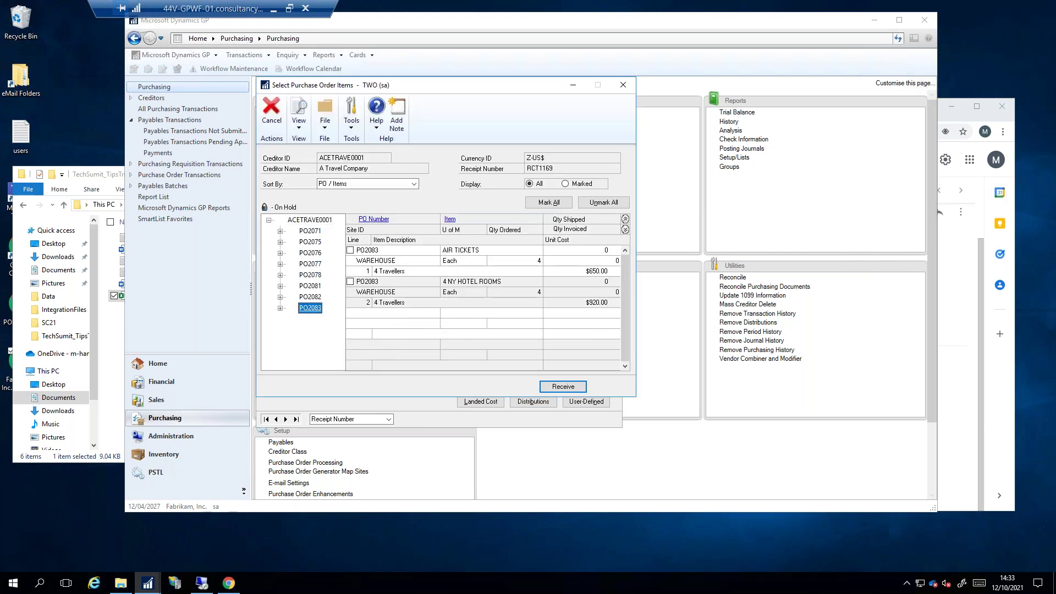
left_click(621, 86)
left_click(609, 94)
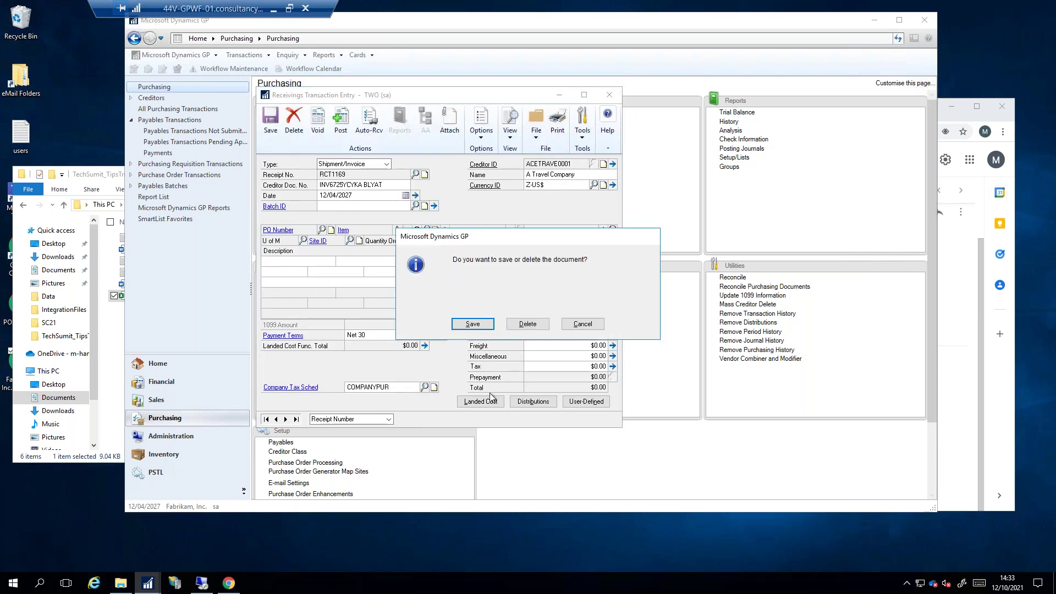
left_click(527, 324)
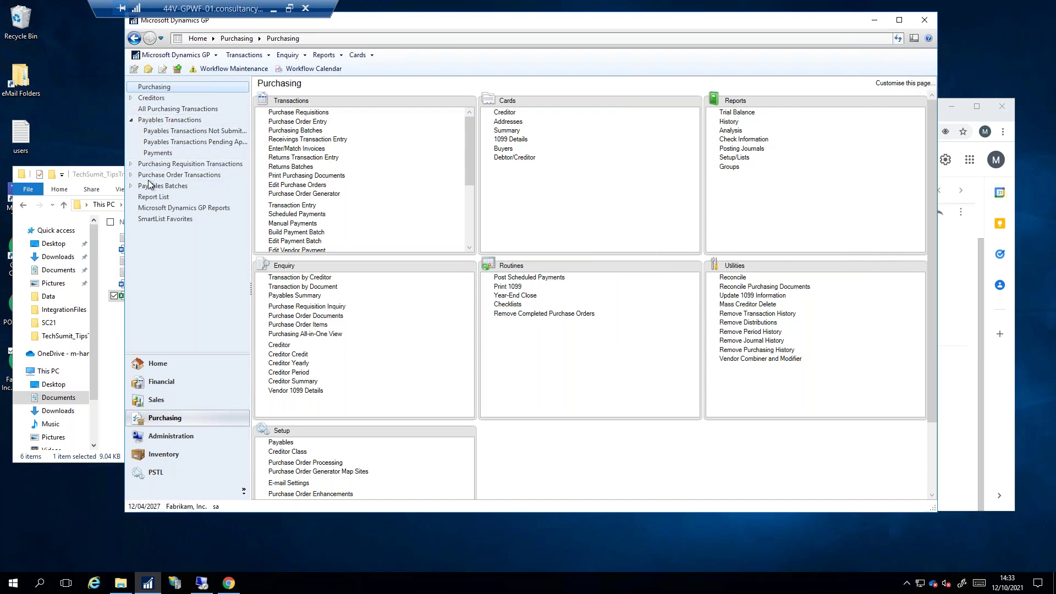
Open the Purchase Order Transactions list and look through its documents
left_click(132, 176)
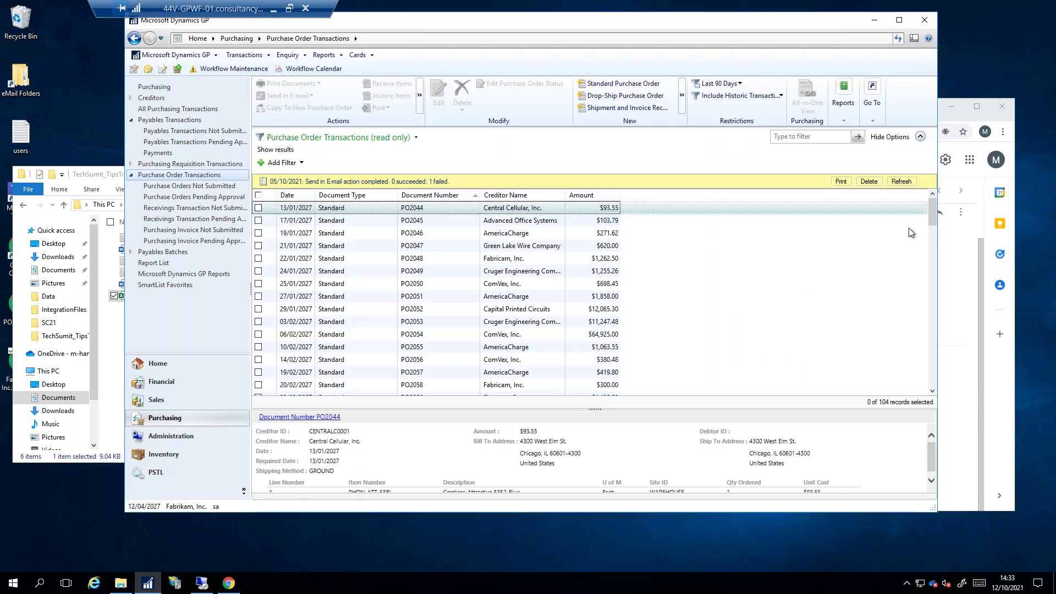
left_click_drag(930, 212, 911, 414)
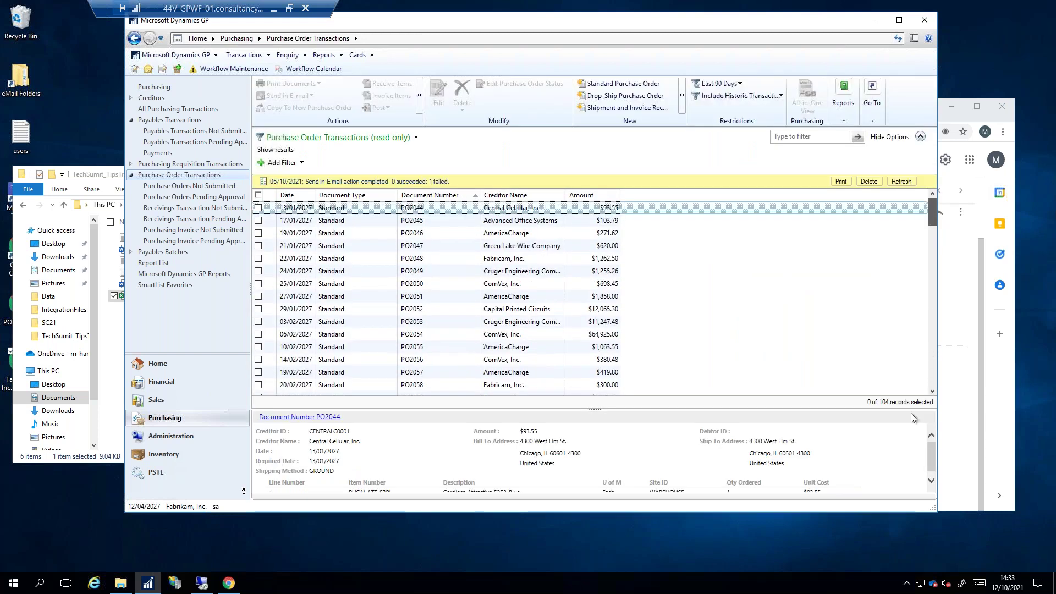
left_click_drag(935, 220, 934, 405)
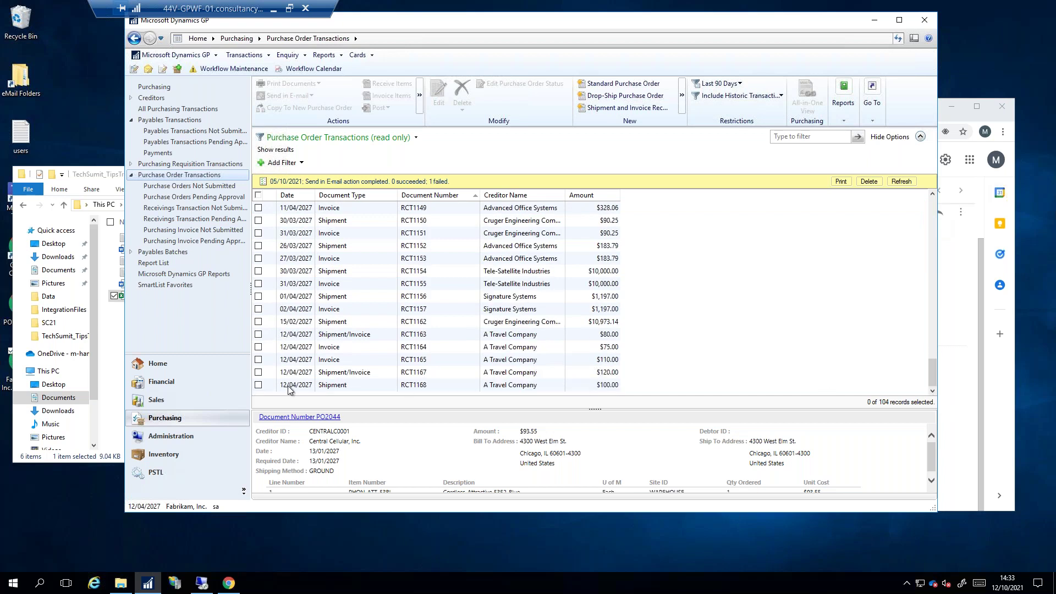
scroll(449, 344, "up", 7)
scroll(448, 344, "up", 10)
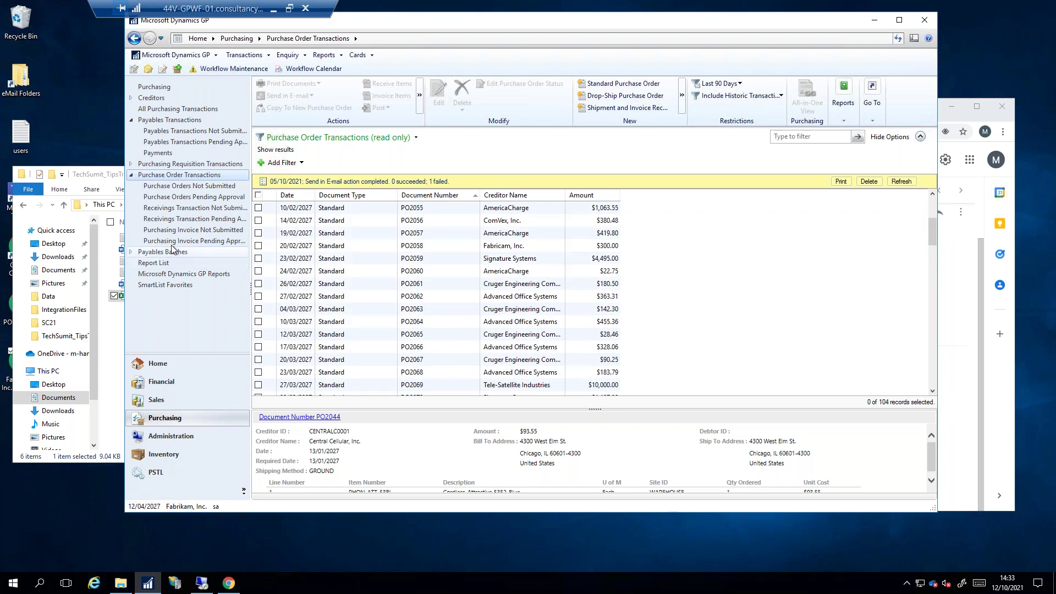
scroll(366, 306, "up", 1)
scroll(365, 307, "down", 2)
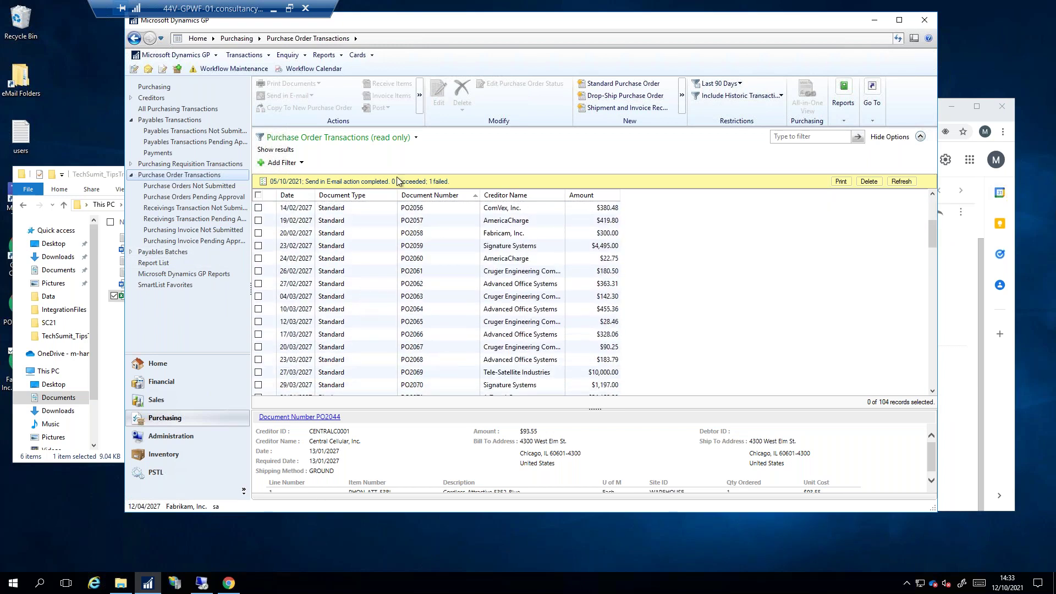
Filter the Purchase Order Transactions list to documents whose Document Type is Standard
left_click(301, 162)
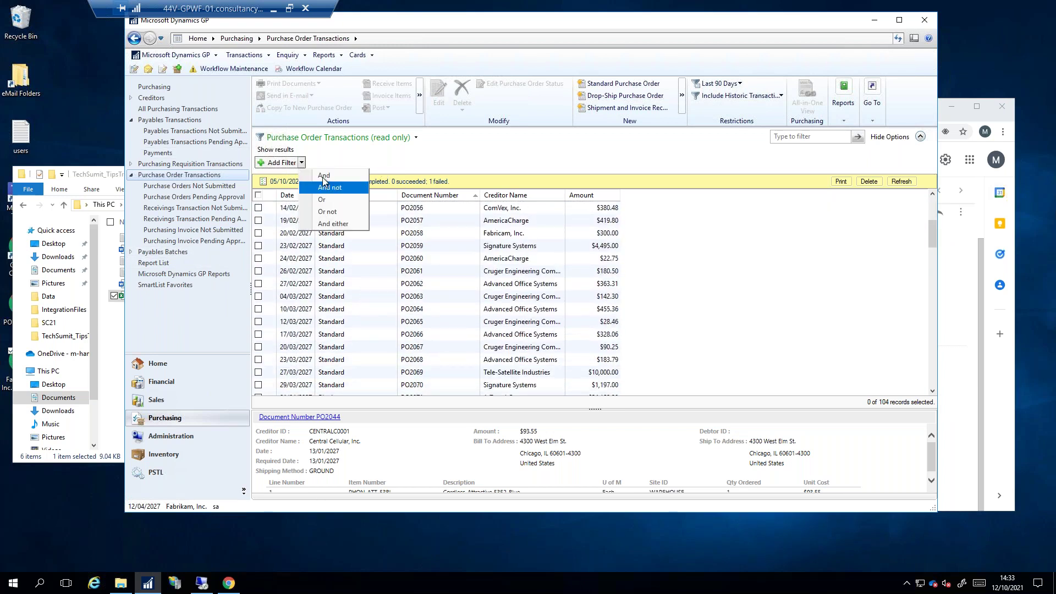
left_click(323, 177)
left_click(324, 162)
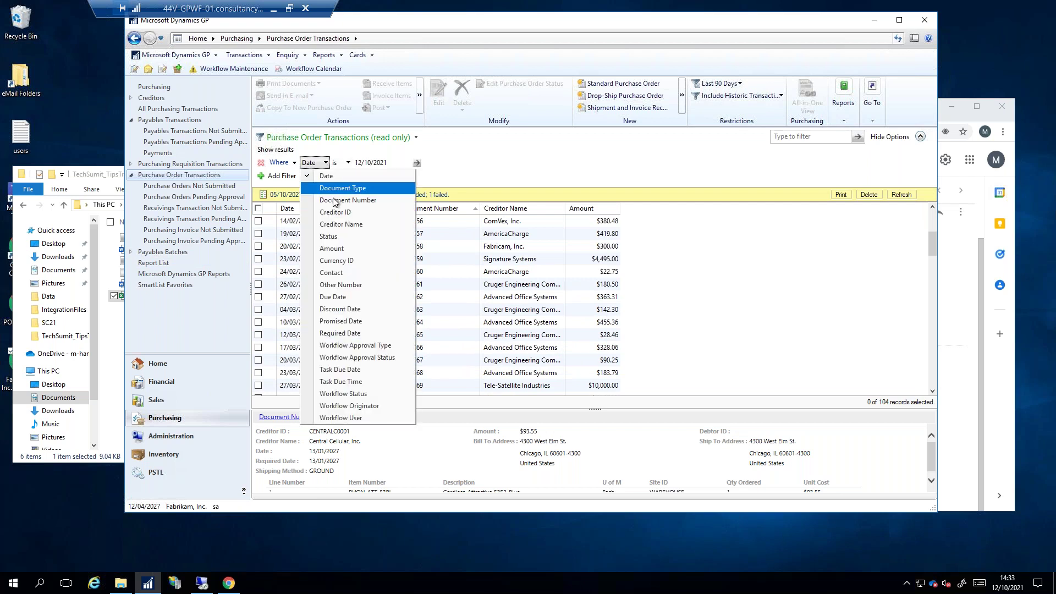
left_click(385, 188)
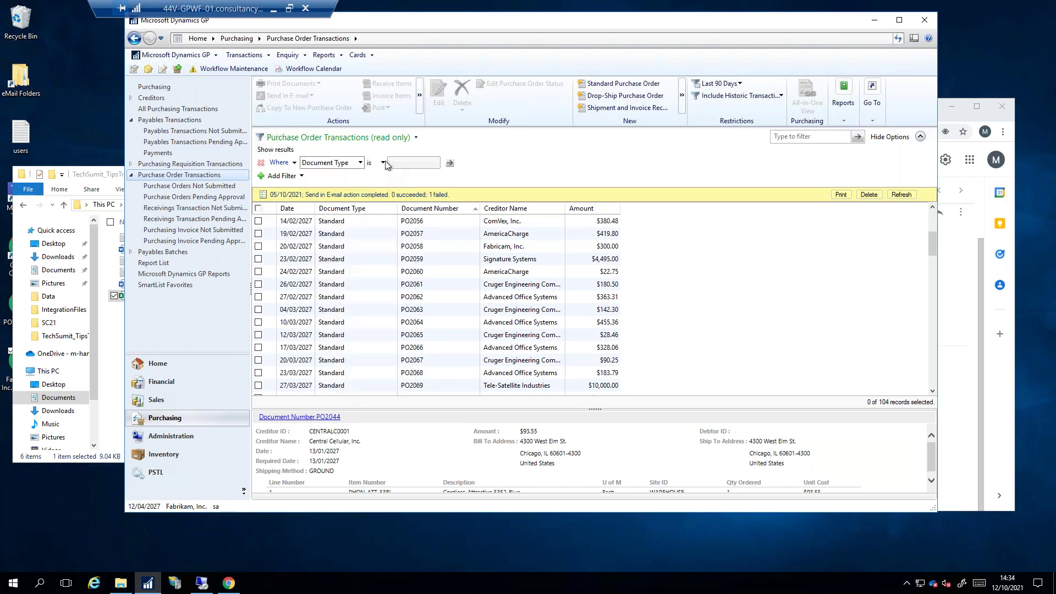
left_click(435, 162)
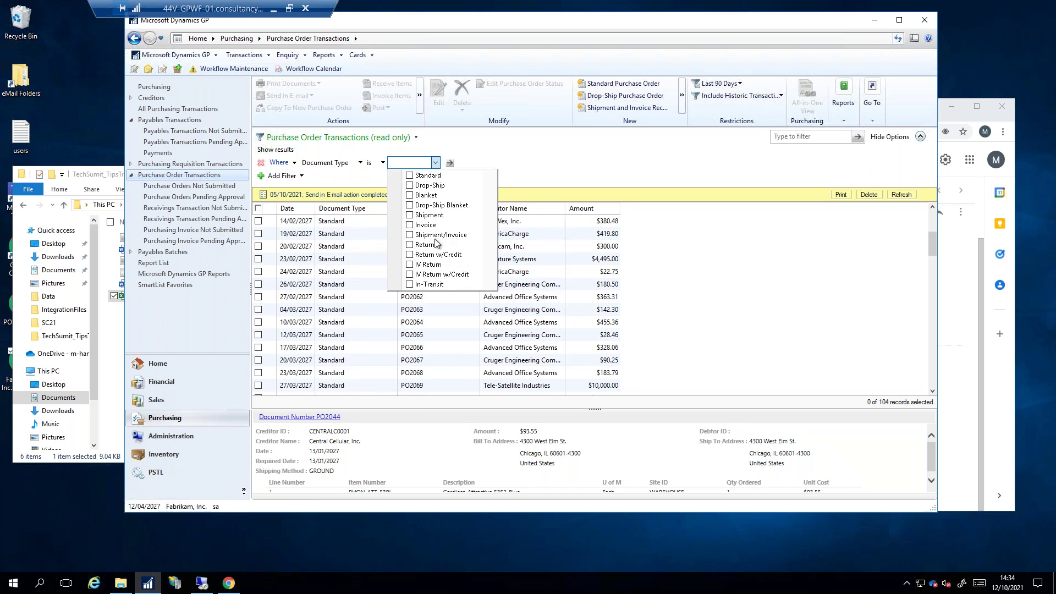
left_click(409, 176)
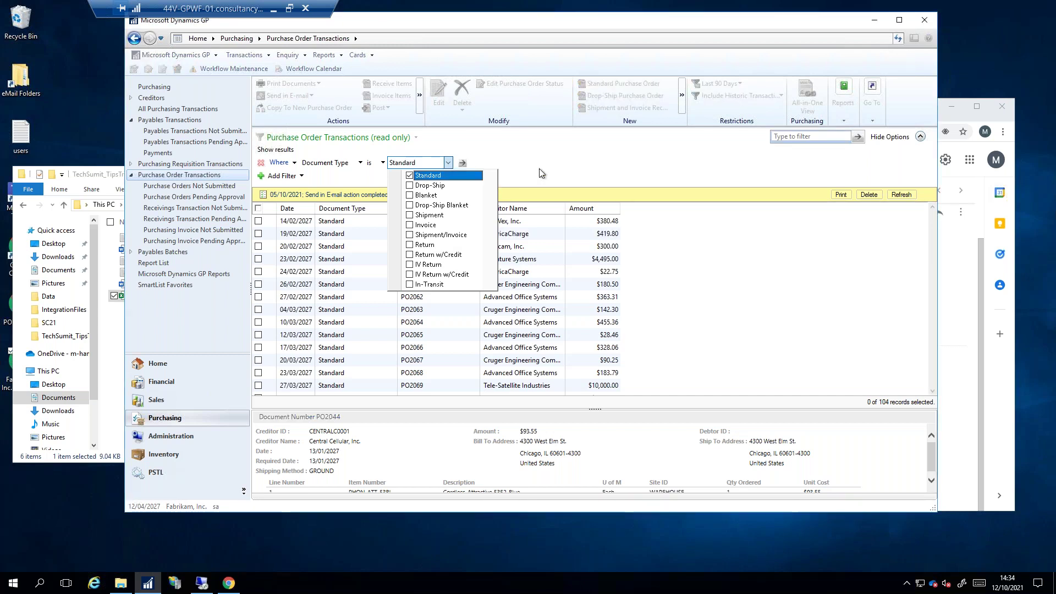
left_click(463, 163)
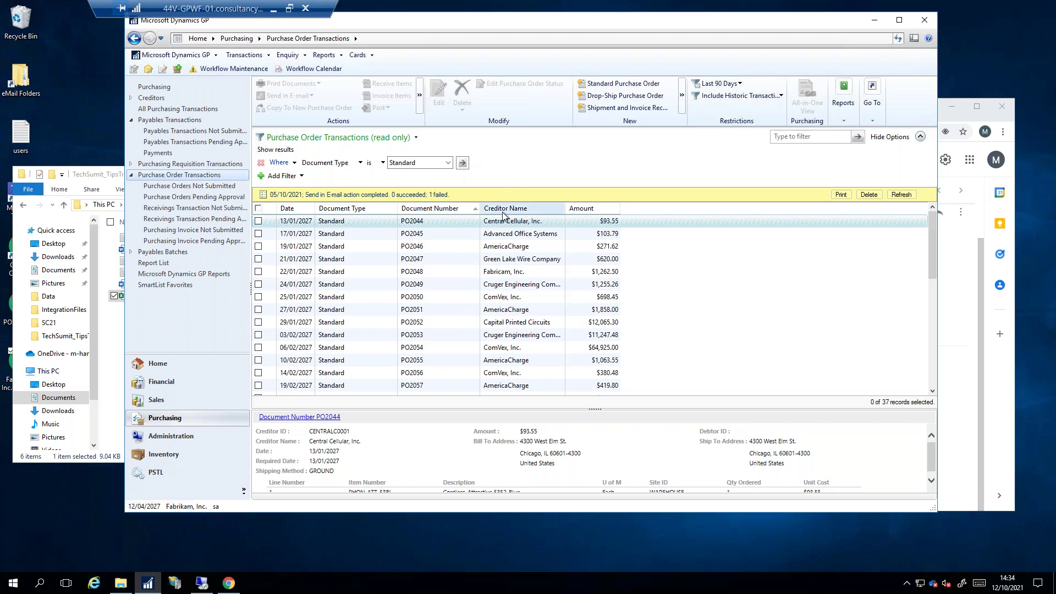
Sort the filtered list by creditor name and mark A Travel Company's $6,280.00 purchase order
left_click(520, 210)
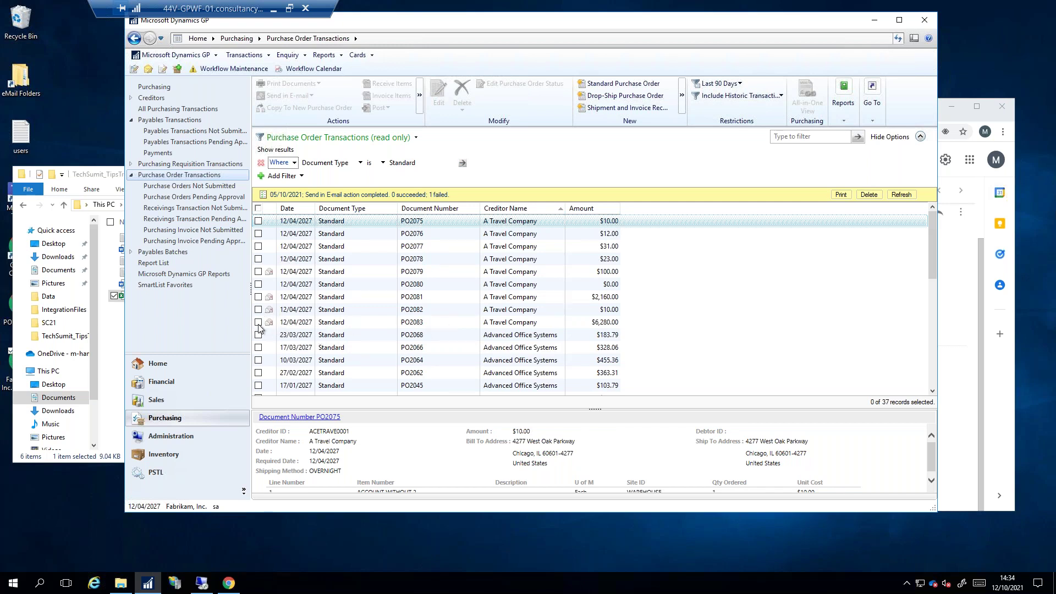
mouse_move(272, 322)
left_click(259, 323)
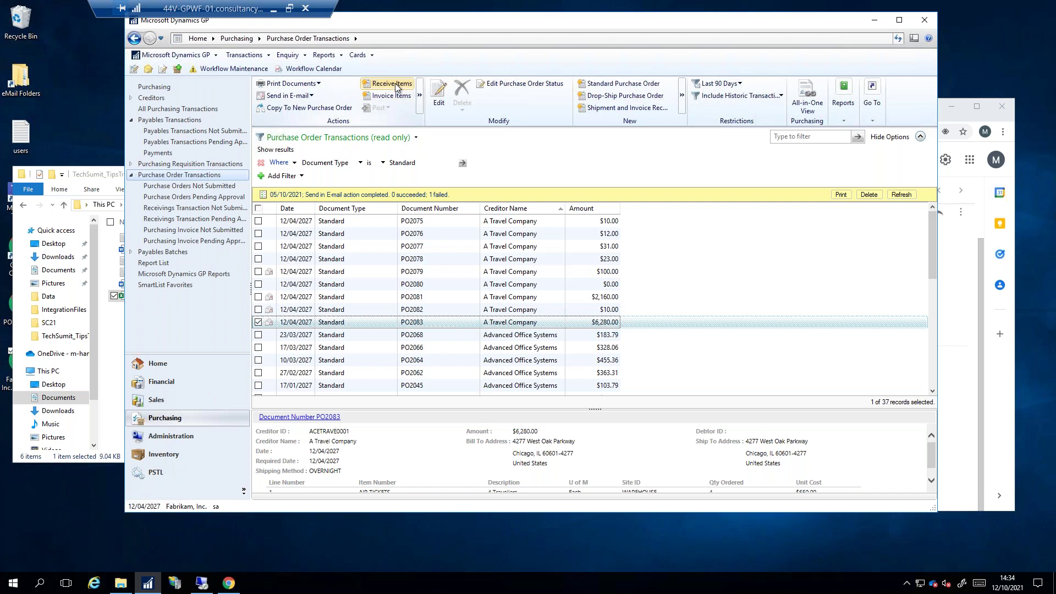
Receive and invoice both lines of the marked order, AIR TICKETS and 4 NY HOTEL ROOMS, on a new Shipment/Invoice receipt
left_click(420, 96)
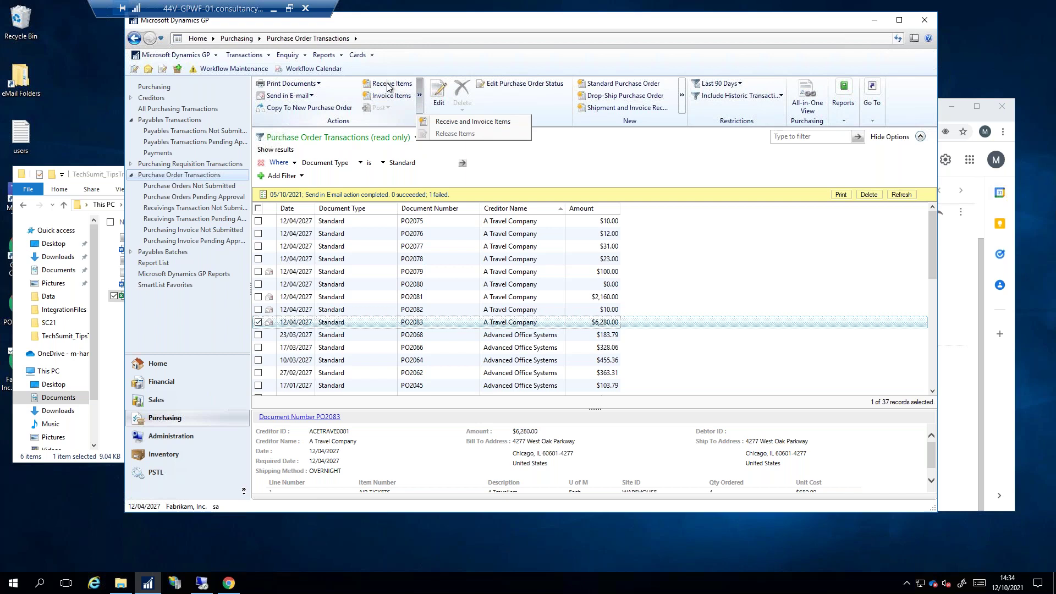
left_click(461, 122)
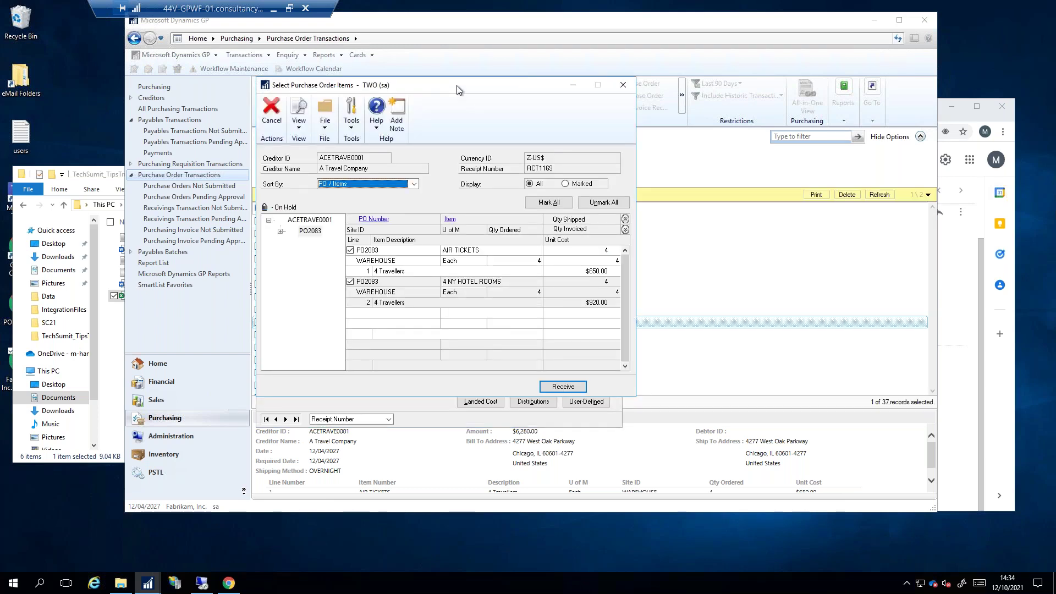
left_click_drag(452, 88, 822, 72)
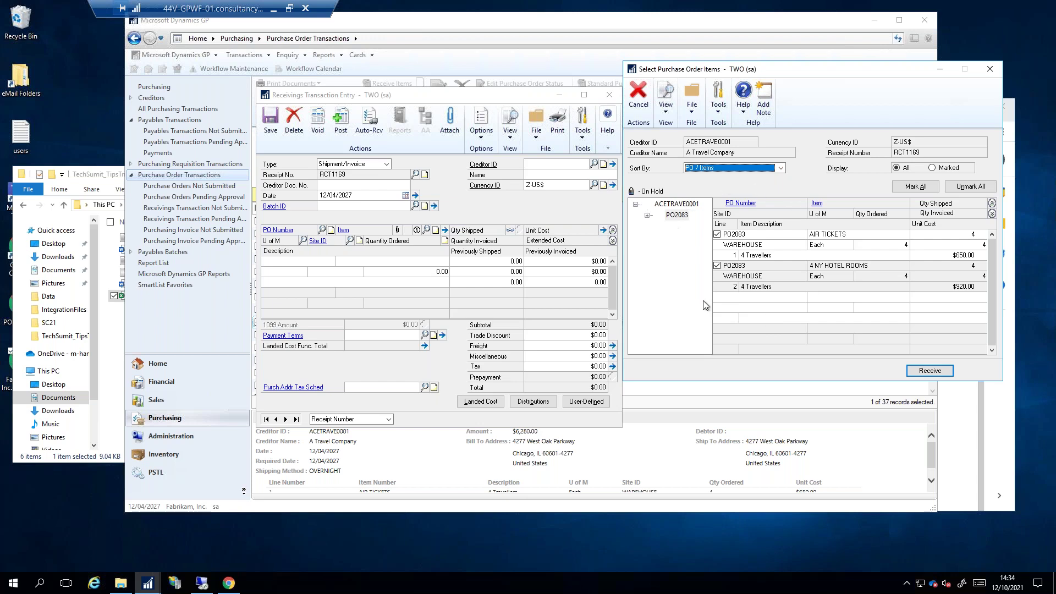
left_click(930, 371)
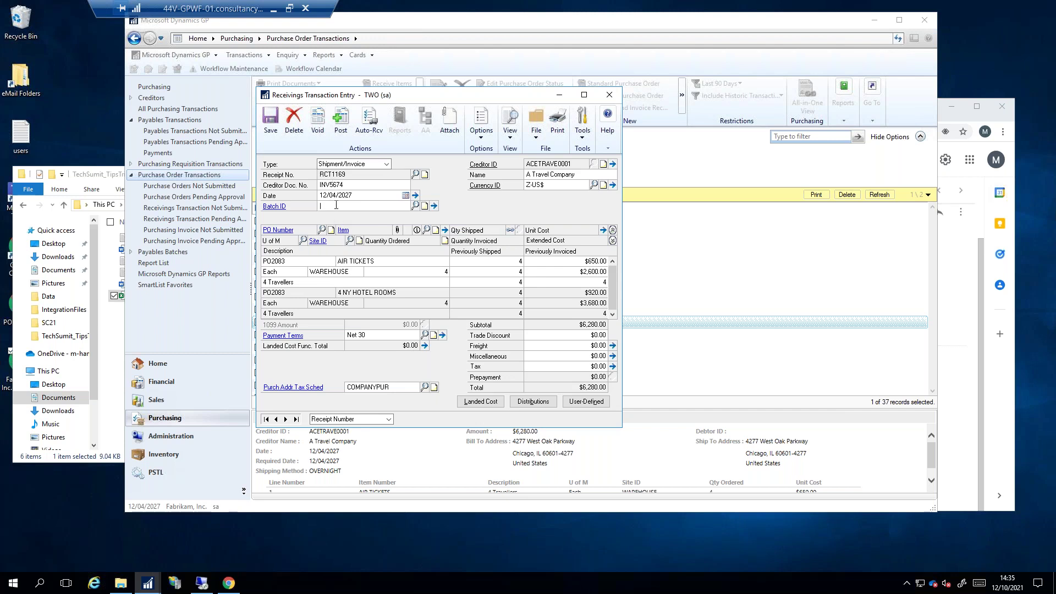
Assign the receipt to batch ID ZZTECHSUMIT, adding and saving the new batch
type("ZZTECH")
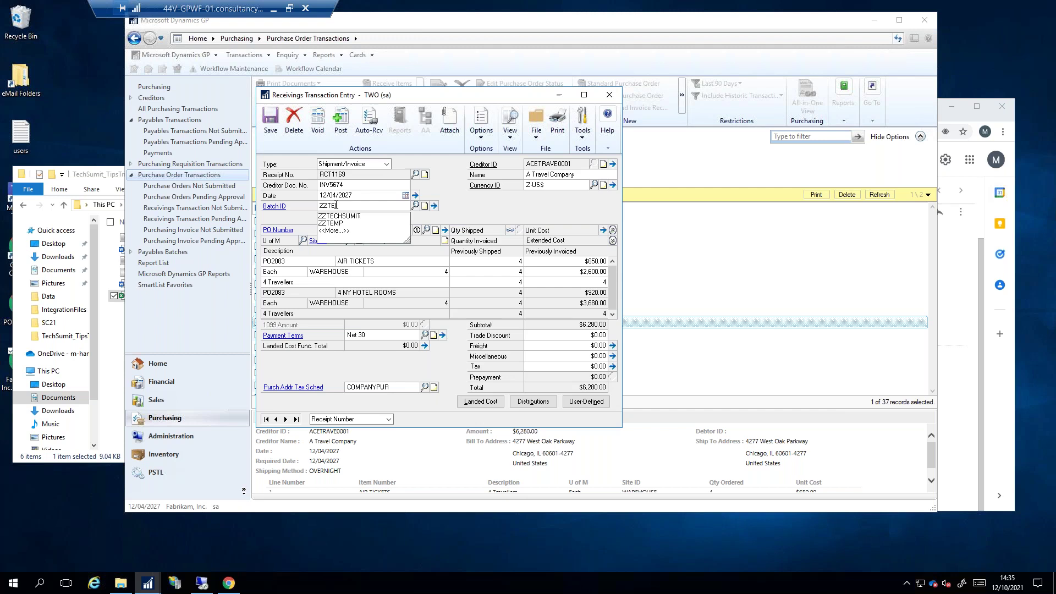
left_click(338, 216)
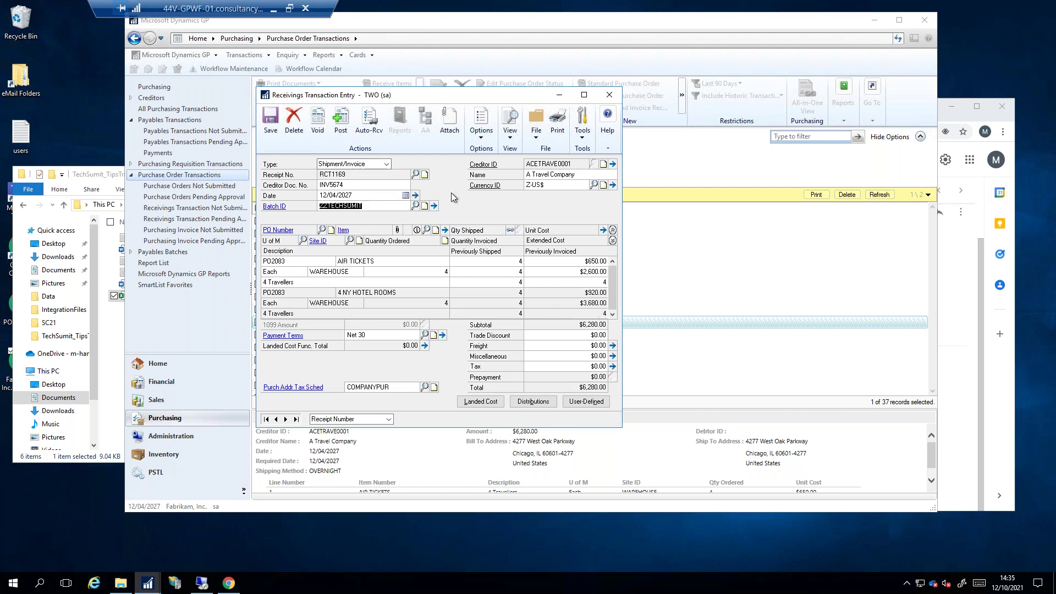
left_click(450, 132)
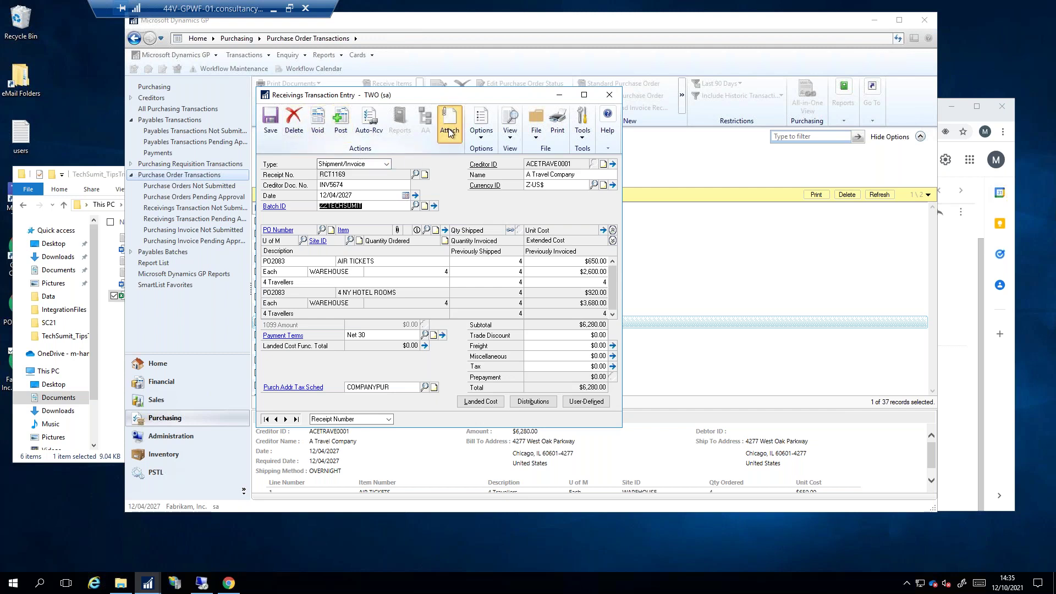
left_click(506, 324)
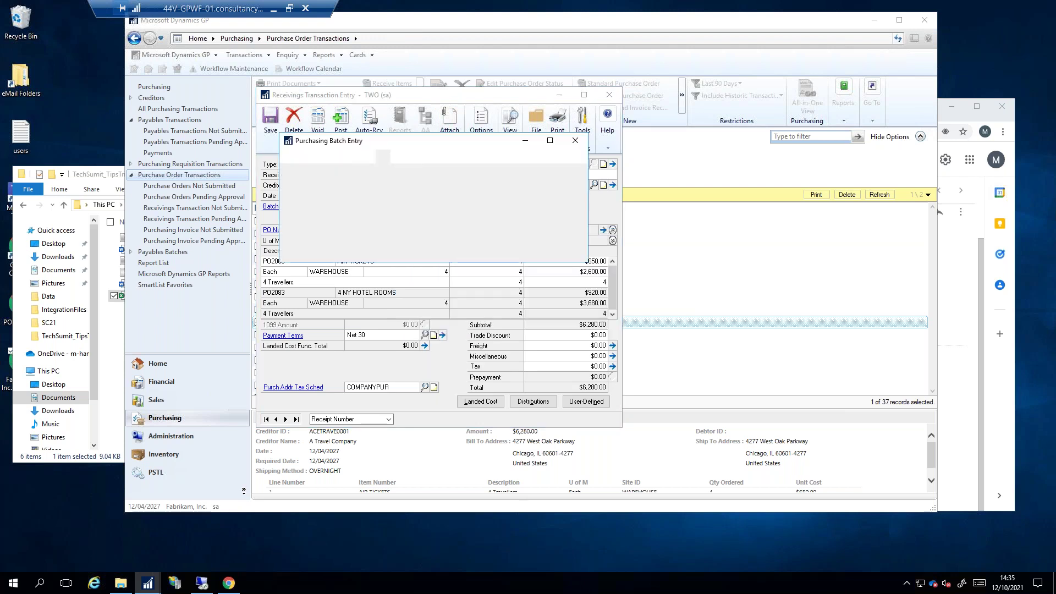
left_click(295, 110)
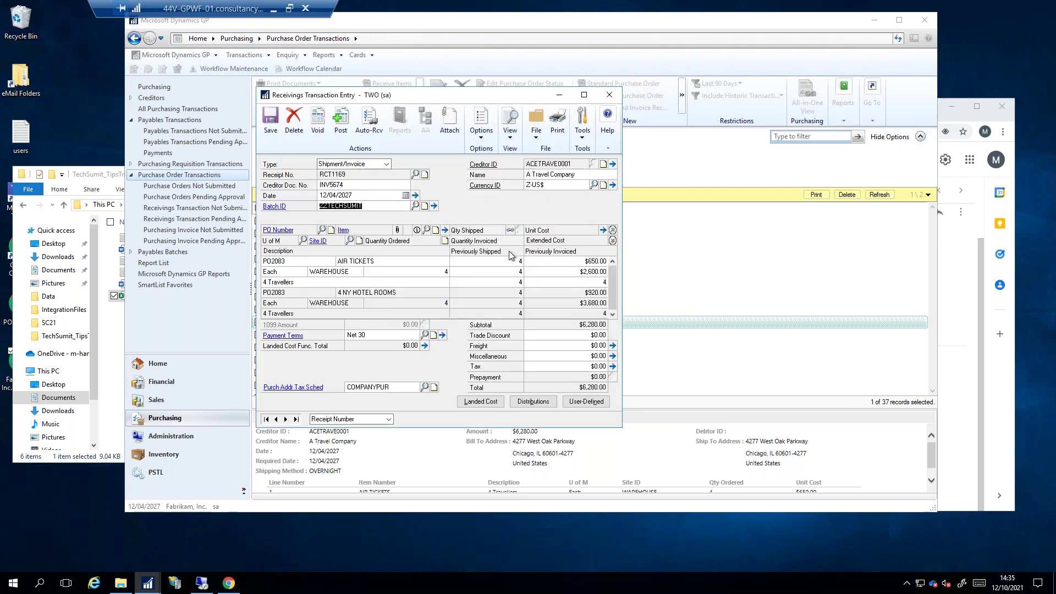
Create a text document named Aceinvoice in the TechSumit_TipsTricks folder while choosing an attachment for the receipt
left_click(449, 137)
left_click(489, 323)
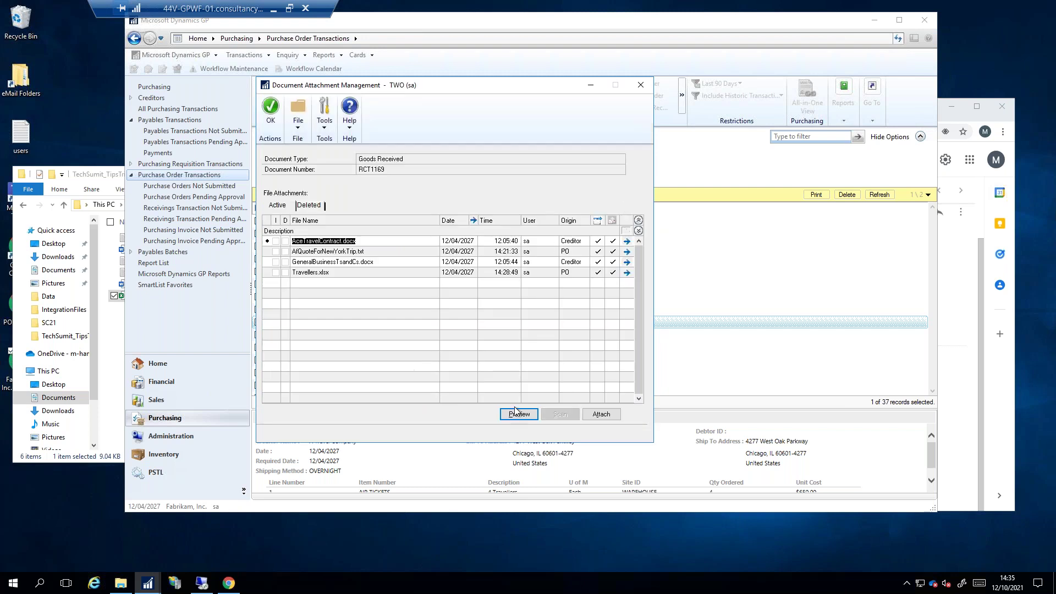
left_click(601, 413)
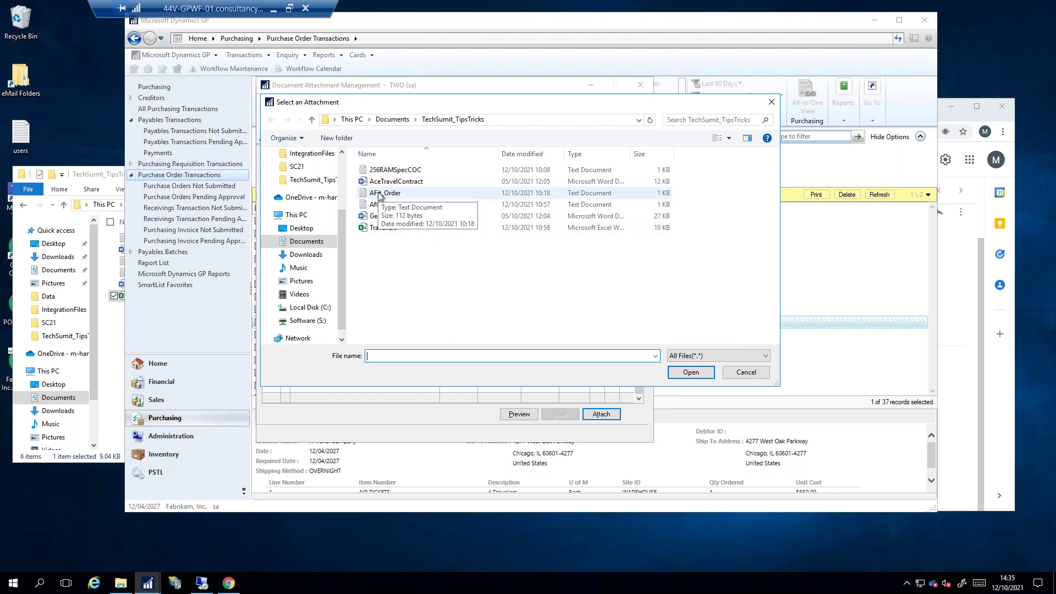
right_click(403, 297)
mouse_move(341, 411)
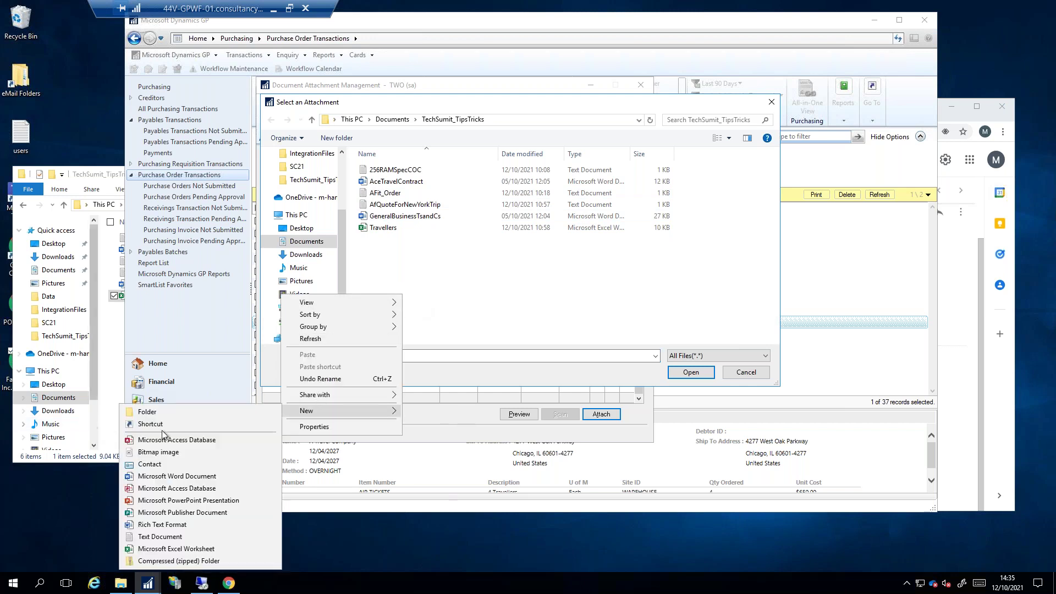
left_click(156, 537)
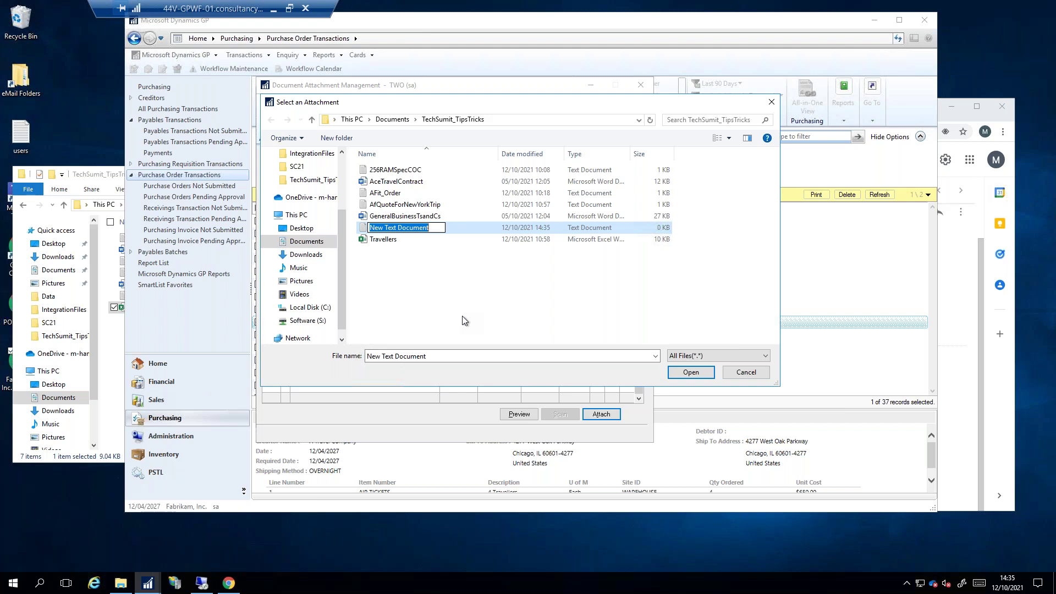
type("Aceinvoice")
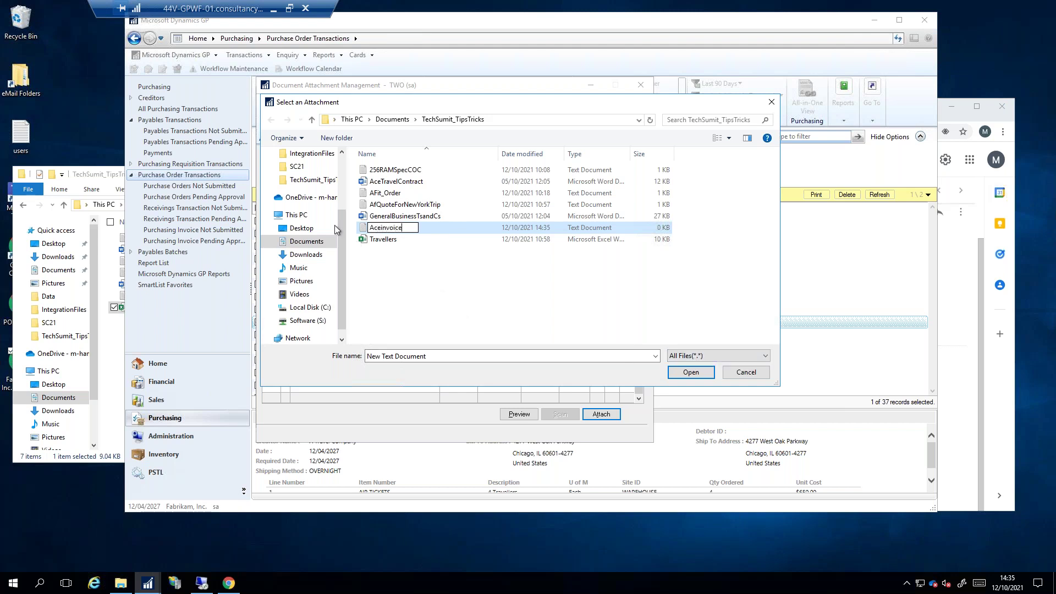
left_click(478, 276)
Attach the Aceinvoice file to the receipt, save the receipt and recall it as the last record
double_click(398, 181)
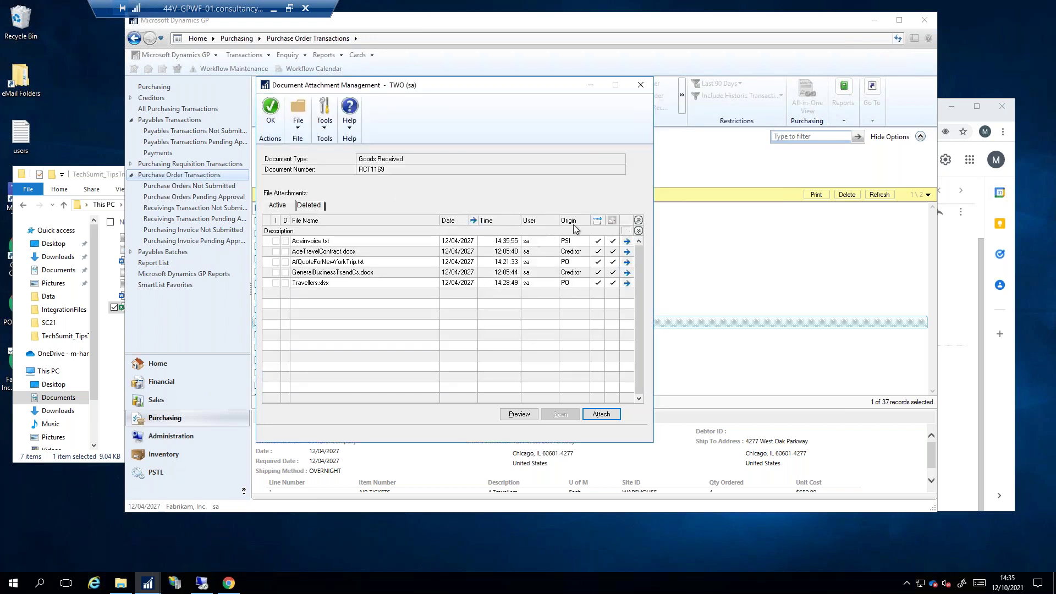
left_click(602, 414)
left_click(746, 373)
left_click(277, 121)
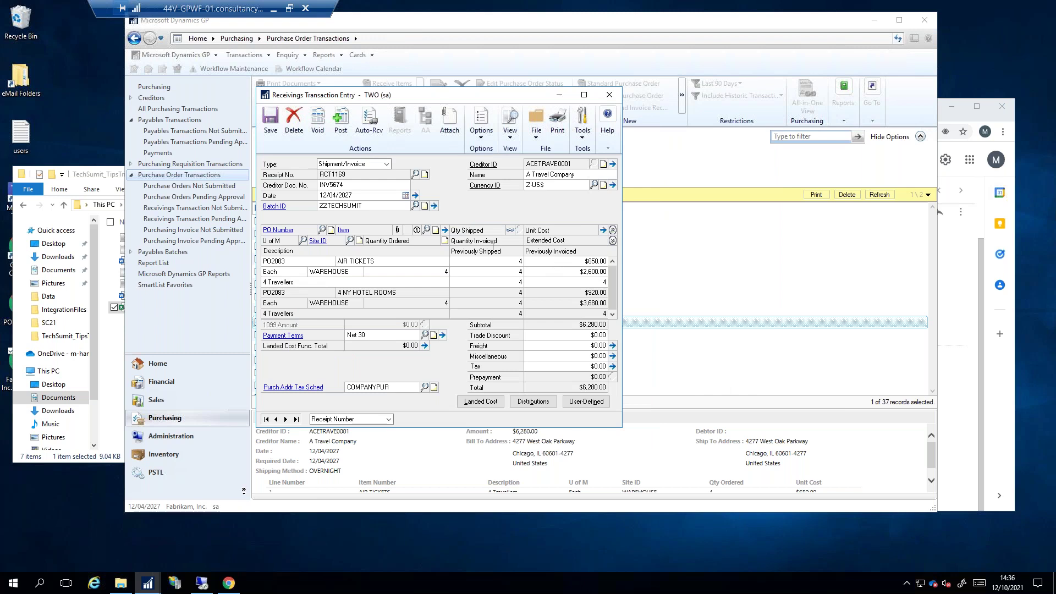
left_click(270, 121)
left_click(295, 419)
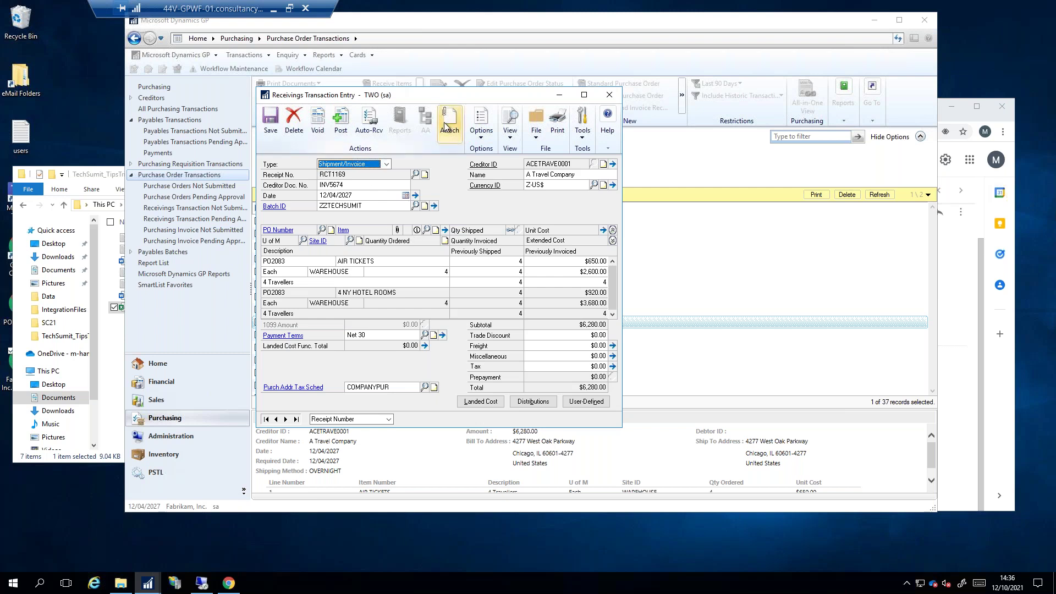
Zoom from the AIR TICKETS receipt line to its purchase order and inspect that order's attachments, including AfQuoteForNewYorkTrip.txt
left_click(278, 230)
left_click(526, 324)
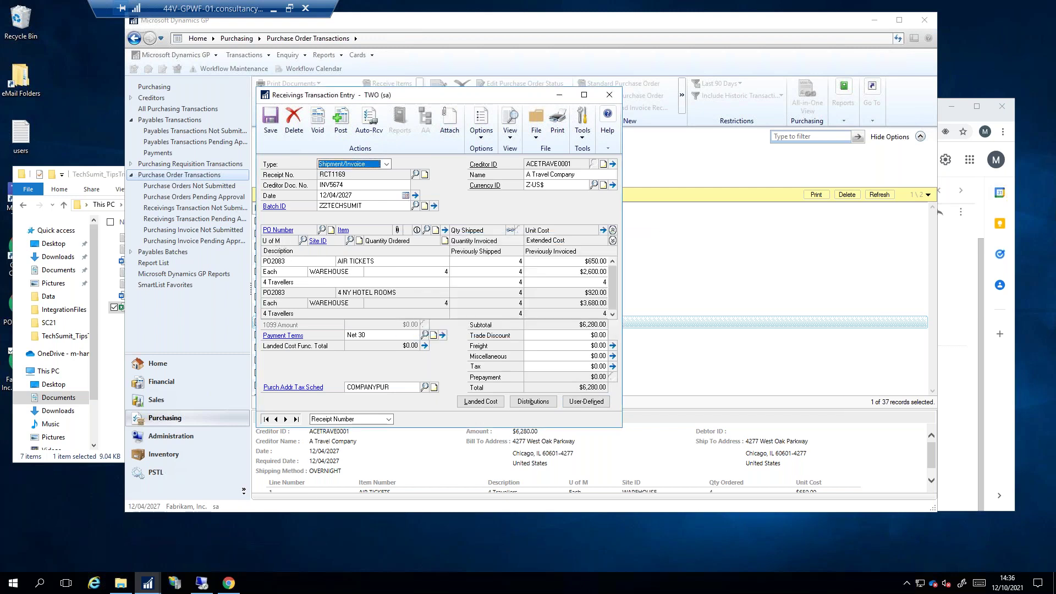
left_click(271, 261)
left_click(279, 230)
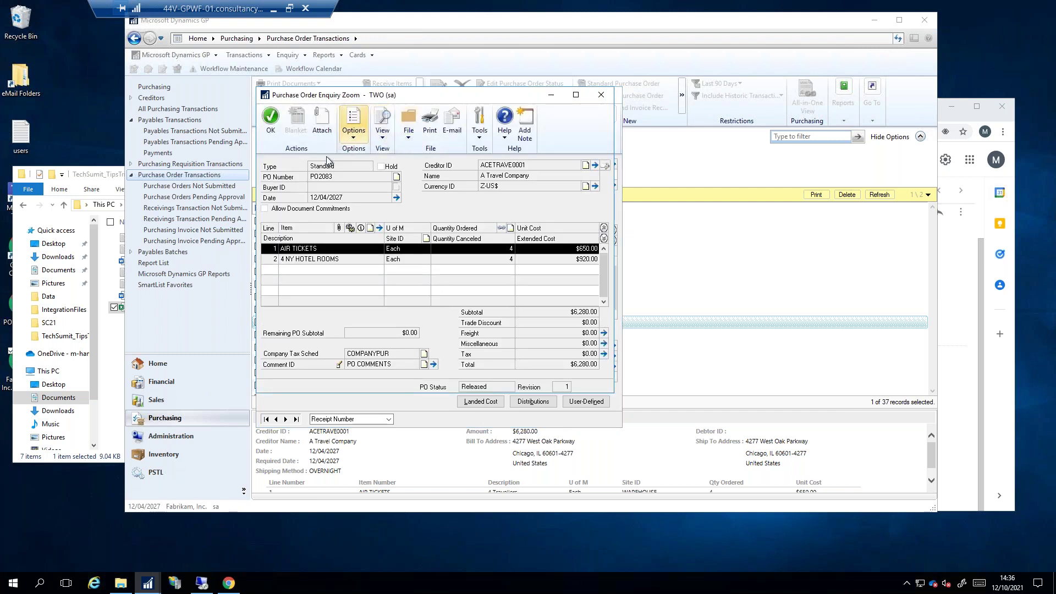
left_click(322, 121)
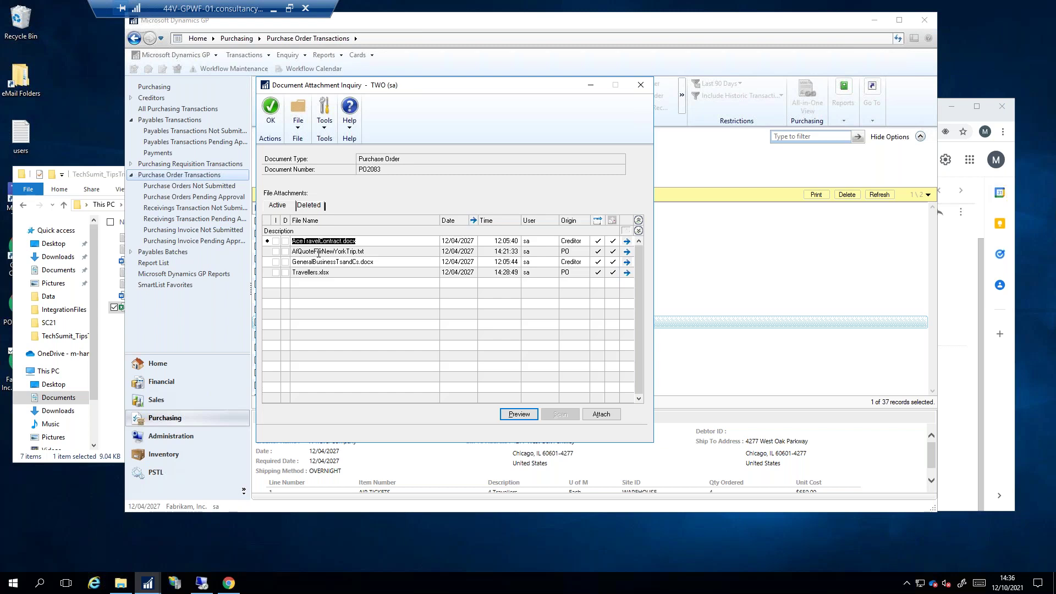
left_click(318, 253)
left_click(523, 415)
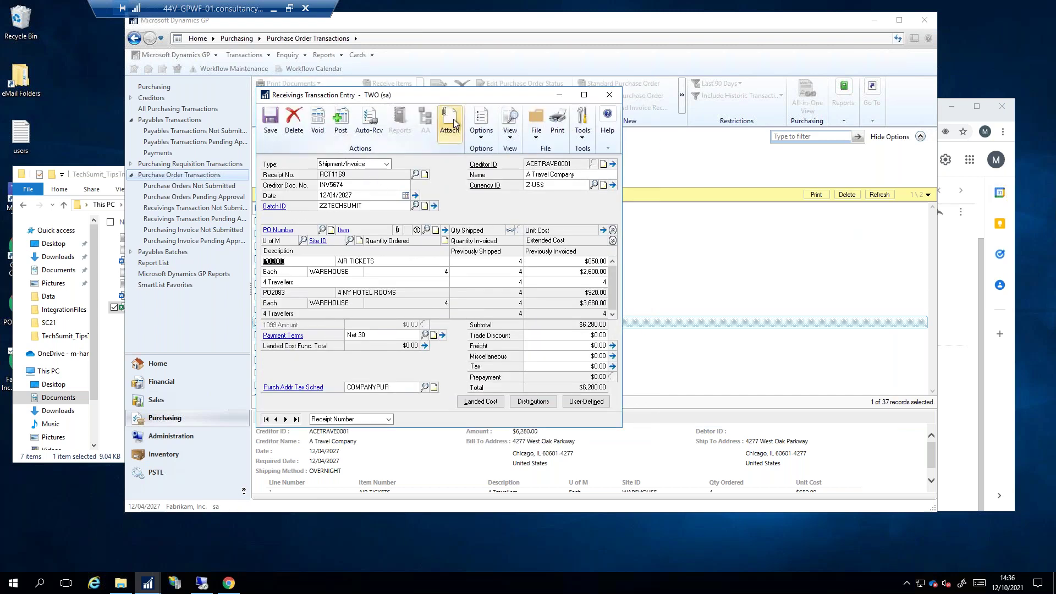
Preview the receipt's AfQuoteForNewYorkTrip.txt and Aceinvoice.txt attachments, and close the attachment list and the receipt
left_click(448, 121)
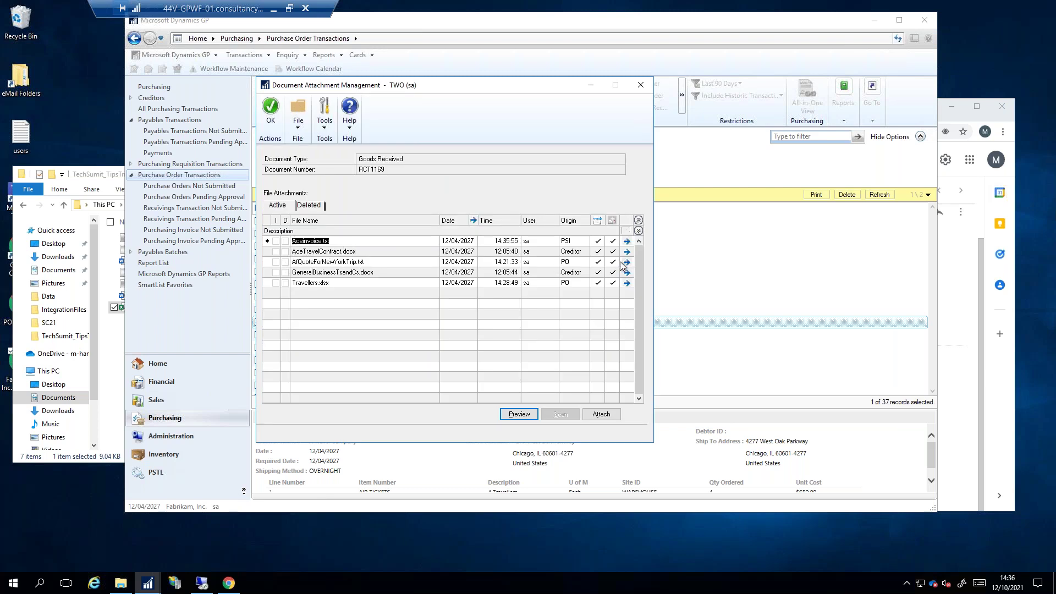
left_click(322, 263)
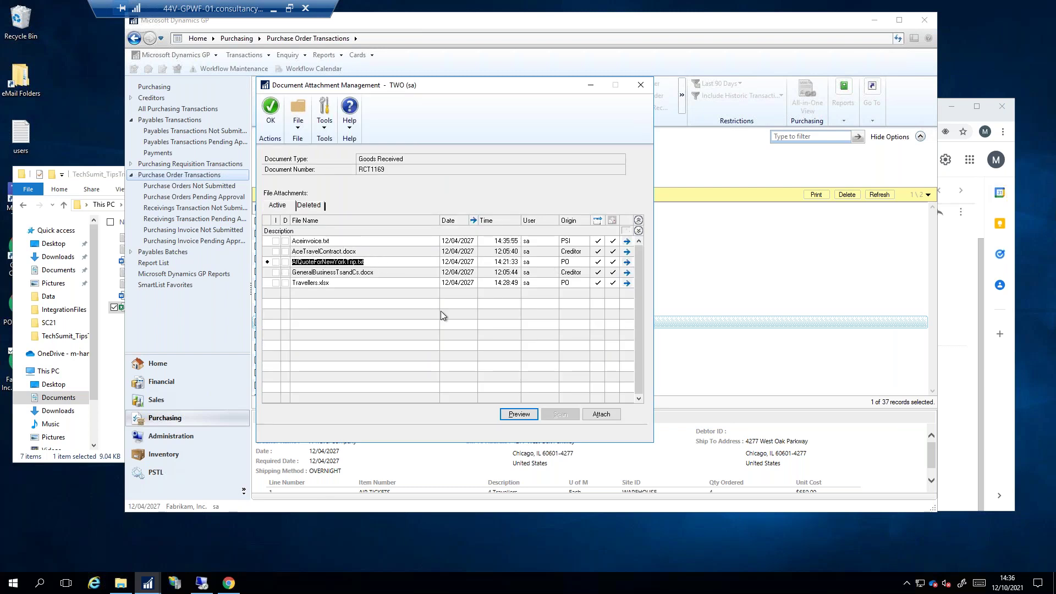
left_click(530, 416)
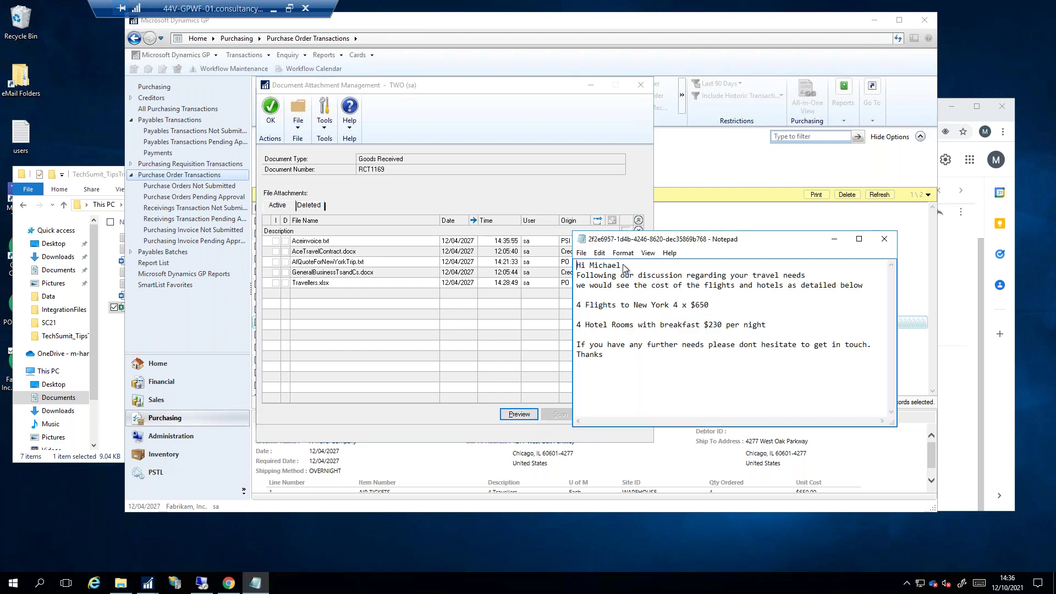
left_click(883, 239)
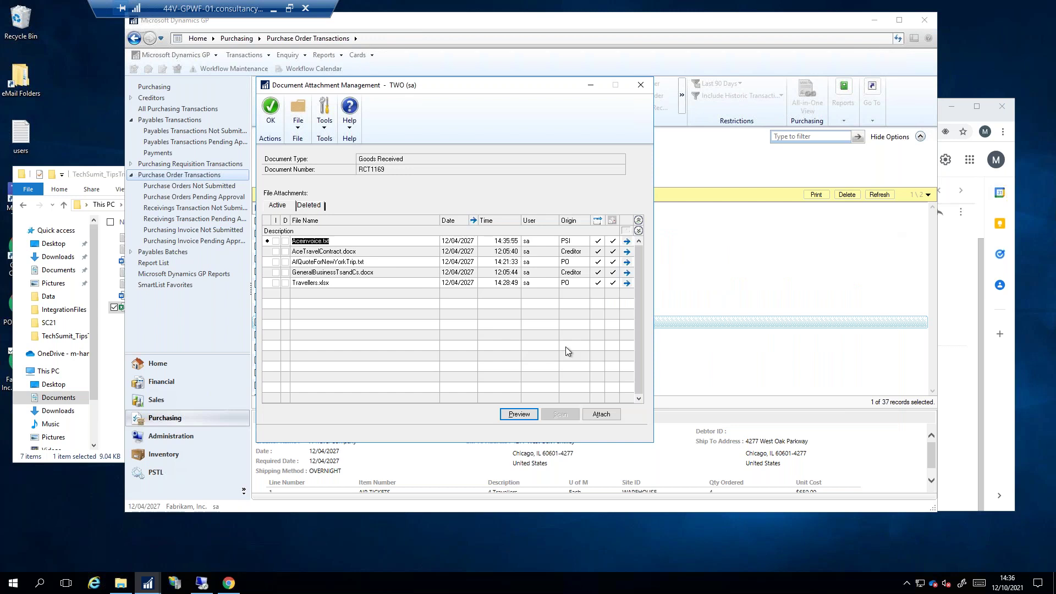
left_click(518, 416)
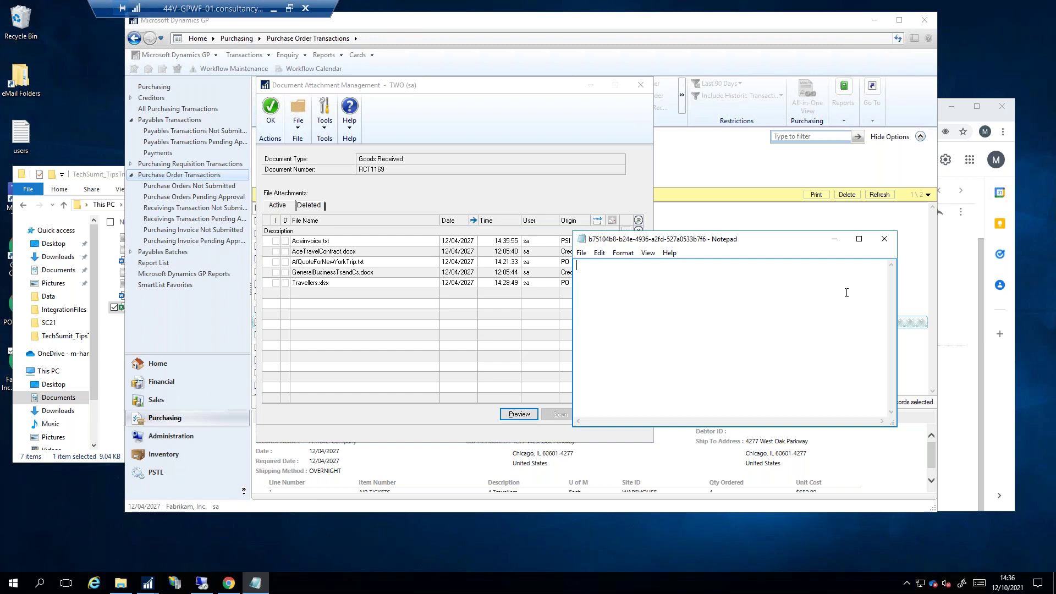
left_click(884, 239)
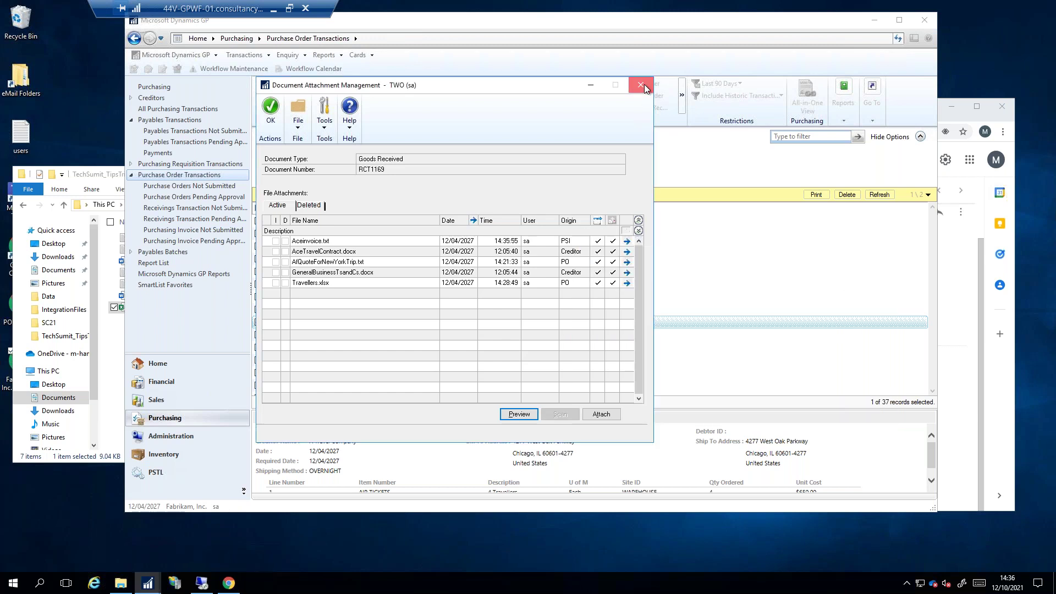
left_click(641, 85)
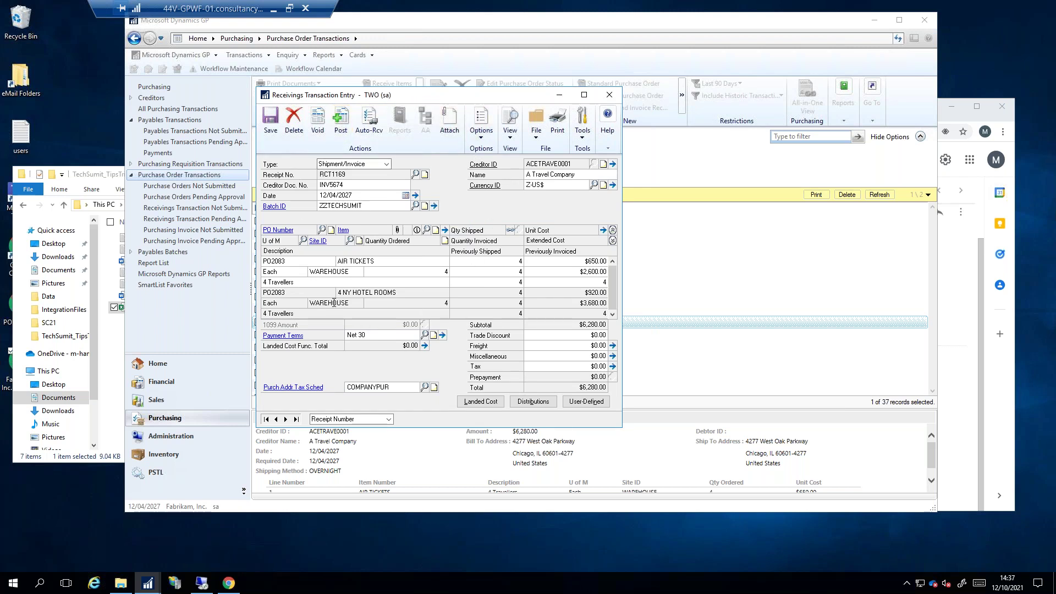
left_click(609, 95)
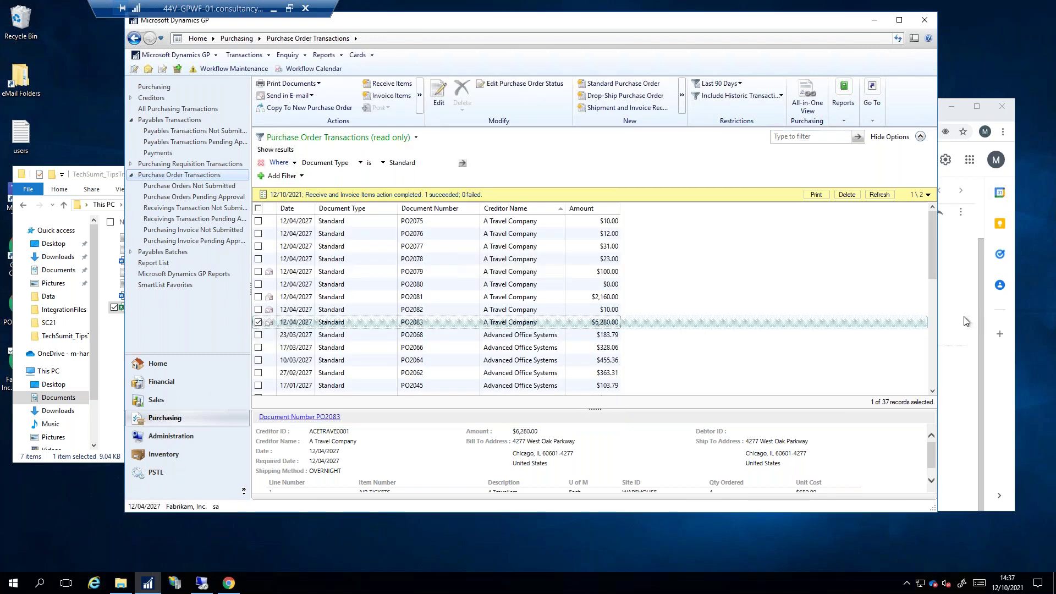
Switch to Gmail, open the newest purchase order request e-mail and read through its attached purchase order document
left_click(966, 321)
left_click(396, 231)
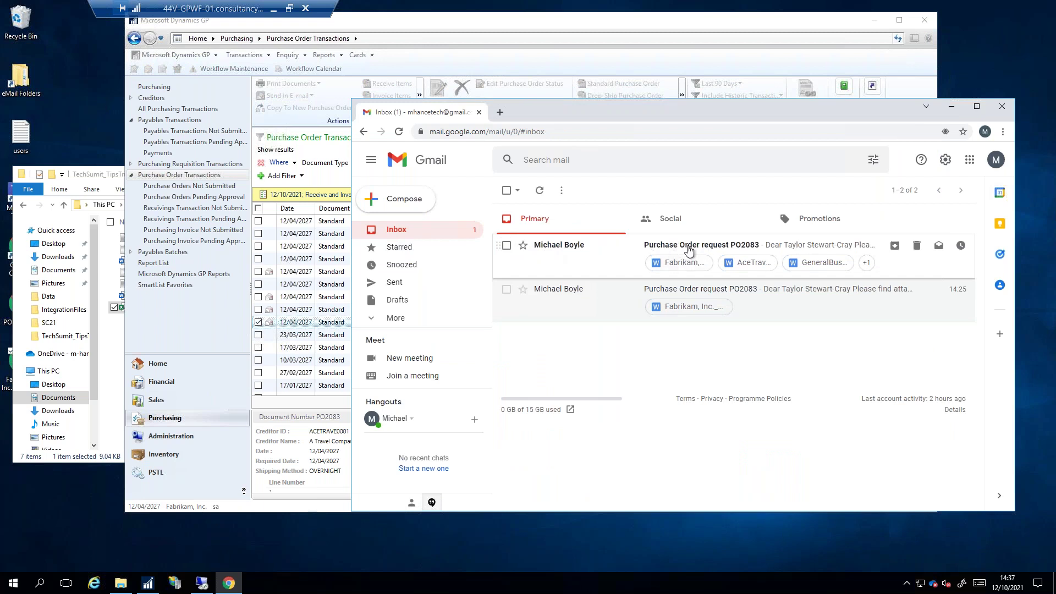
left_click(688, 251)
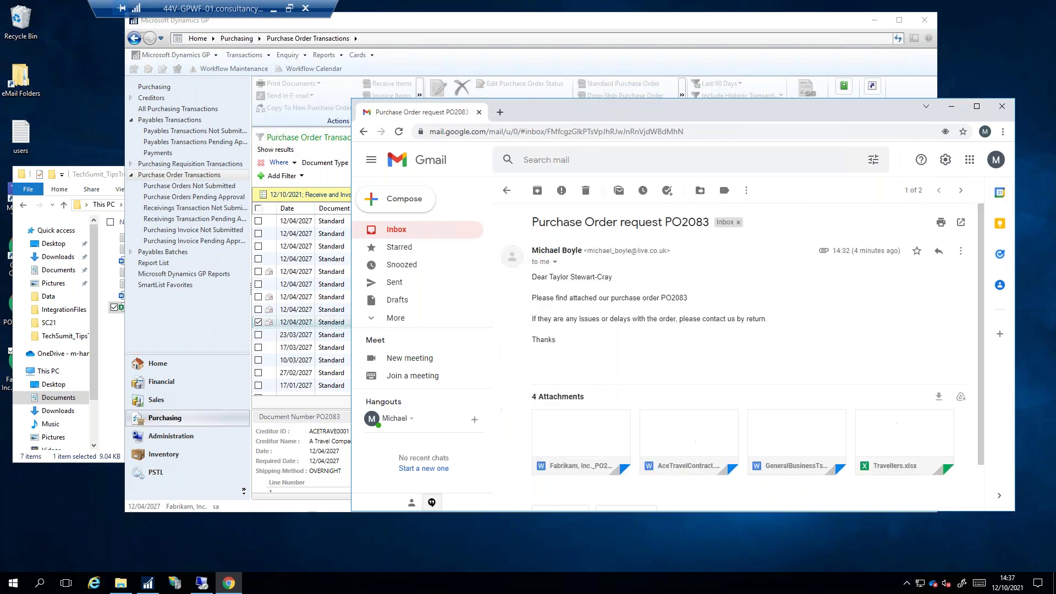
left_click(573, 443)
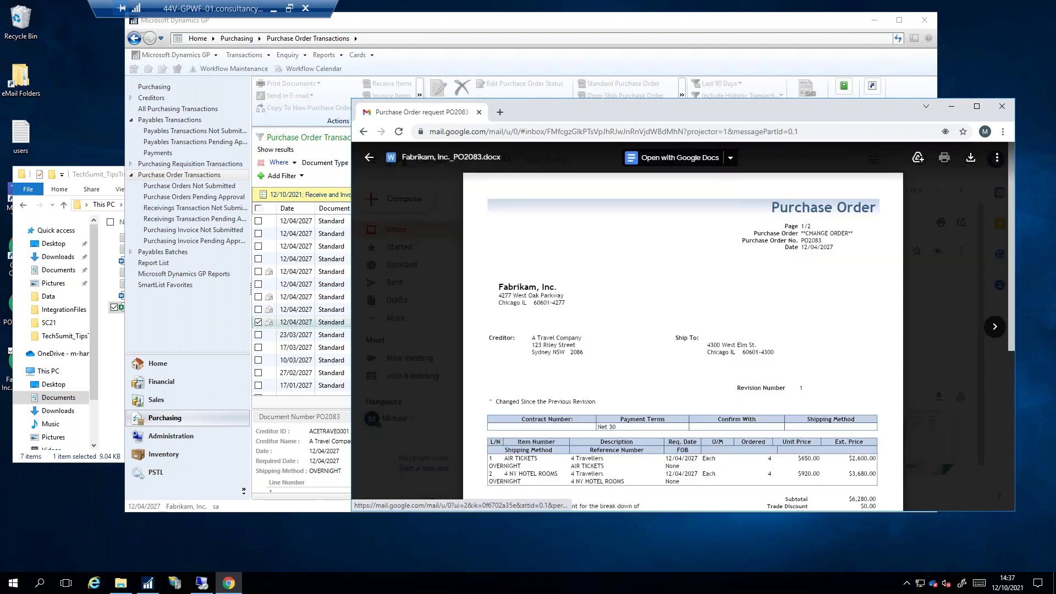
scroll(575, 338, "down", 5)
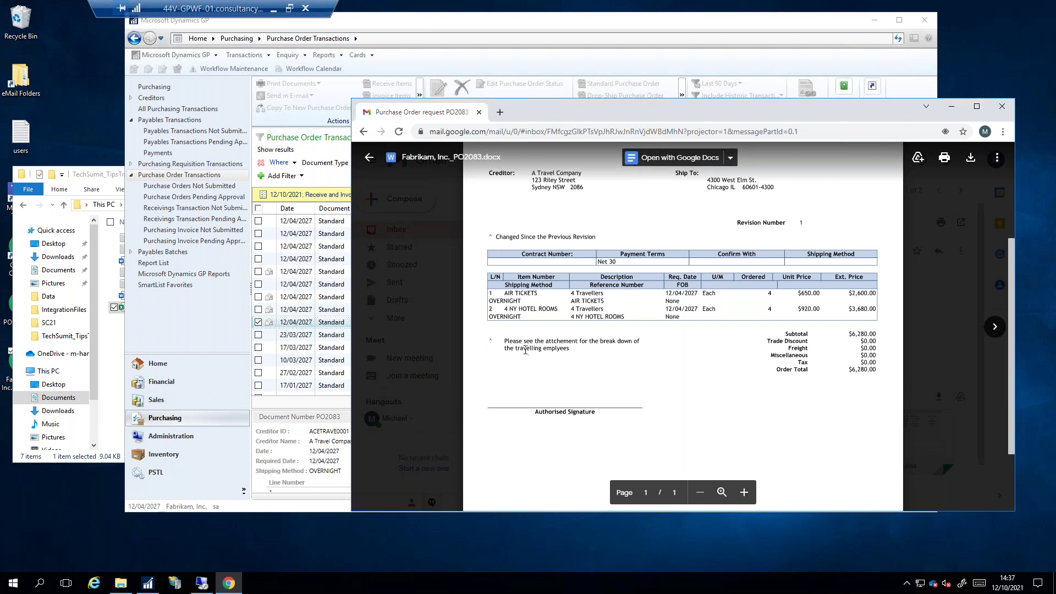
scroll(612, 352, "up", 3)
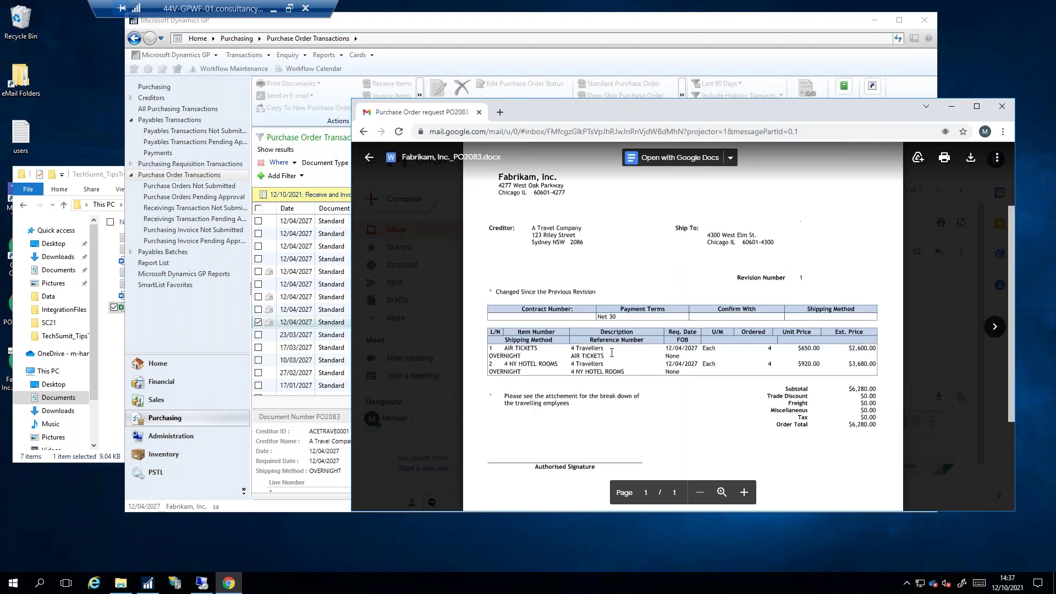
left_click(372, 158)
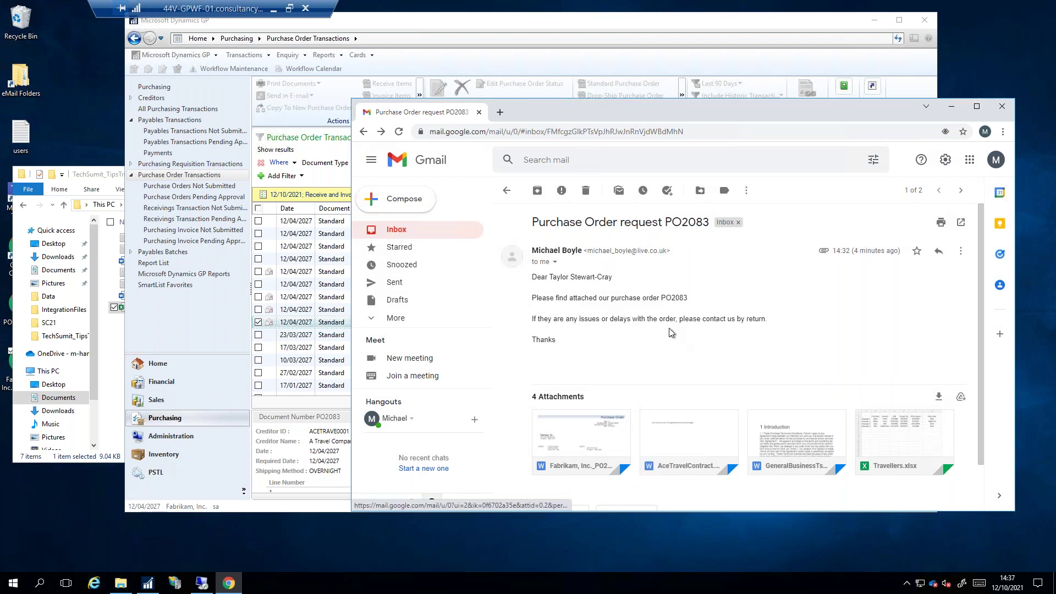
Examine the e-mail's AceTravelContract, GeneralBusinessTsandCs and Travellers attachments, and close the browser
left_click(685, 444)
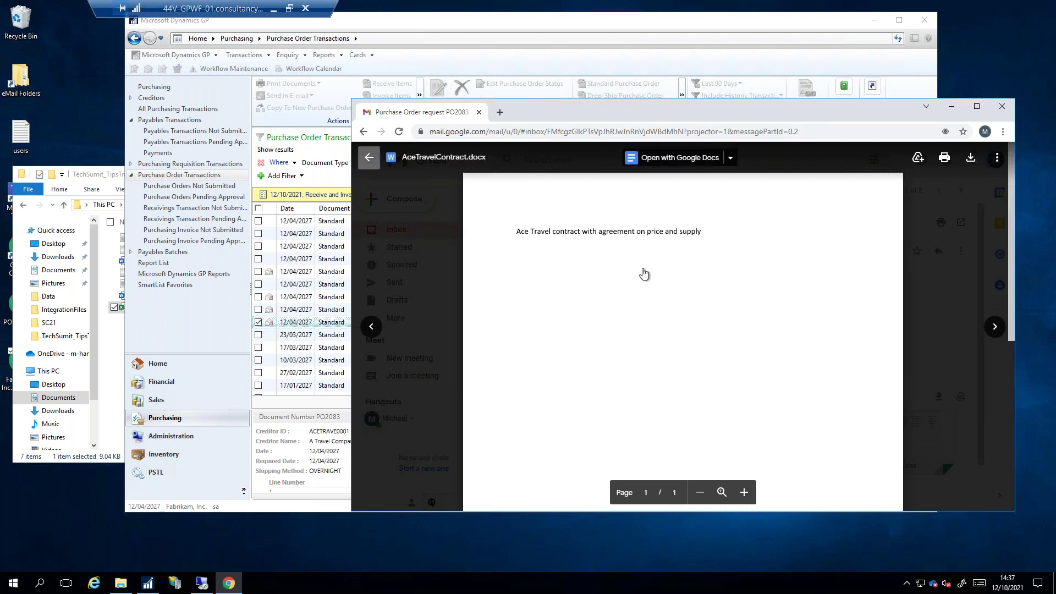
key("Escape")
left_click(807, 443)
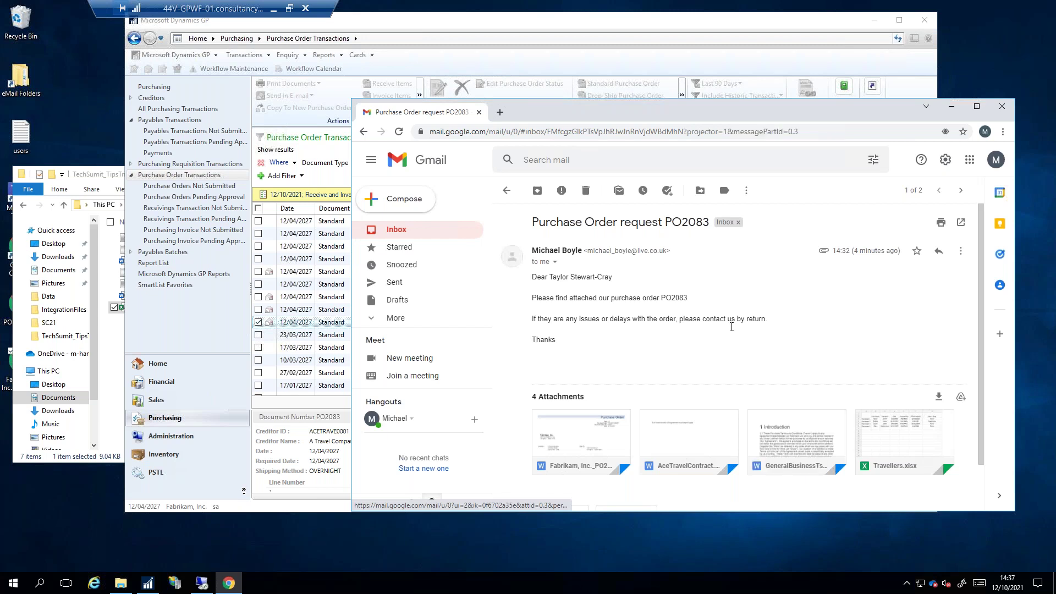
scroll(614, 326, "down", 15)
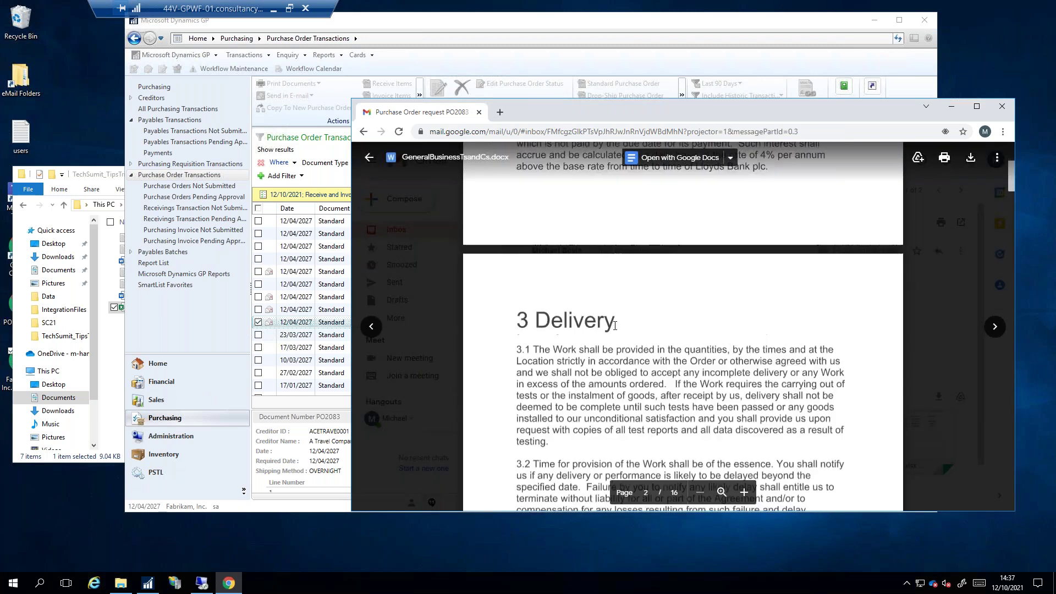
left_click(369, 158)
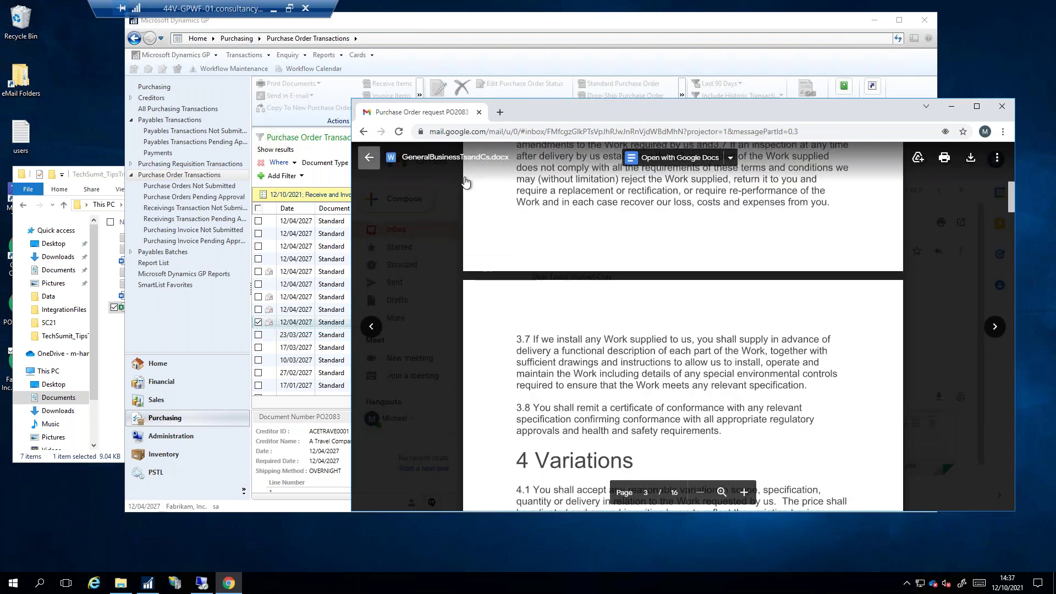
left_click(896, 429)
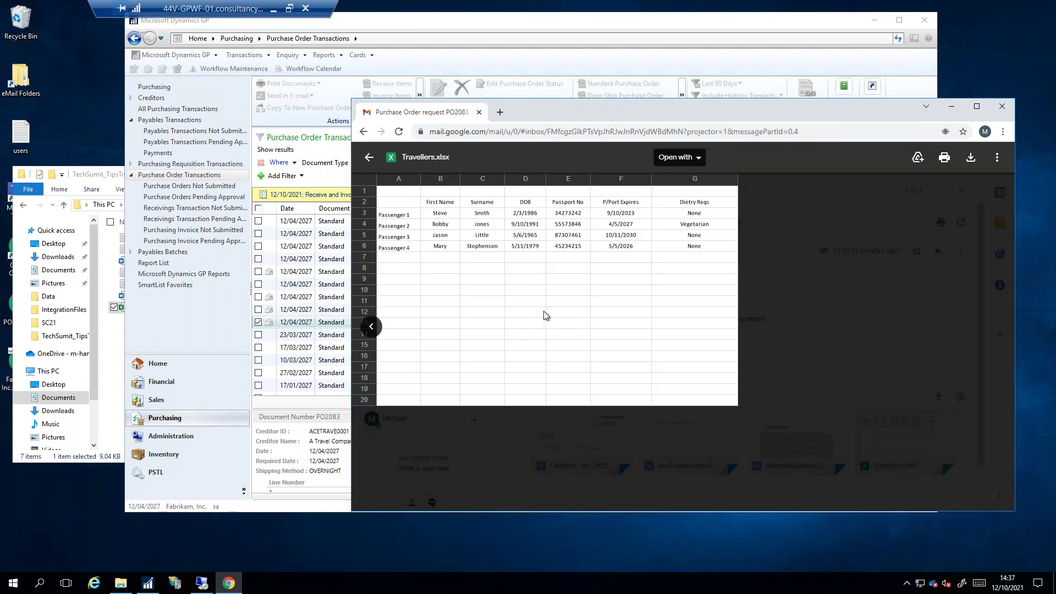
left_click(369, 157)
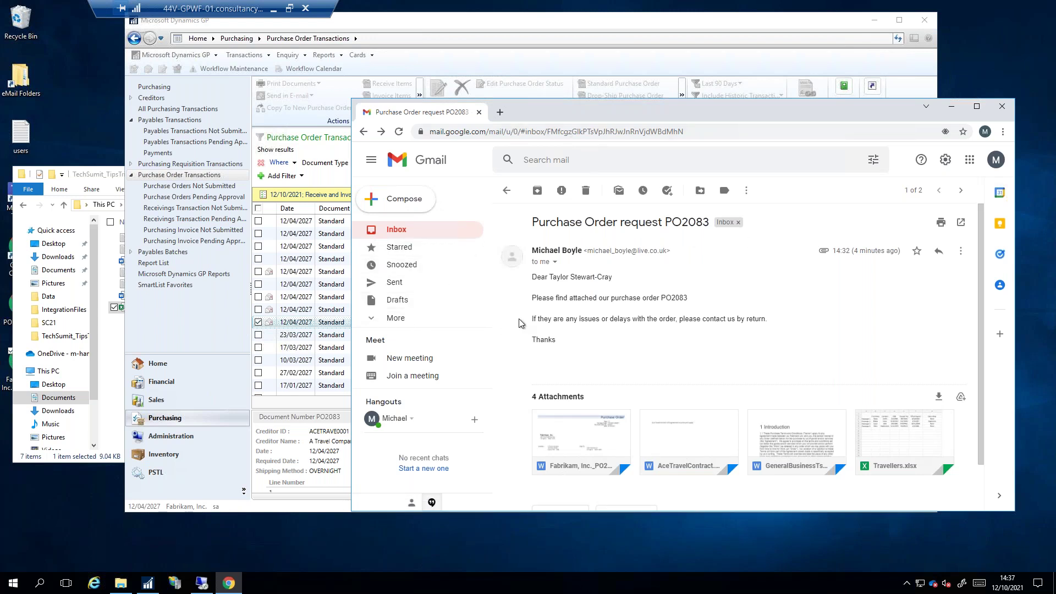
left_click(1001, 106)
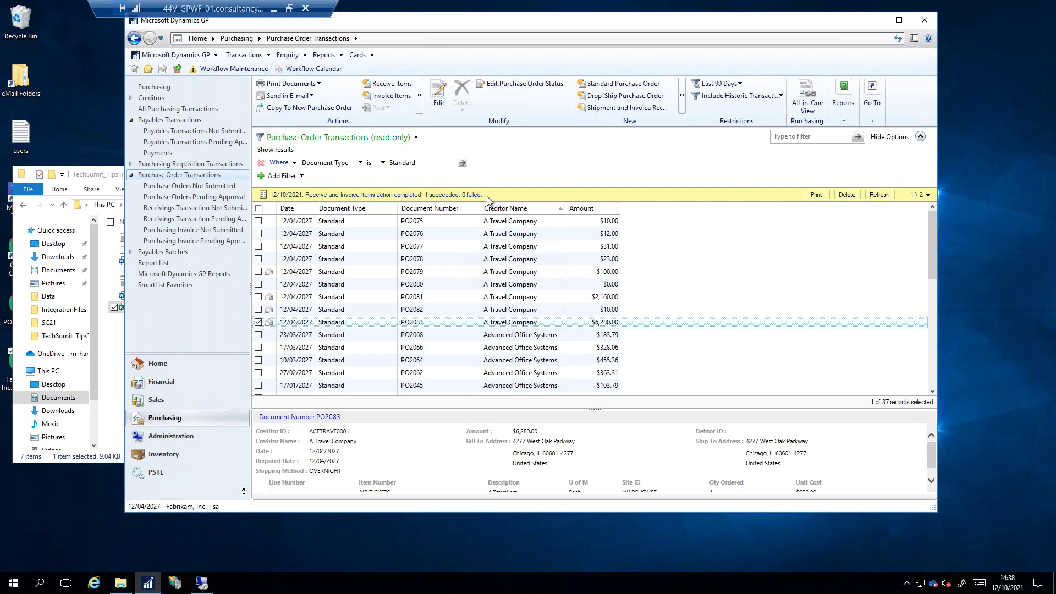
Display the Sales Order Transactions list in the Sales area and filter it by po125
mouse_move(400, 30)
left_mouse_down()
mouse_move(459, 164)
mouse_move(417, 37)
left_mouse_up()
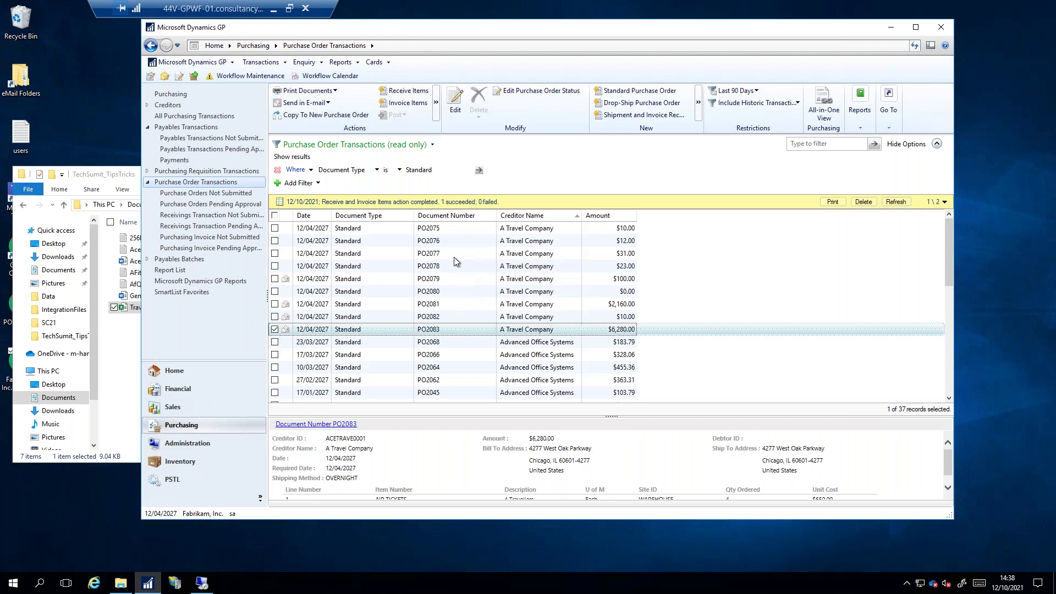
left_click(172, 407)
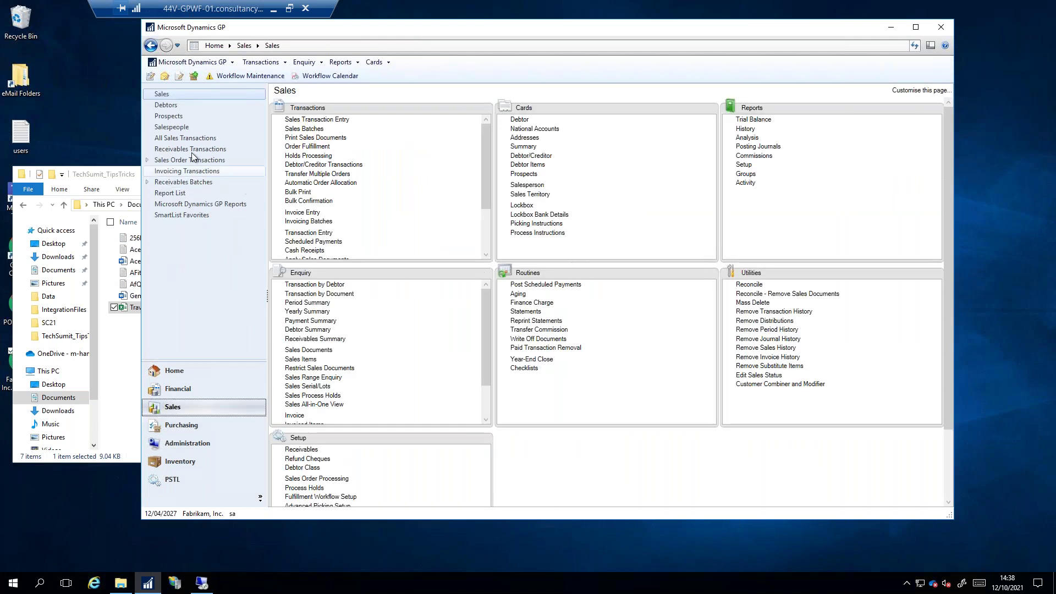
left_click(175, 139)
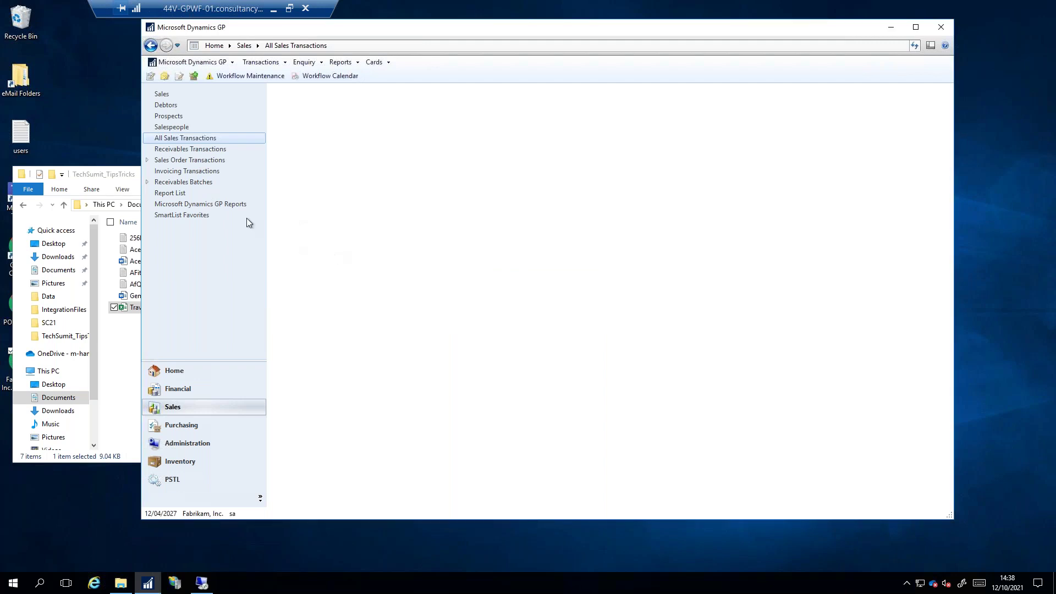
left_click(167, 161)
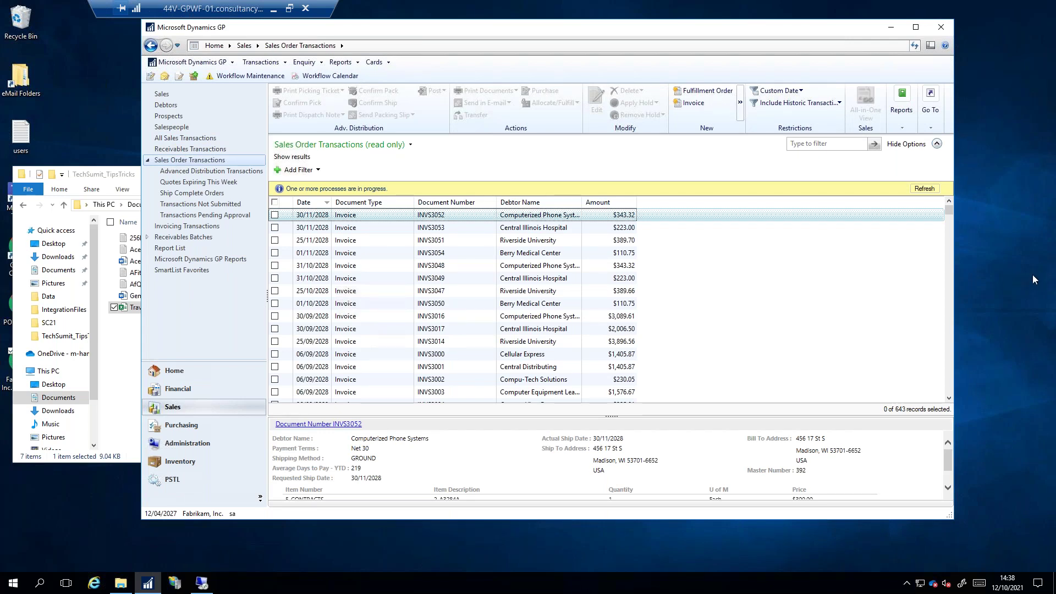
left_click(802, 146)
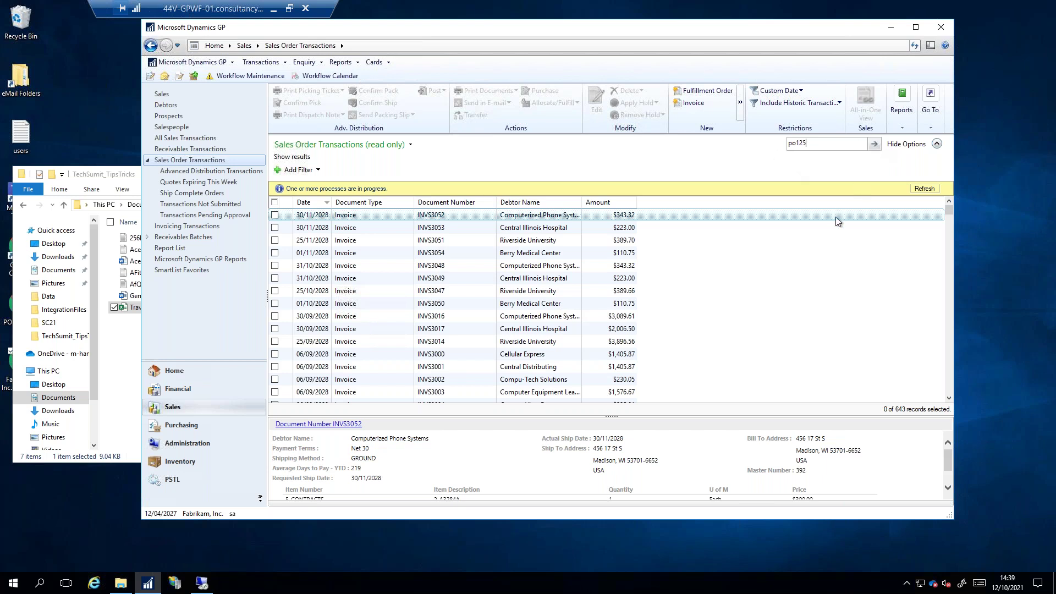
key("Return")
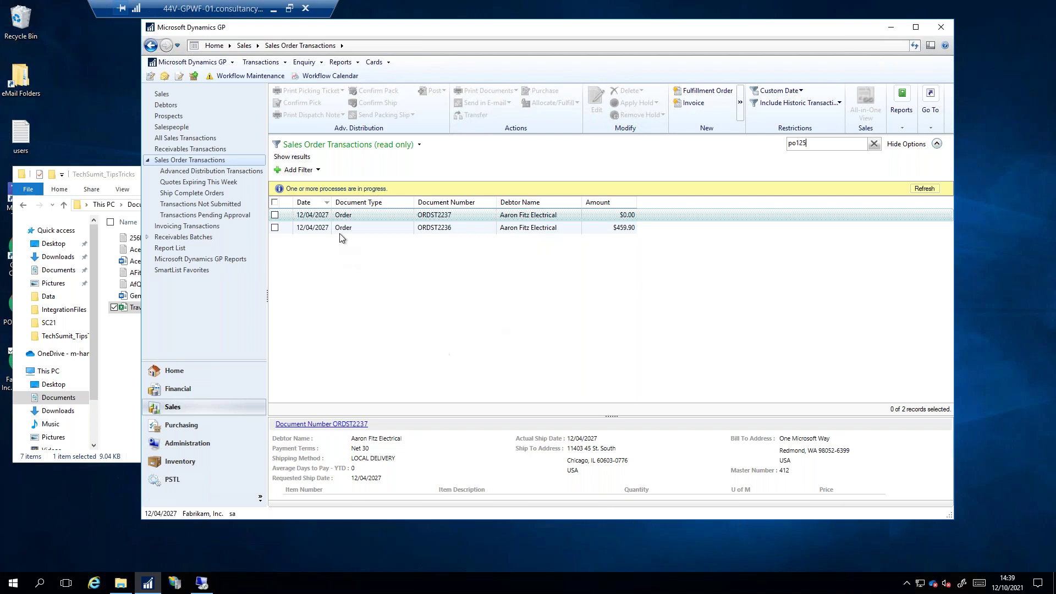
Open the $0.00 Aaron Fitz Electrical order, read the AFit_Order text file in the TechSumit_TipsTricks folder, and close the file
left_click(352, 217)
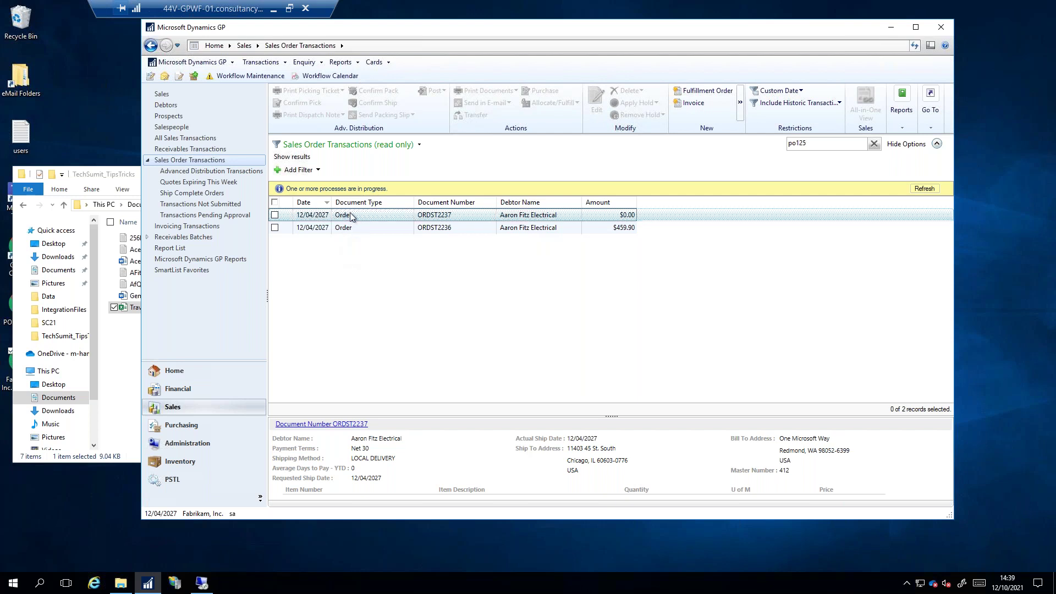
double_click(351, 217)
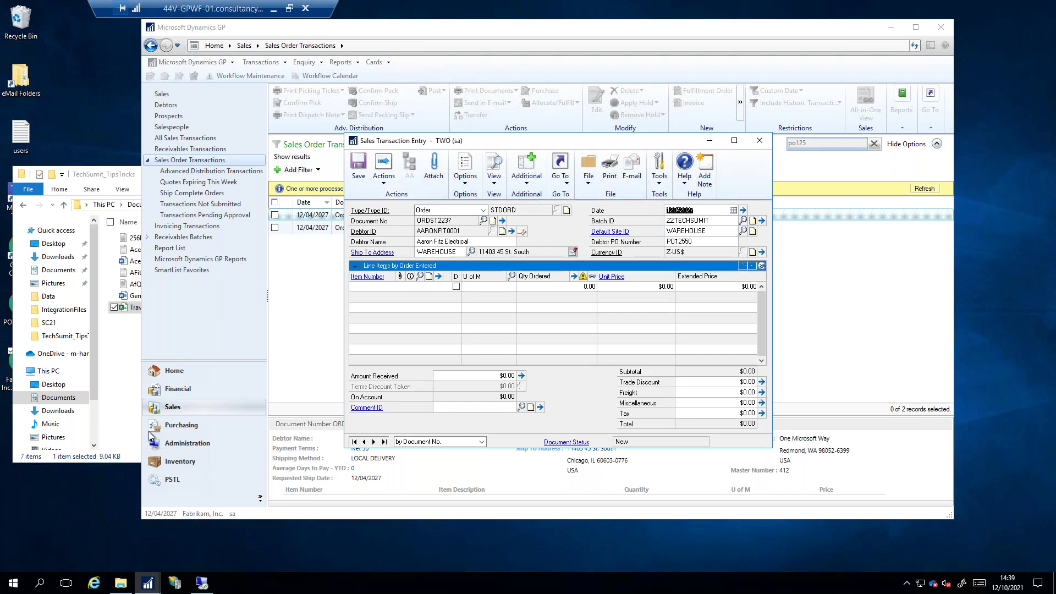
left_click(127, 377)
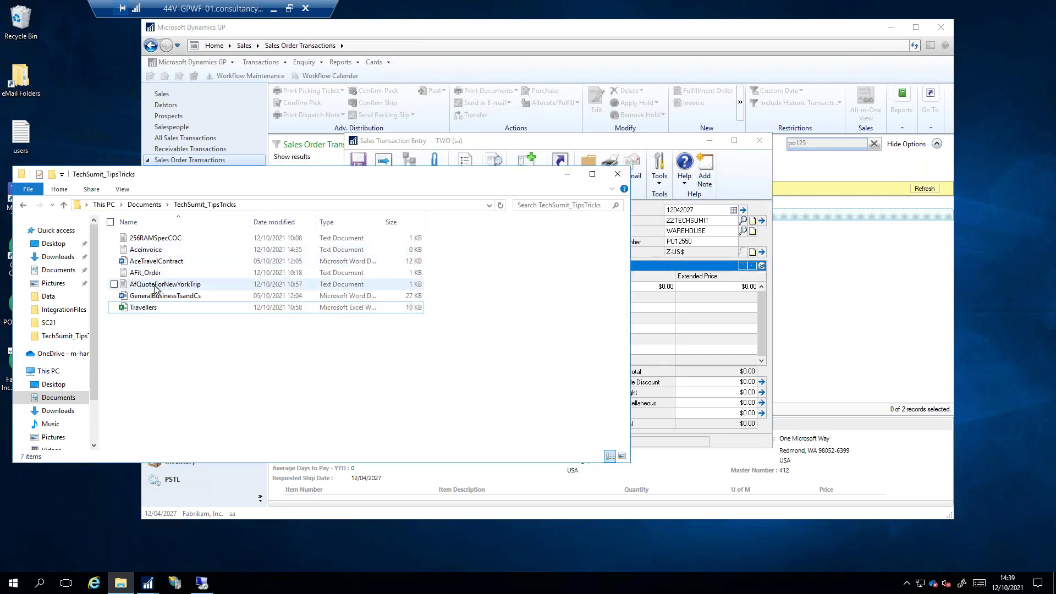
double_click(148, 273)
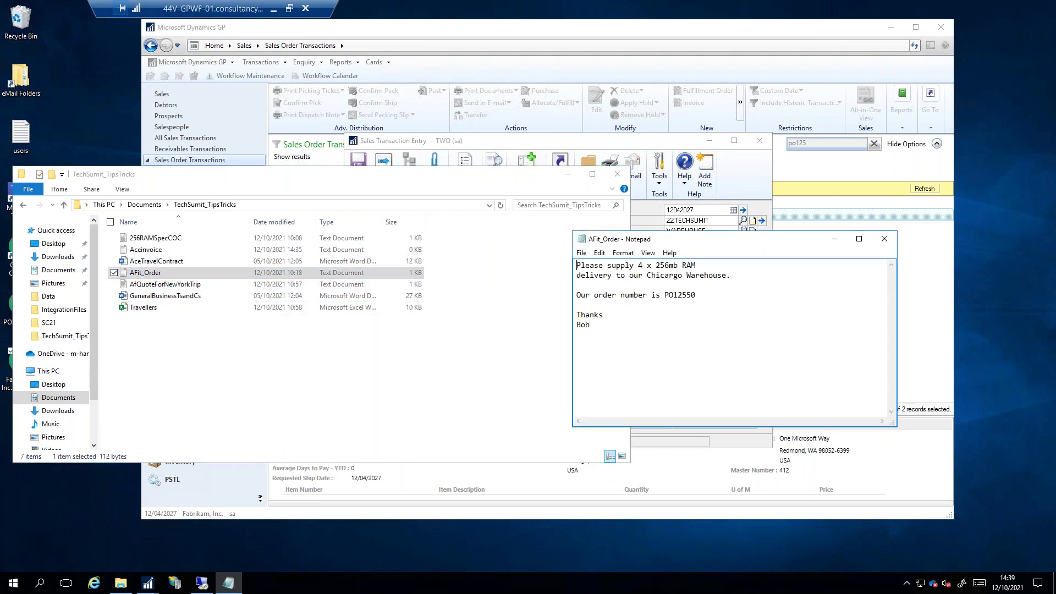
left_click(567, 174)
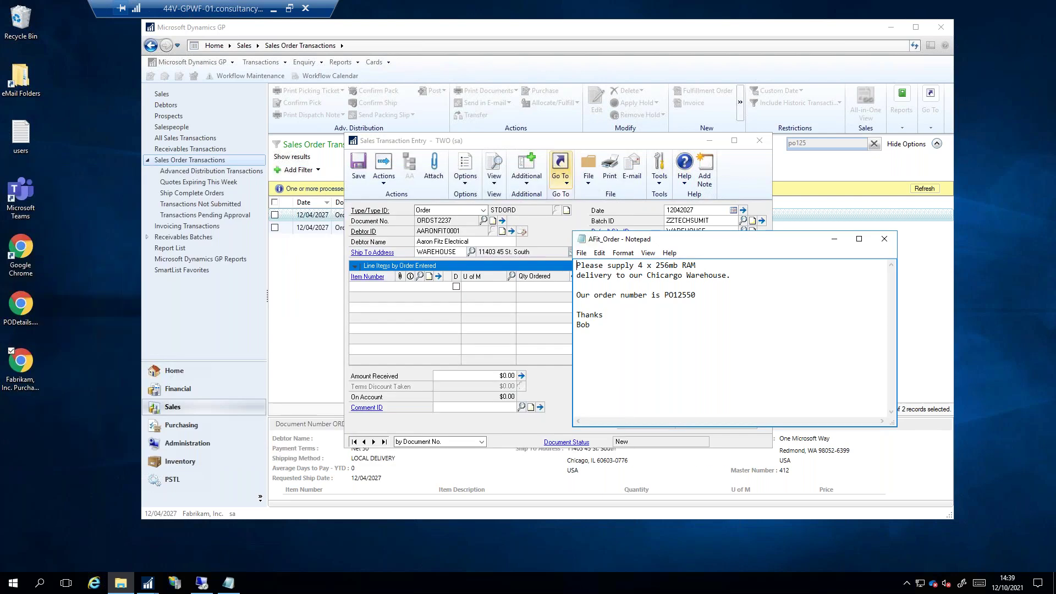
left_click(884, 238)
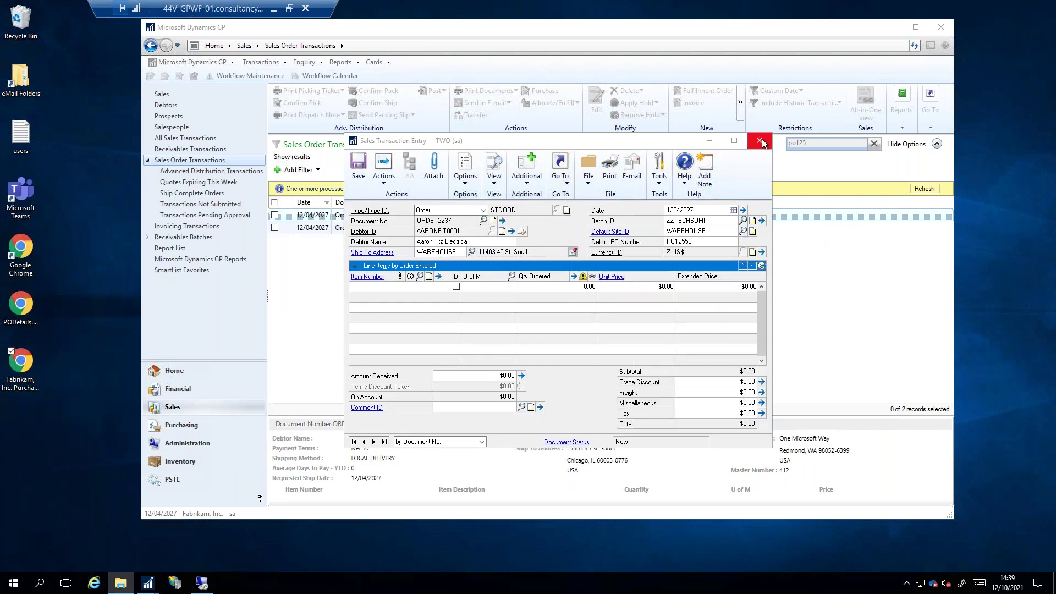
Open the $459.90 Aaron Fitz Electrical order instead, check its document attachments and e-mail the order
left_click(322, 291)
double_click(350, 228)
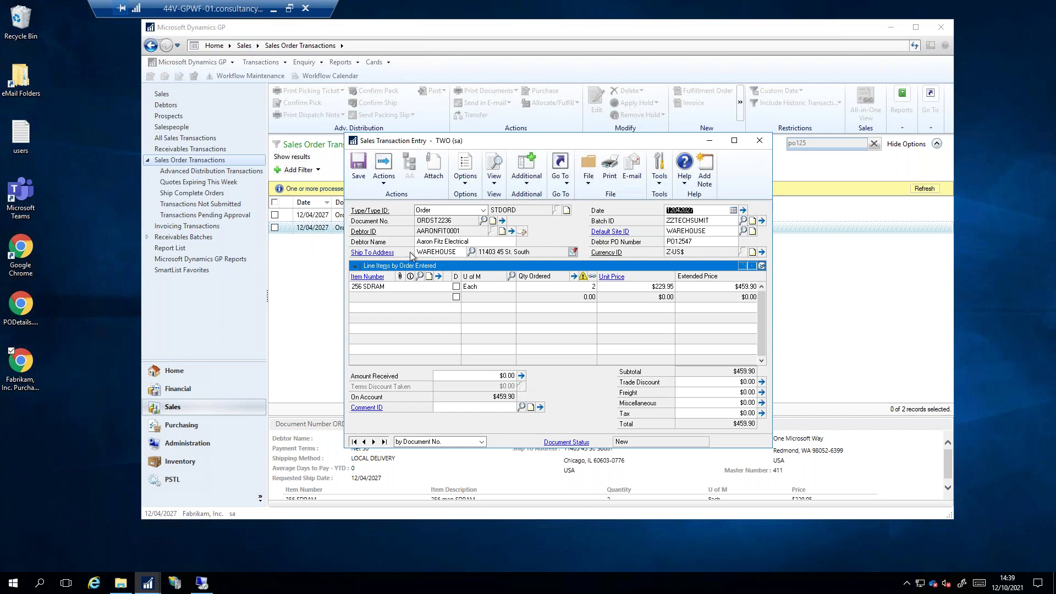
left_click(431, 171)
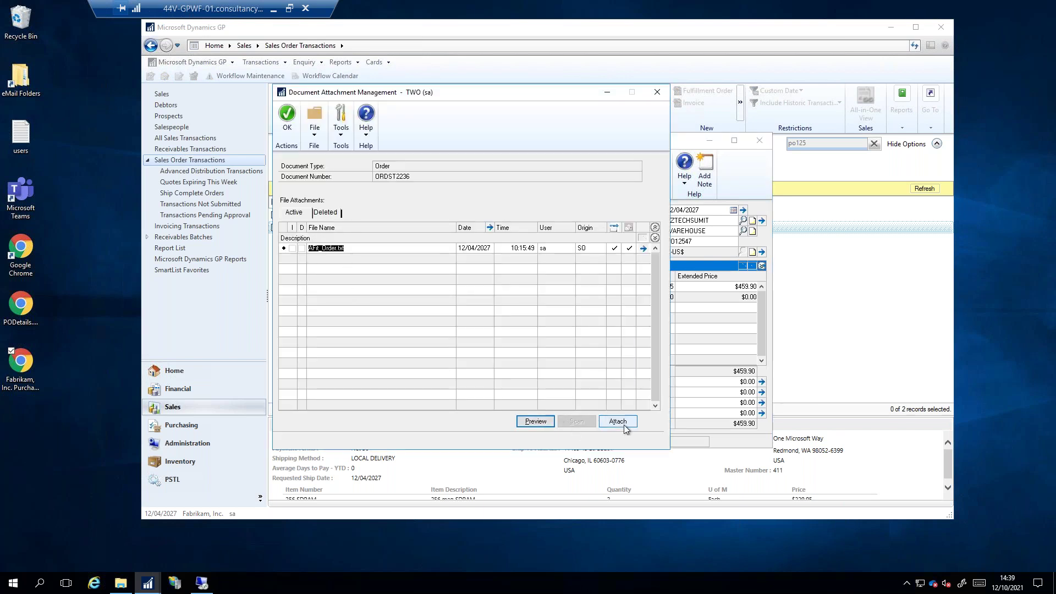
left_click(657, 92)
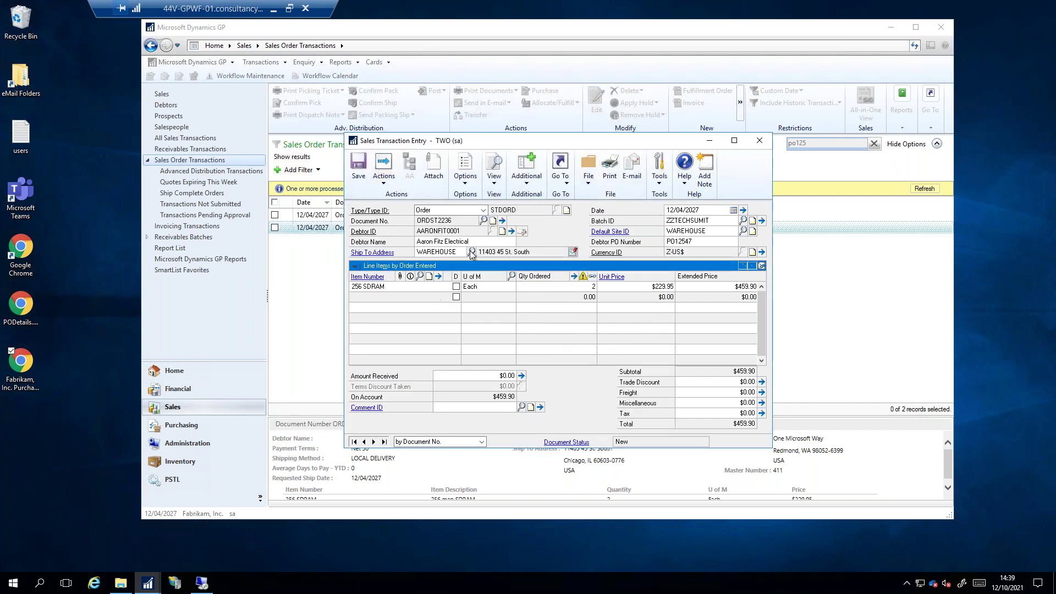
left_click(633, 175)
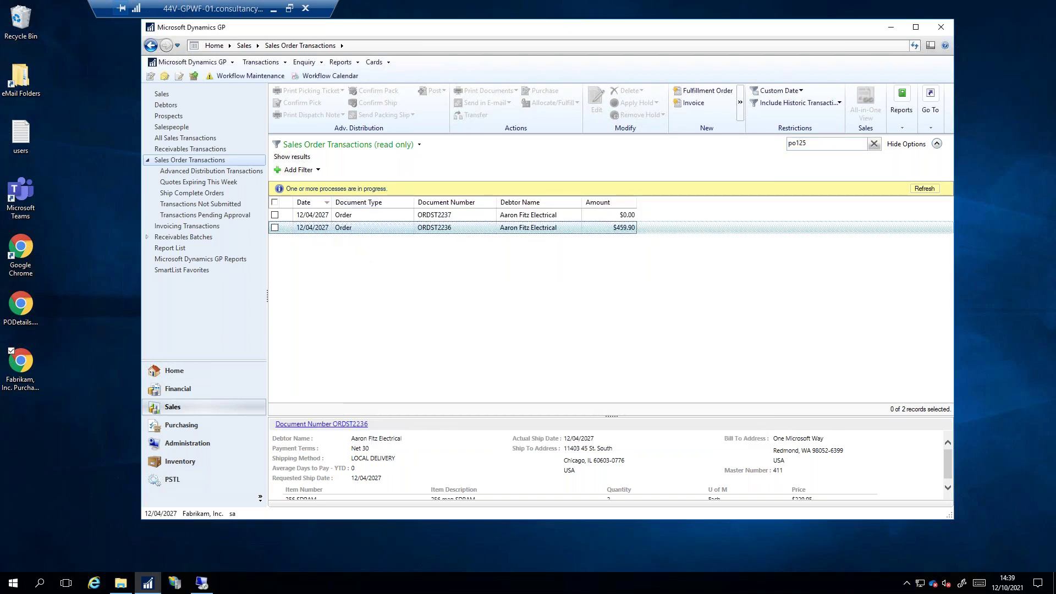
Reopen the $459.90 order and review its attachment list and the header and line attachments selected to send in e-mail
key("Return")
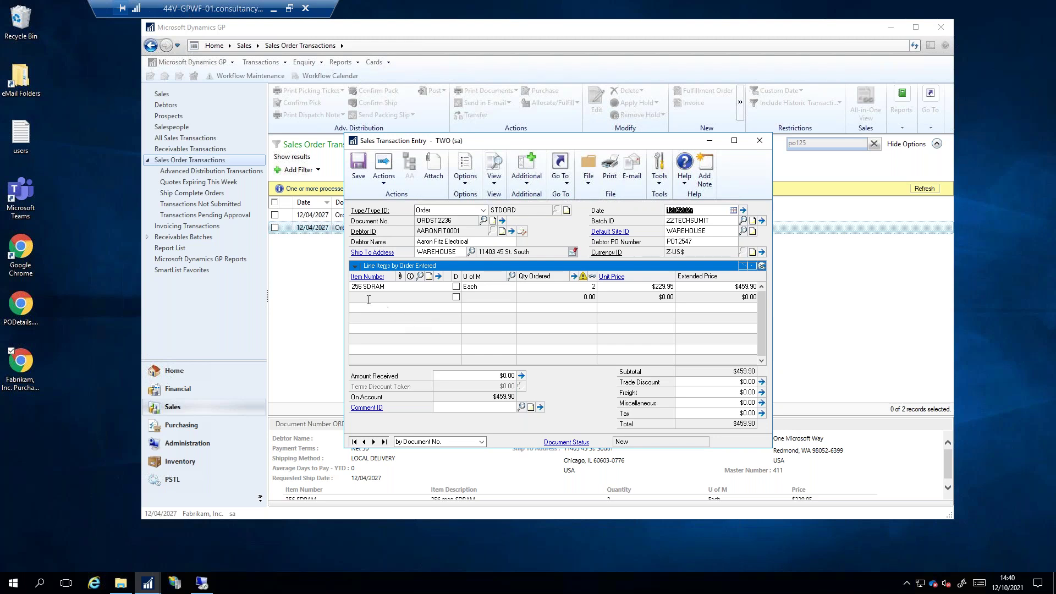
left_click(433, 165)
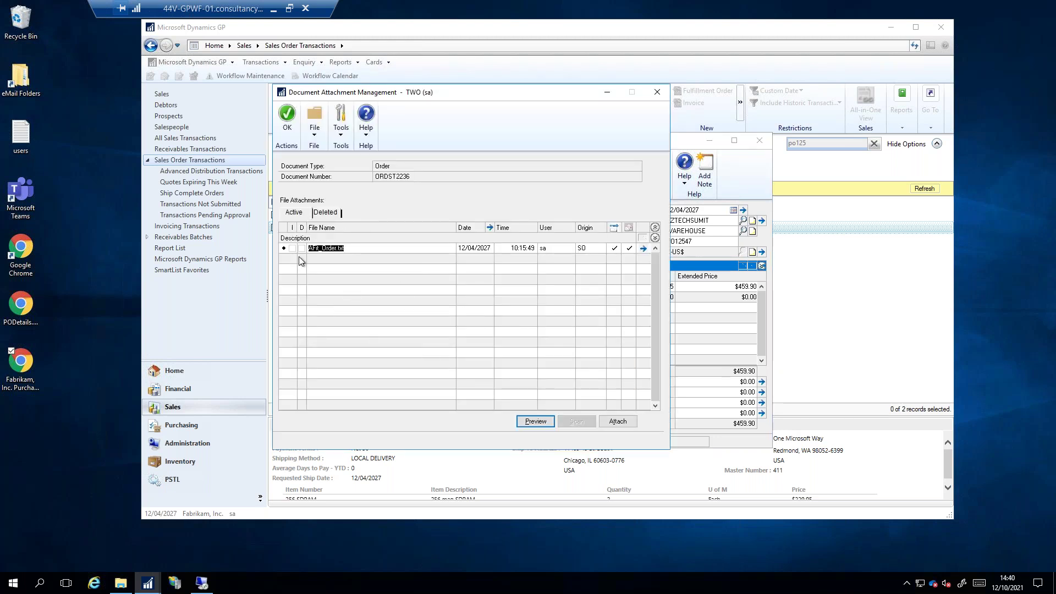
left_click(657, 92)
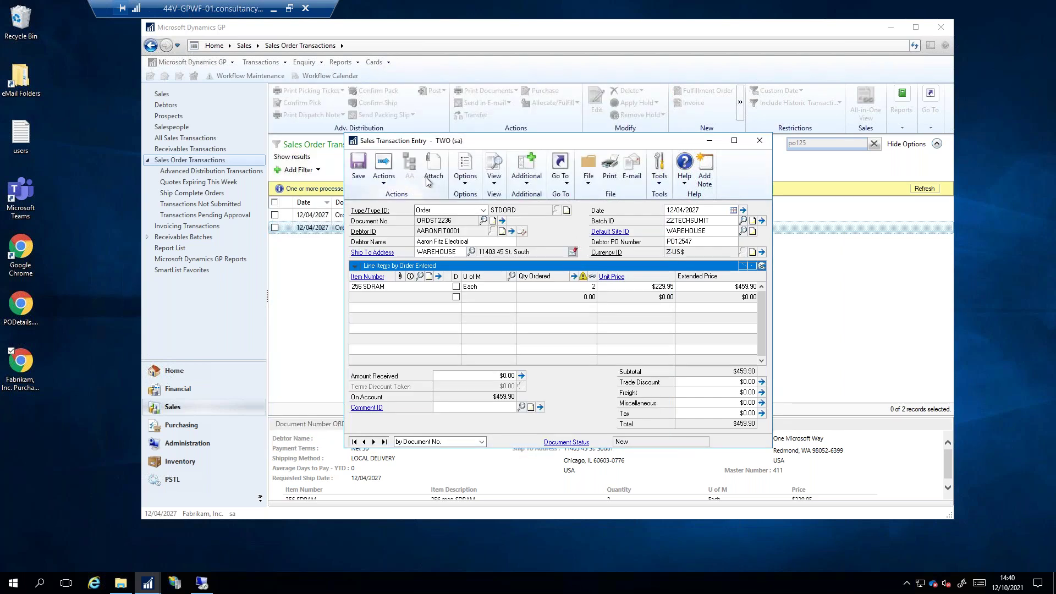
left_click(383, 168)
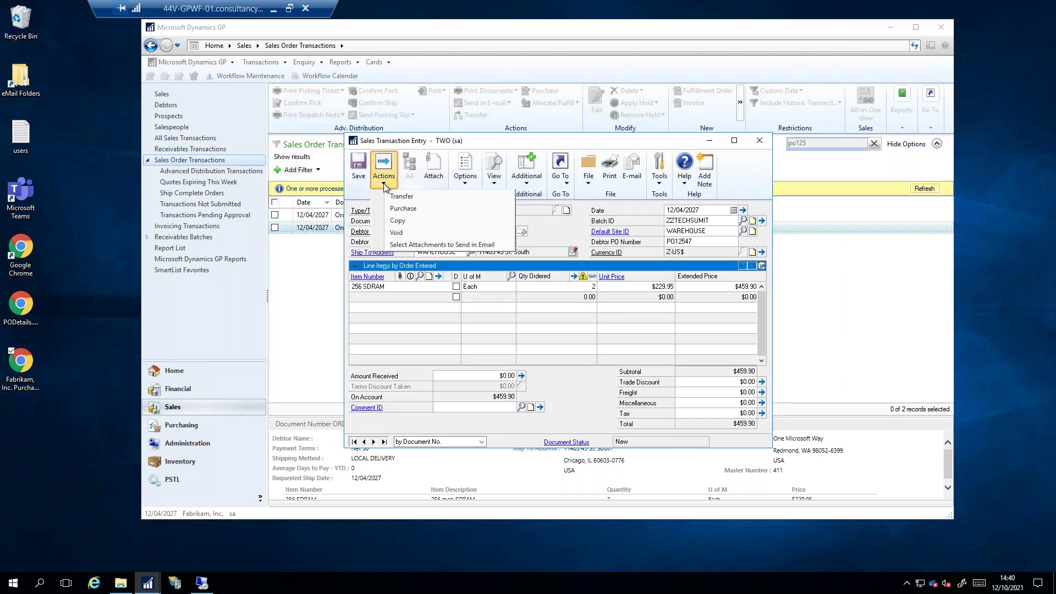
left_click(414, 245)
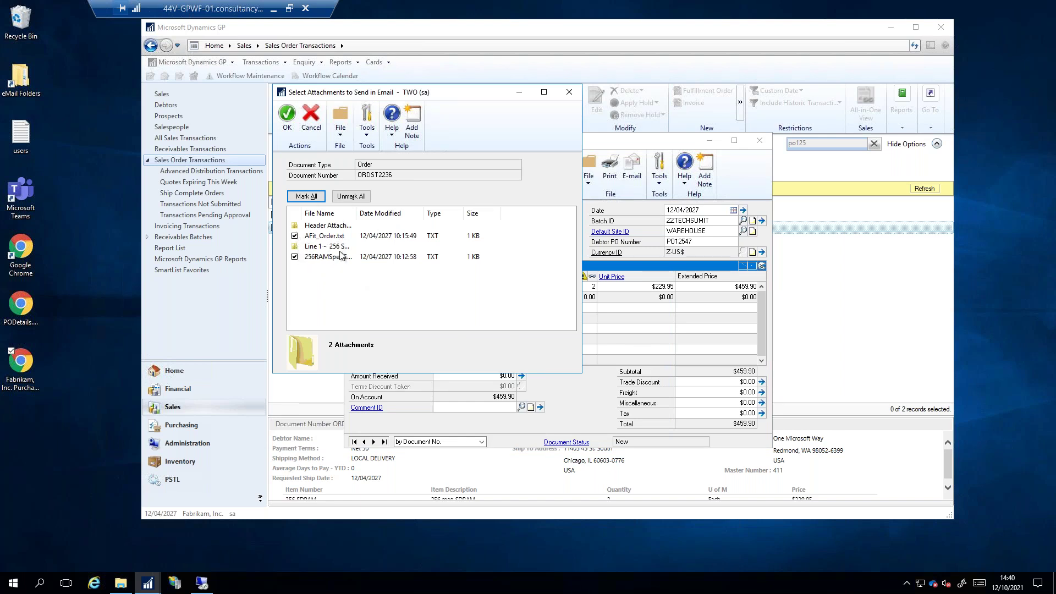
left_click_drag(353, 210, 433, 210)
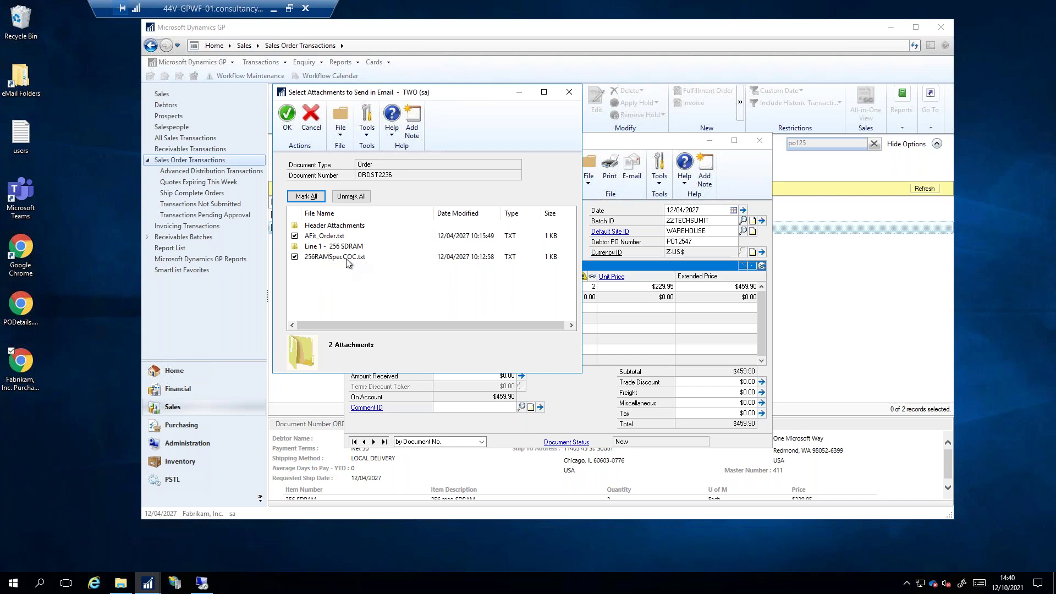
left_click(569, 91)
Switch to Gmail in Google Chrome to check the inbox for the e-mailed order, and return to close the sales order
left_click_drag(536, 142, 369, 140)
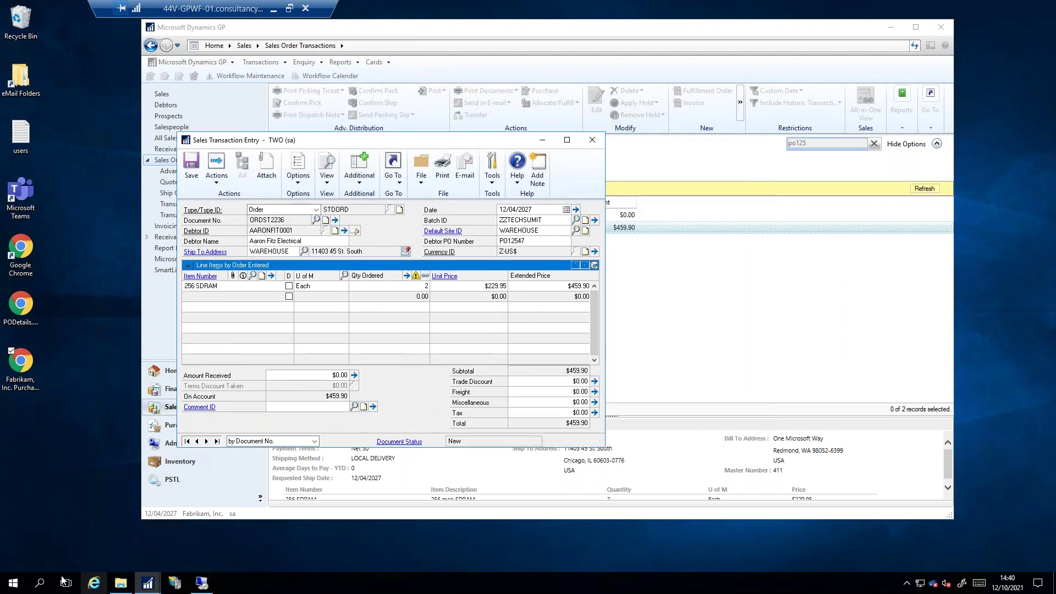
left_click(20, 250)
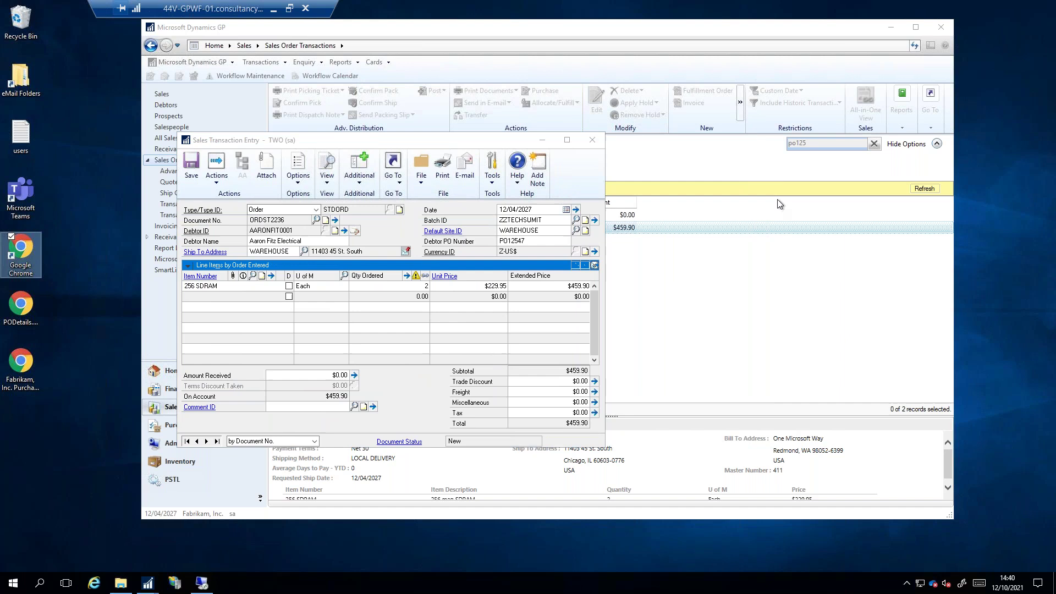
left_click(607, 391)
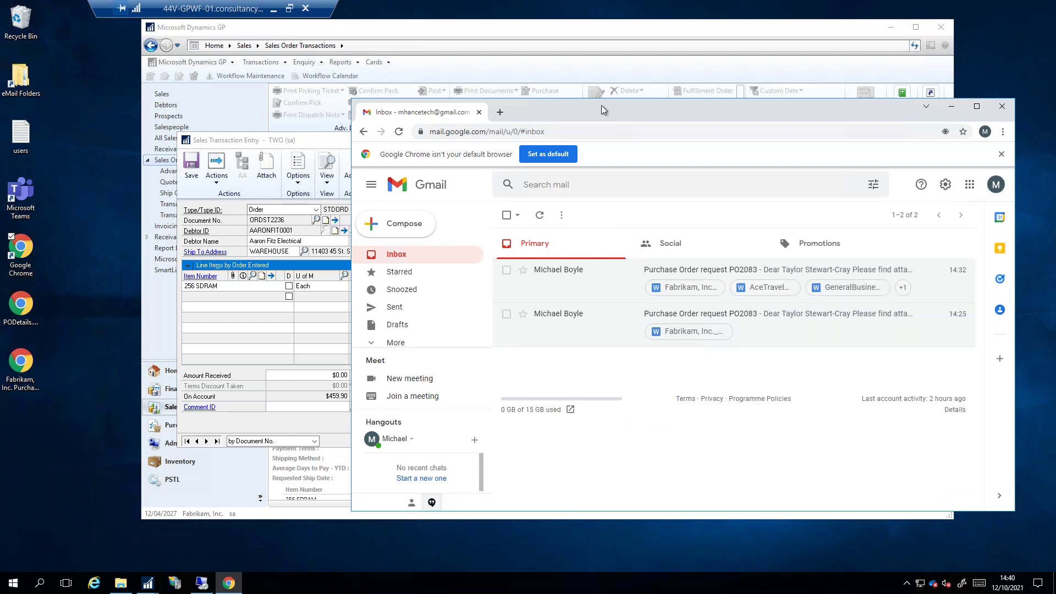
left_click_drag(602, 110, 573, 187)
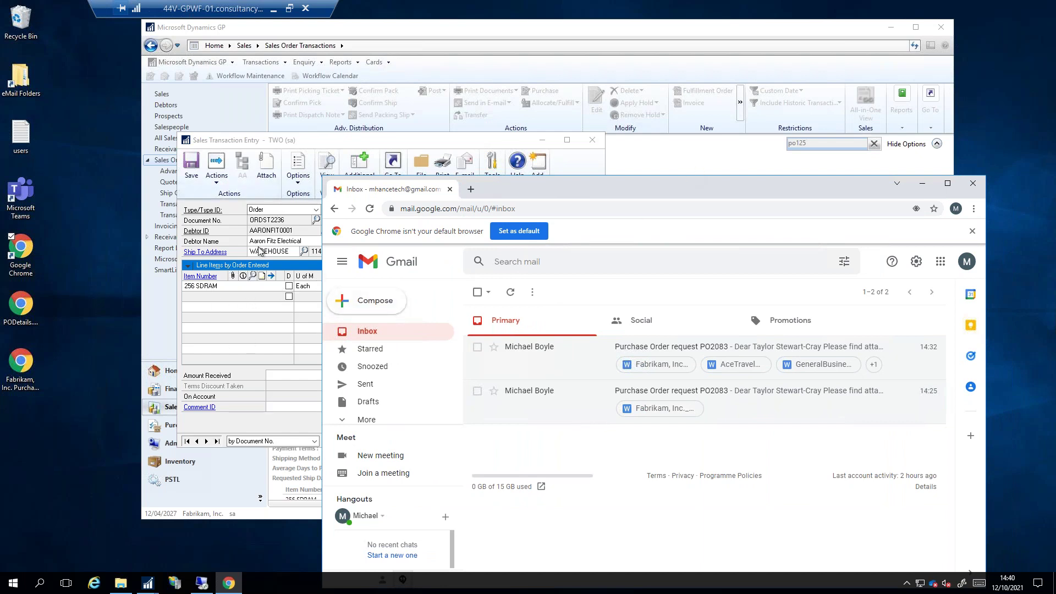
left_click(327, 143)
left_click(592, 140)
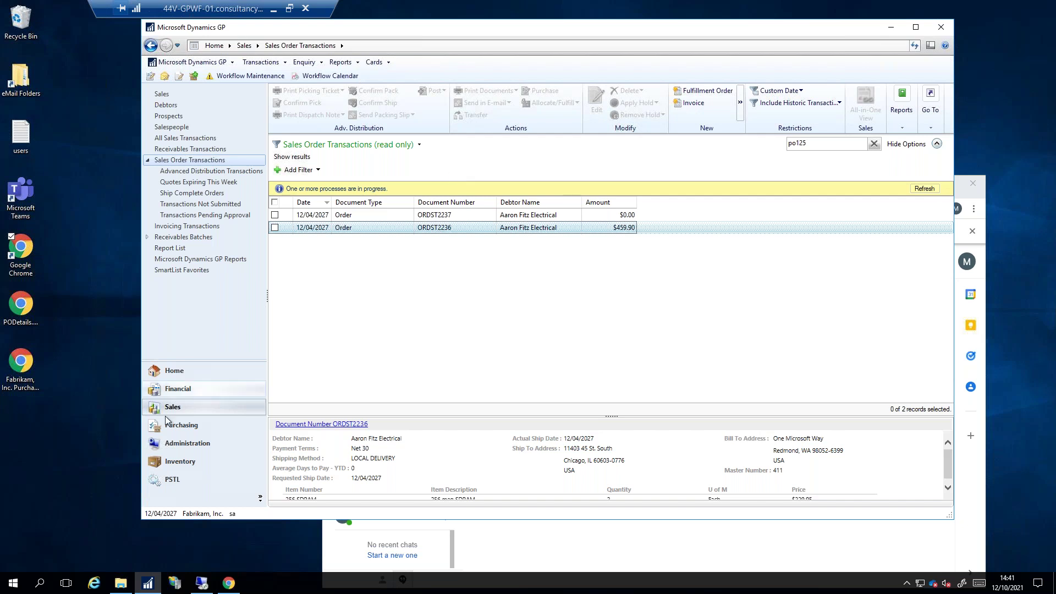
Open Edit Payment Batch in the Purchasing area and load the ZZTECHSUMIT computer cheque batch
left_click(181, 425)
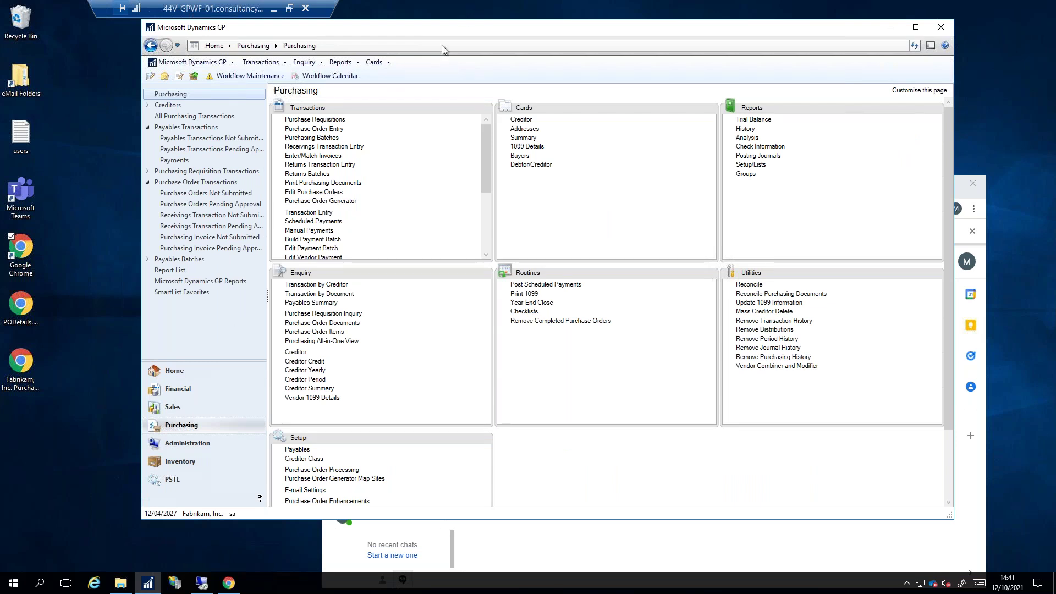
left_click_drag(487, 171, 485, 195)
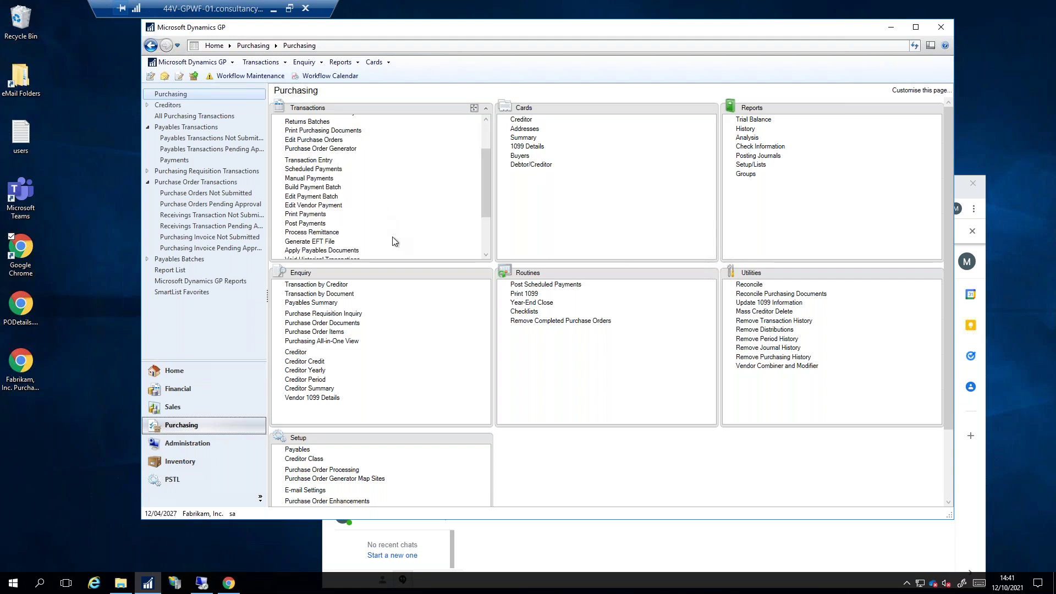
left_click(329, 198)
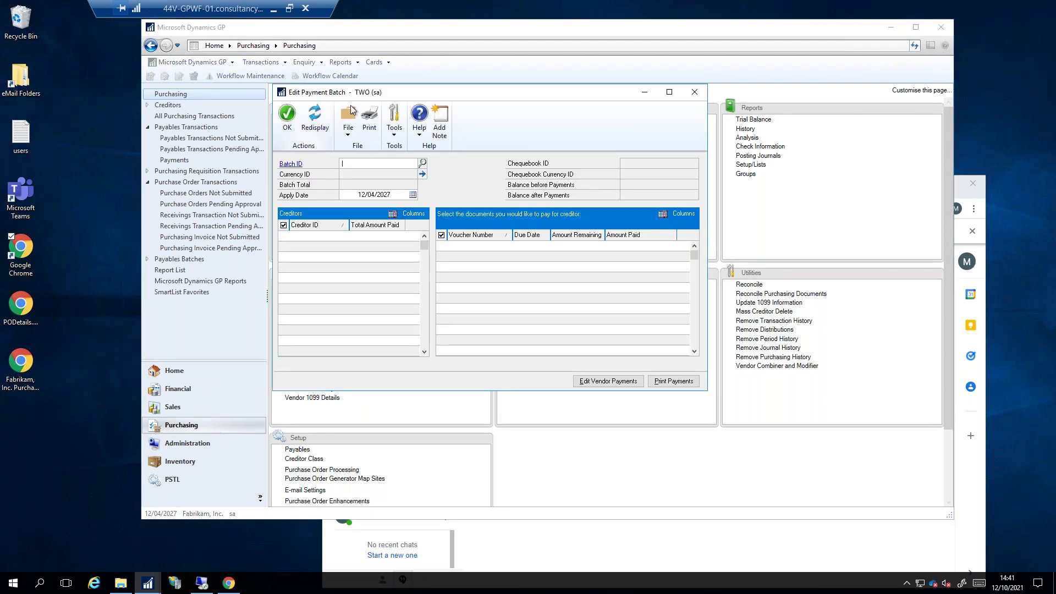
left_click(423, 163)
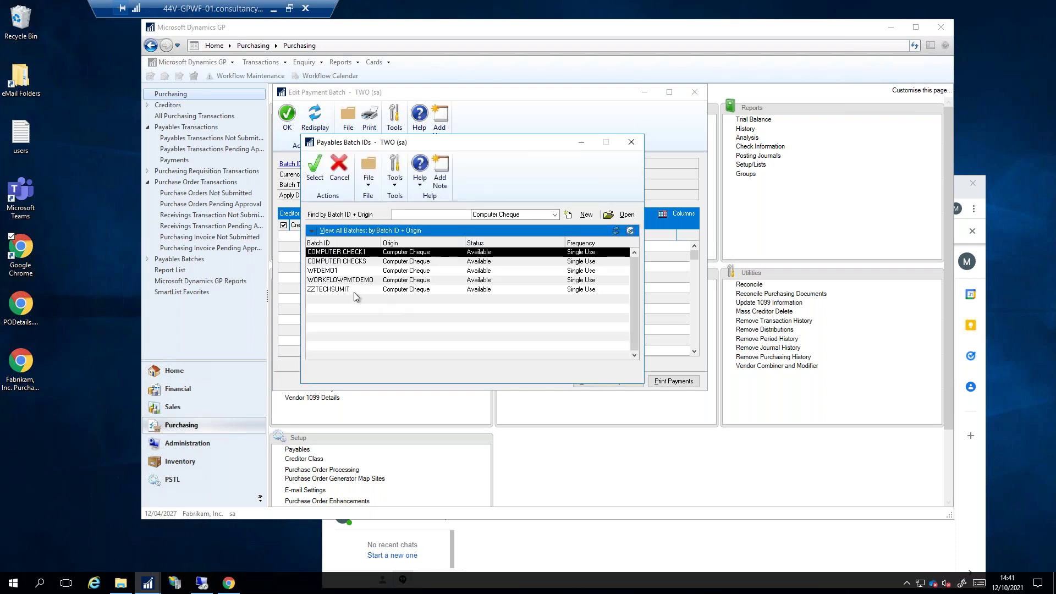
double_click(353, 288)
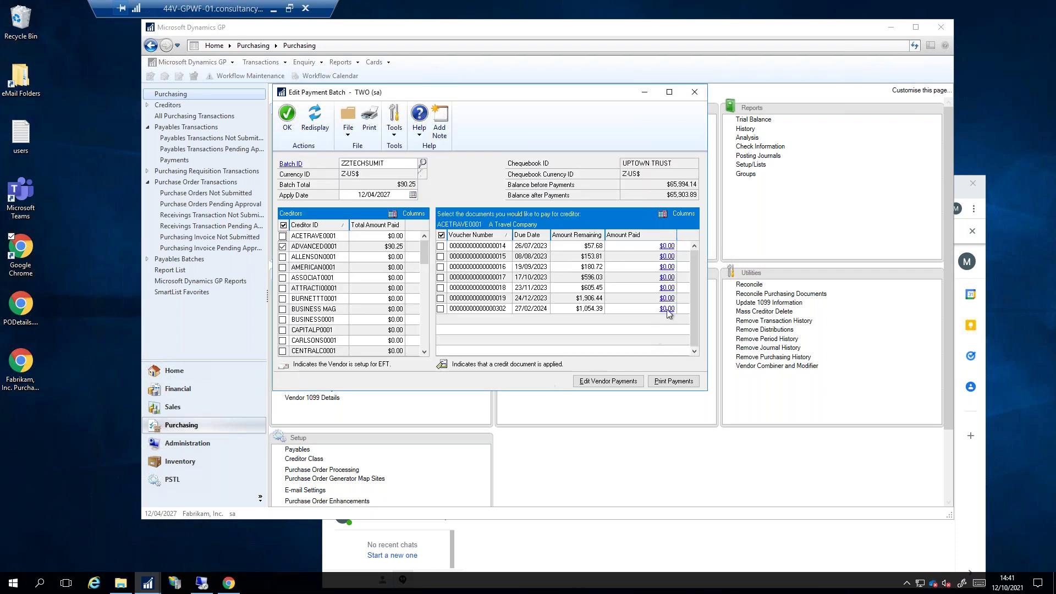
Display the Advanced Office Systems vouchers, print the ZZTECHSUMIT batch's Computer Cheque Edit List as a template, and review it in Word
left_click(330, 246)
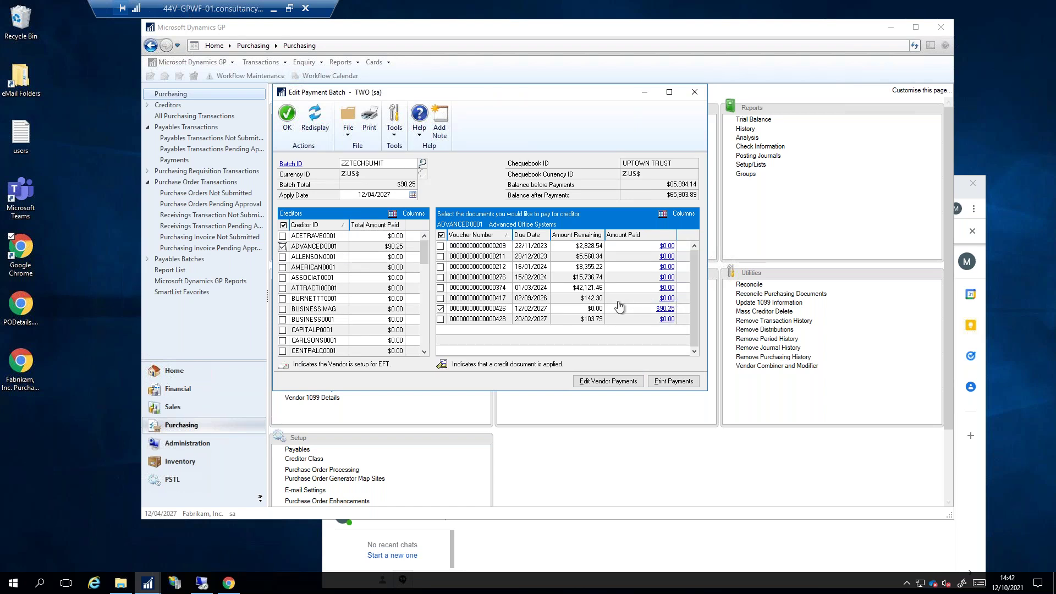
left_click(294, 163)
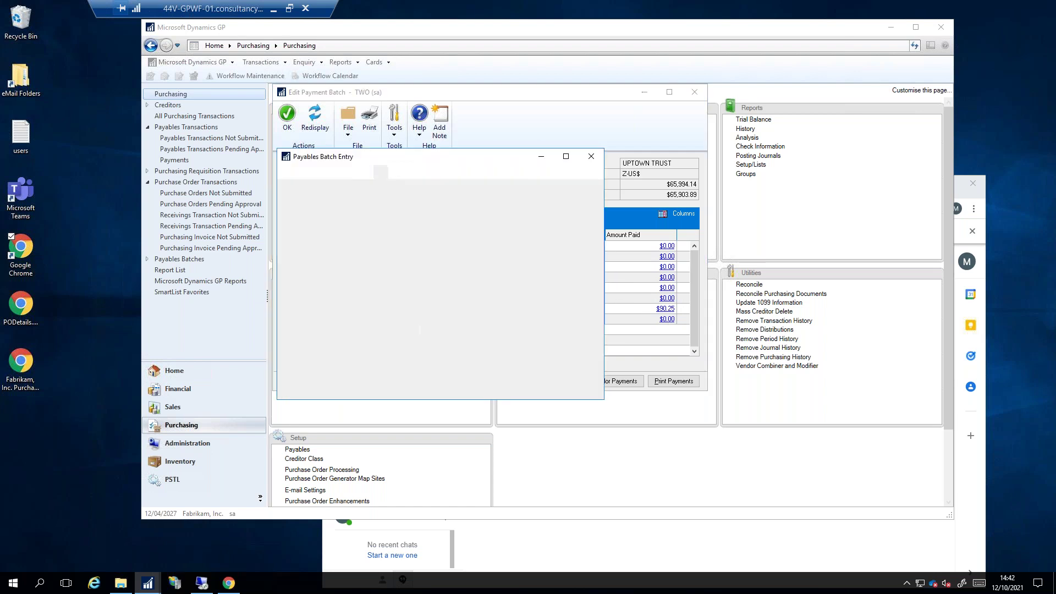
left_click_drag(414, 162, 772, 148)
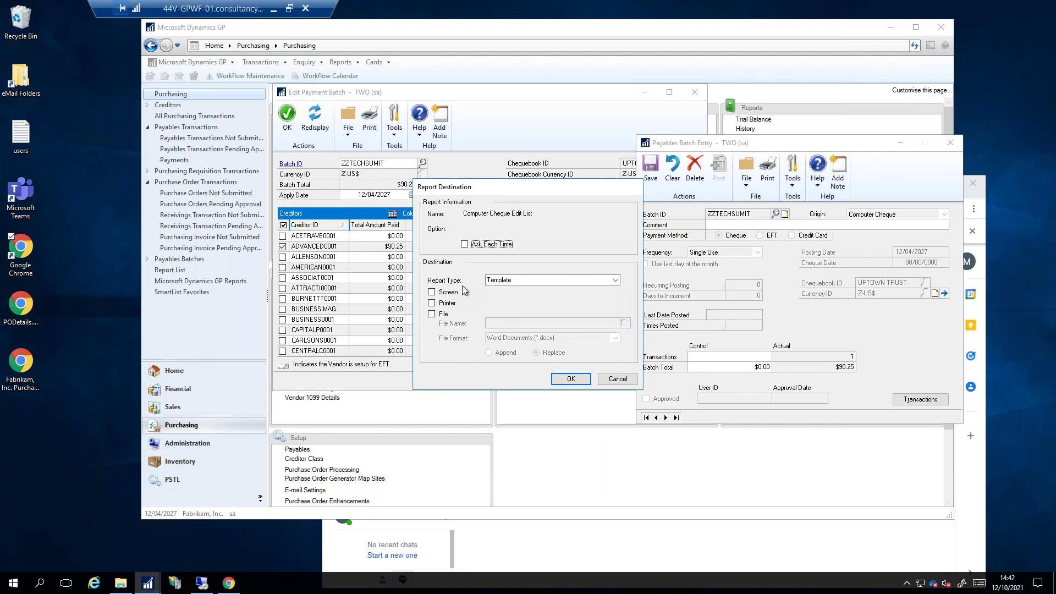
left_click(571, 378)
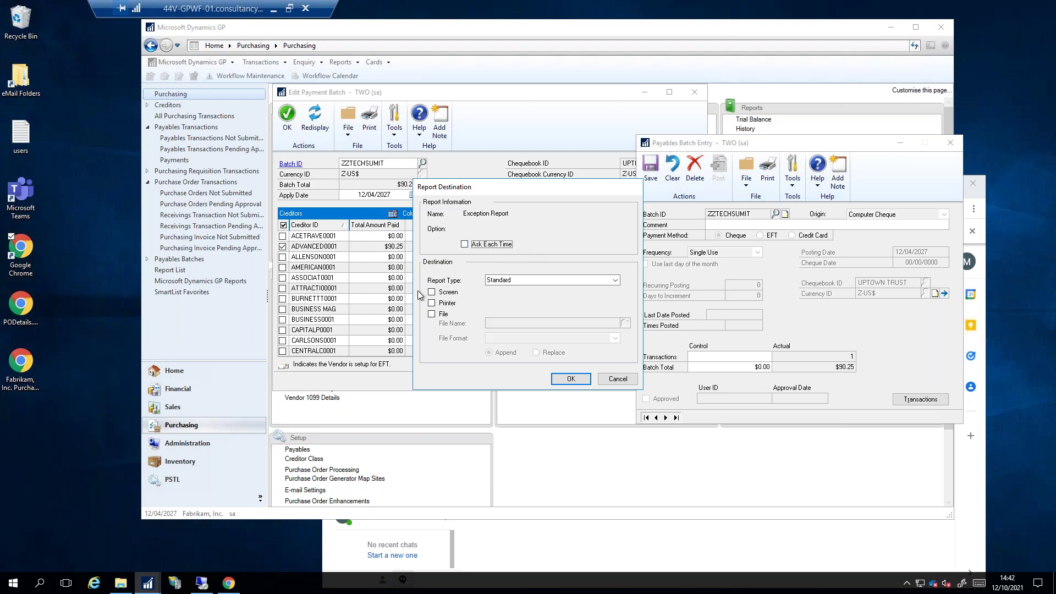
left_click(617, 379)
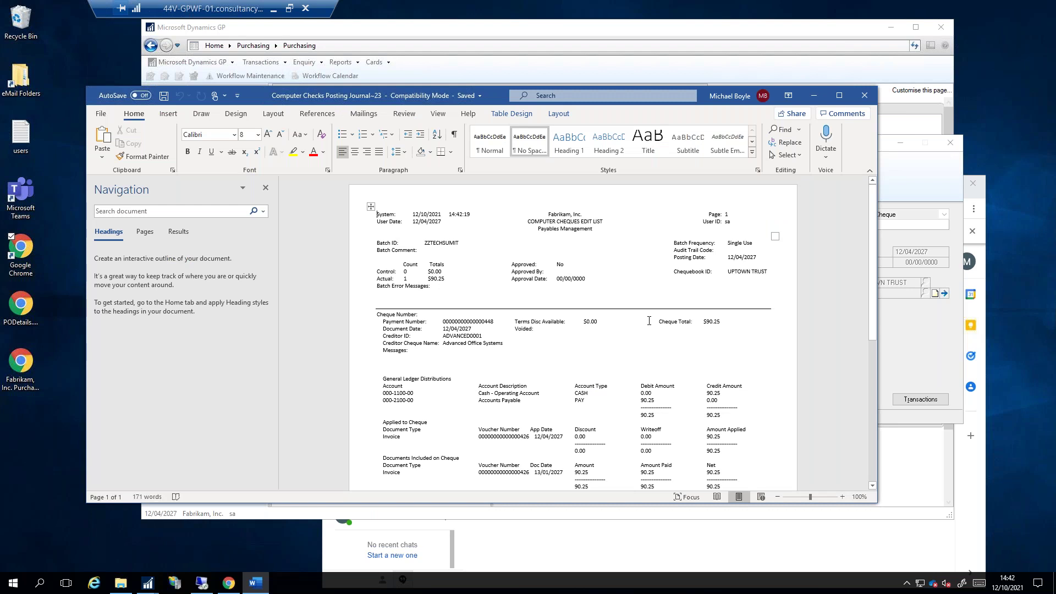
scroll(649, 320, "down", 3)
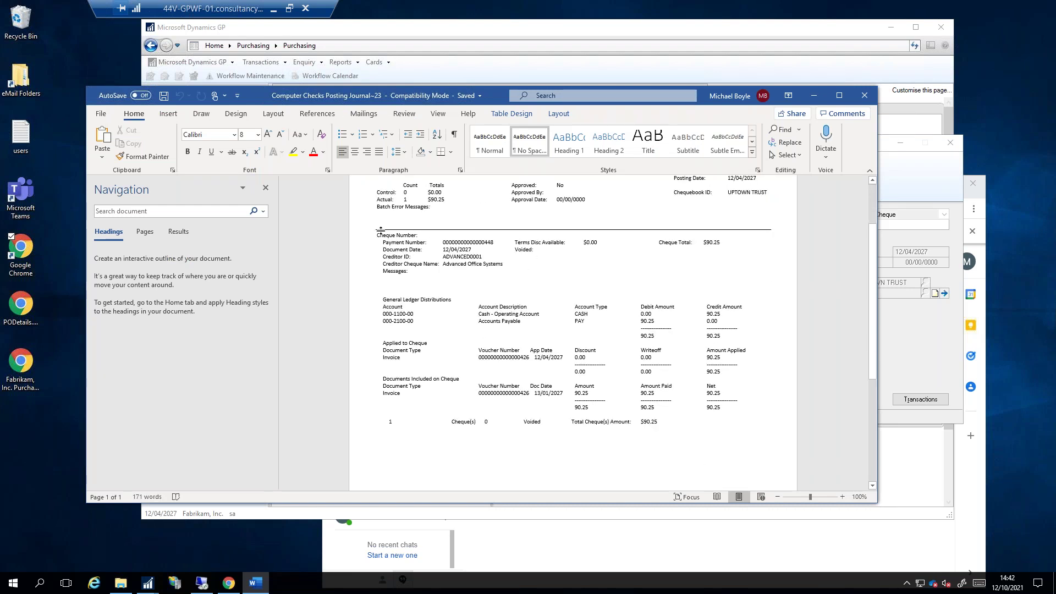
left_click(865, 95)
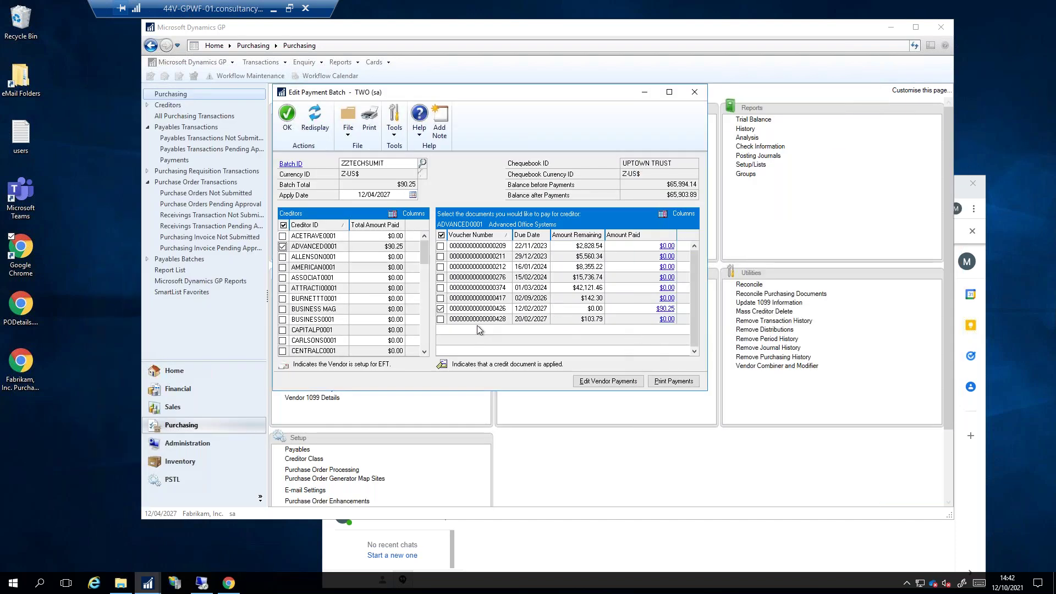
Select and deselect the $103.79 voucher of Advanced Office Systems, and close the payment batch
left_click(440, 320)
left_click(441, 319)
left_click(288, 114)
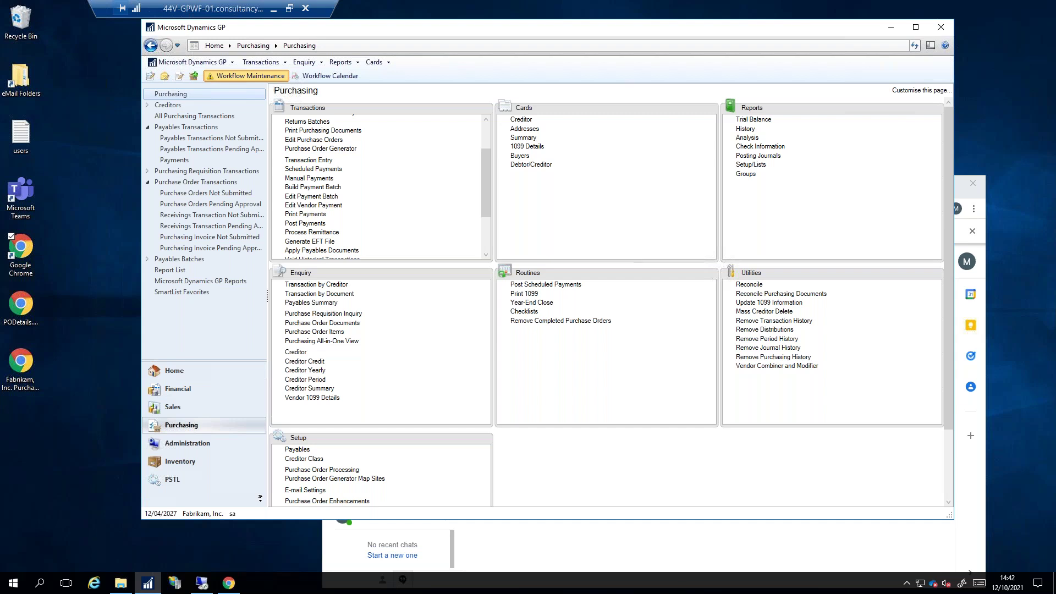
Open Workflow Maintenance and display the PaymentBatchv2 workflow under Payables Batch Approval
left_click(246, 75)
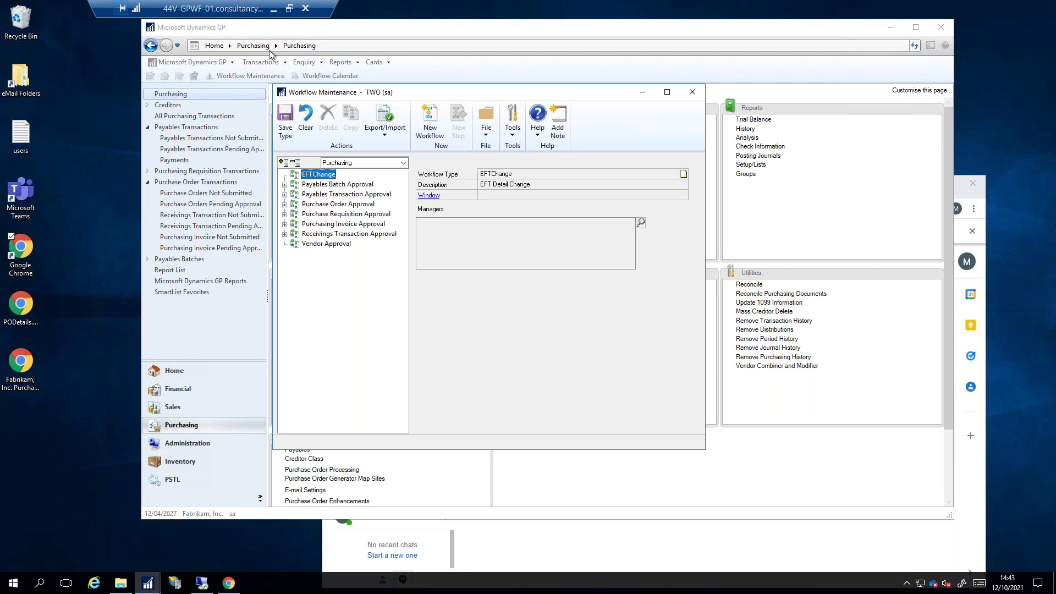
left_click(285, 184)
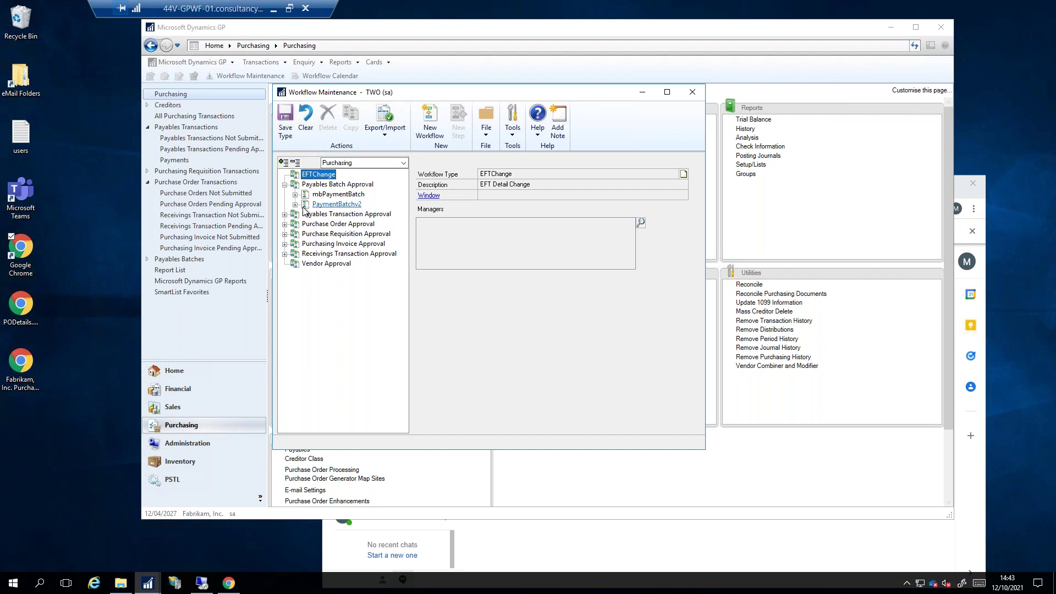
left_click(336, 204)
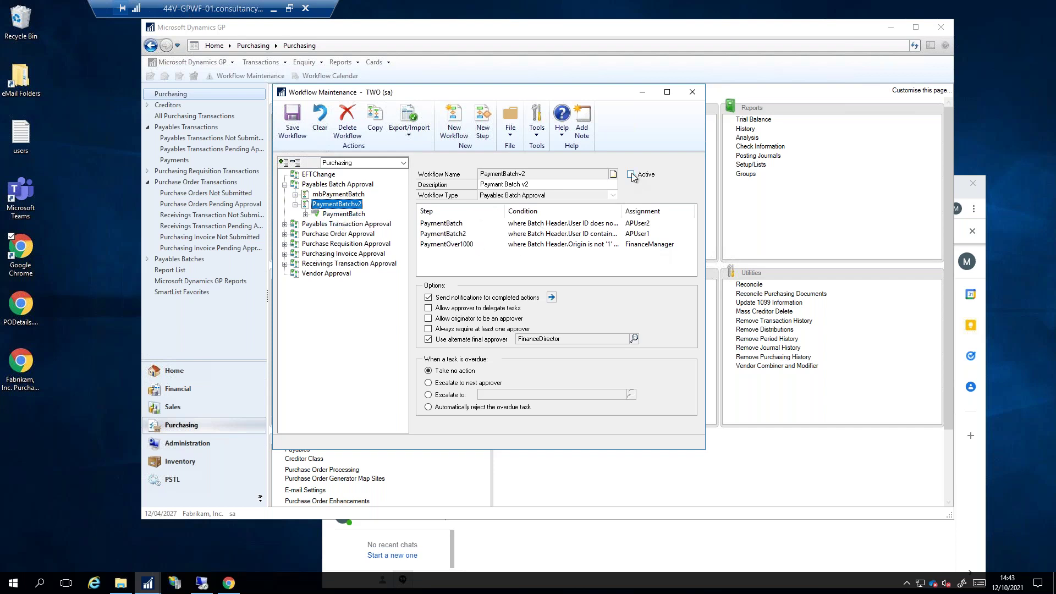
Leave Workflow Maintenance open, view the Payables Batch Entry window without an active workflow, and close that window
left_click_drag(545, 93, 426, 184)
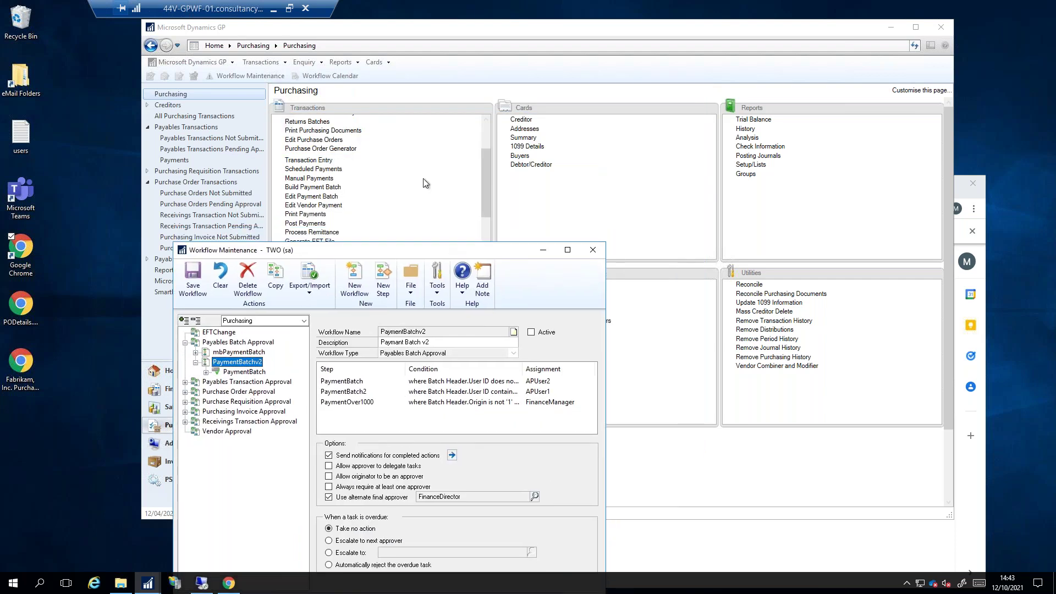
left_click(426, 184)
left_click(325, 190)
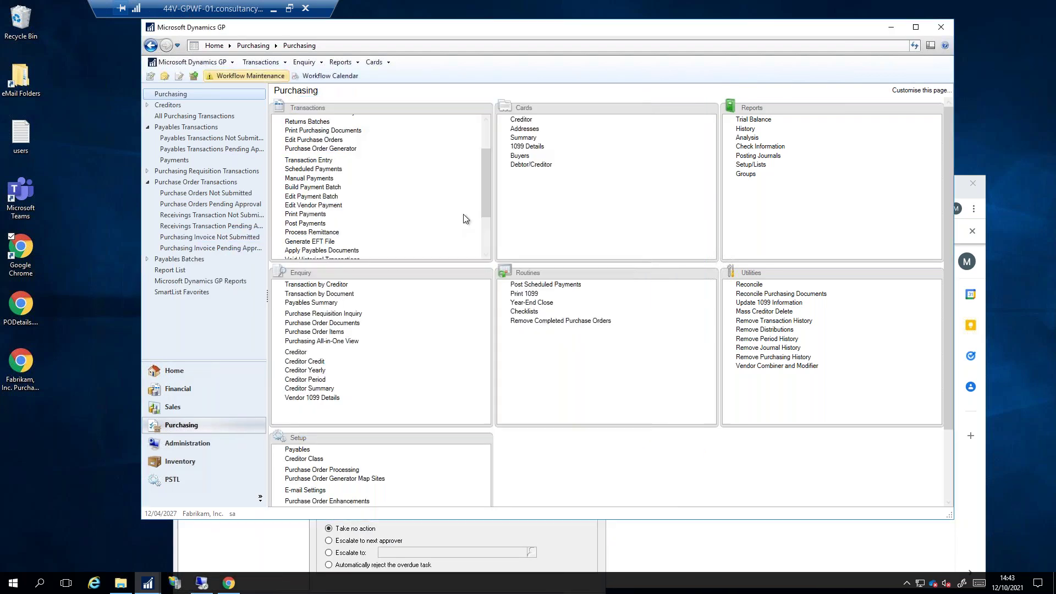
left_click_drag(485, 198, 484, 231)
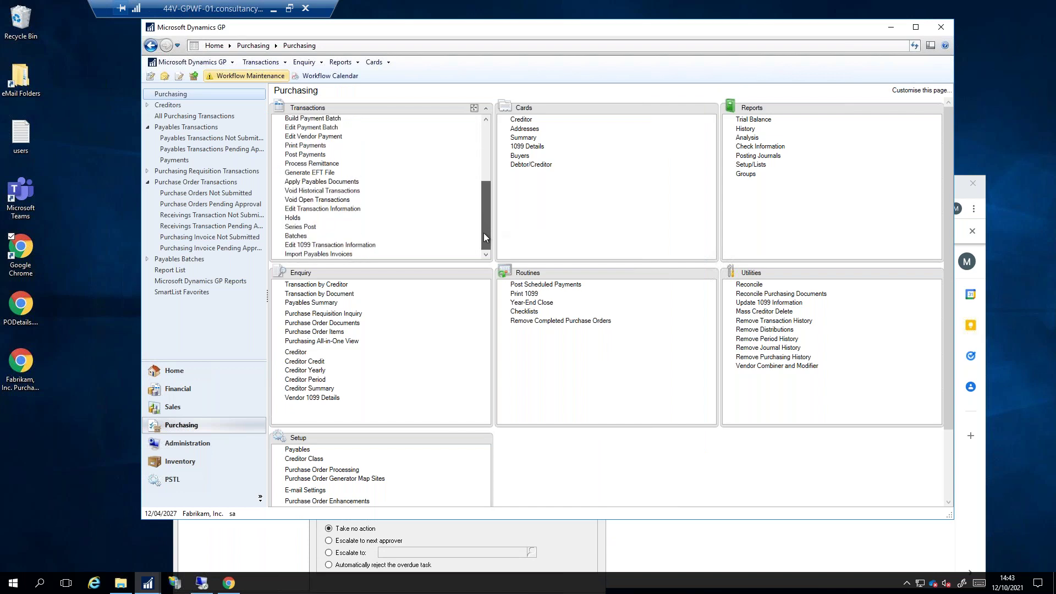
left_click(298, 236)
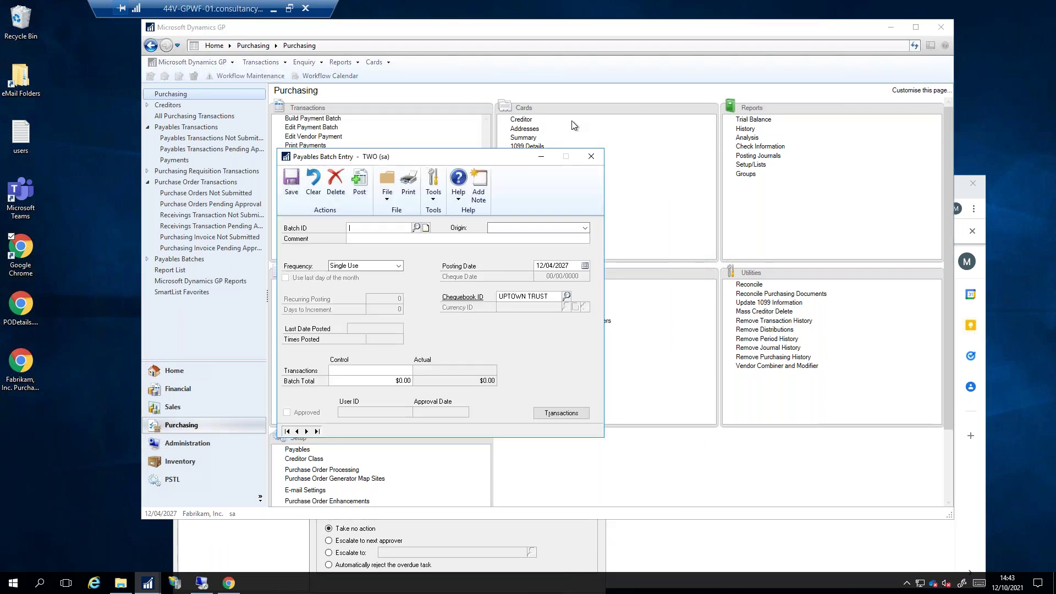
left_click_drag(469, 156, 681, 88)
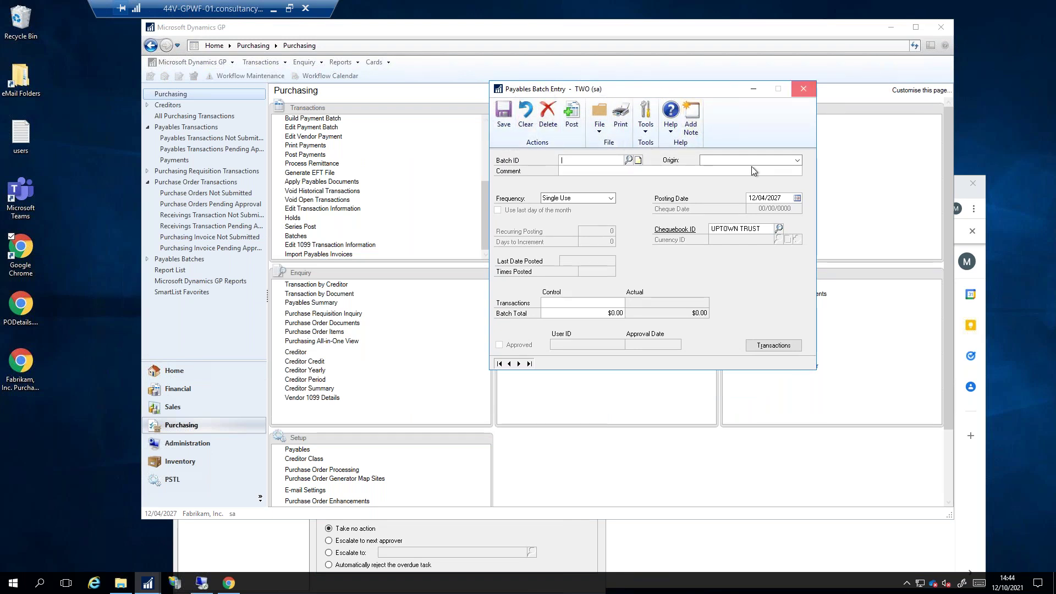
left_click(803, 89)
Set the PaymentBatchv2 workflow to Active, save it, and close Workflow Maintenance
left_click(250, 76)
left_click(532, 332)
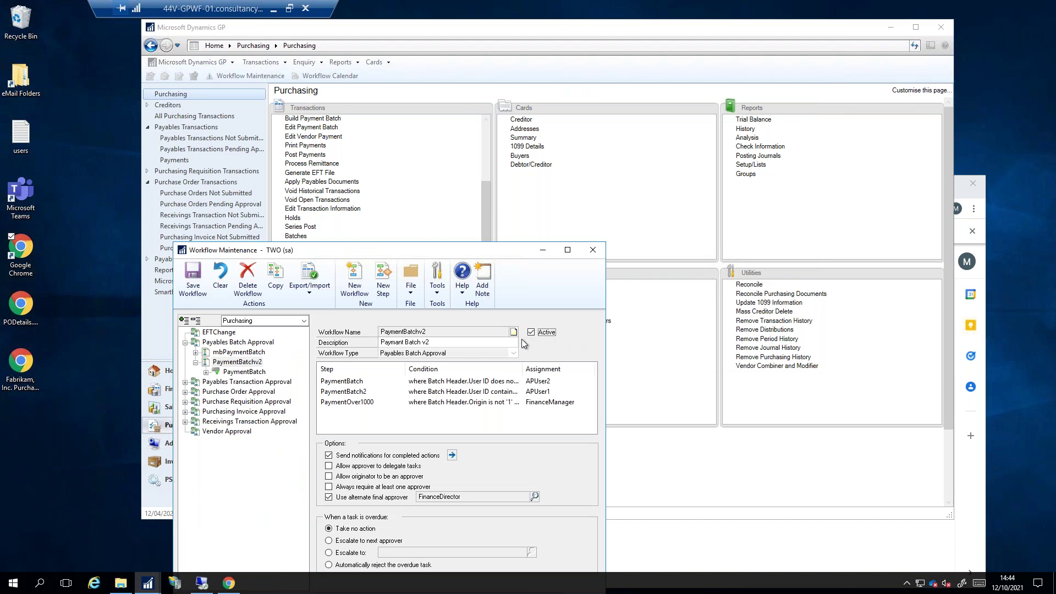
left_click(194, 281)
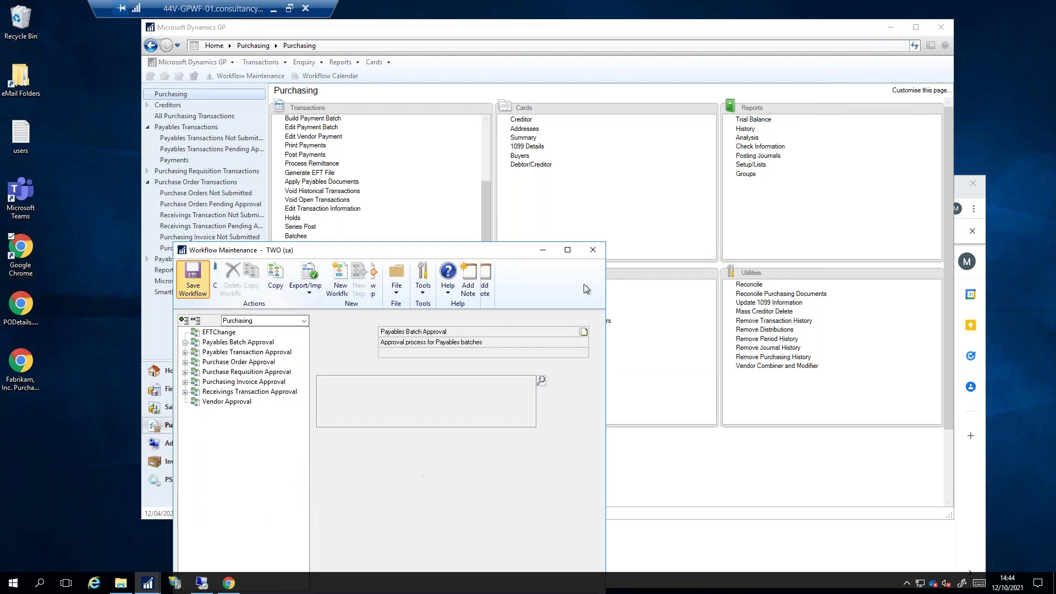
left_click(593, 251)
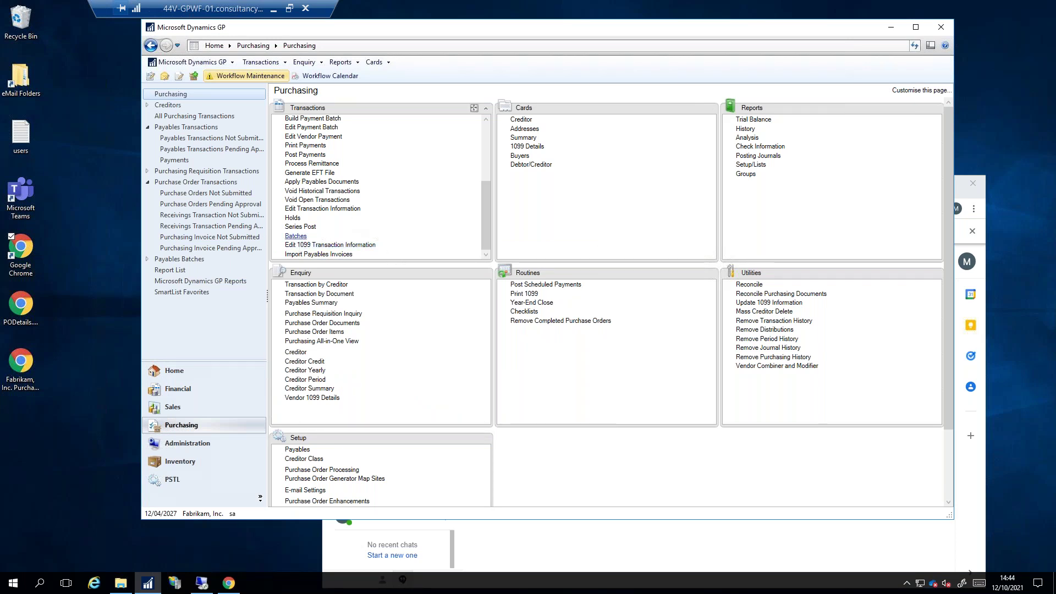
Open Payables Batch Entry from the purchasing transactions and browse to the MANUAL batch to view its workflow options
left_click(295, 236)
left_click(307, 447)
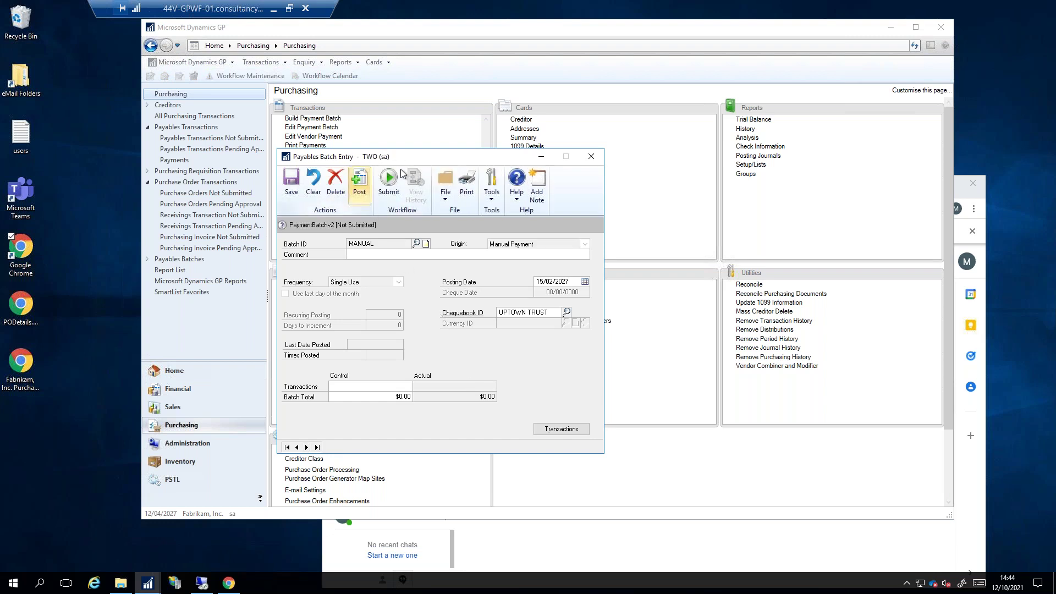
left_click_drag(437, 160, 681, 104)
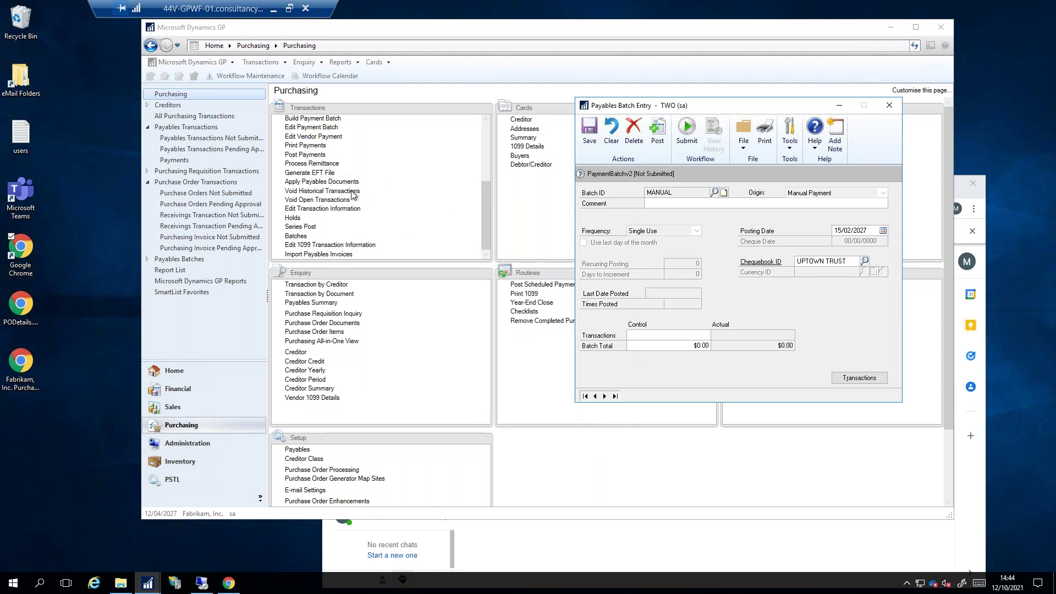
Open Edit Payment Batch and load the ZZTECHSUMIT batch again
left_click(321, 128)
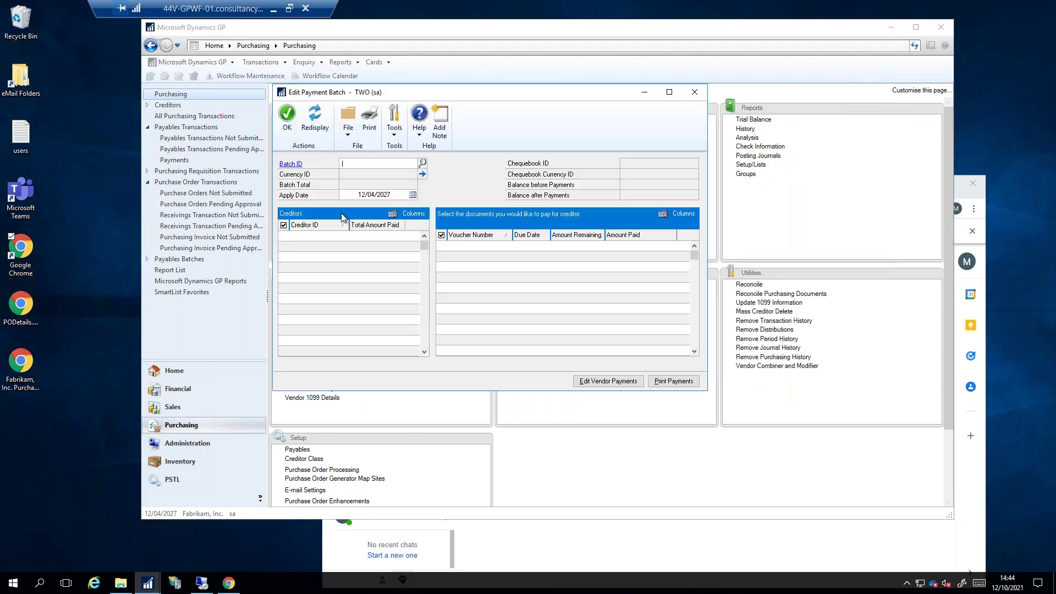
left_click(423, 164)
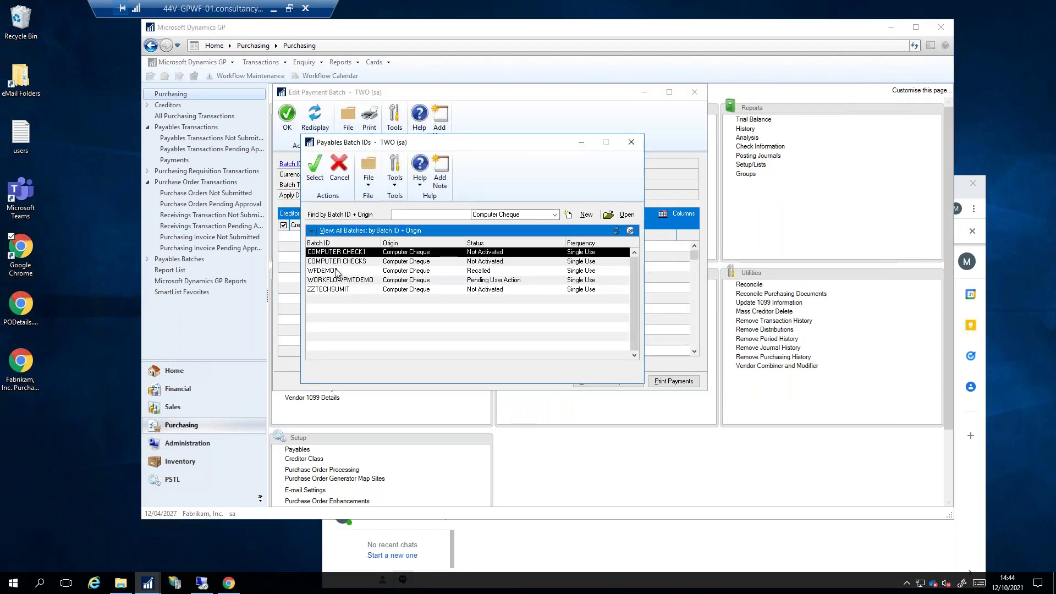
double_click(337, 290)
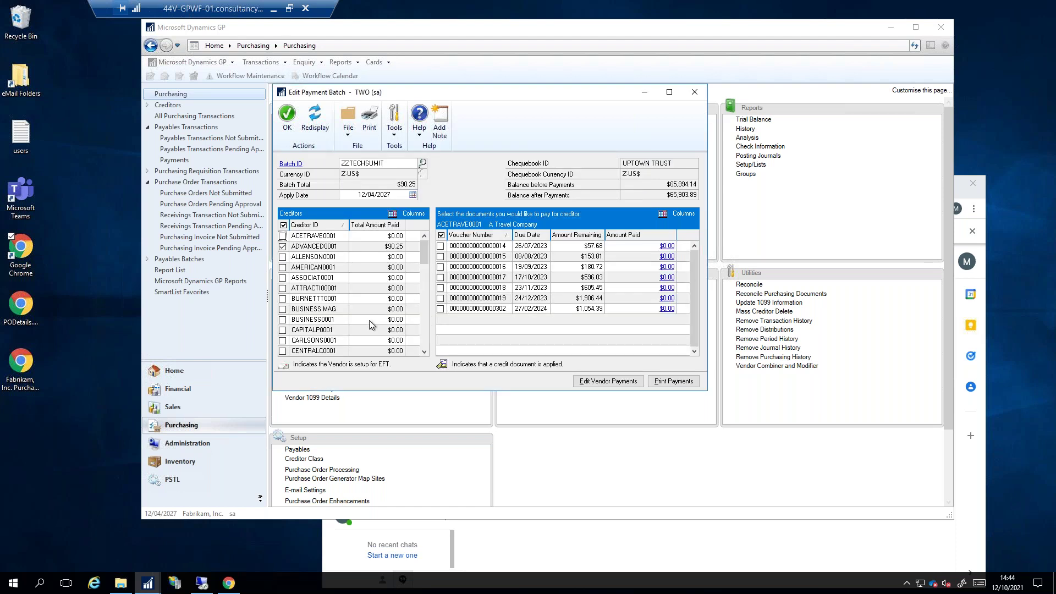
Try to select A Travel Company's $57.68 voucher, then add Advanced Office Systems' $103.79 voucher to the payment batch and close it
left_click(440, 246)
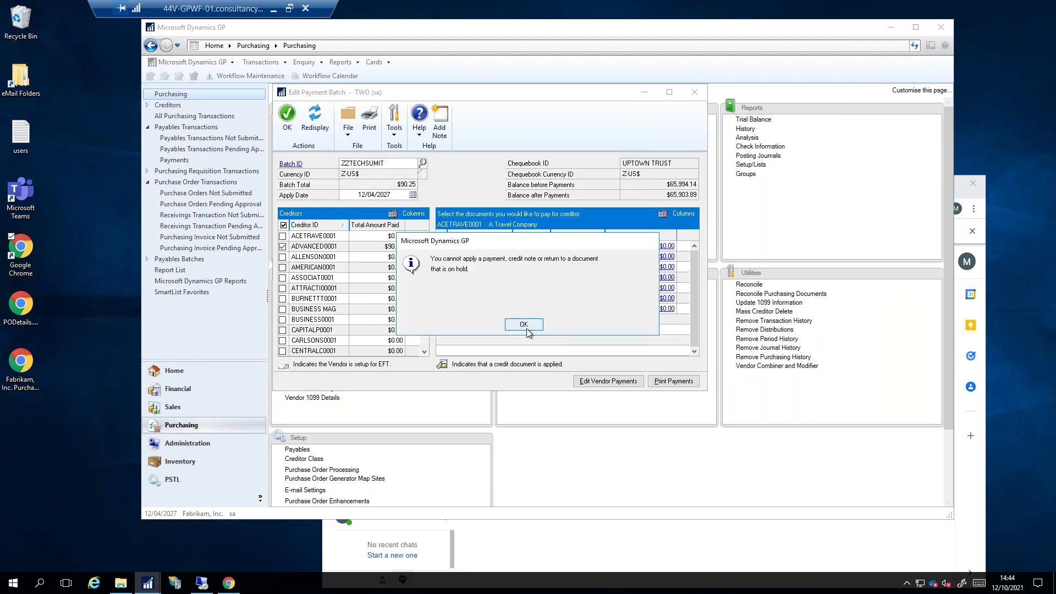
left_click(524, 324)
left_click(317, 247)
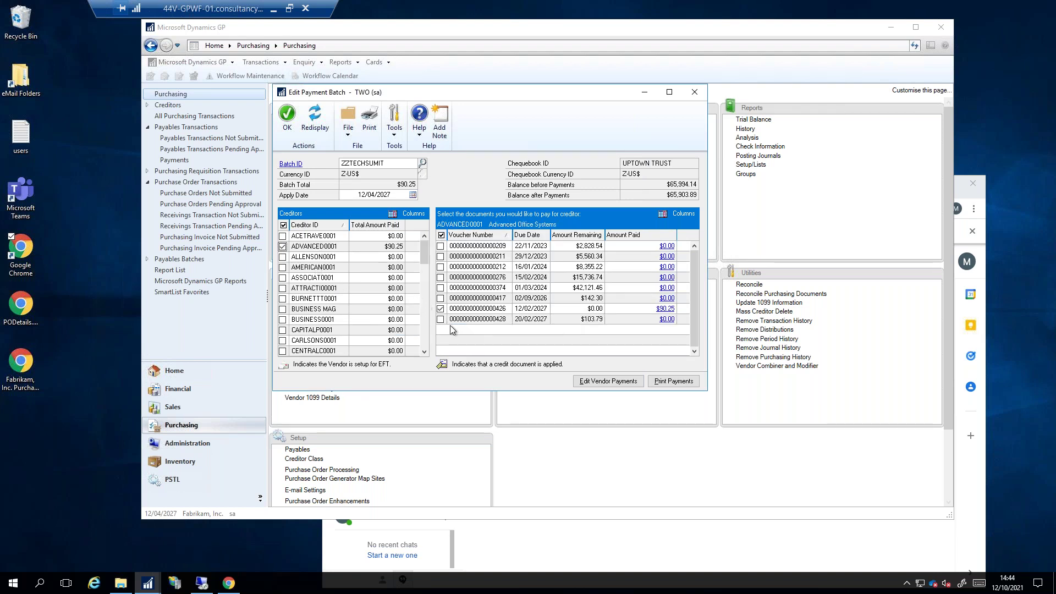
left_click(440, 319)
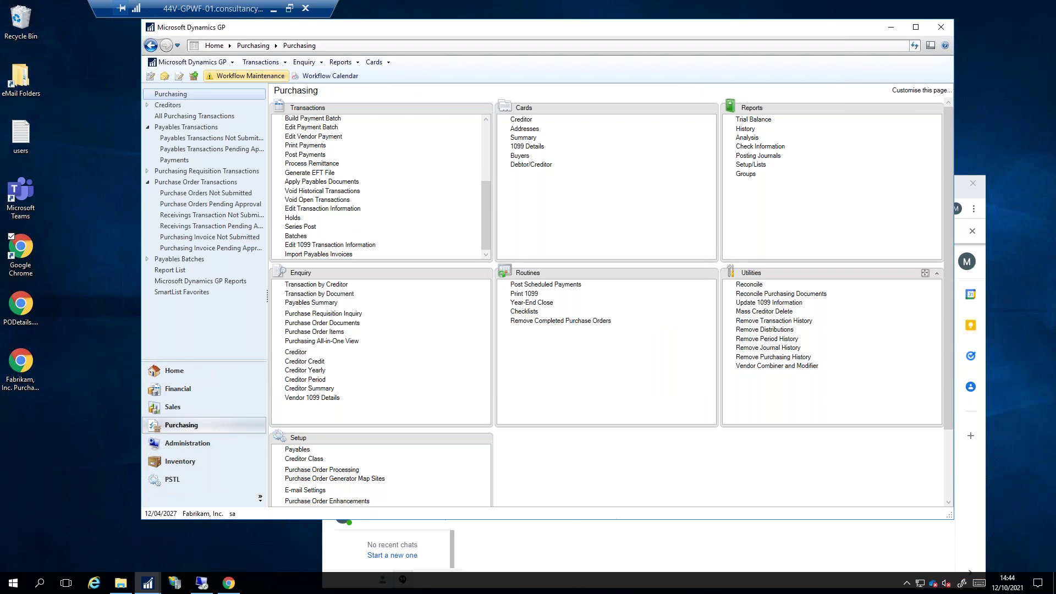
Return to Payables Batch Entry and load the ZZTECHSUMIT computer cheque batch from the batch lookup
left_click_drag(788, 23, 540, 24)
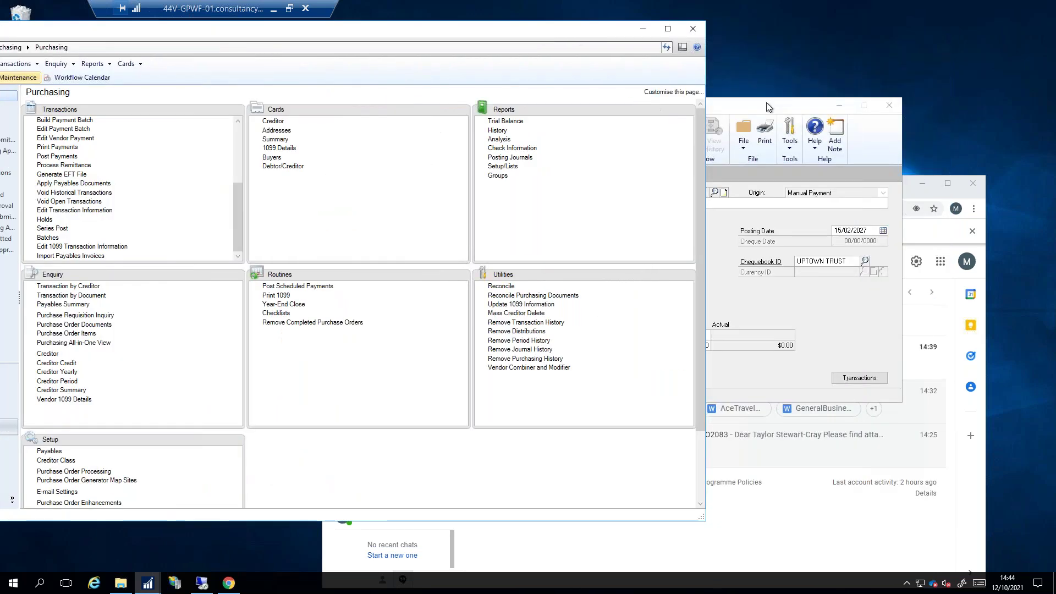
left_click(767, 103)
left_click(714, 193)
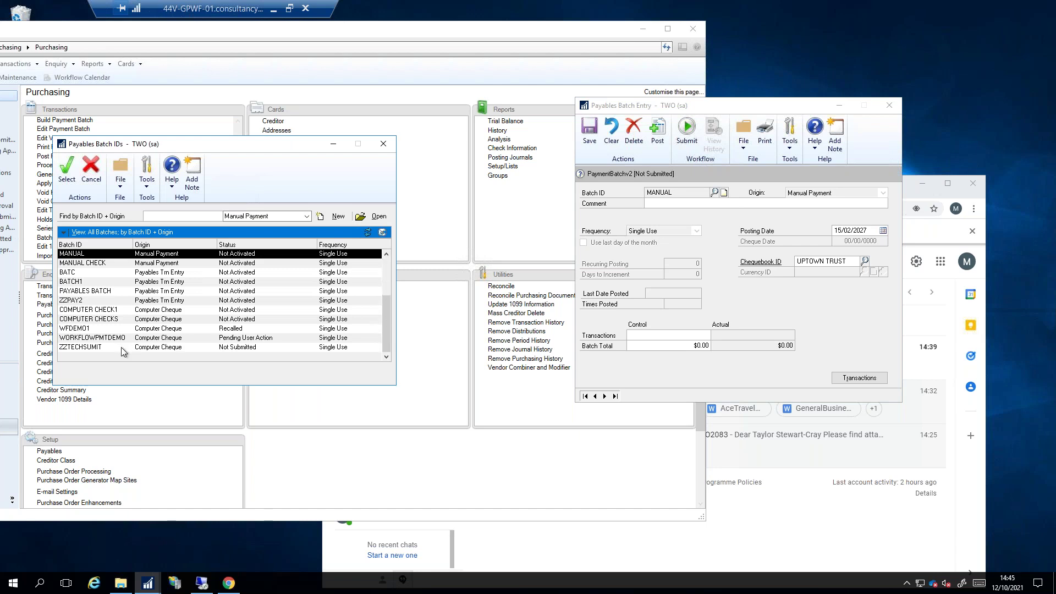
left_click(170, 348)
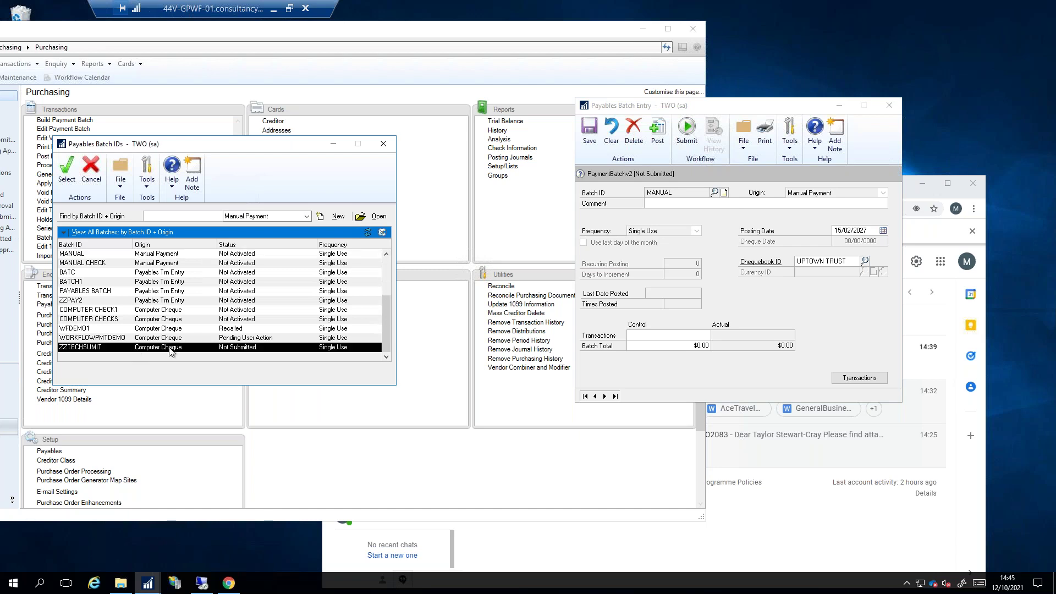
left_click(64, 176)
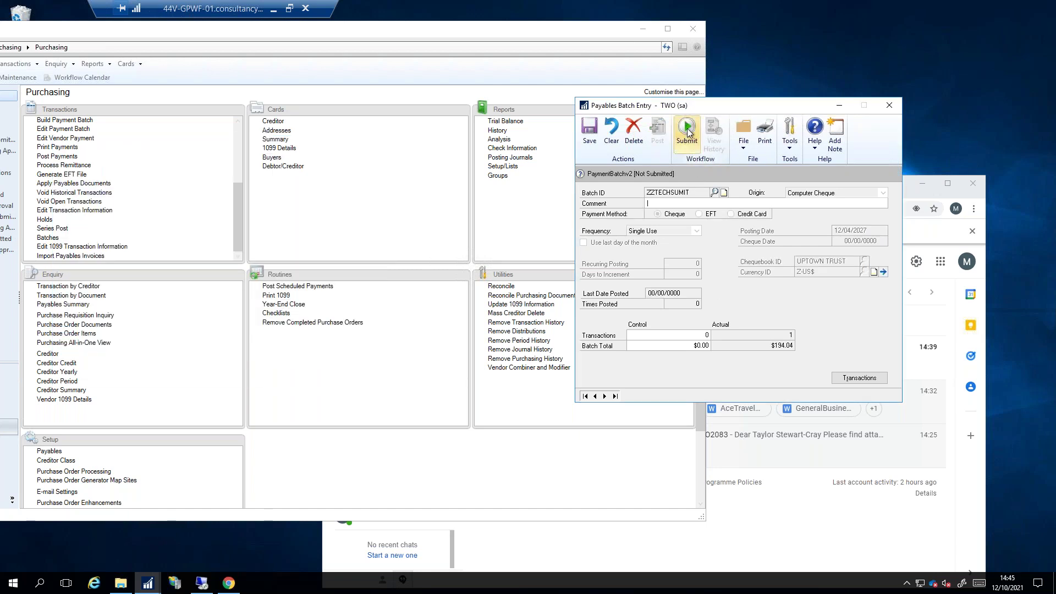
Submit the ZZTECHSUMIT batch for approval with the comment "Payrun for Tech demo", and reopen it to check its workflow status
left_click(688, 132)
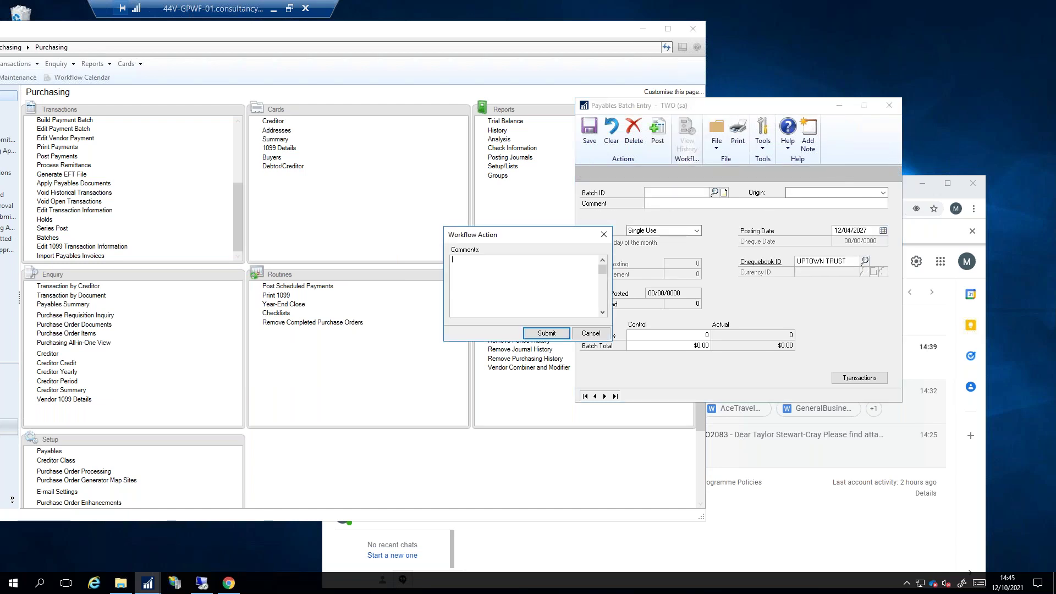
type("Payrun for Tech demo")
left_click(546, 333)
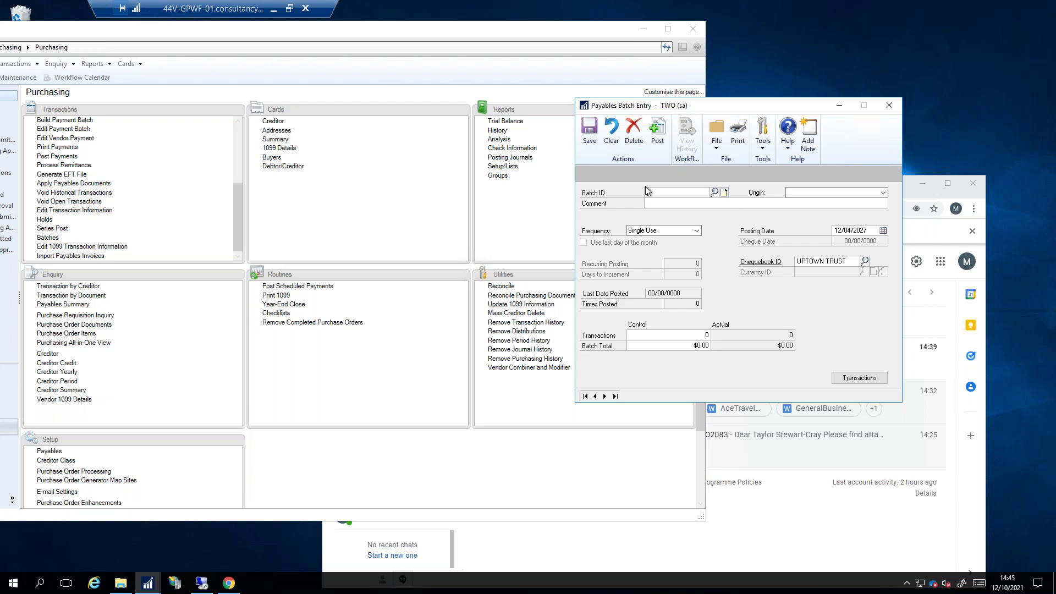
left_click(714, 192)
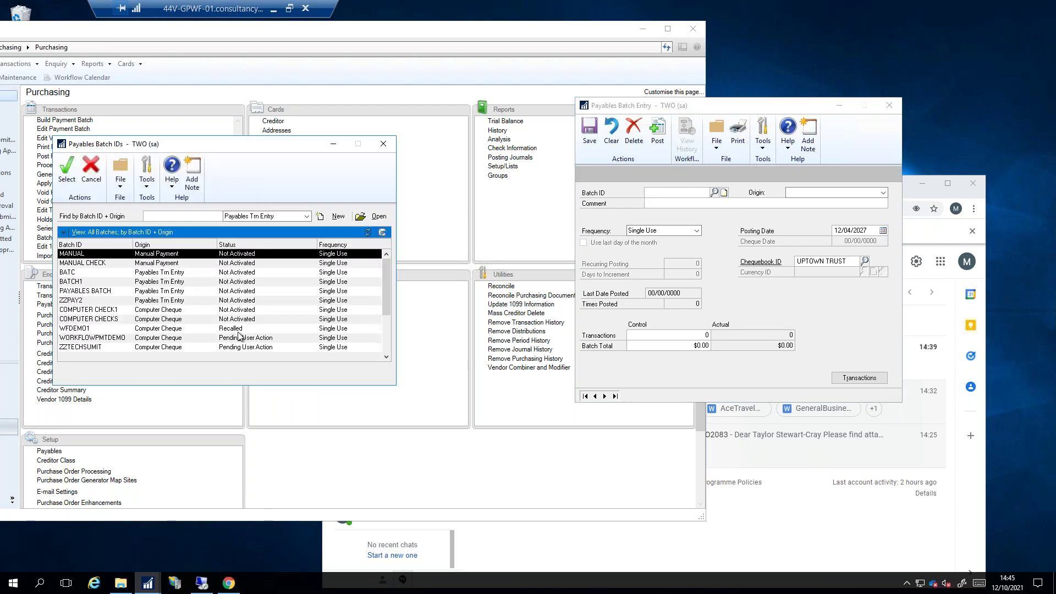
double_click(341, 349)
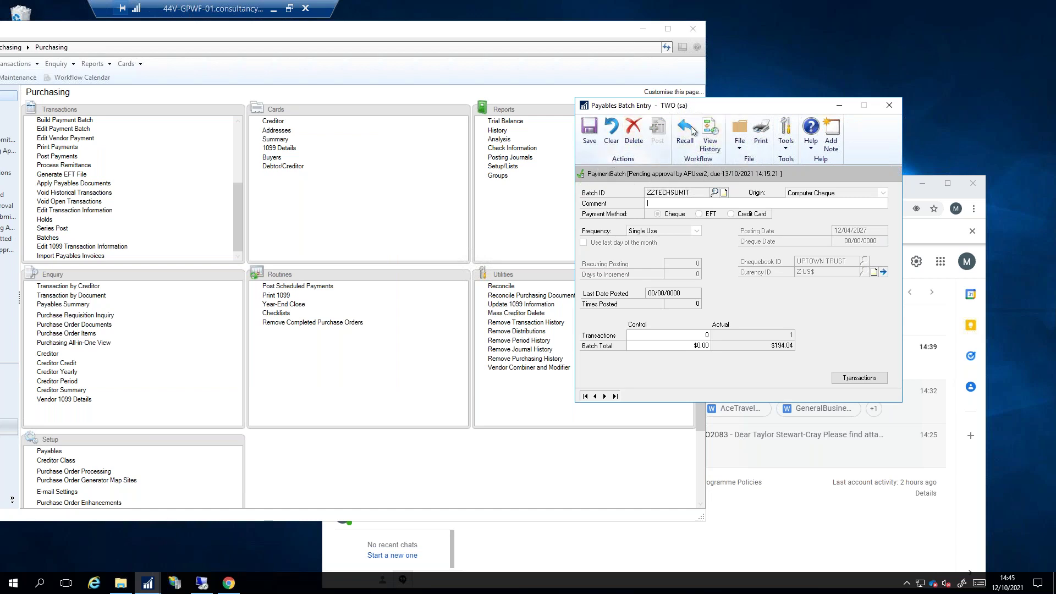
Review the workflow history of the ZZTECHSUMIT batch, then close the history and the batch entry window
left_click(715, 140)
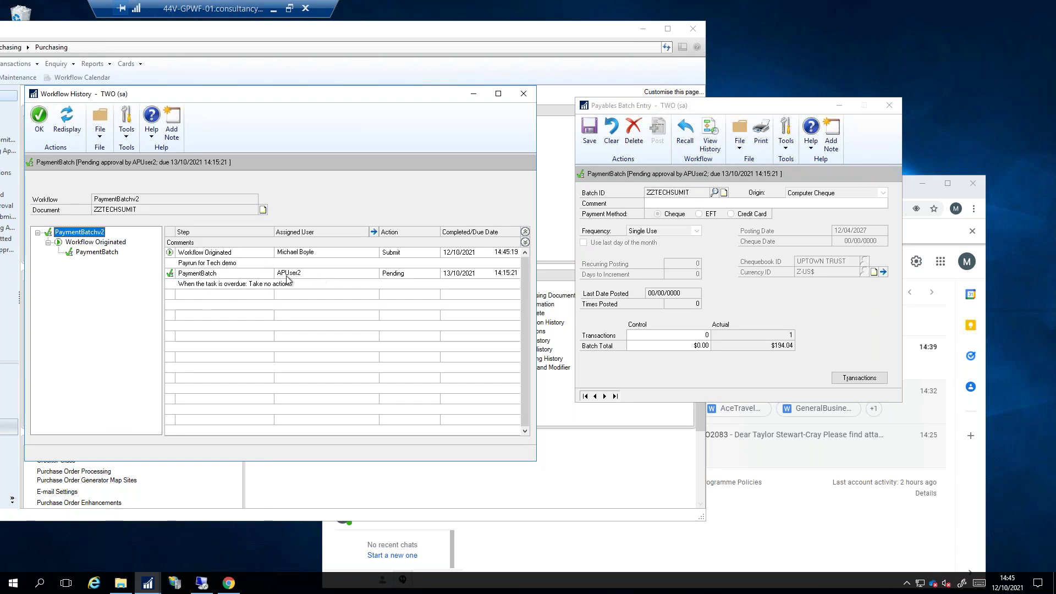
left_click(524, 95)
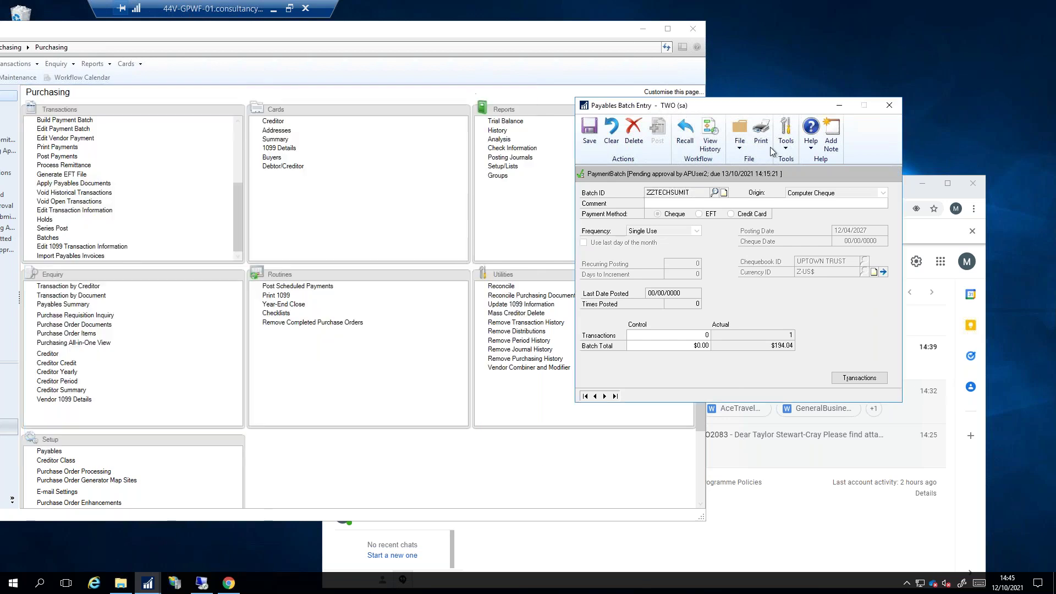
left_click(889, 105)
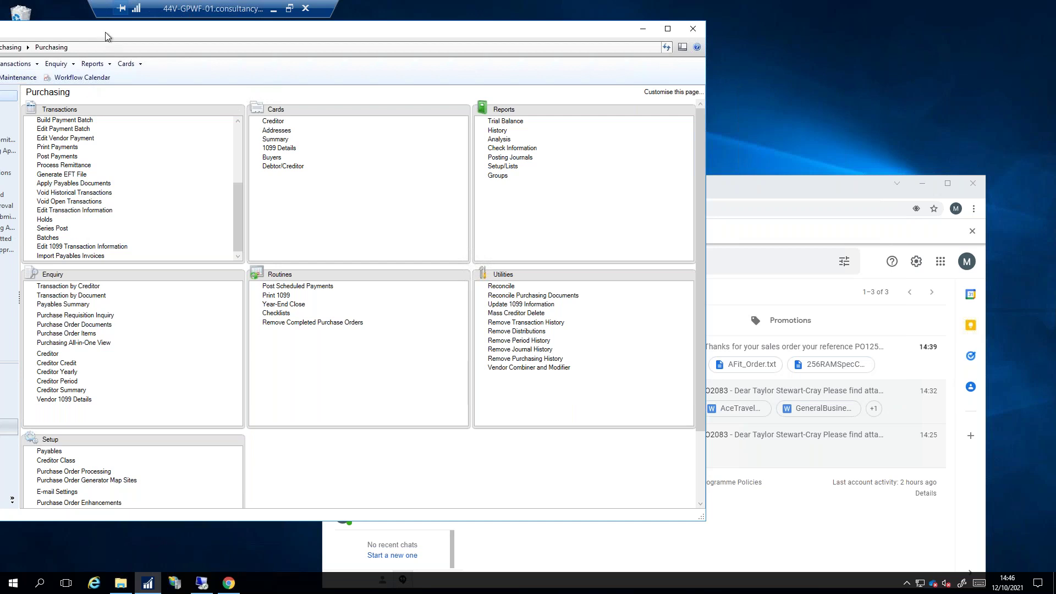
Open Edit Payment Batch and load the ZZTECHSUMIT computer cheque batch from the batch lookup
left_click_drag(155, 37, 206, 40)
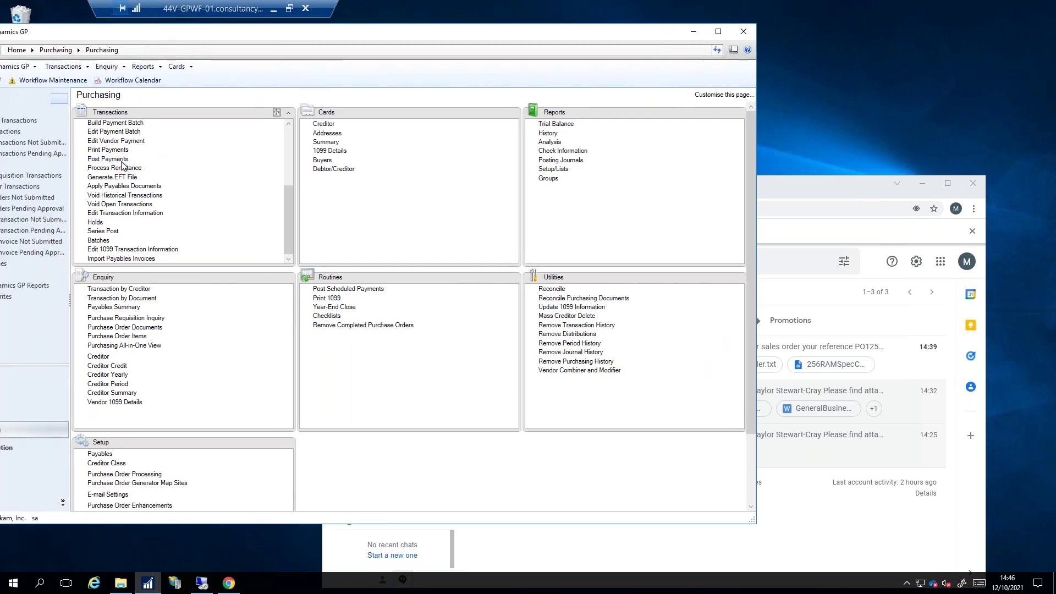
left_click(114, 132)
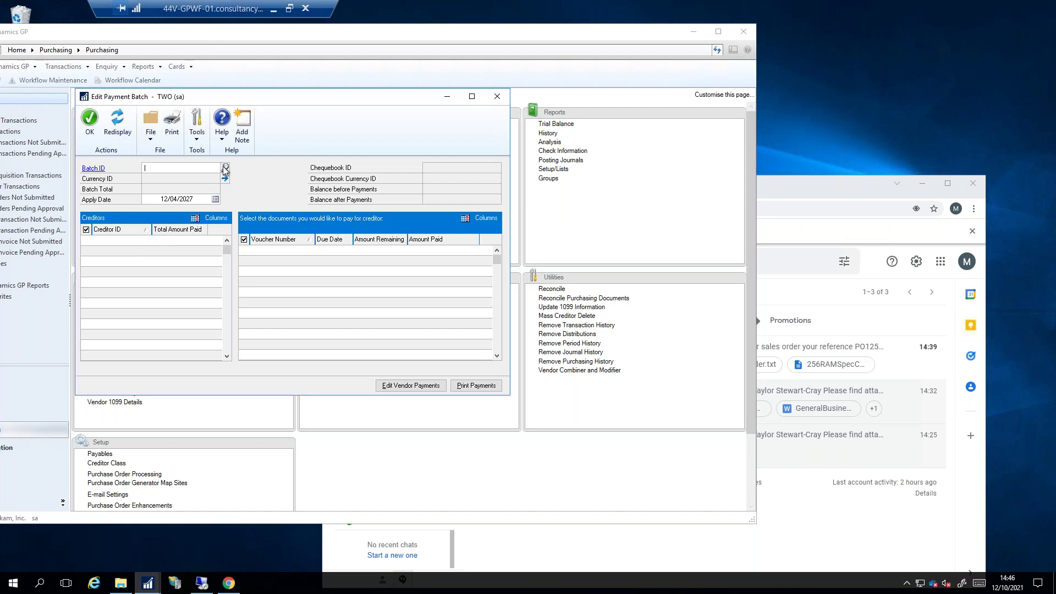
left_click(222, 167)
double_click(144, 294)
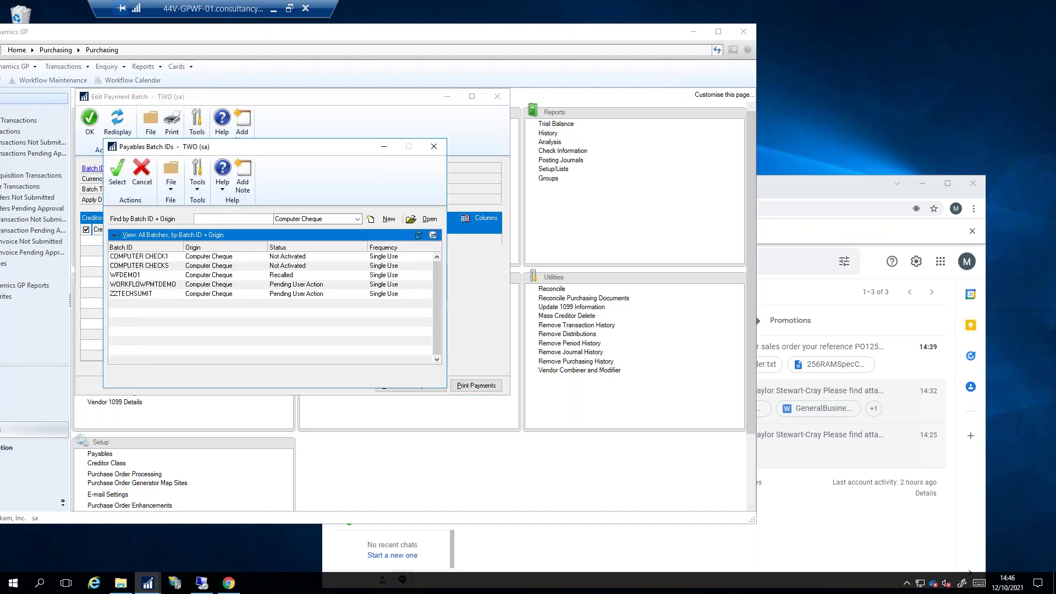
Try to remove Advanced Office Systems' $103.79 voucher from the pending batch, cancel the recall from workflow and close the batch
left_click(120, 251)
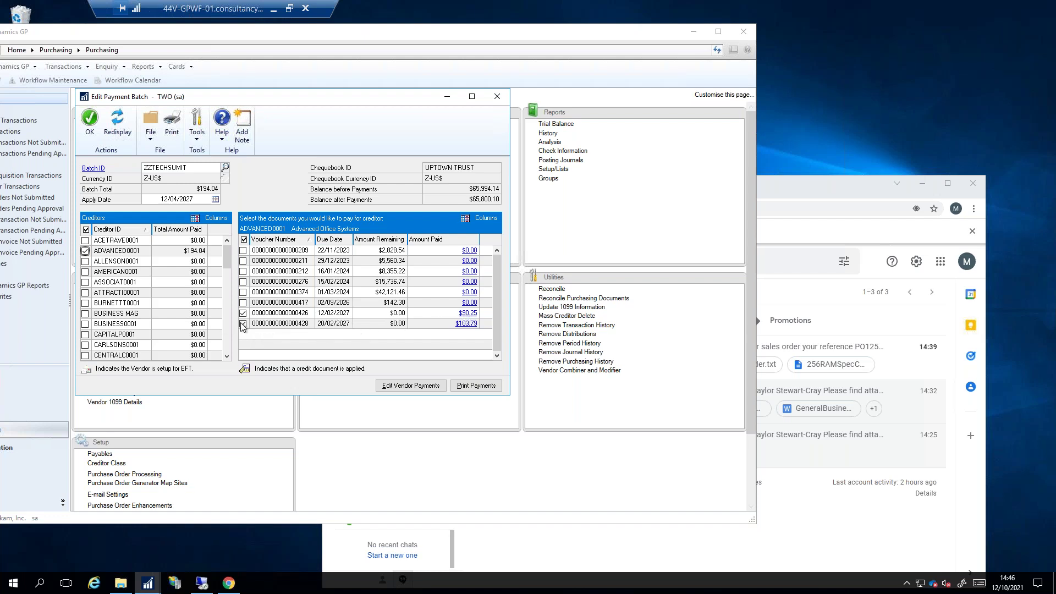
left_click(242, 324)
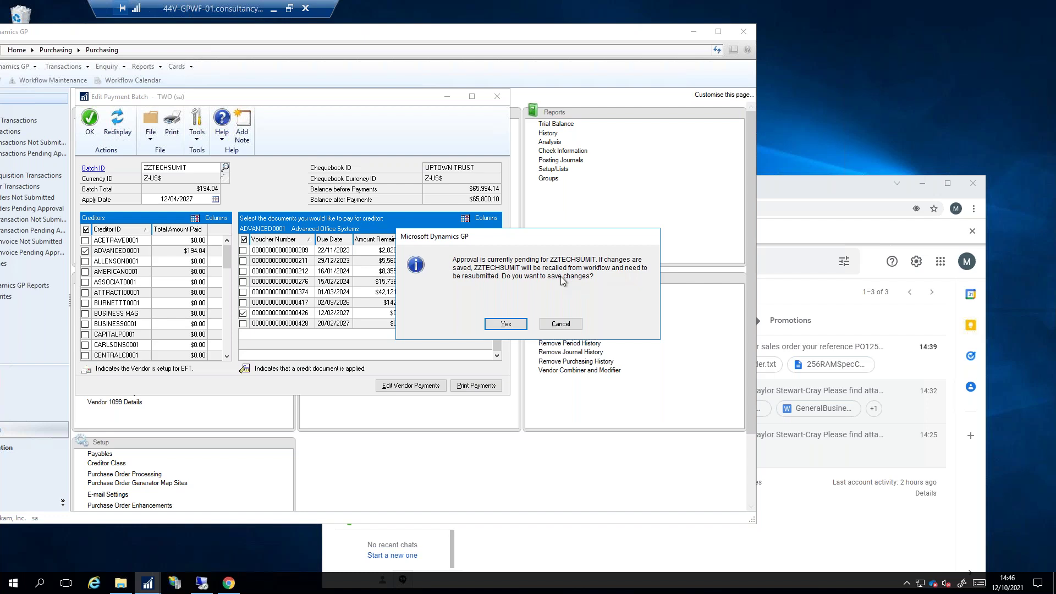
left_click(560, 323)
left_click(506, 99)
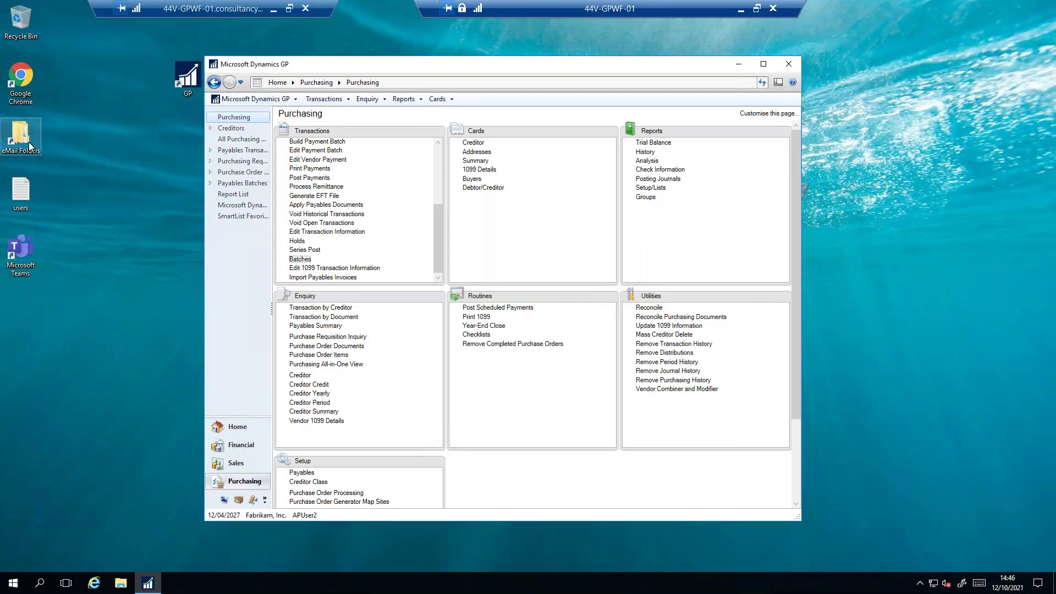
In the APUser2 remote session, open the APUser2 mail folder from the eMail Folders shortcut and sort it by date modified
double_click(28, 144)
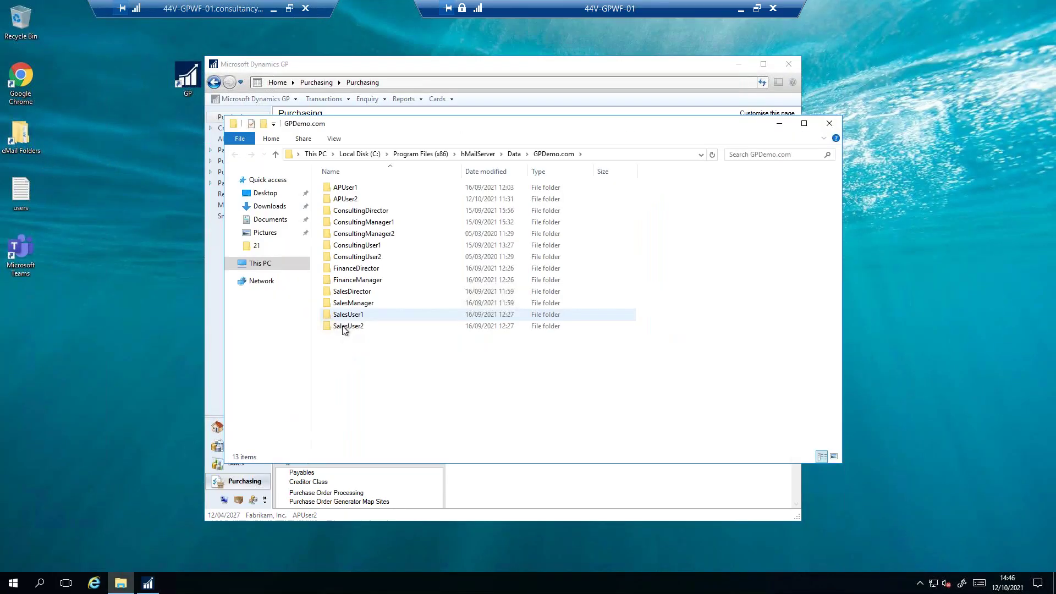
double_click(349, 199)
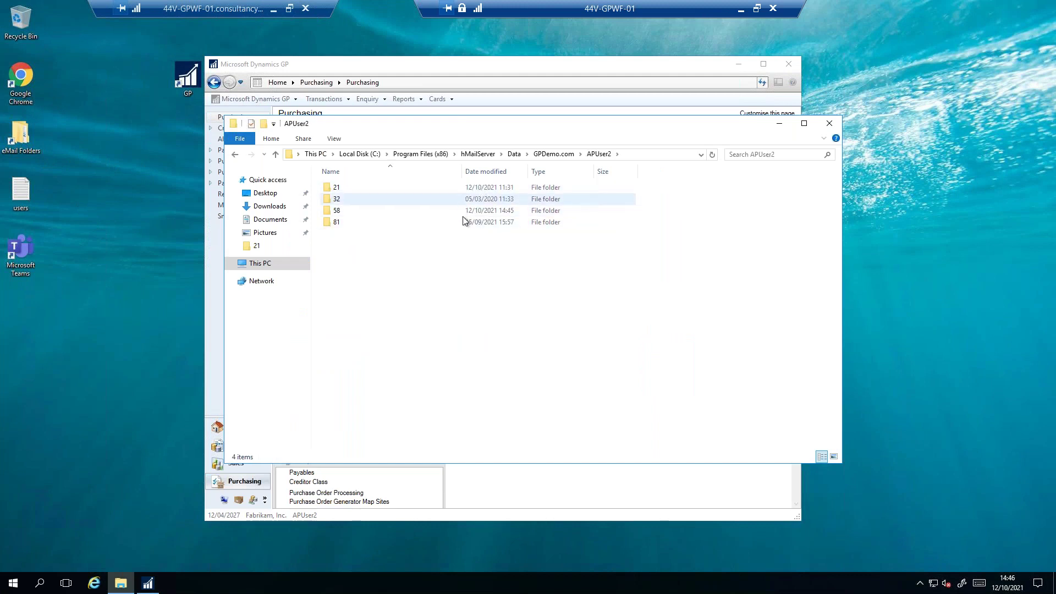
left_click(484, 156)
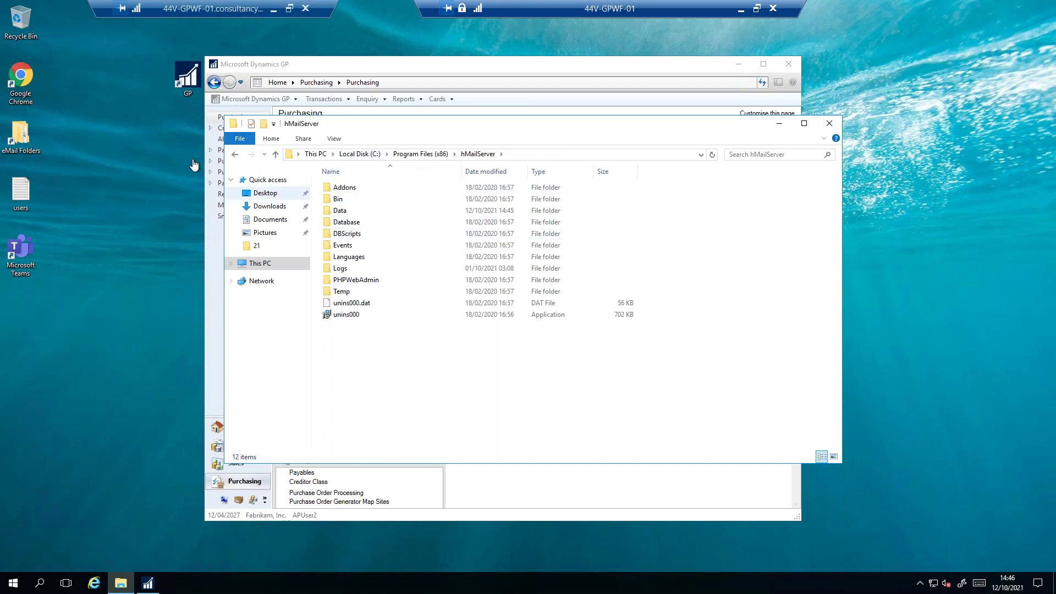
double_click(20, 135)
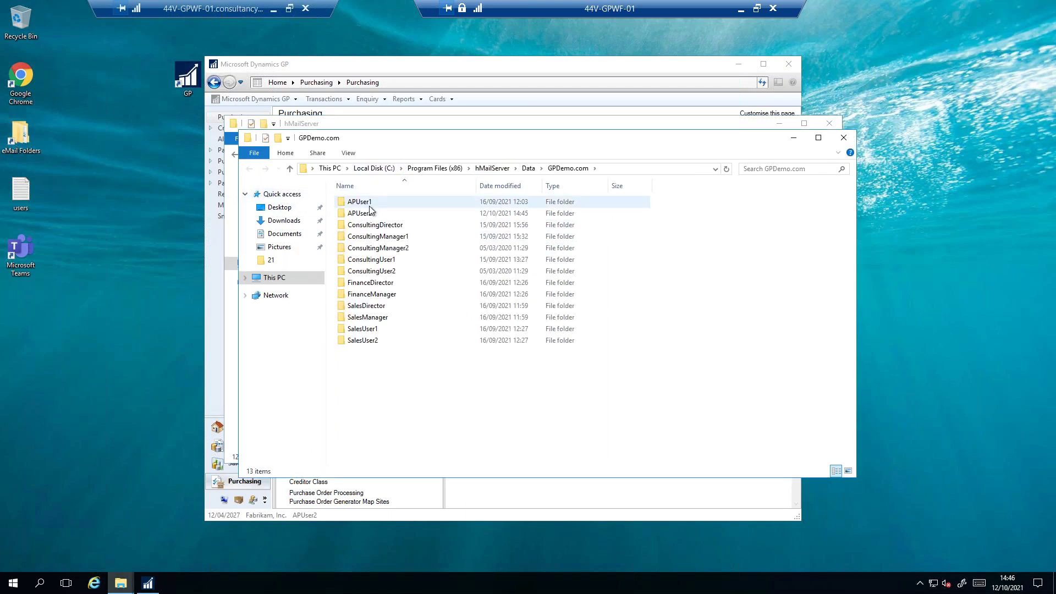
double_click(384, 212)
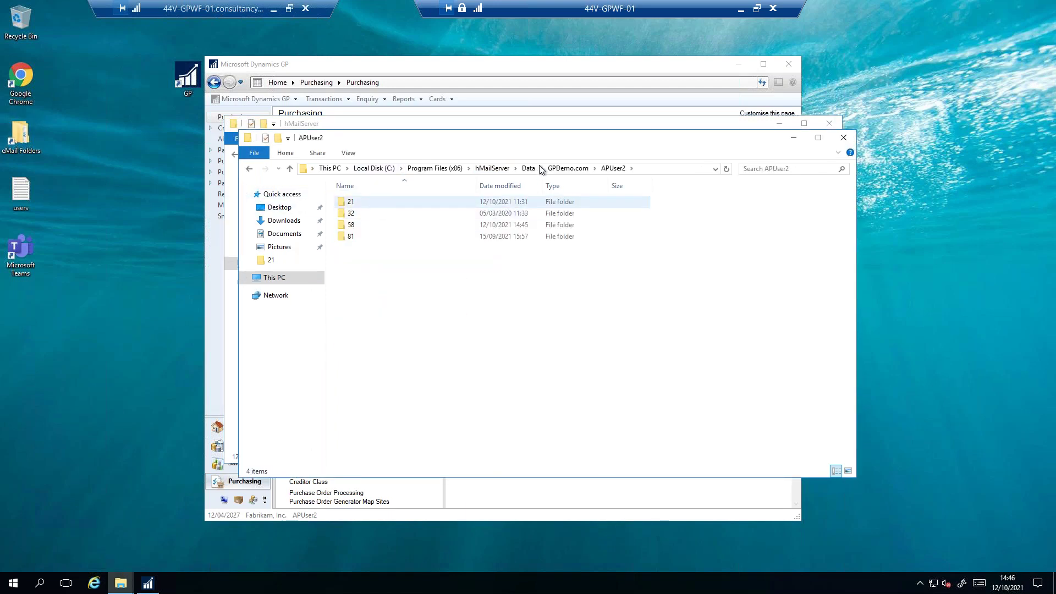
left_click(510, 183)
Open the ZZTECHSUMIT approval e-mail in subfolder 58, examine its attached Computer Cheque Edit List and close the attachment
double_click(372, 202)
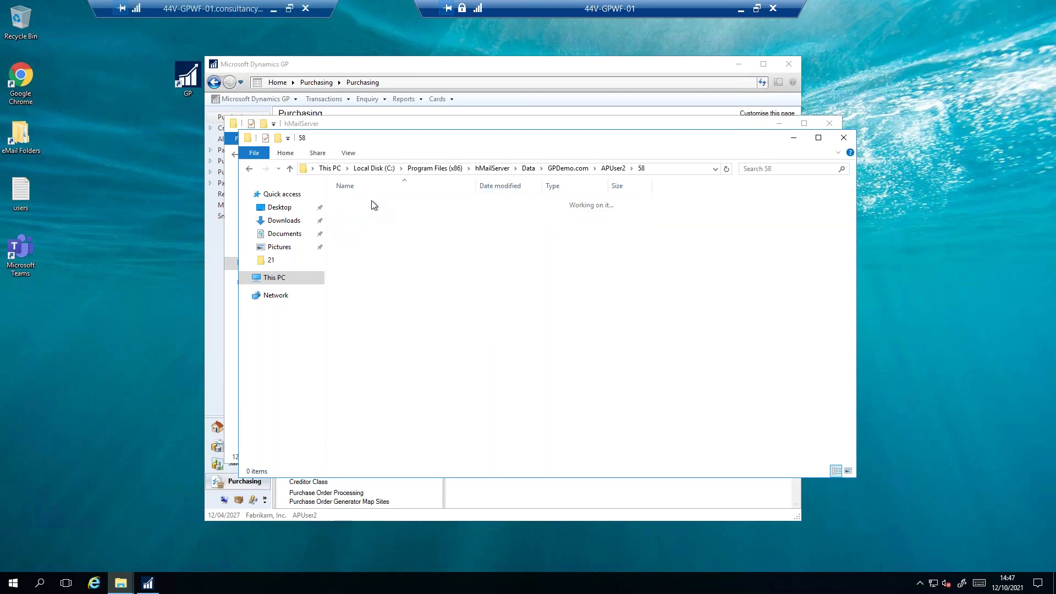
left_click(372, 202)
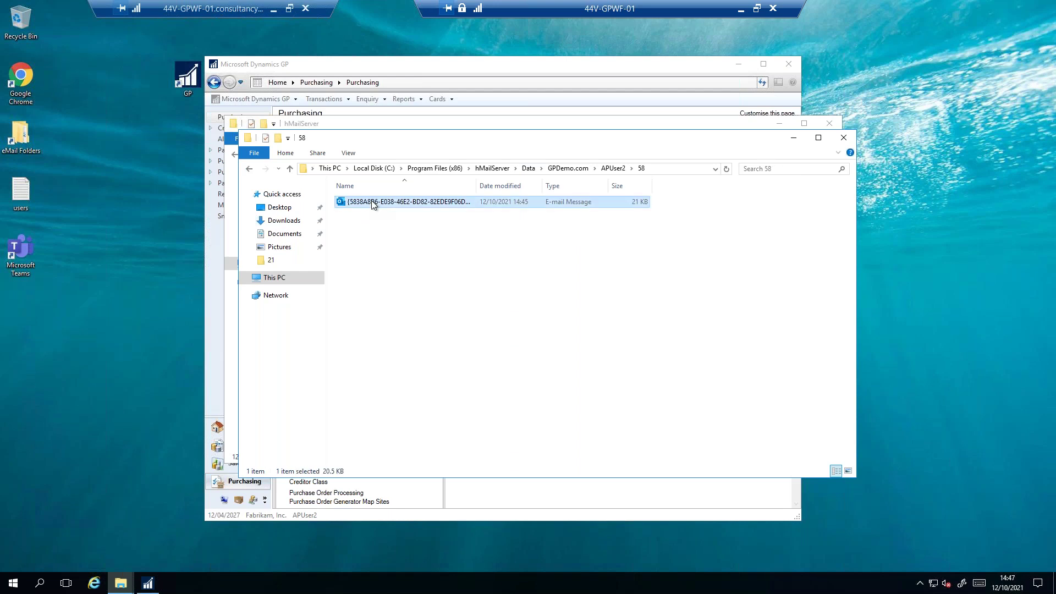
double_click(371, 202)
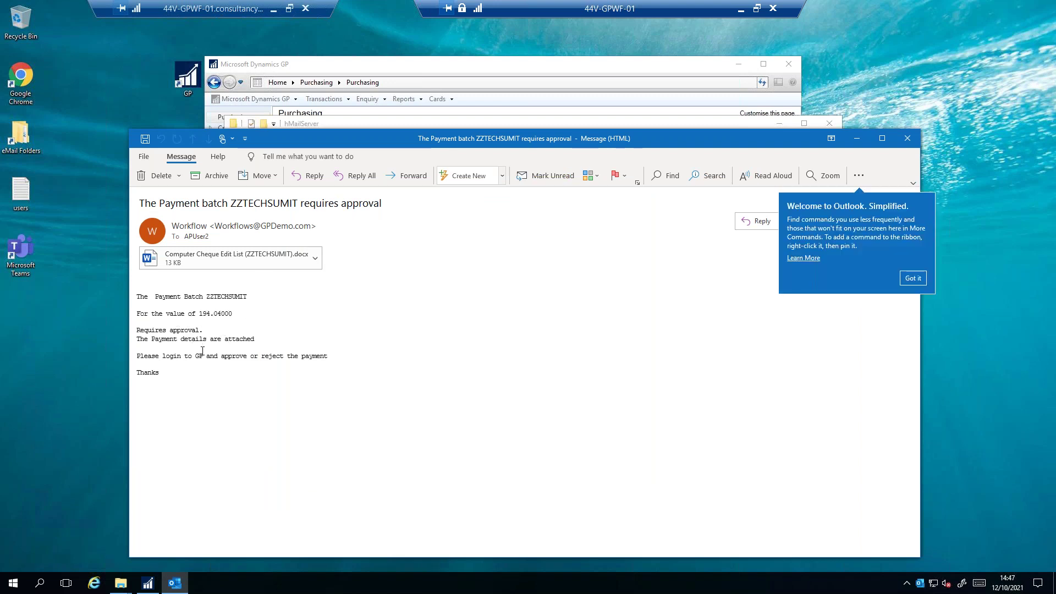
double_click(194, 257)
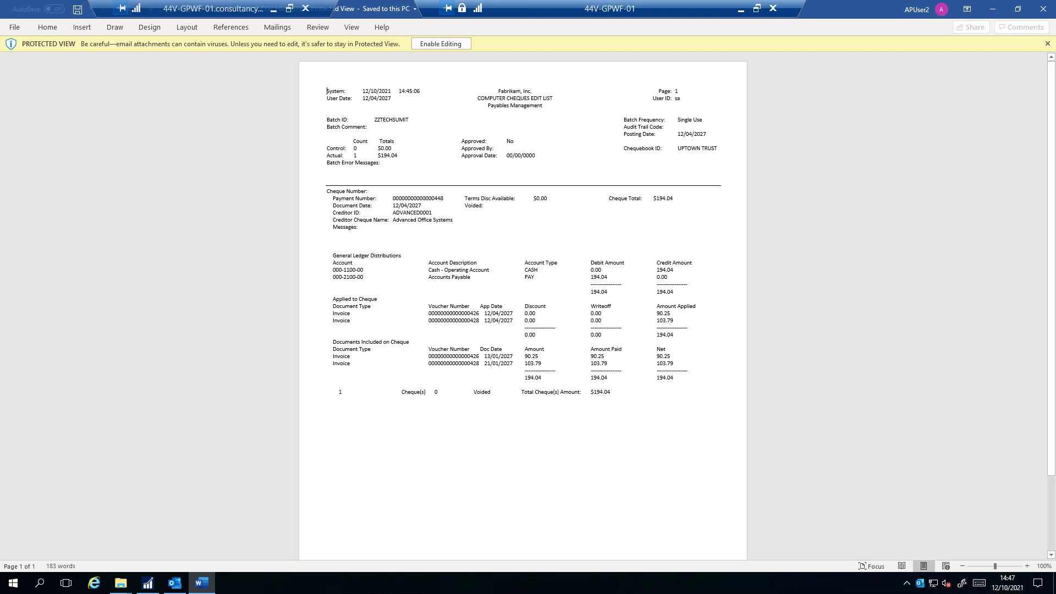
key("alt+F4")
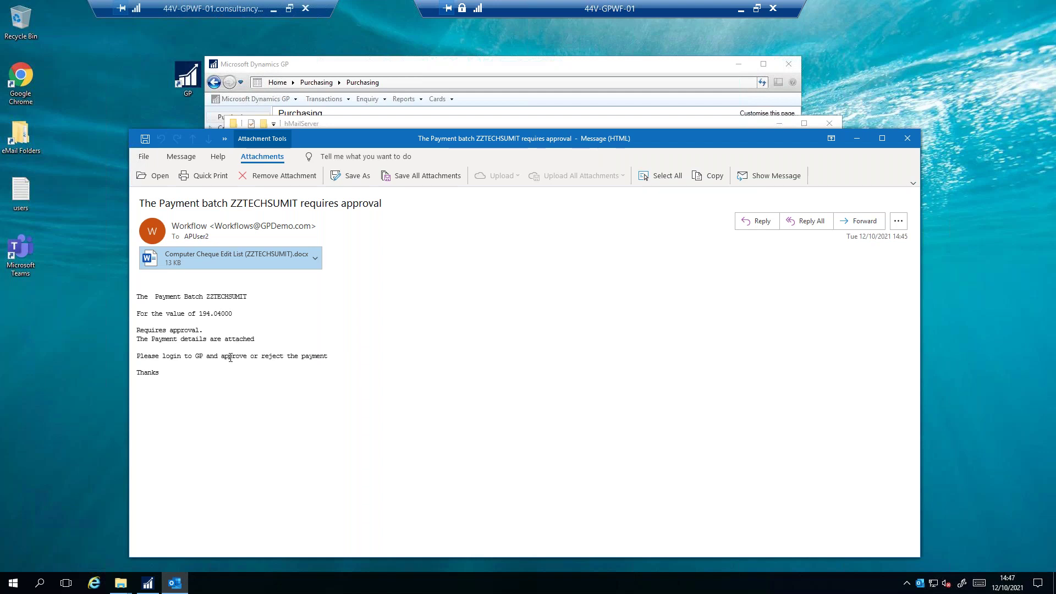
Open the earlier approval e-mail in APUser2's mail subfolder 21, try its Approve link and close the message
left_click(401, 126)
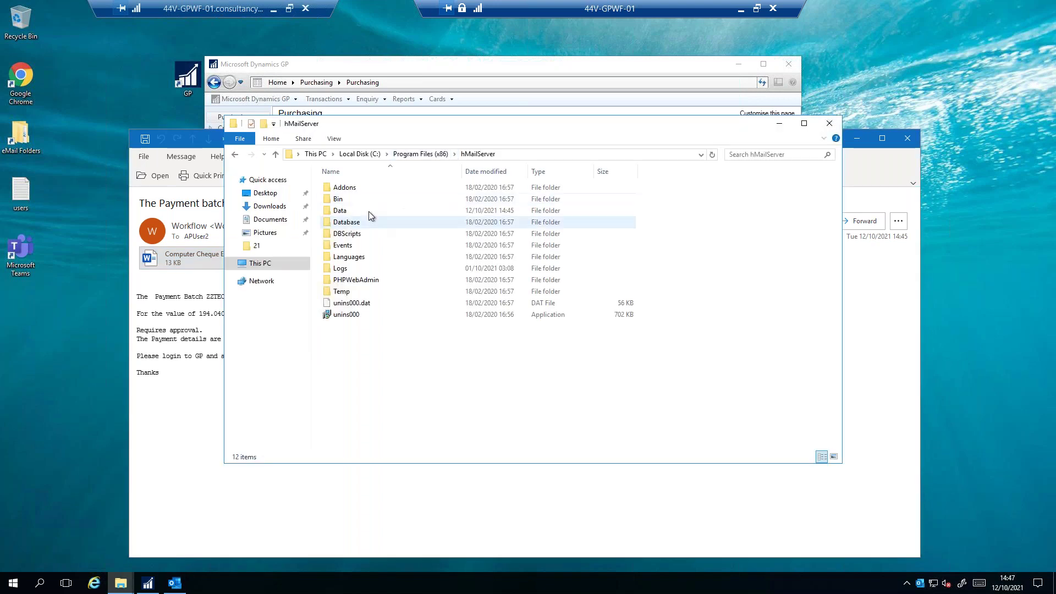
double_click(22, 137)
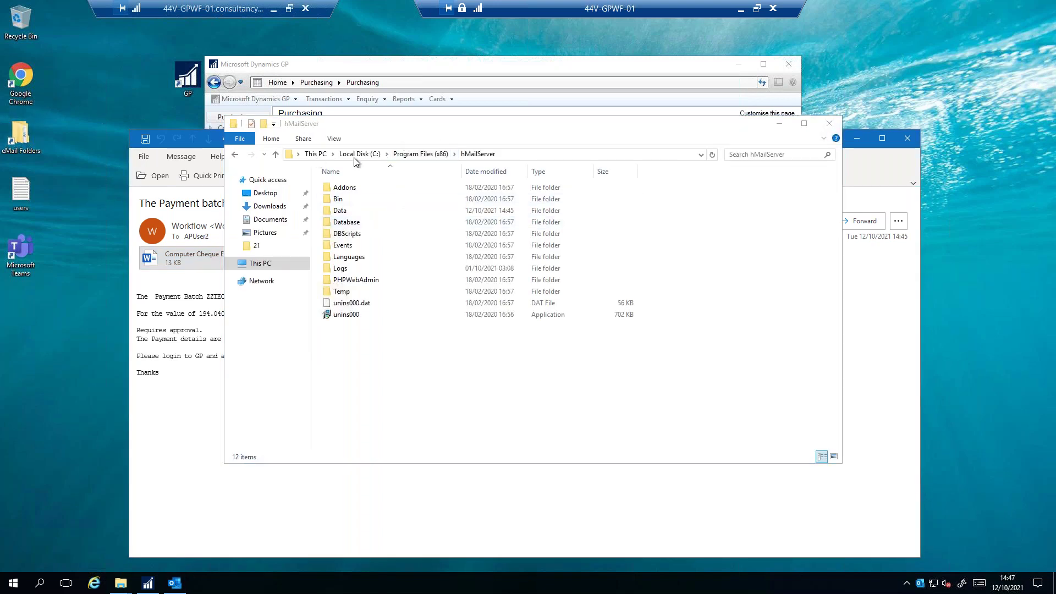
left_click(406, 230)
double_click(407, 230)
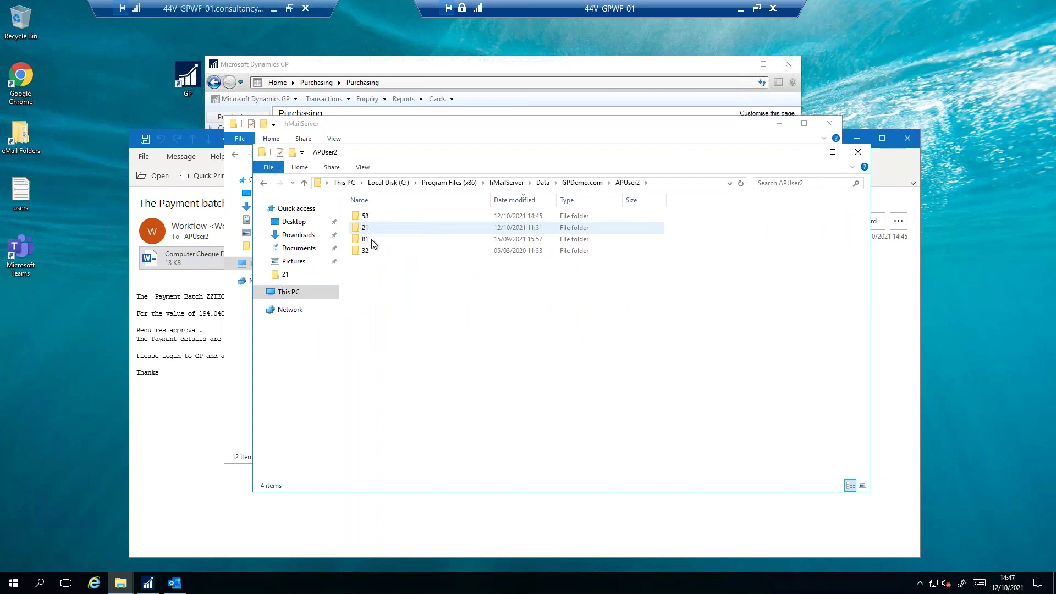
double_click(372, 224)
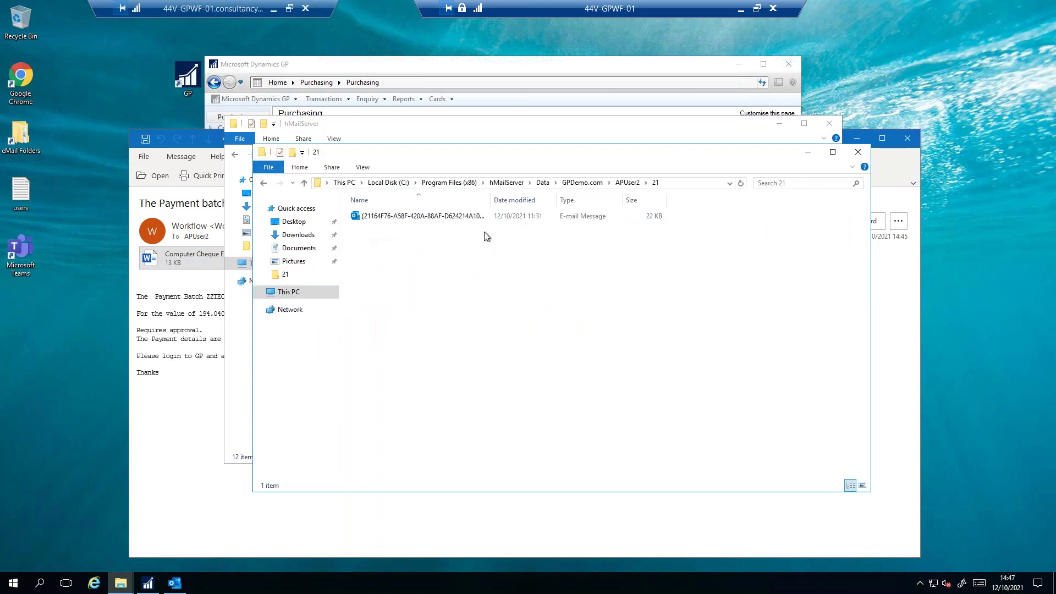
left_click(422, 217)
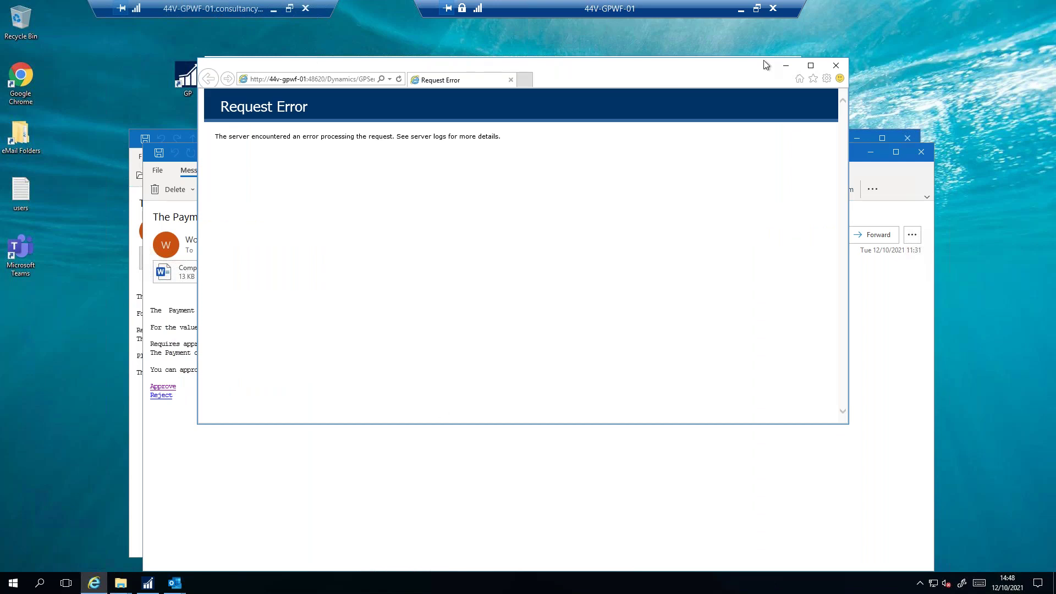
left_click(921, 151)
Open Payables Batch Entry in APUser2's Dynamics GP session and load the ZZTECHSUMIT computer cheque batch
left_click(582, 63)
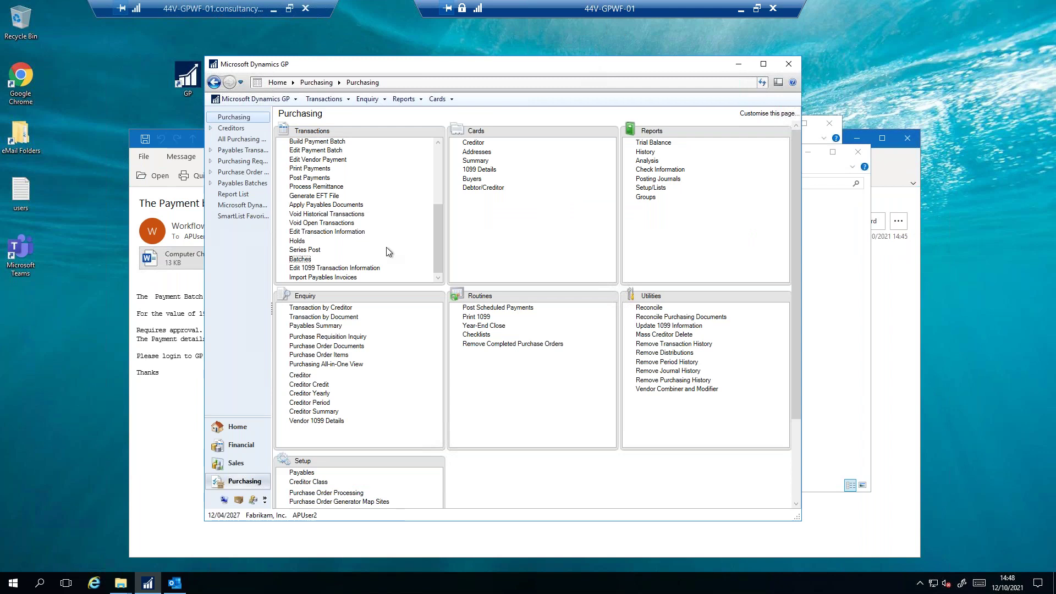
left_click(299, 258)
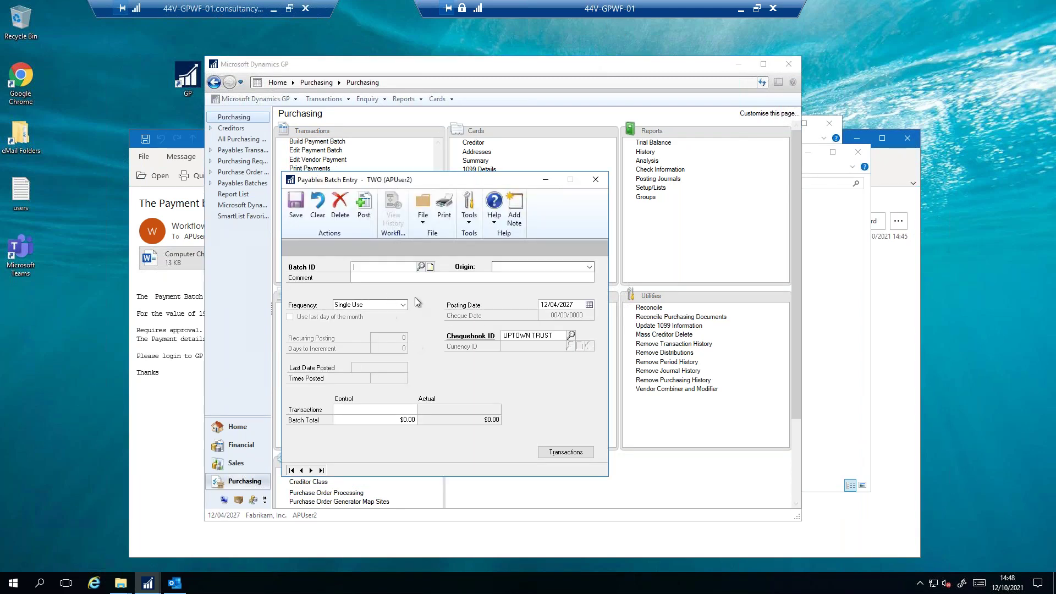
left_click(421, 267)
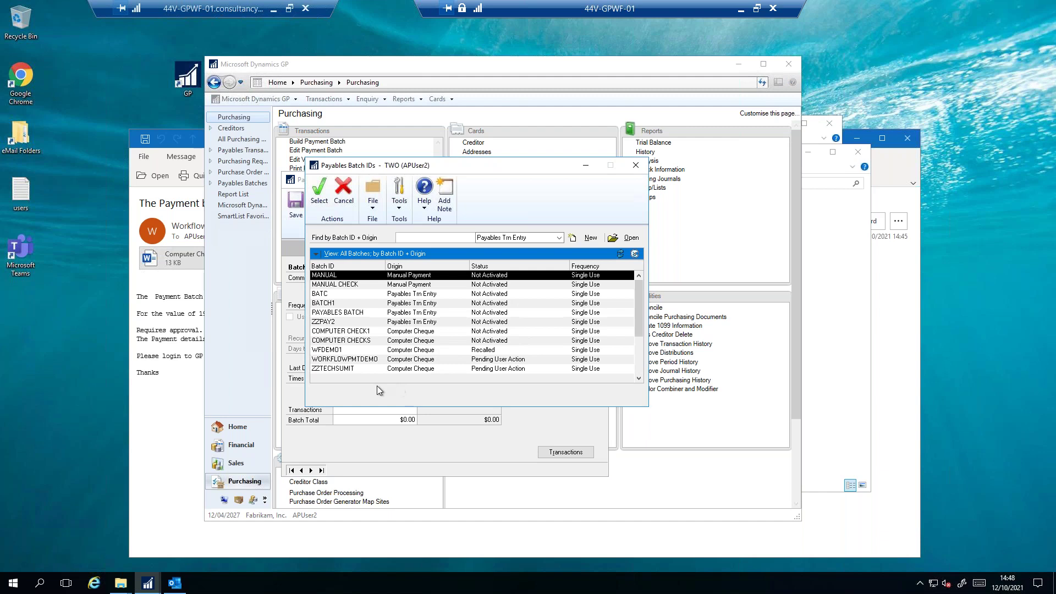
double_click(347, 373)
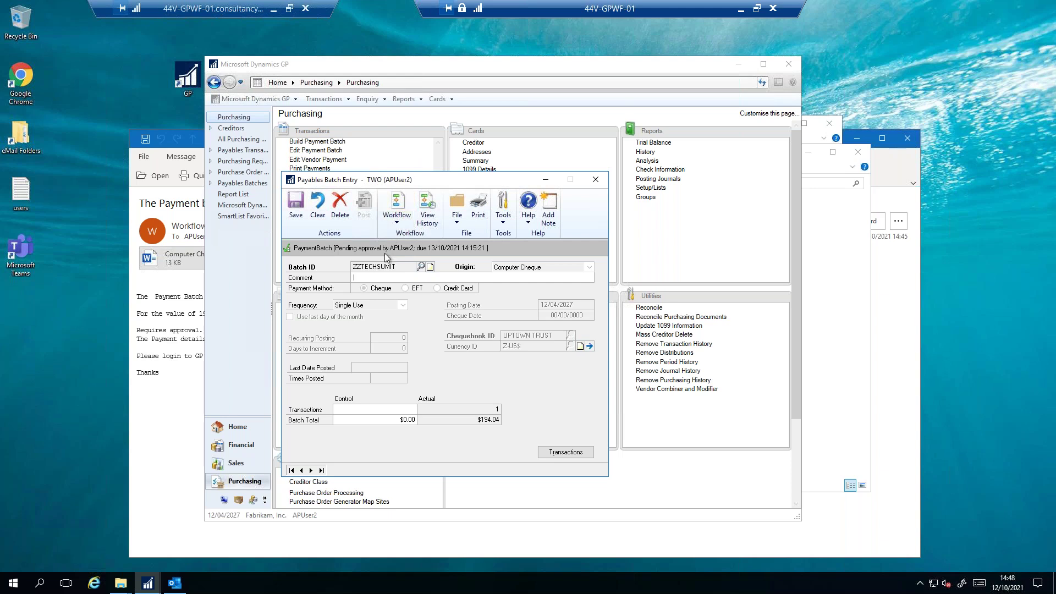
Approve the ZZTECHSUMIT batch through its workflow with the comment "good to go"
left_click(401, 226)
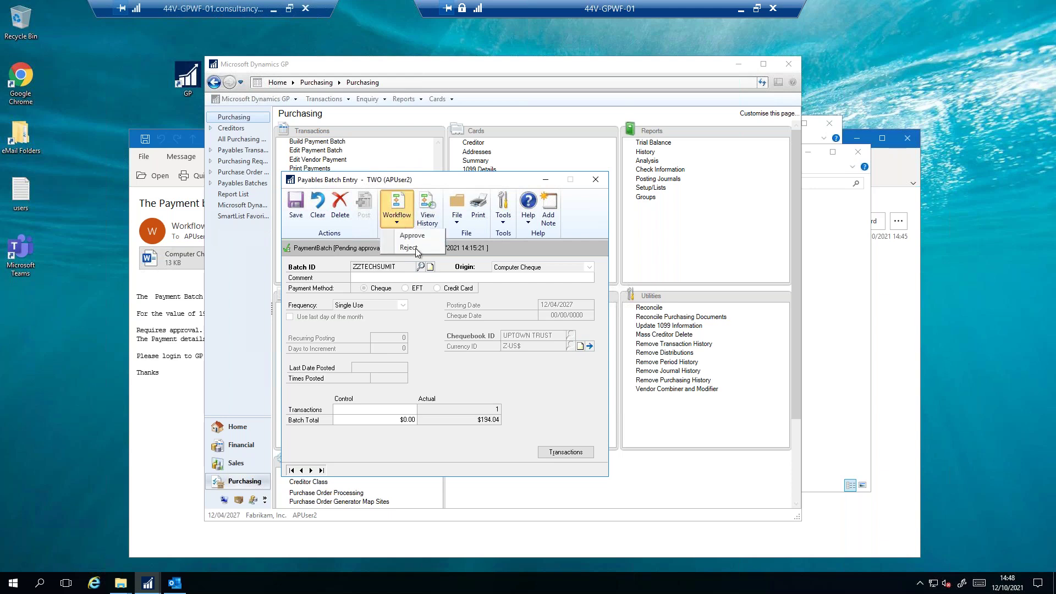
left_click(414, 236)
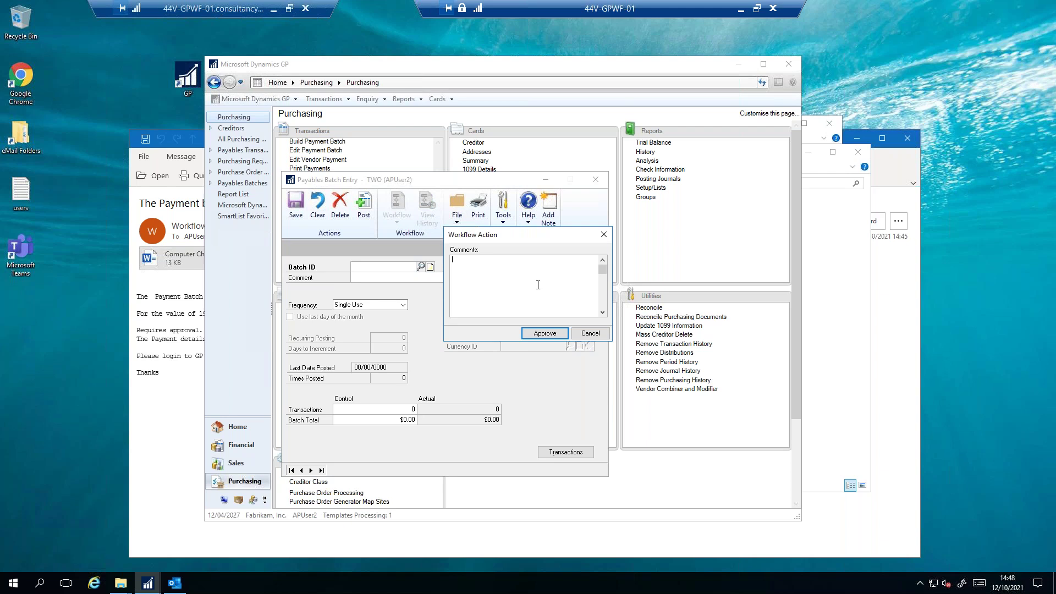
type("good to go")
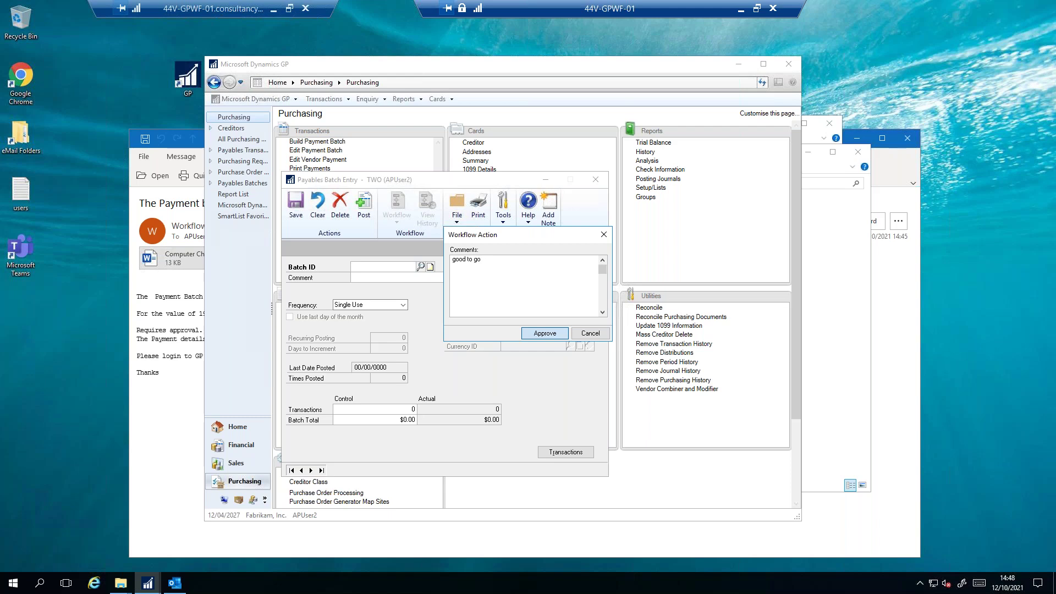
key("Return")
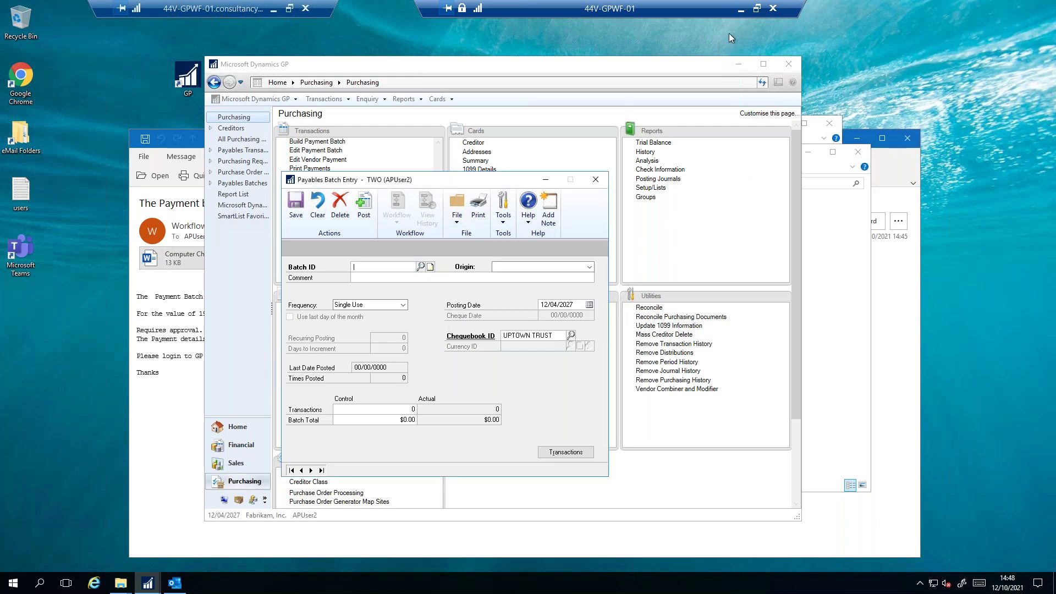
Switch to the sa session of Dynamics GP, look up the computer cheque batches available in Post Payments and close the window
left_click(741, 8)
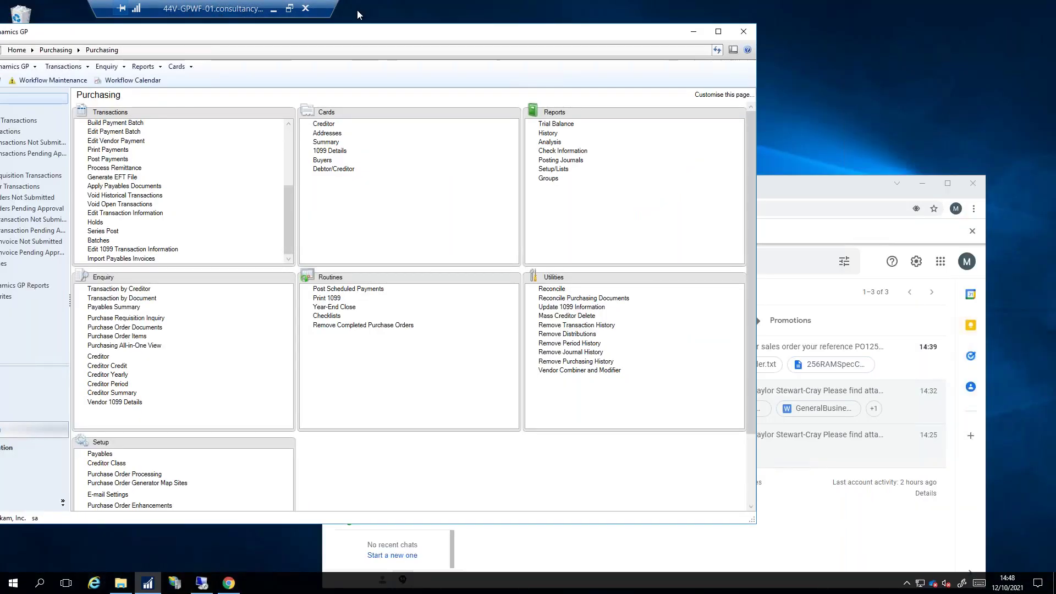
left_click_drag(357, 31, 496, 32)
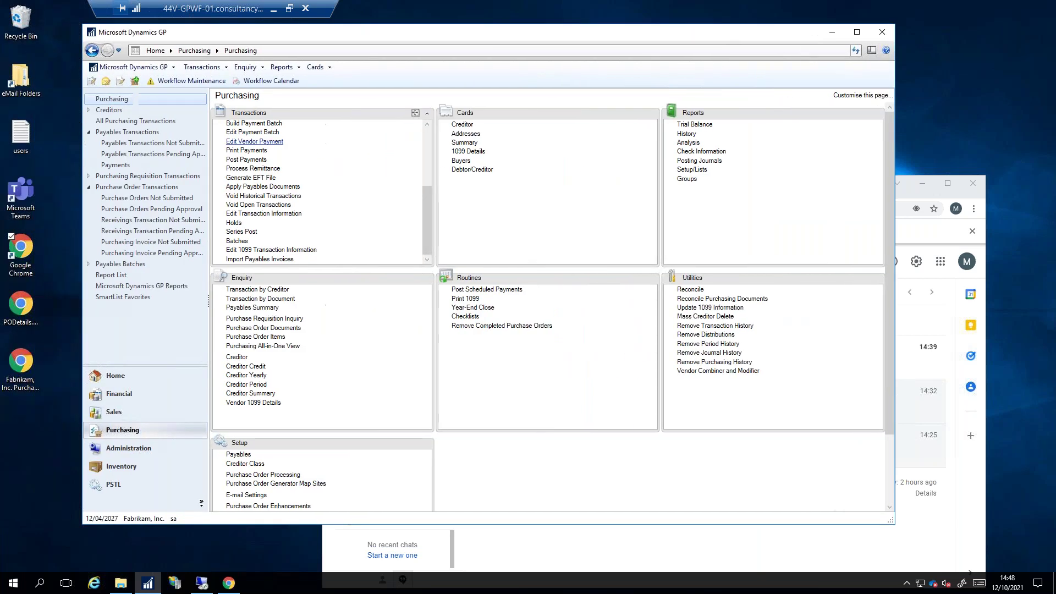
left_click(246, 159)
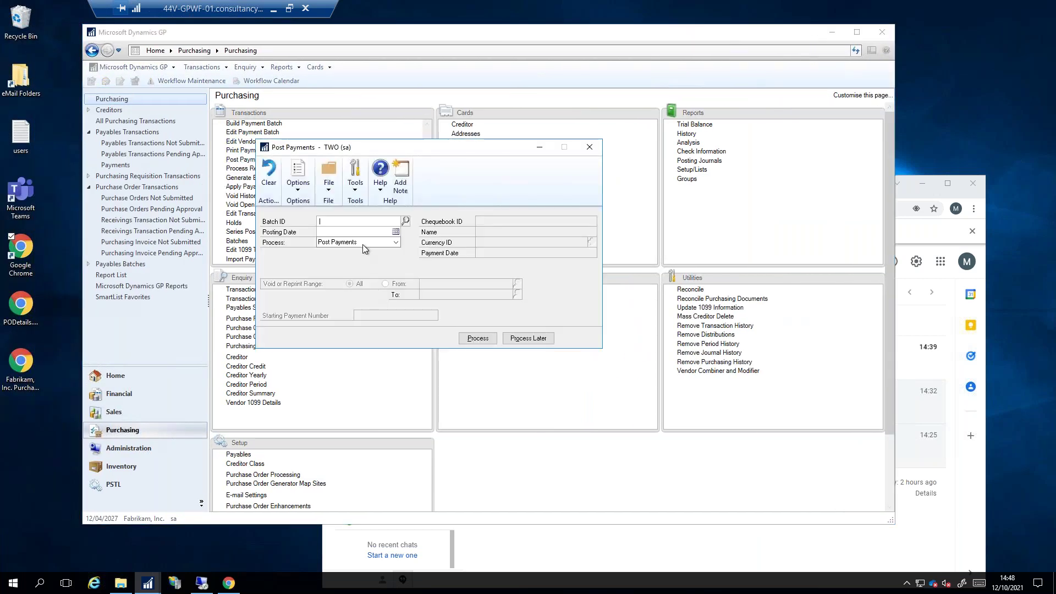
left_click(406, 220)
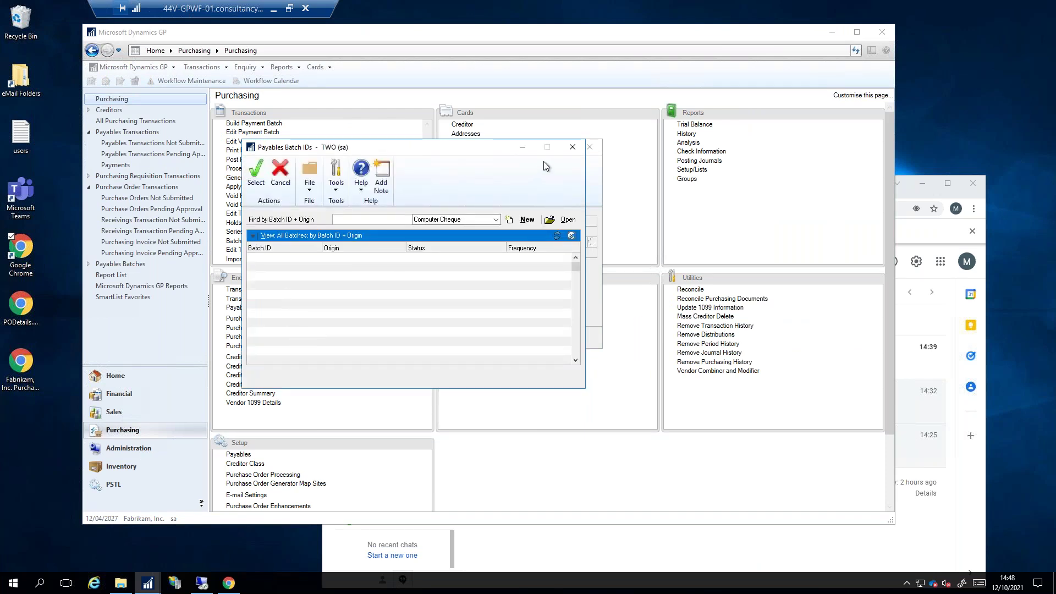
left_click(572, 147)
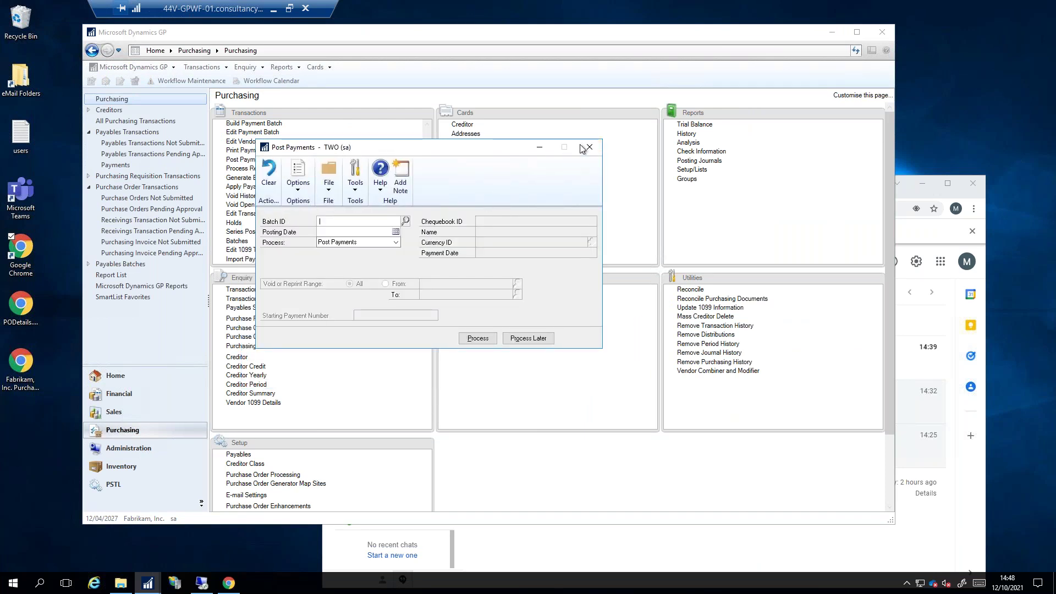
left_click(588, 148)
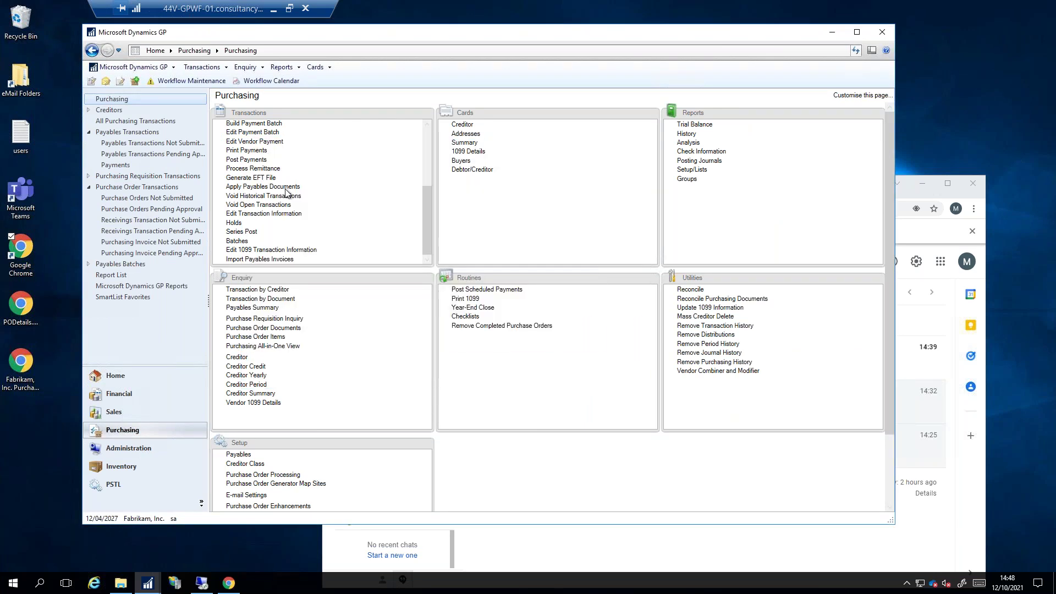
Load the ZZTECHSUMIT computer cheque batch in Payables Batch Entry and open its transactions in Edit Payment Batch
left_click(240, 242)
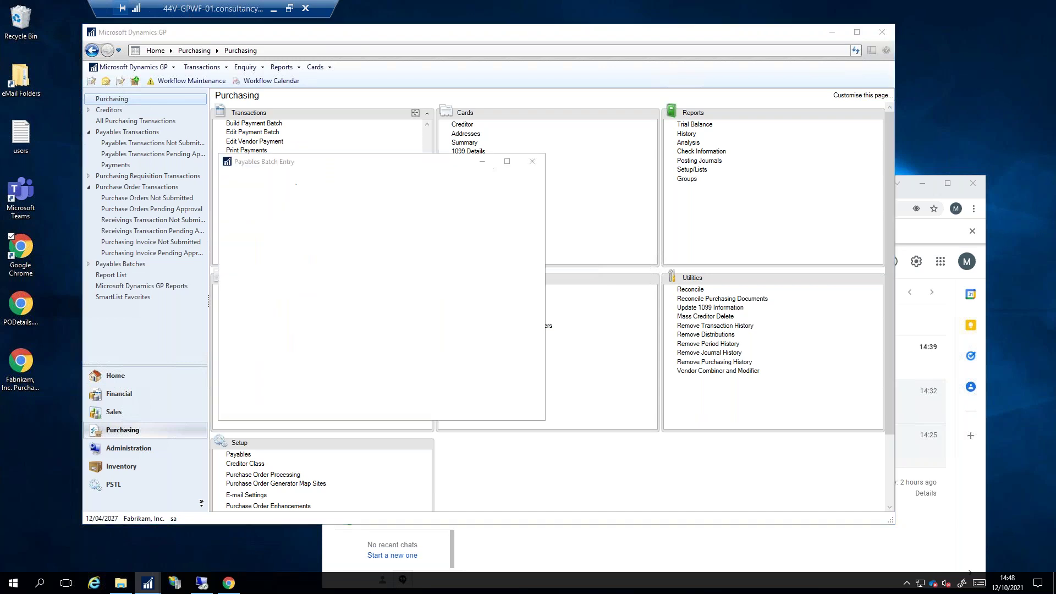
left_click(358, 249)
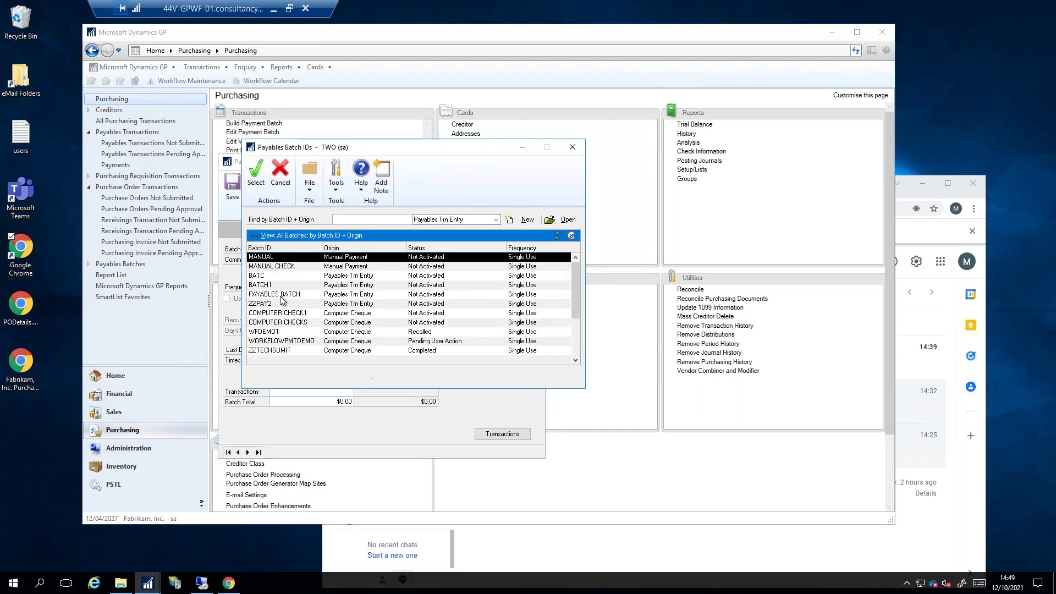
double_click(265, 351)
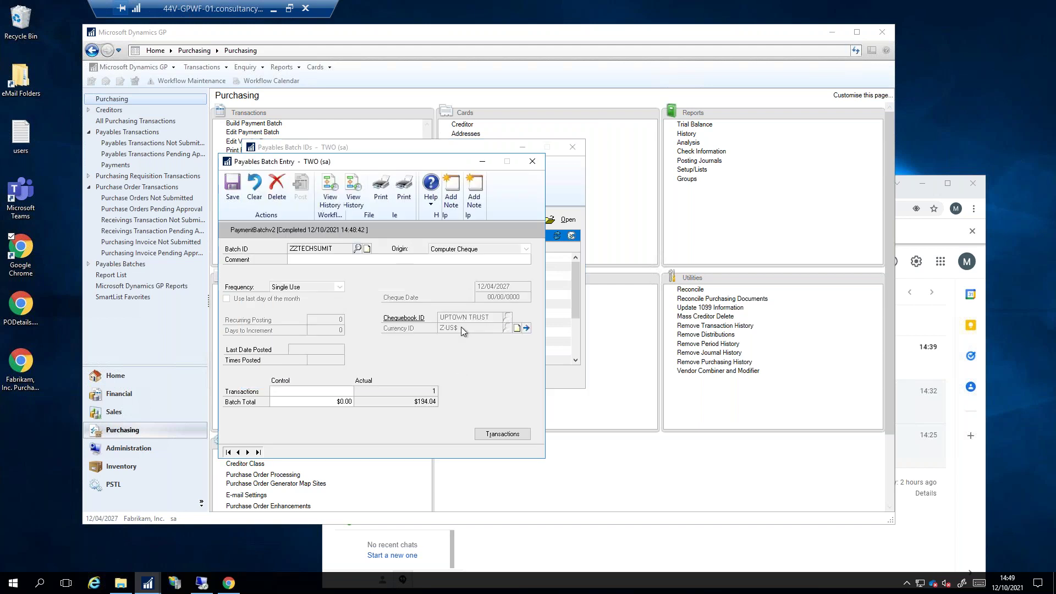
left_click(503, 434)
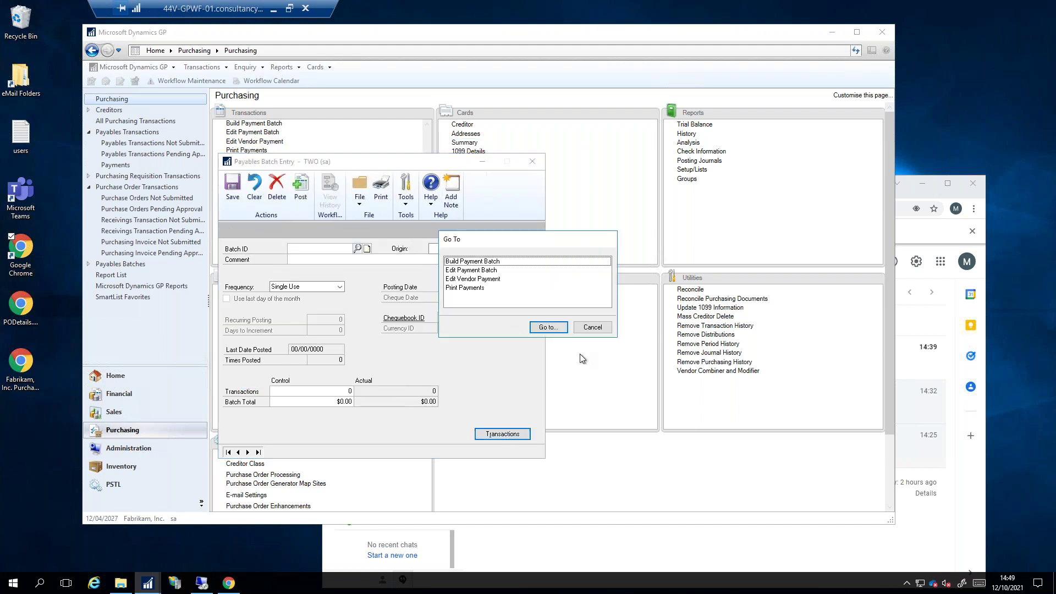
left_click(473, 270)
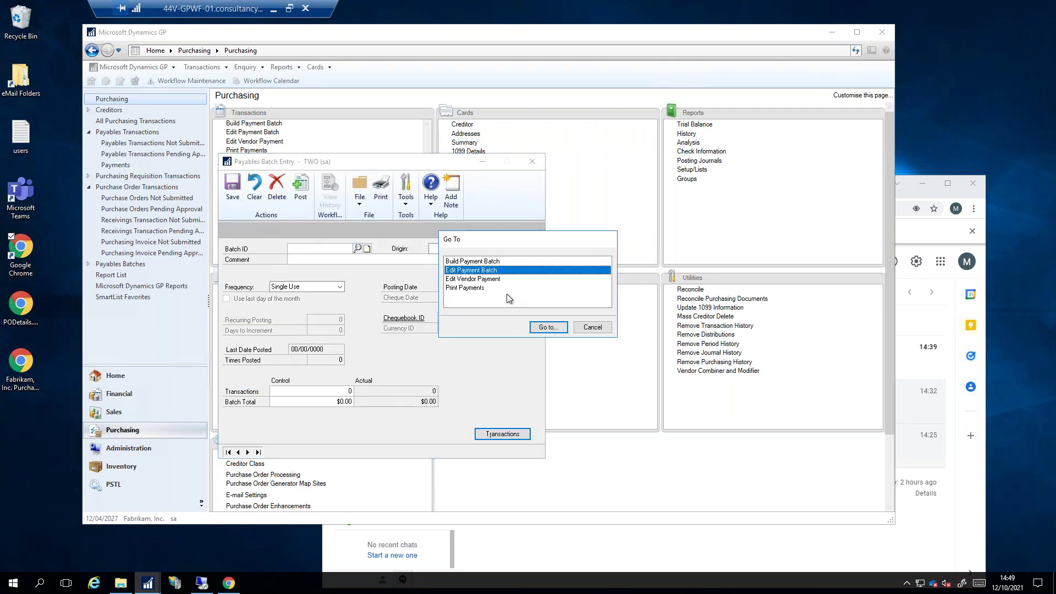
left_click(559, 332)
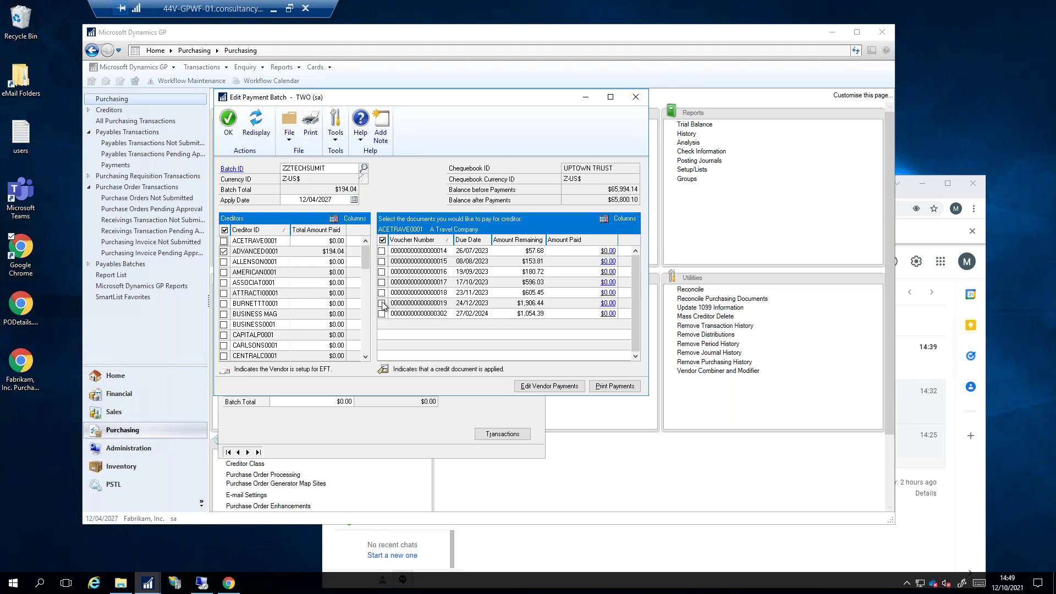
Try to deselect the Advanced Office Systems voucher due 12/02/2027, cancel saving the change and close both batch windows
left_click(244, 251)
left_click(381, 313)
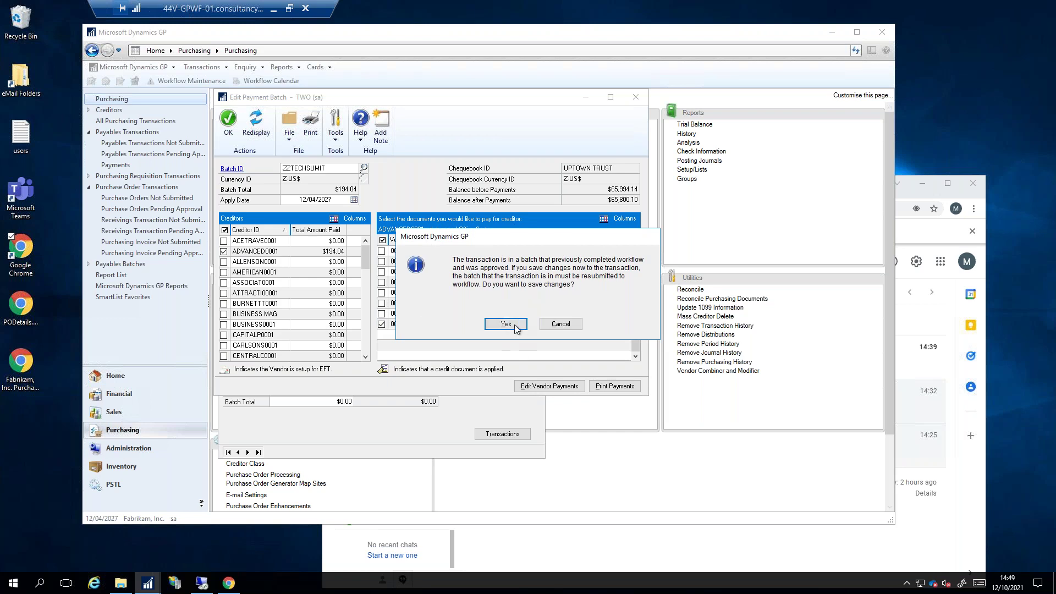
left_click(548, 327)
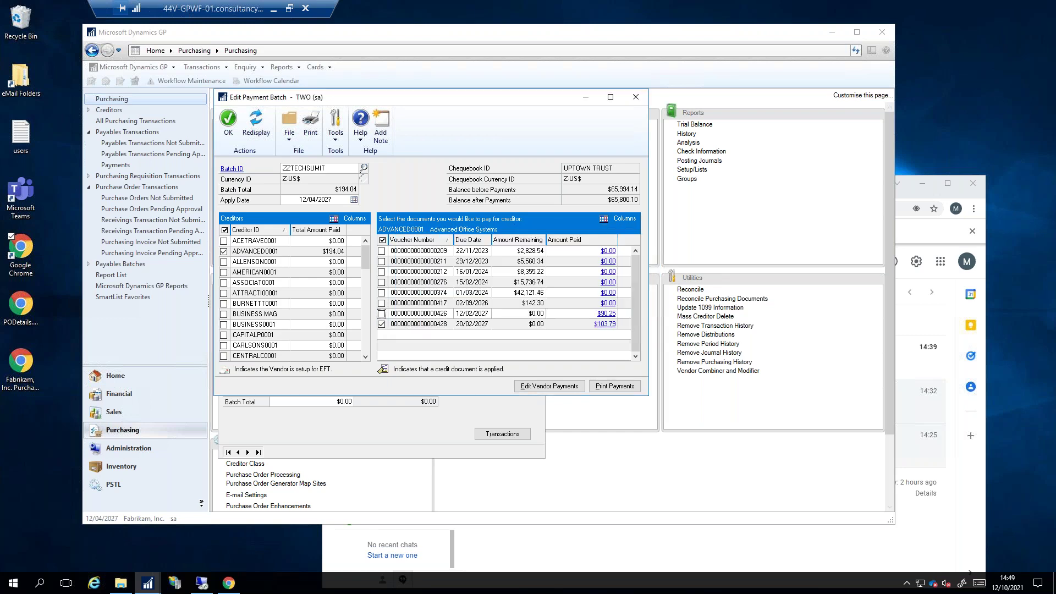
left_click(636, 99)
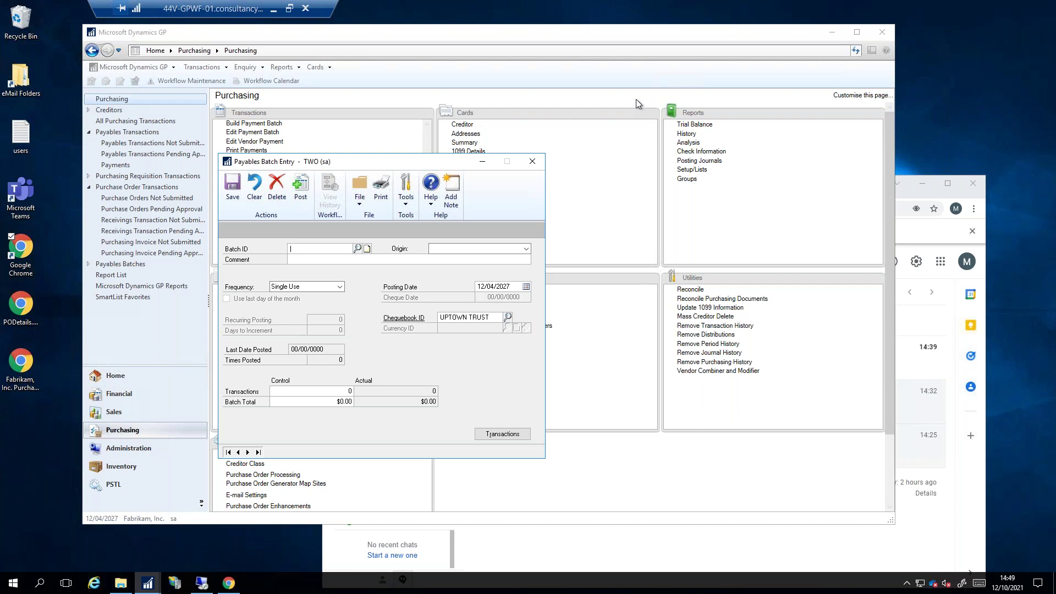
left_click(532, 161)
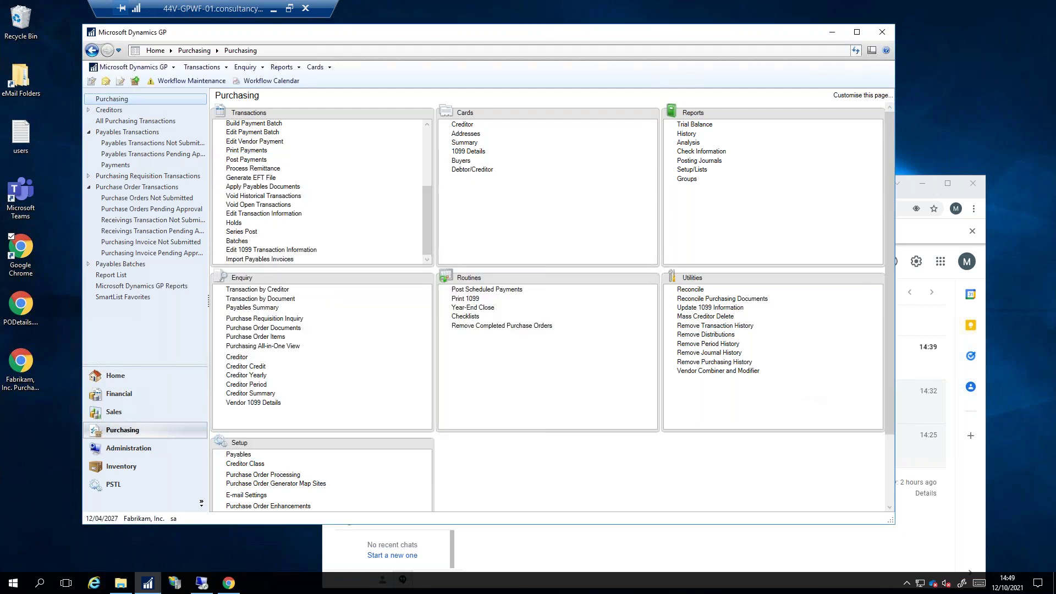